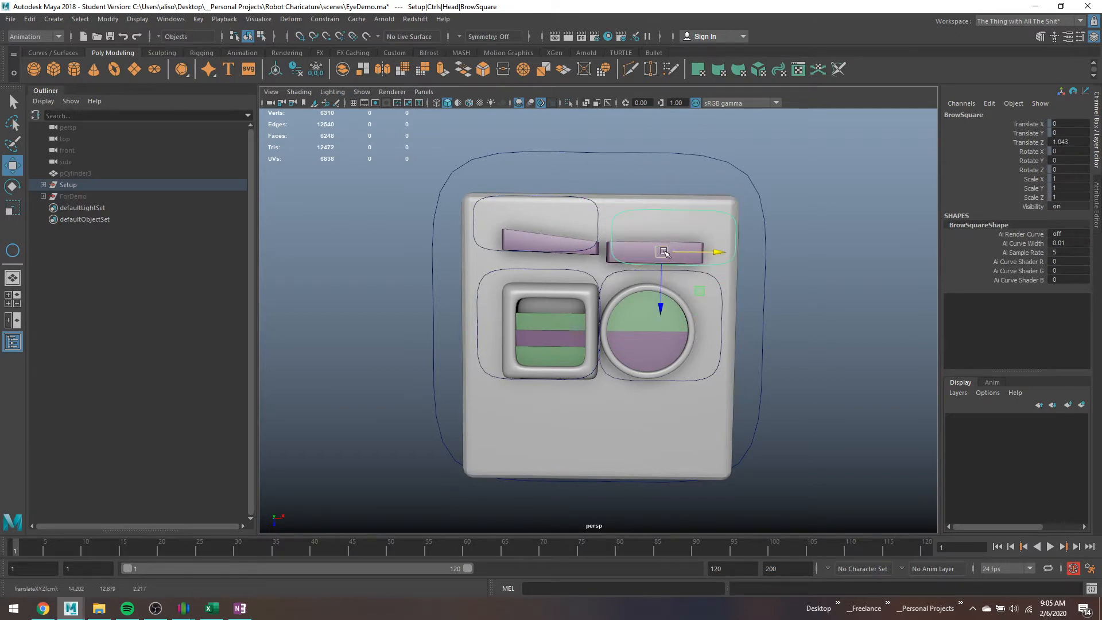
# Try rotating the square brow control and undo the rotation.
pyautogui.press('e')
pyautogui.moveTo(623, 275); pyautogui.dragTo(599, 381)
pyautogui.hotkey('ctrl', 'z')
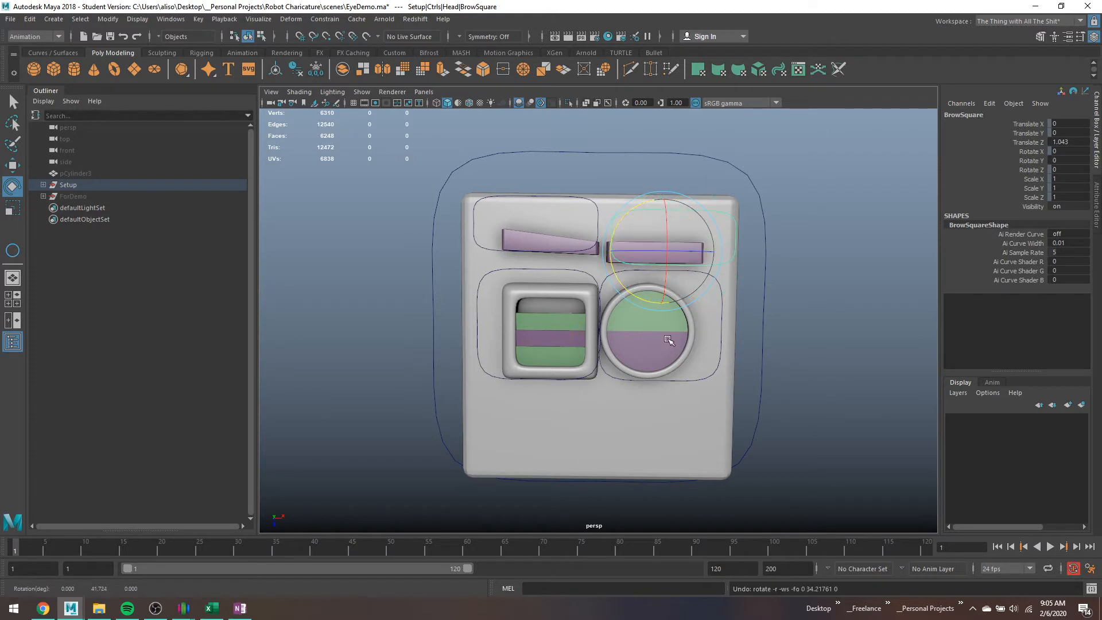
# Test the round eye control's Upper Rotate attribute at 12.5 and undo the change.
pyautogui.press('q')
pyautogui.click(720, 301)
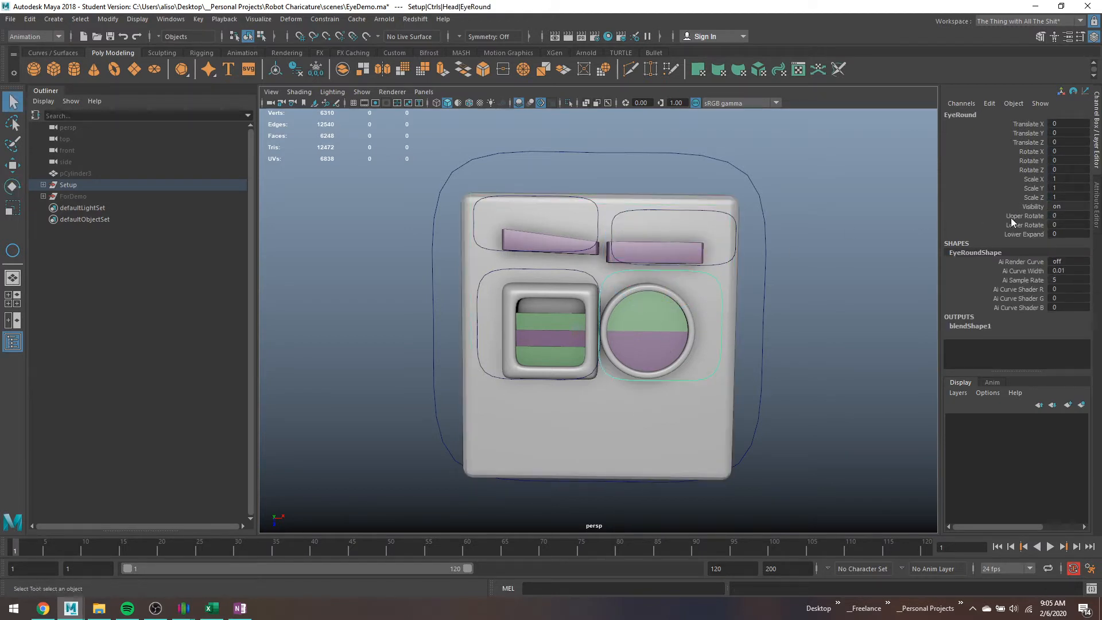
pyautogui.click(1024, 216)
pyautogui.moveTo(906, 271); pyautogui.dragTo(989, 267, button='middle')
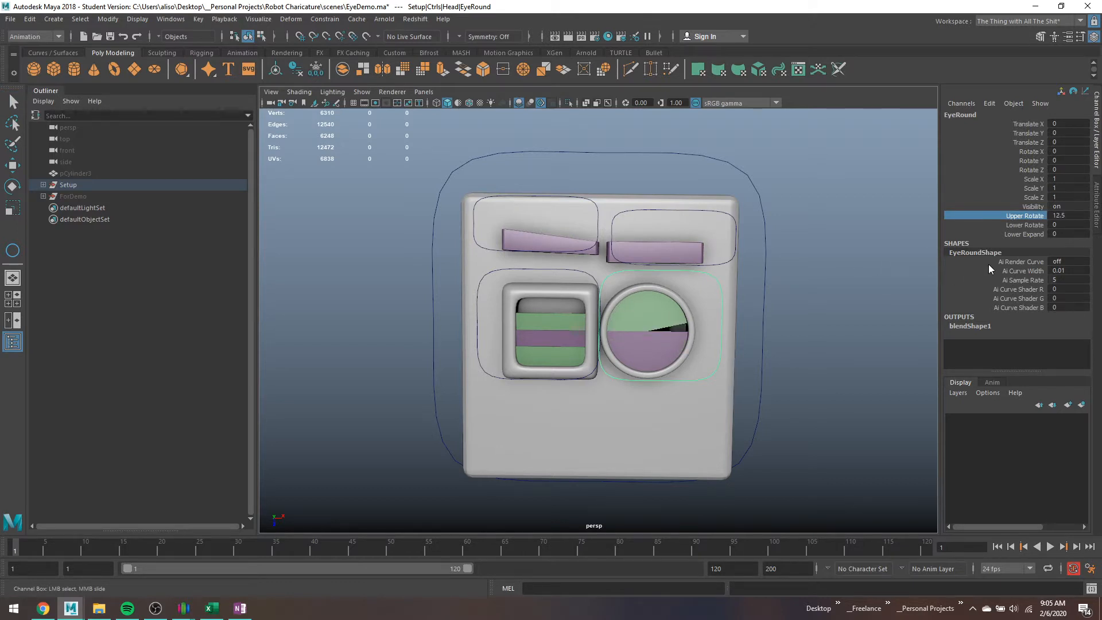
pyautogui.hotkey('ctrl', 'z')
# Test the round eye control's Lower Rotate at -11.8 and Lower Expand at 1, and return both to 0.
pyautogui.click(1024, 224)
pyautogui.moveTo(902, 267); pyautogui.dragTo(988, 246, button='middle')
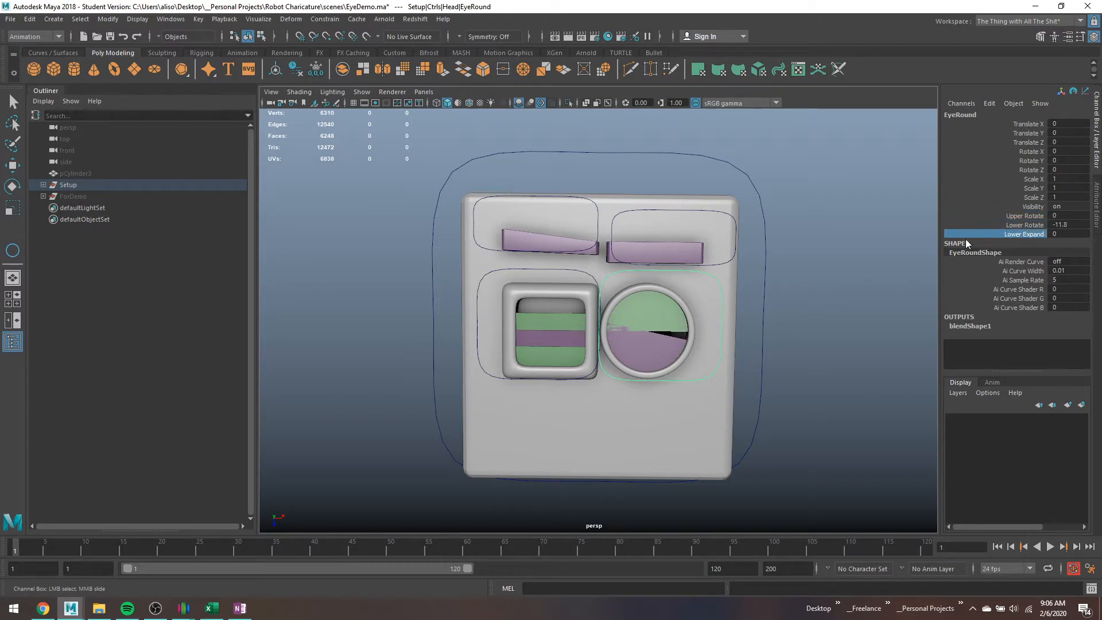
pyautogui.moveTo(598, 301); pyautogui.dragTo(982, 325, button='middle')
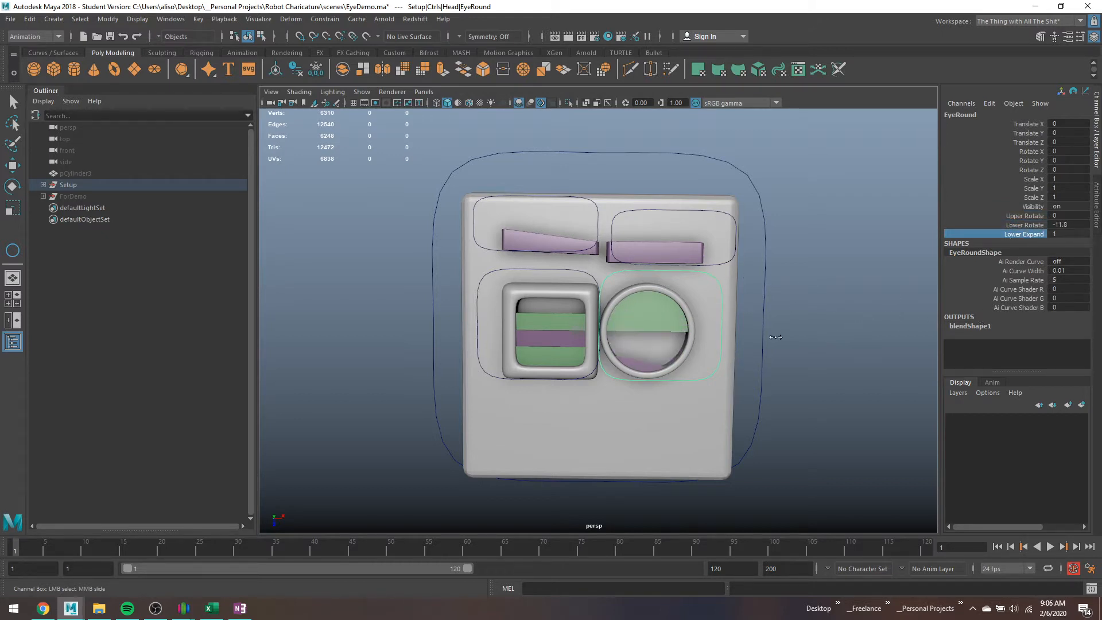
pyautogui.moveTo(775, 336); pyautogui.dragTo(703, 339, button='middle')
pyautogui.click(1055, 224)
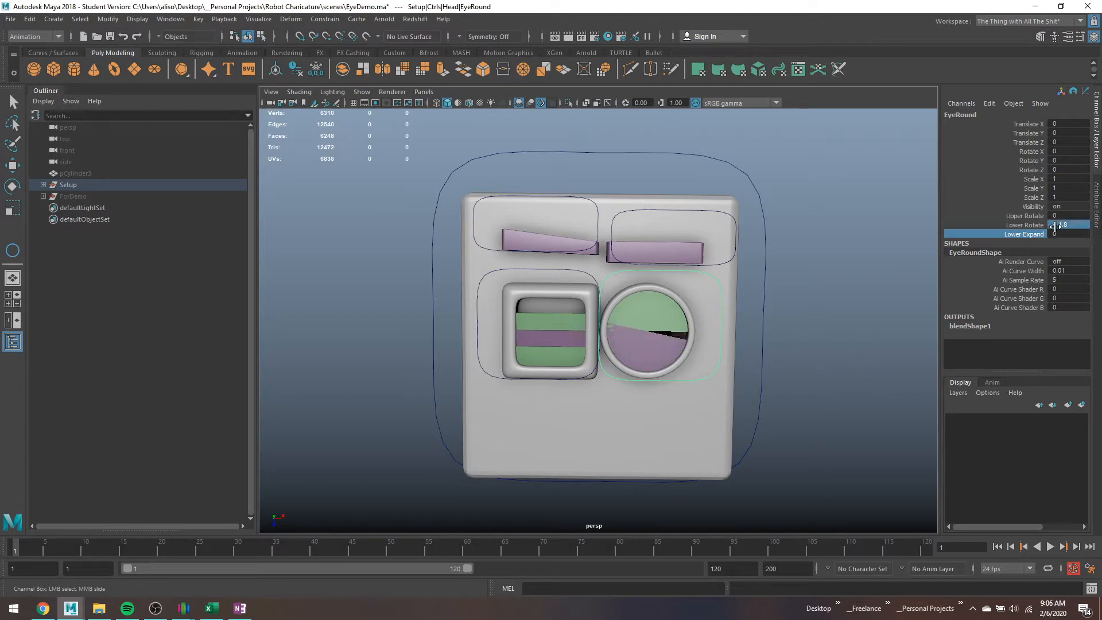
pyautogui.write('0')
pyautogui.press('Return')
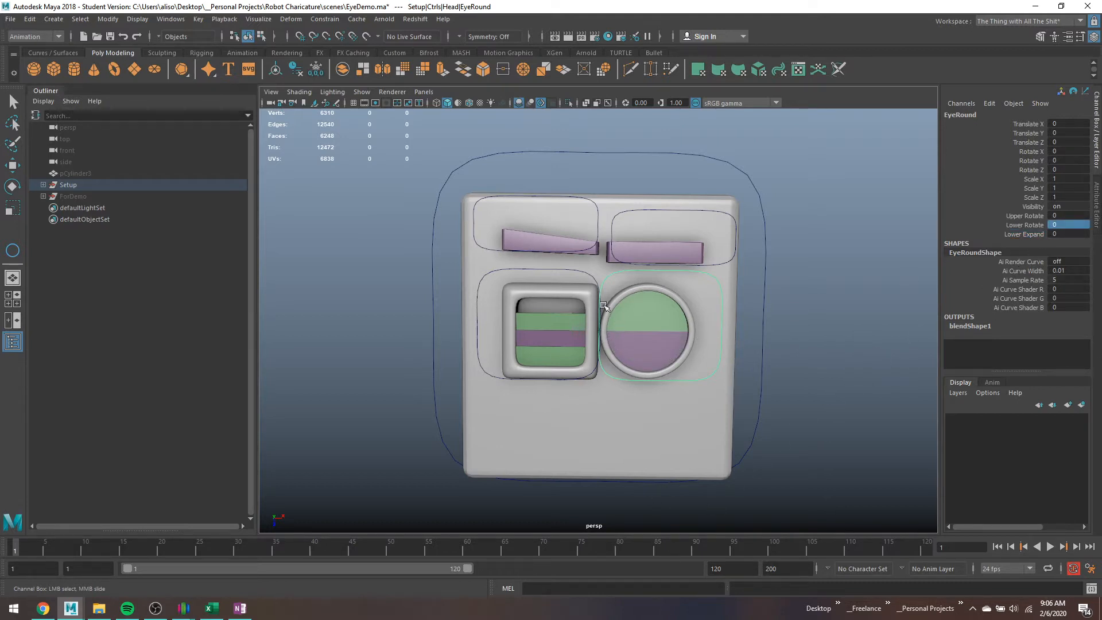
# Test the square eye control's lid up-down attribute and return it to 0.
pyautogui.press('q')
pyautogui.click(569, 270)
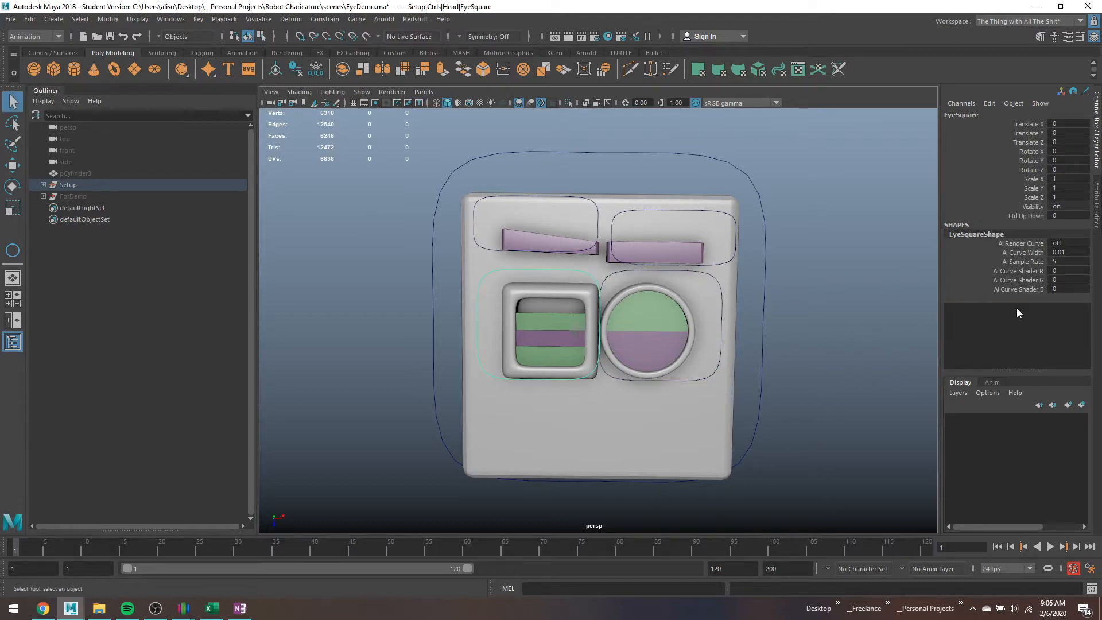
pyautogui.click(1022, 215)
pyautogui.moveTo(864, 245); pyautogui.dragTo(847, 272, button='middle')
pyautogui.scroll(3, 852, 258)
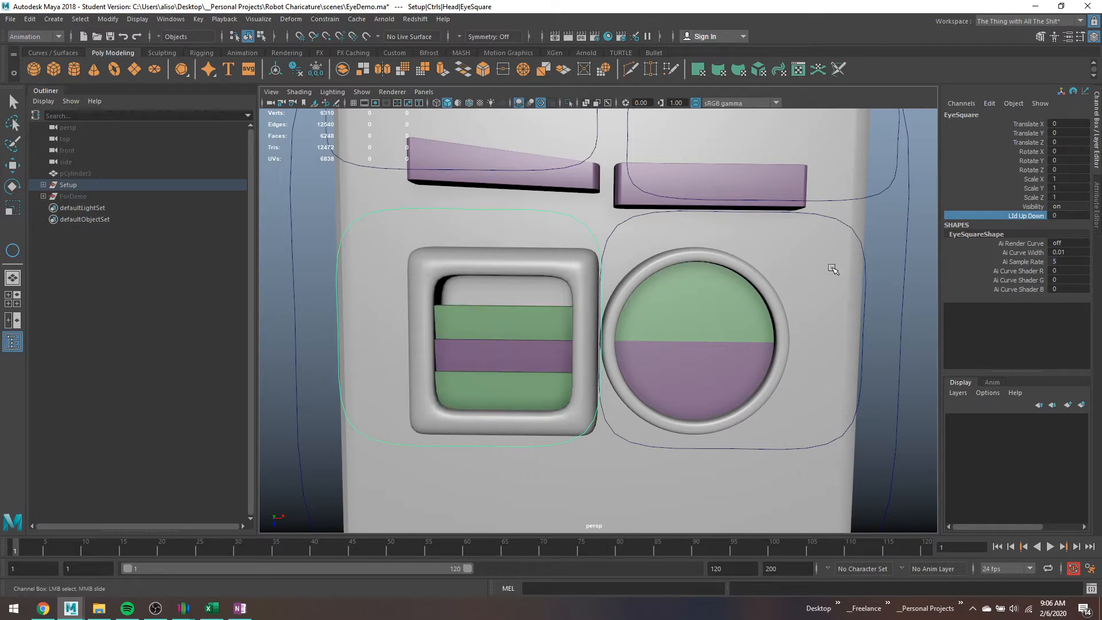
# Rotate the Head control to about 41 degrees in X and 36 degrees in Z.
pyautogui.press('f')
pyautogui.click(728, 304)
pyautogui.press('e')
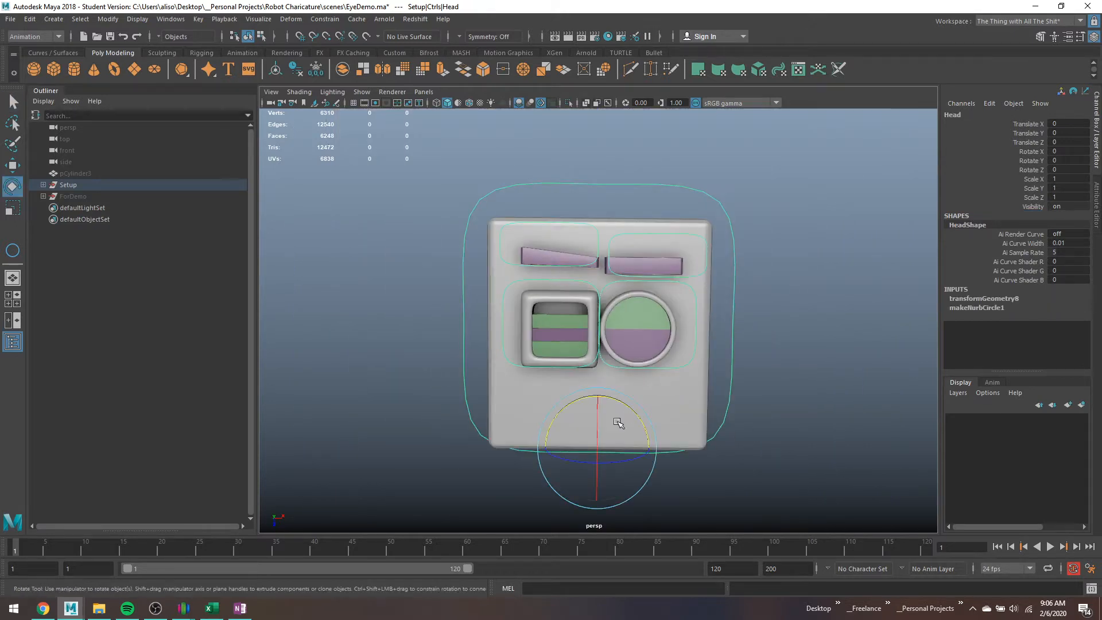
pyautogui.moveTo(596, 436); pyautogui.dragTo(604, 469)
pyautogui.scroll(-5, 613, 463)
pyautogui.keyDown('alt'); pyautogui.moveTo(682, 453); pyautogui.dragTo(640, 400); pyautogui.keyUp('alt')
pyautogui.moveTo(585, 354); pyautogui.dragTo(542, 329)
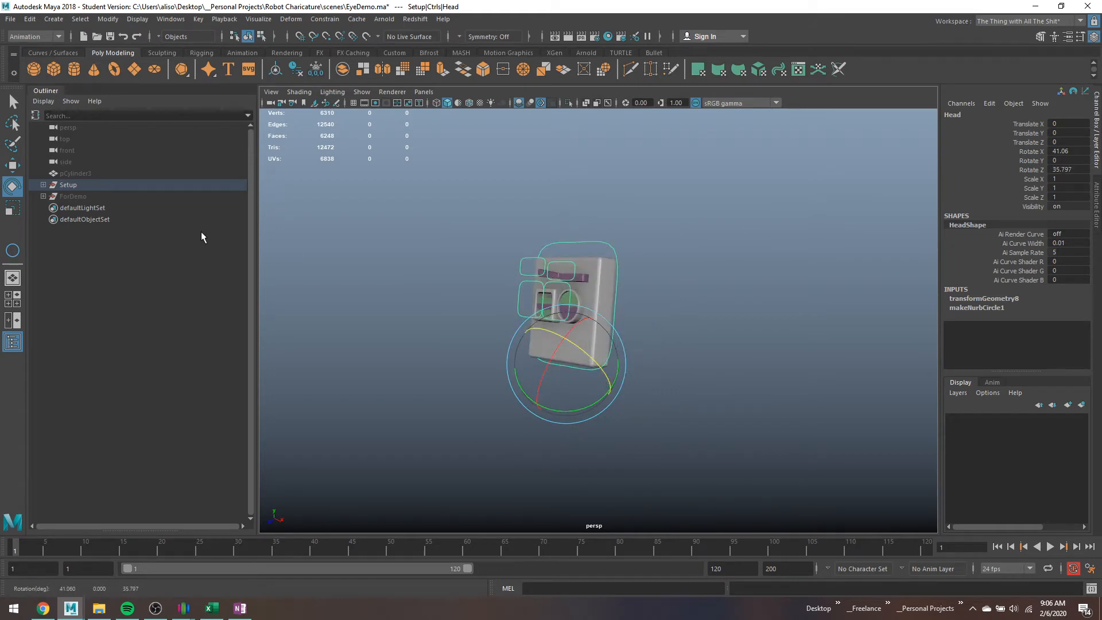
pyautogui.scroll(3, 538, 315)
# Try moving the square brow control on the tilted head and undo the move.
pyautogui.press('q')
pyautogui.click(474, 252)
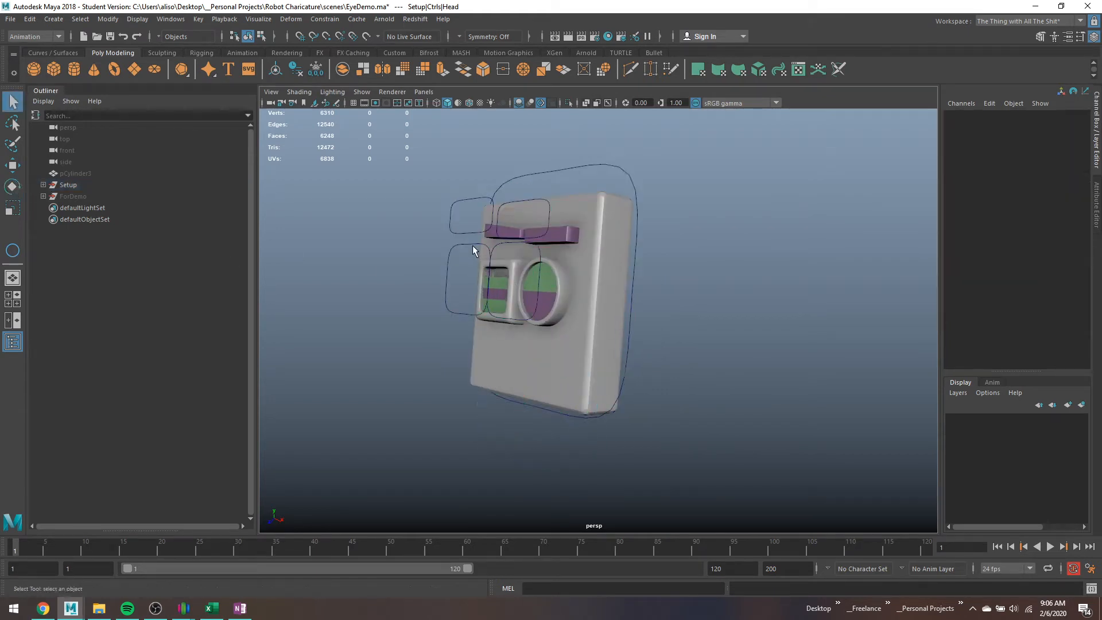
pyautogui.click(476, 249)
pyautogui.press('w')
pyautogui.click(523, 201)
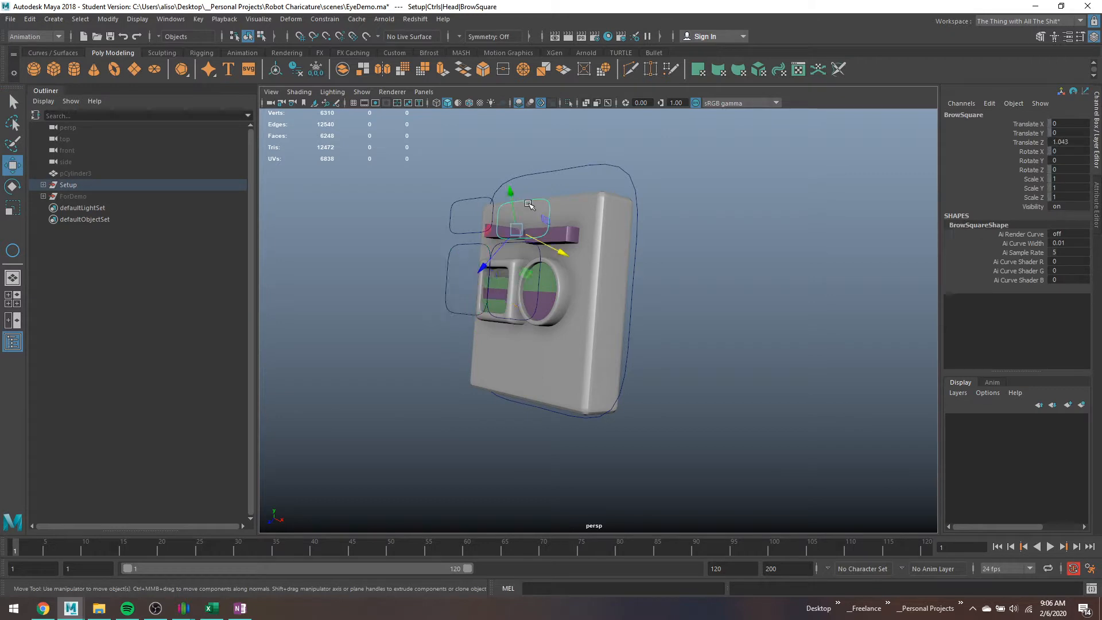
pyautogui.moveTo(517, 227); pyautogui.dragTo(525, 191)
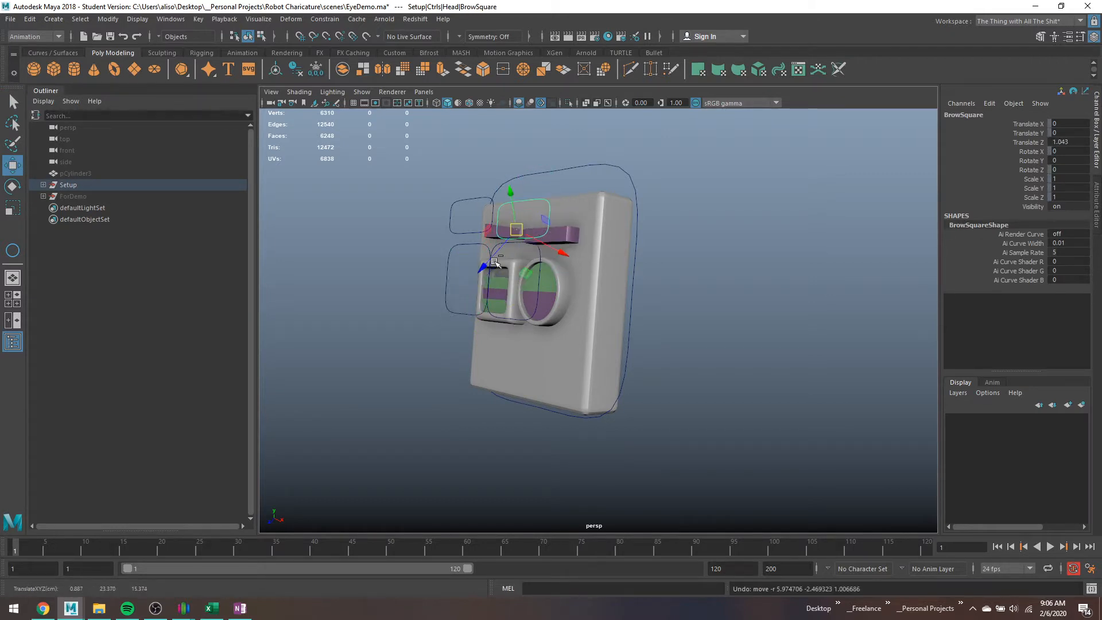
# Test the square eye's lid up-down attribute on the tilted head and return it to 0.
pyautogui.press('q')
pyautogui.click(454, 243)
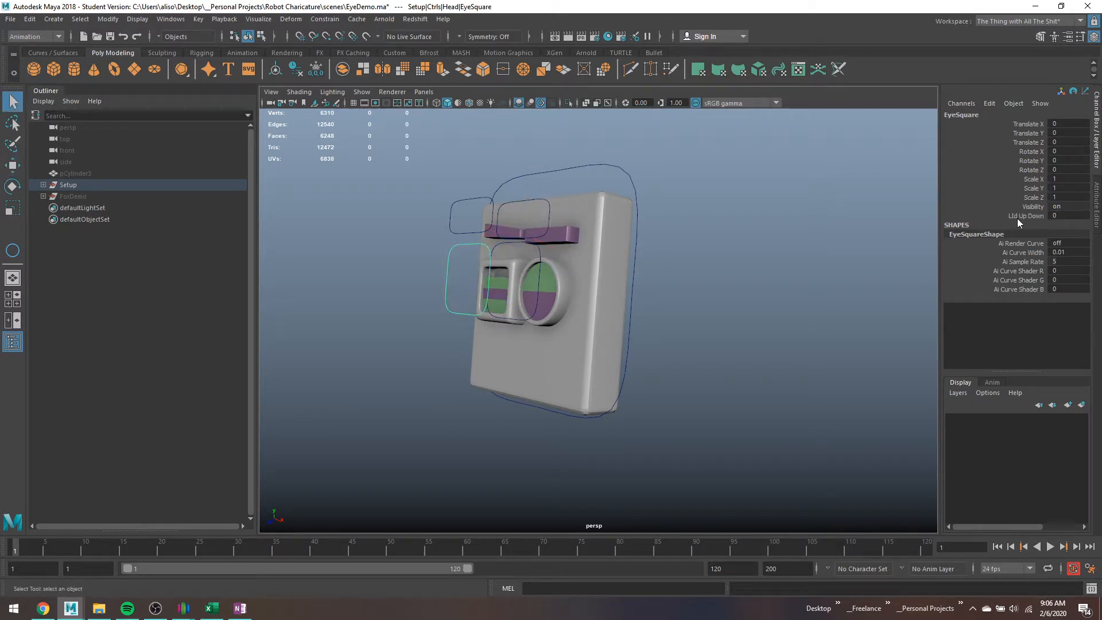
pyautogui.click(1032, 215)
pyautogui.moveTo(661, 330); pyautogui.dragTo(644, 322, button='middle')
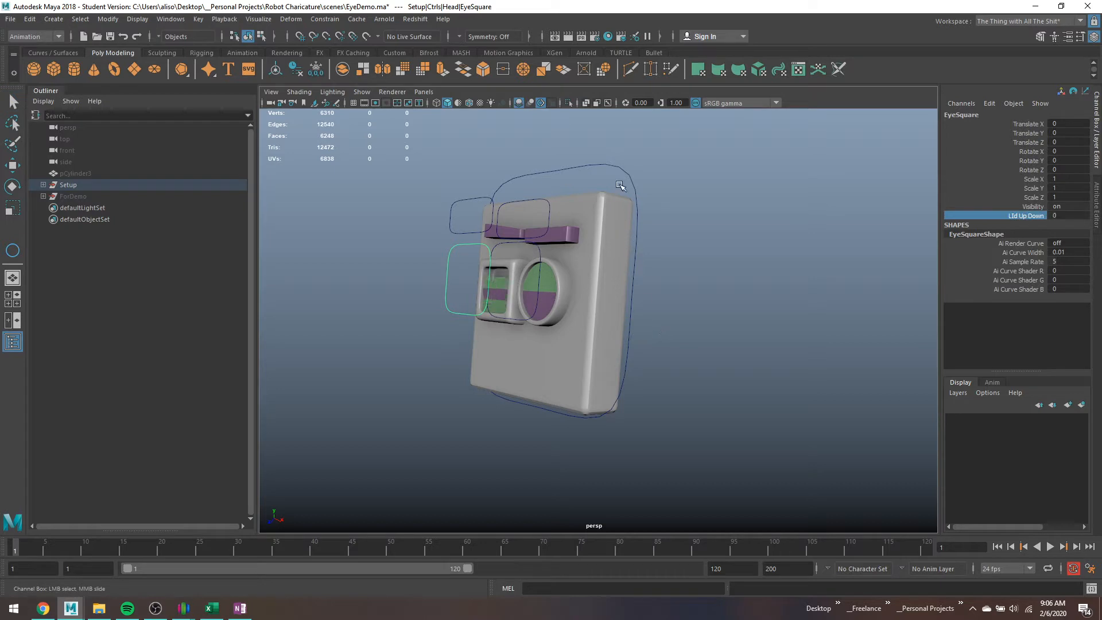
# Reset the Head control's Rotate X, Y and Z to 0.
pyautogui.click(620, 184)
pyautogui.moveTo(1068, 168); pyautogui.dragTo(1064, 152)
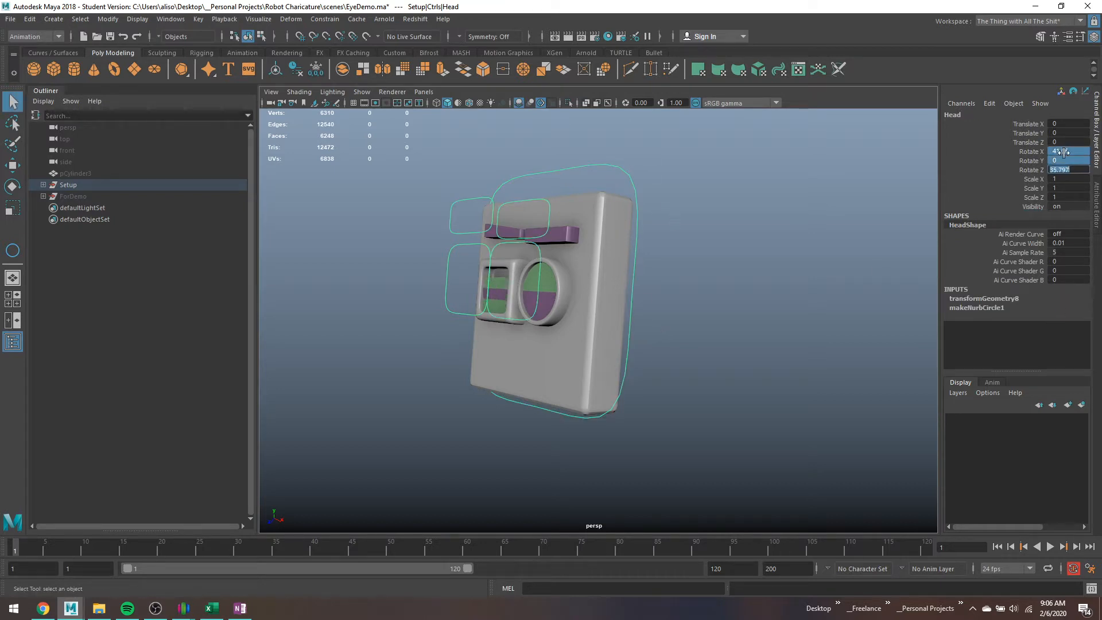
pyautogui.press('Return')
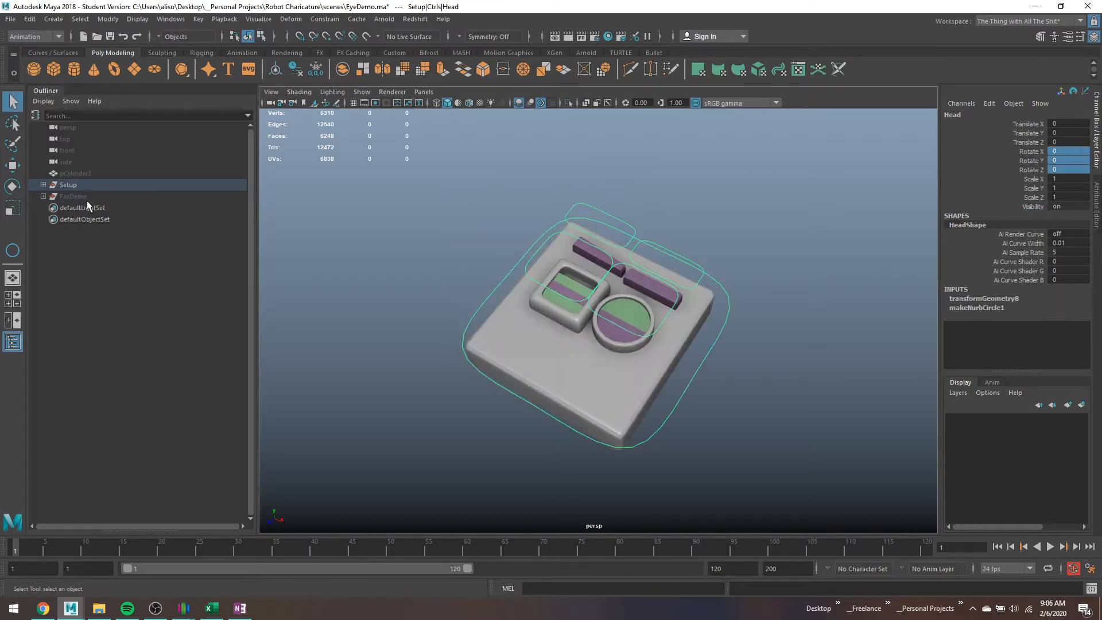
# Unhide the ForDemo group so that both heads are shown, and clear the selection.
pyautogui.click(106, 200)
pyautogui.hotkey('shift', 'h')
pyautogui.keyDown('alt'); pyautogui.moveTo(738, 276); pyautogui.dragTo(541, 178); pyautogui.keyUp('alt')
pyautogui.click(546, 234)
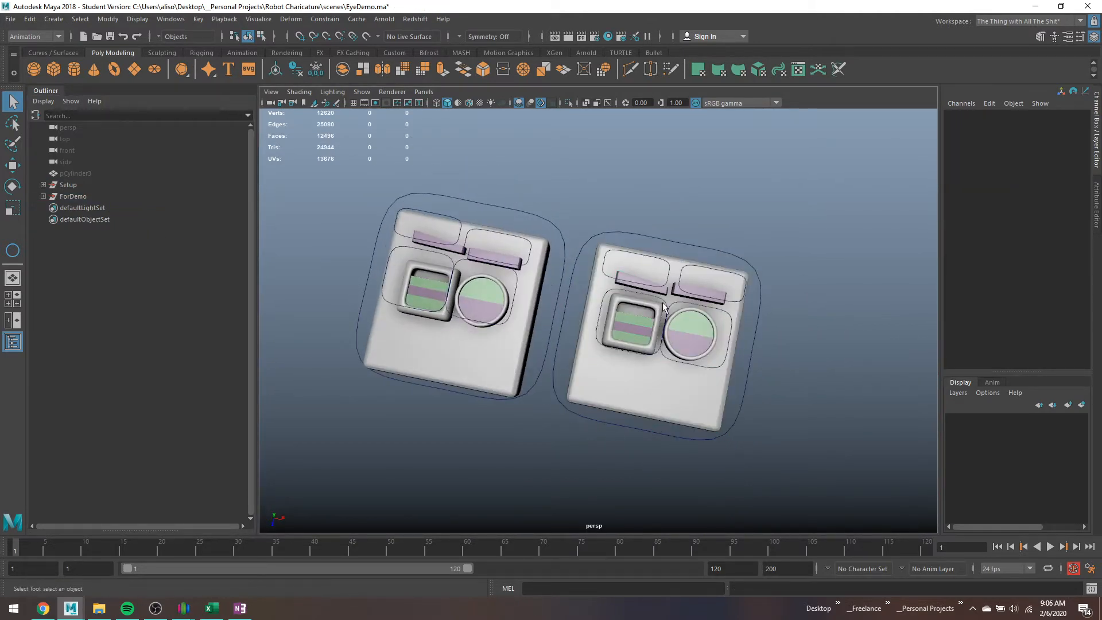
# Examine the head and slanted brow controls of the ForDemo rig from several angles.
pyautogui.scroll(3, 639, 353)
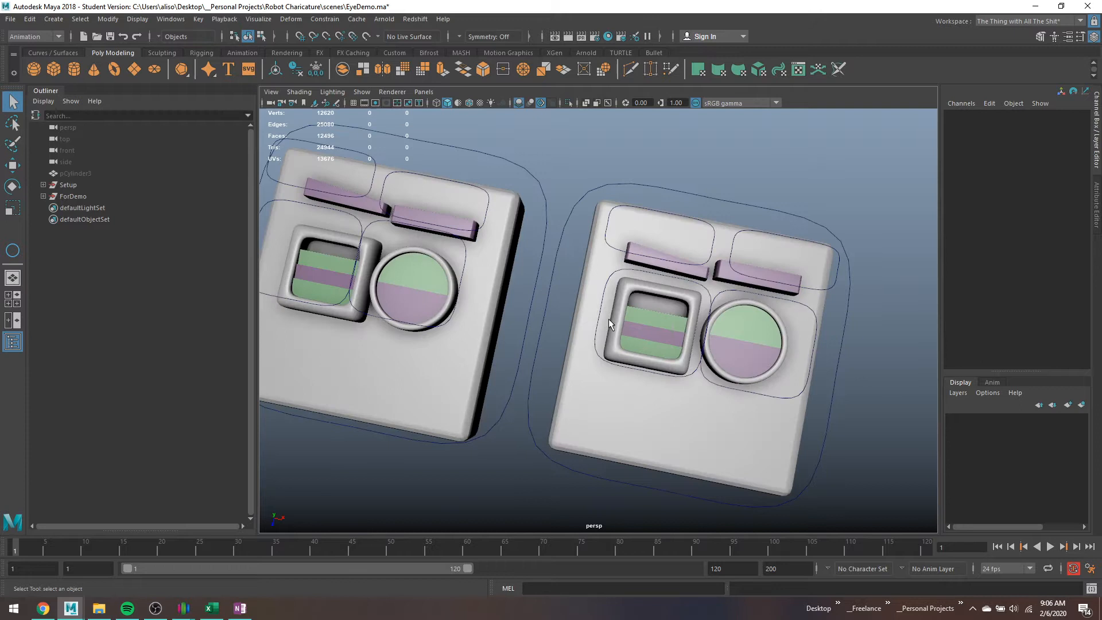
pyautogui.click(562, 227)
pyautogui.press('w')
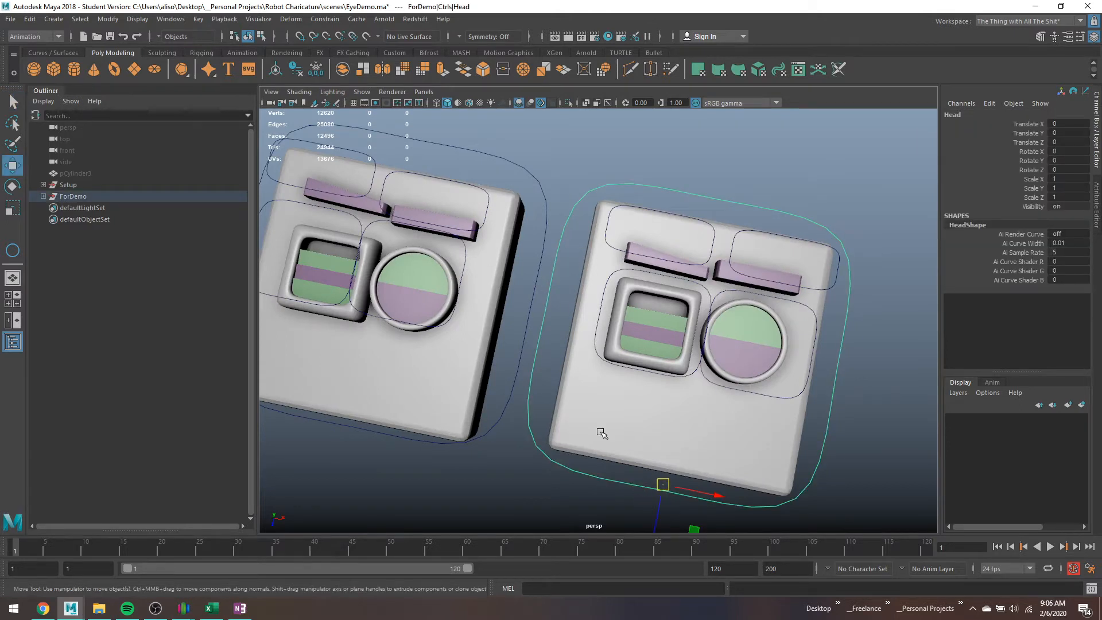
pyautogui.scroll(-3, 602, 432)
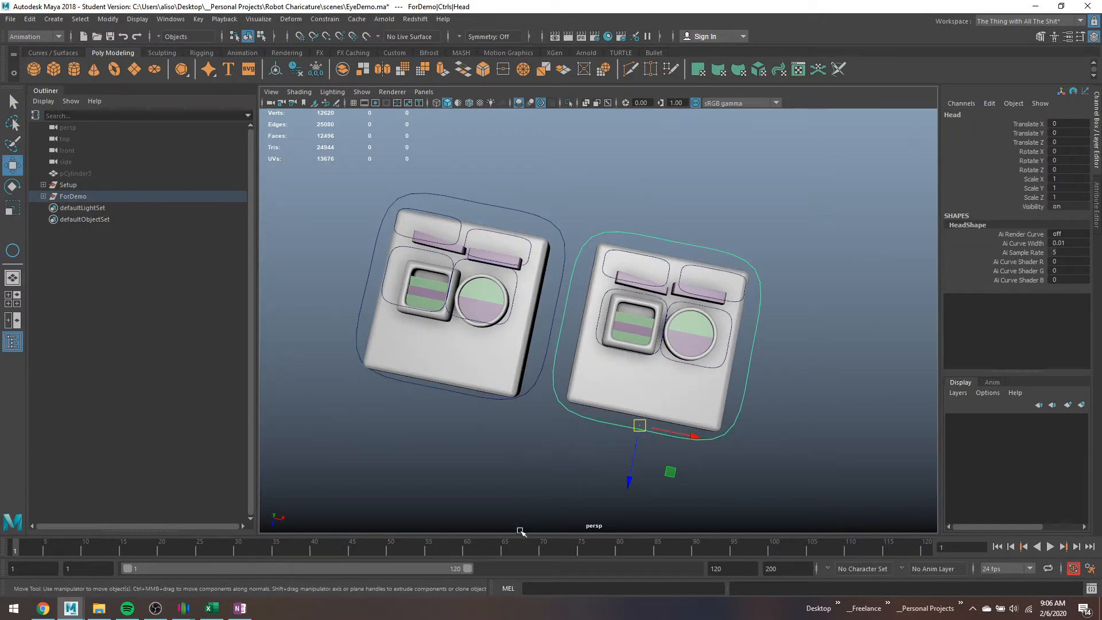
pyautogui.scroll(3, 573, 337)
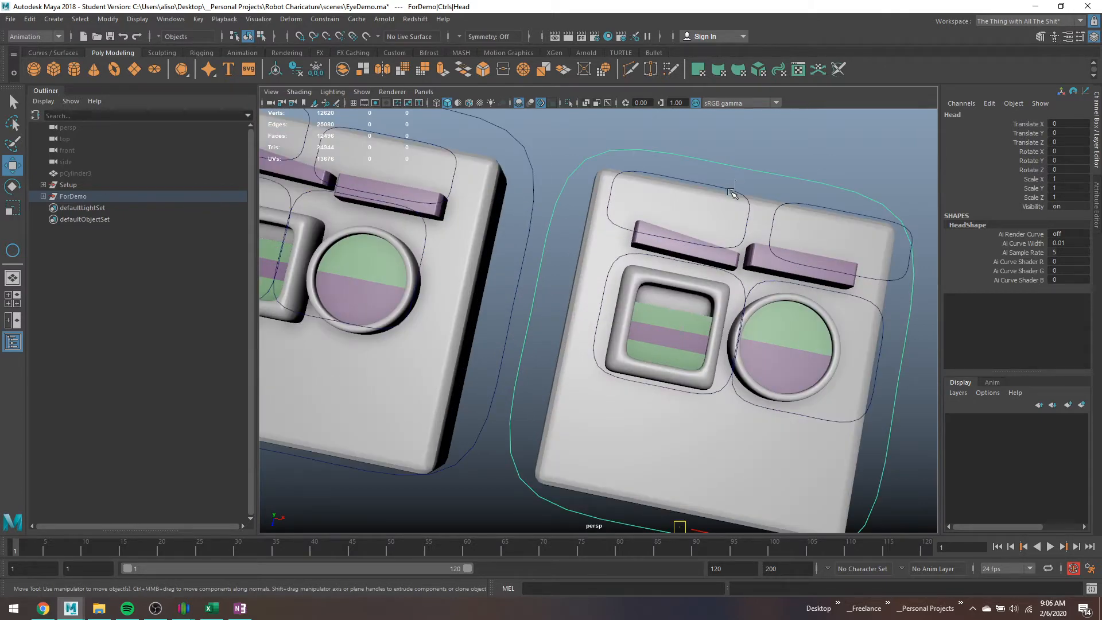
pyautogui.moveTo(733, 178)
pyautogui.keyDown('alt'); pyautogui.mouseDown()
pyautogui.moveTo(713, 180)
pyautogui.moveTo(743, 182)
pyautogui.mouseUp(); pyautogui.keyUp('alt')
pyautogui.click(707, 192)
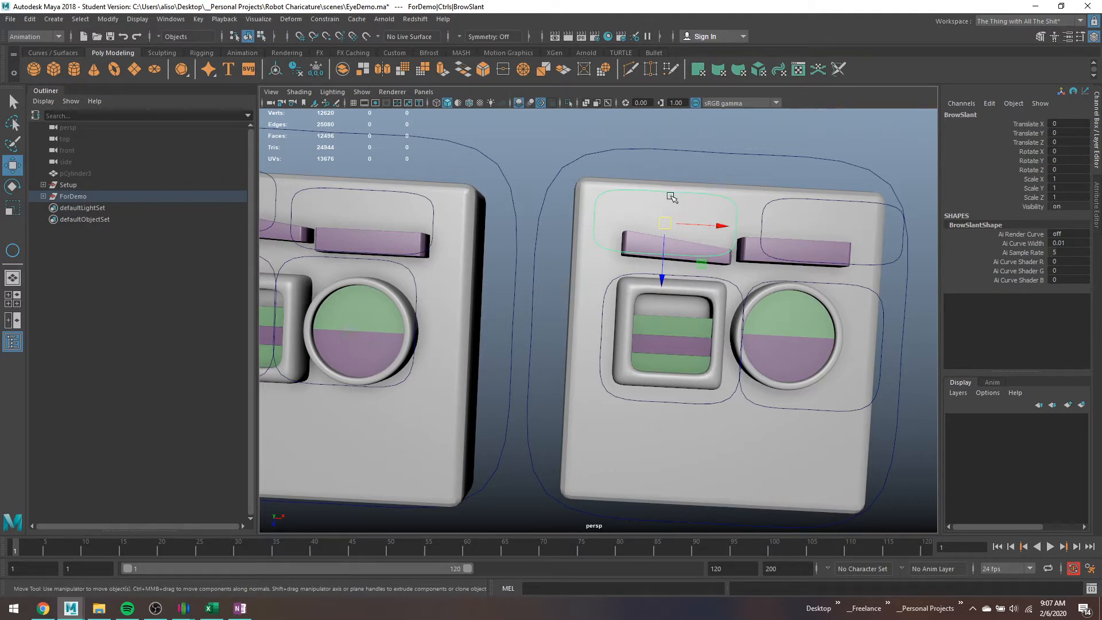
pyautogui.keyDown('alt'); pyautogui.moveTo(676, 201); pyautogui.dragTo(650, 172); pyautogui.keyUp('alt')
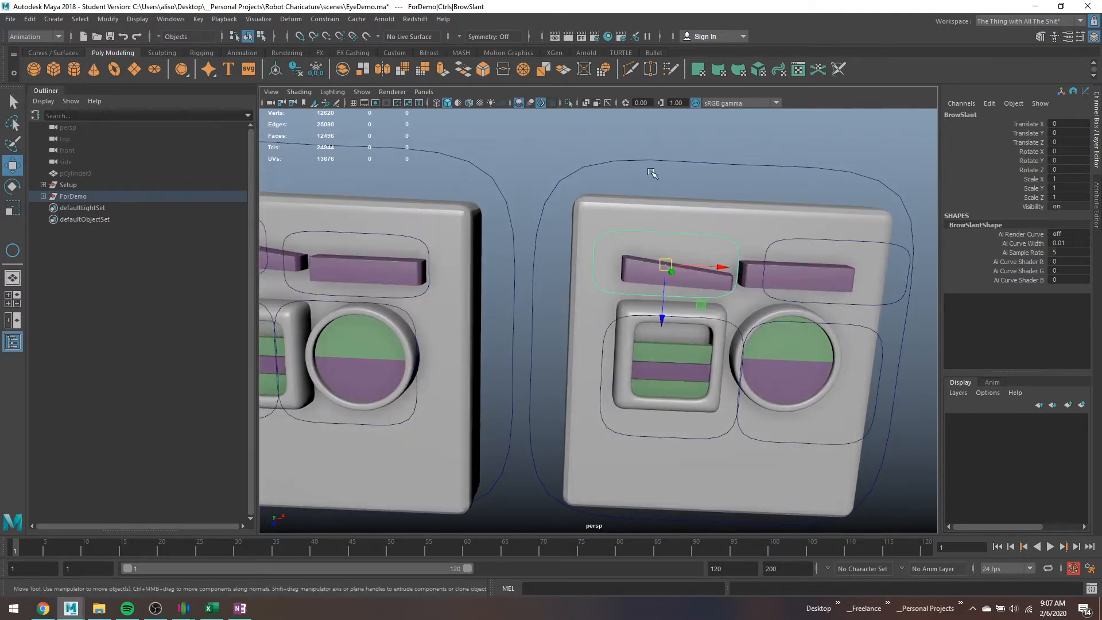
pyautogui.click(158, 612)
pyautogui.moveTo(688, 140); pyautogui.dragTo(690, 194)
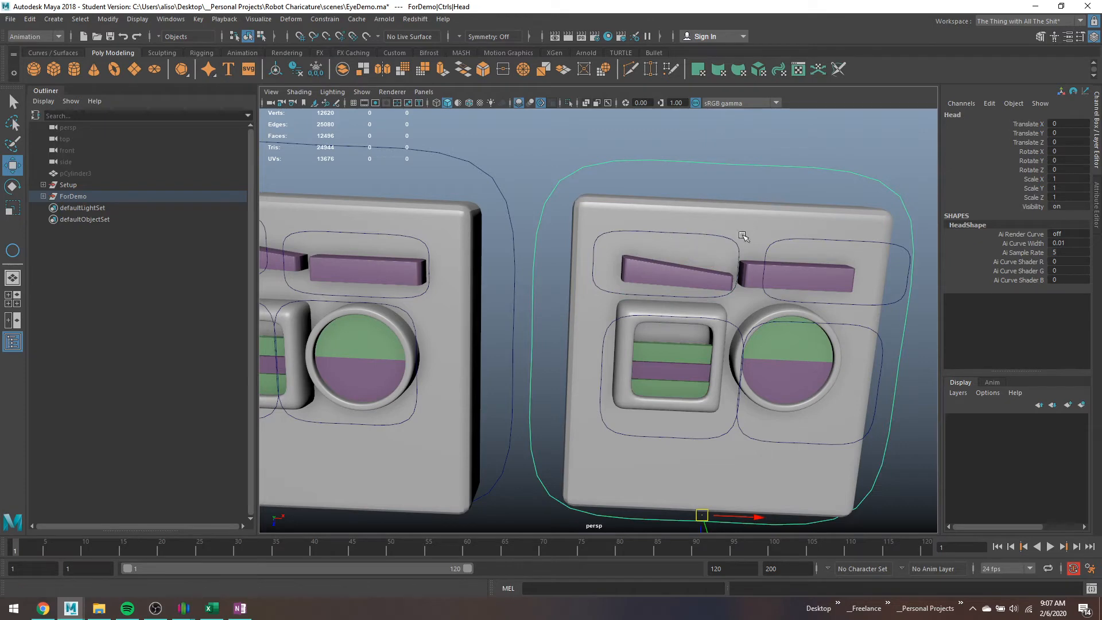
pyautogui.keyDown('alt'); pyautogui.moveTo(673, 235); pyautogui.dragTo(687, 211); pyautogui.keyUp('alt')
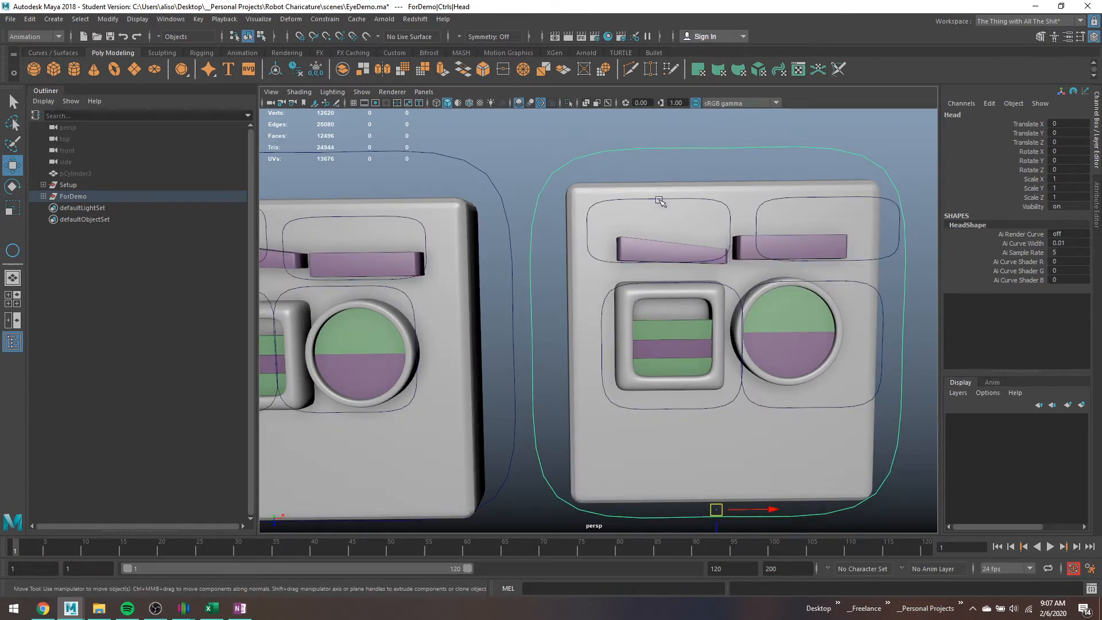
# Add a keyable float attribute named Brow UpDown with default 0 to the ForDemo rig's BrowSlant control.
pyautogui.click(659, 201)
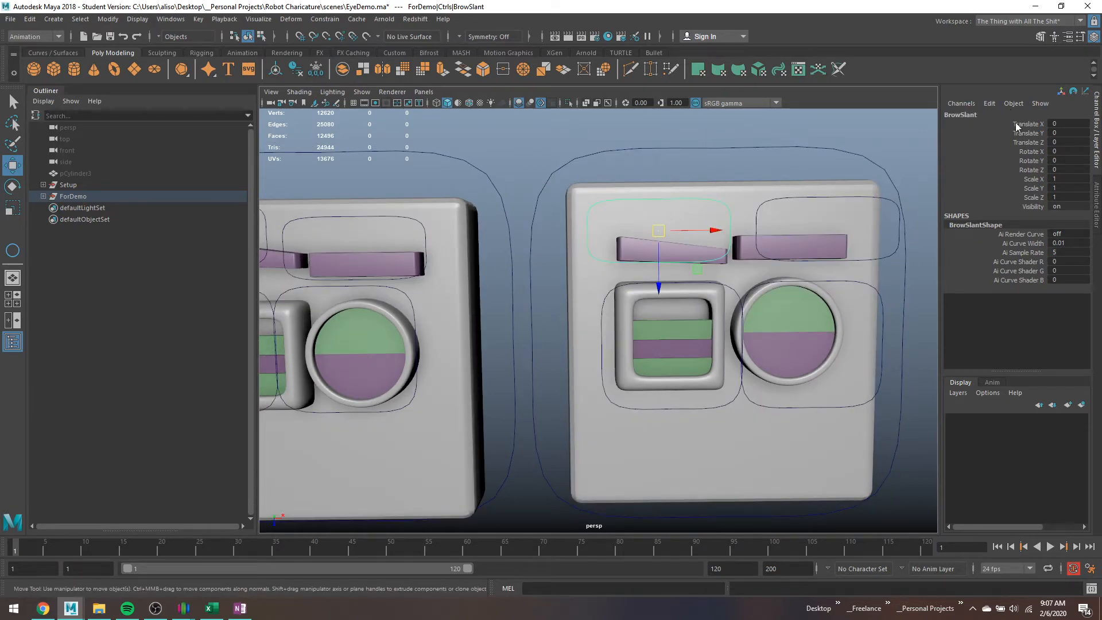
pyautogui.click(988, 104)
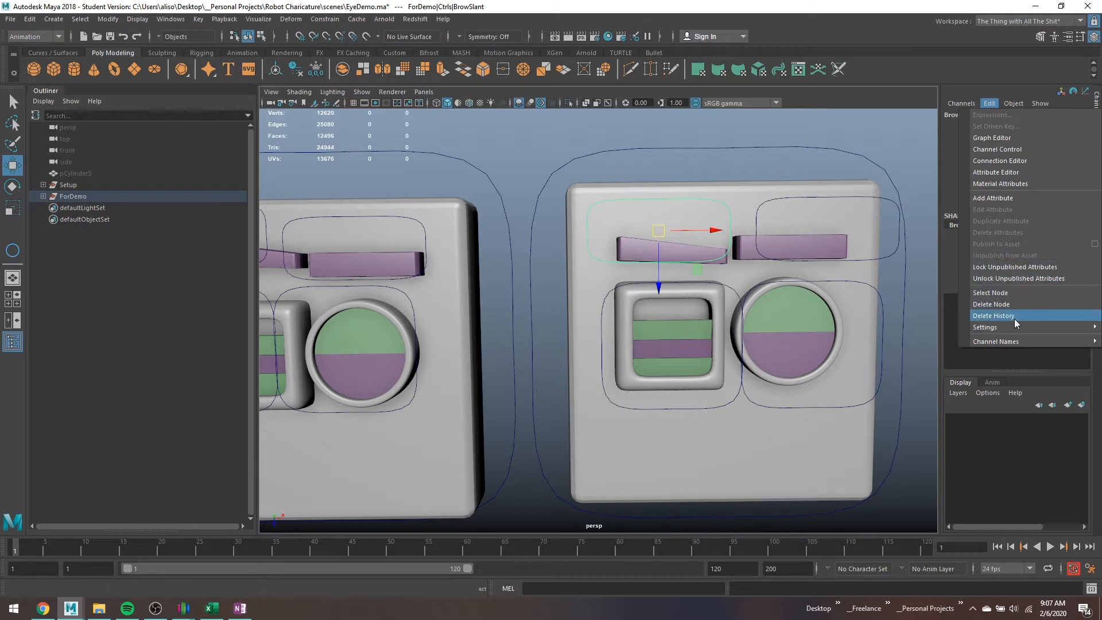
pyautogui.click(995, 198)
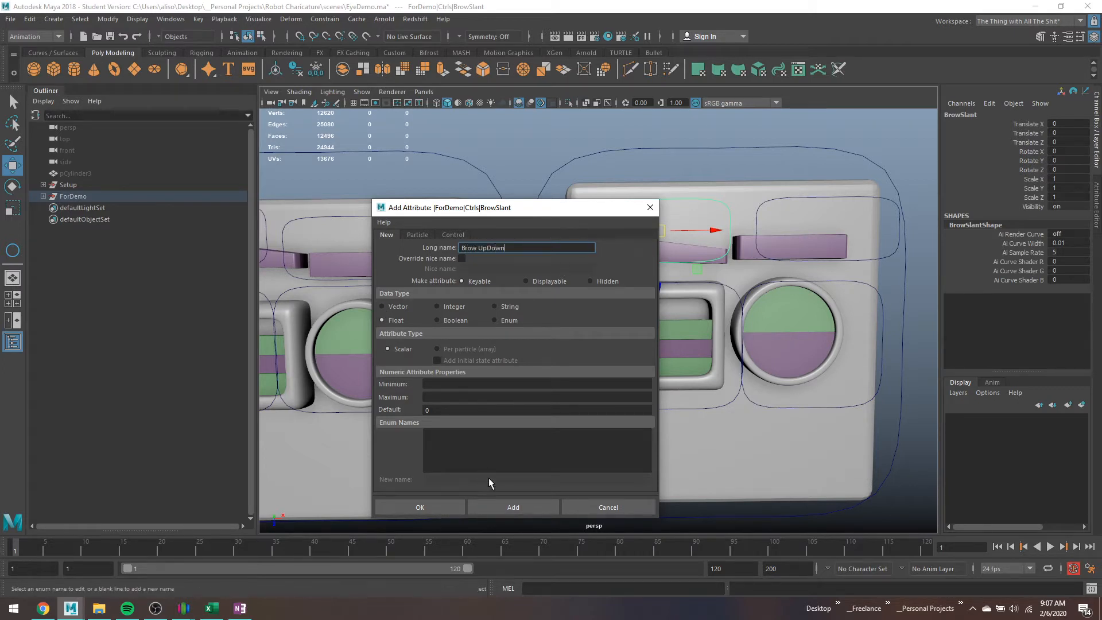
pyautogui.click(499, 507)
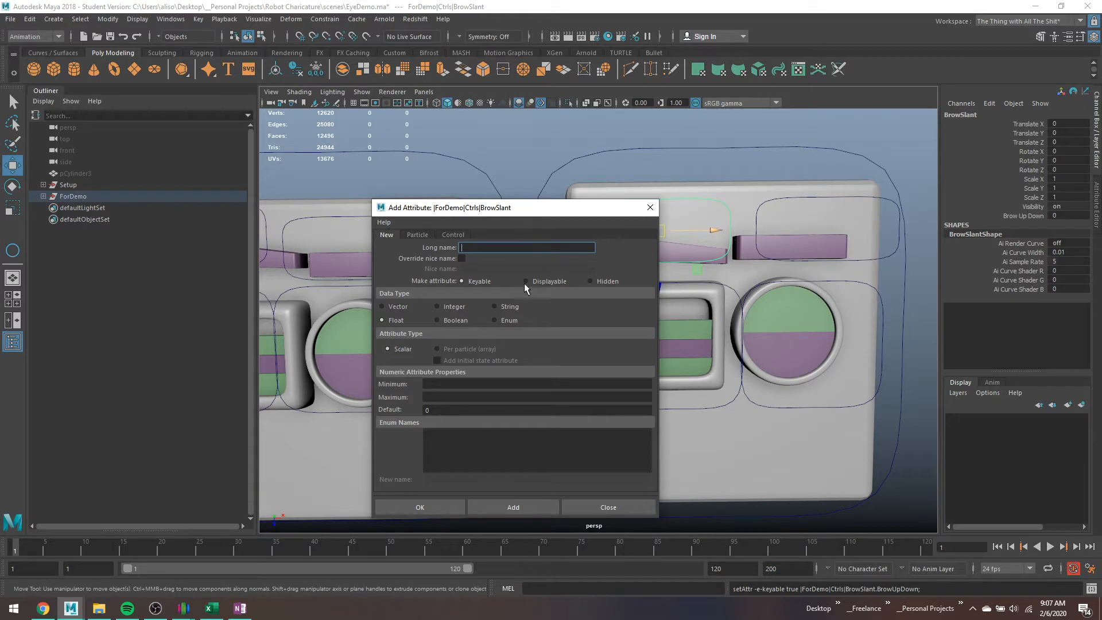
# Add a second keyable float attribute named Brow Rotate to BrowSlant and finish adding attributes.
pyautogui.write('Brow Rotate')
pyautogui.click(529, 507)
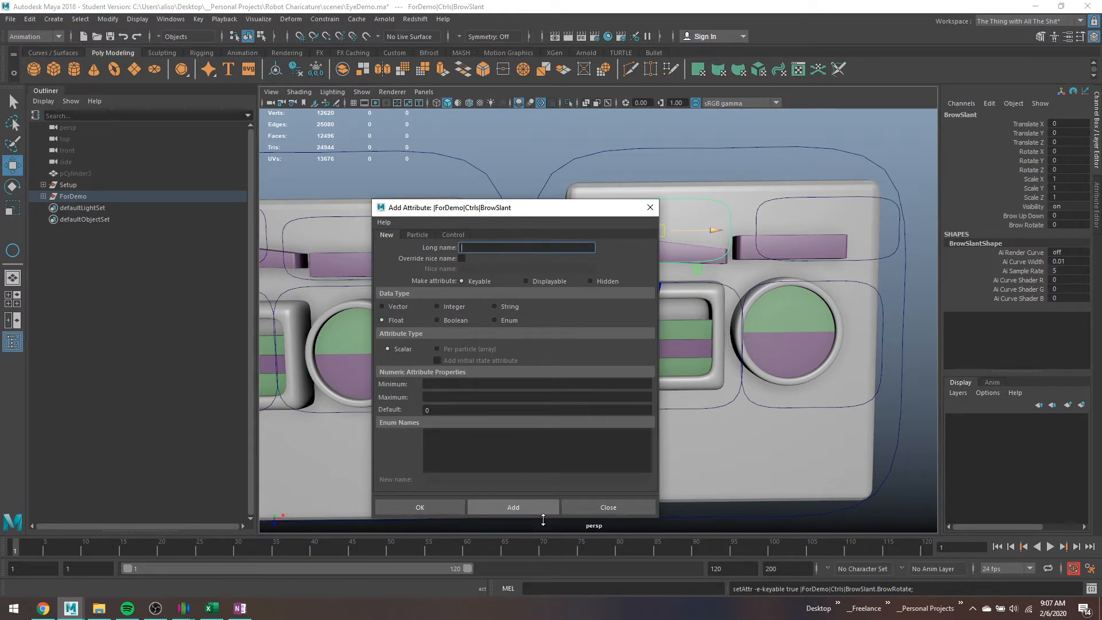
pyautogui.click(594, 507)
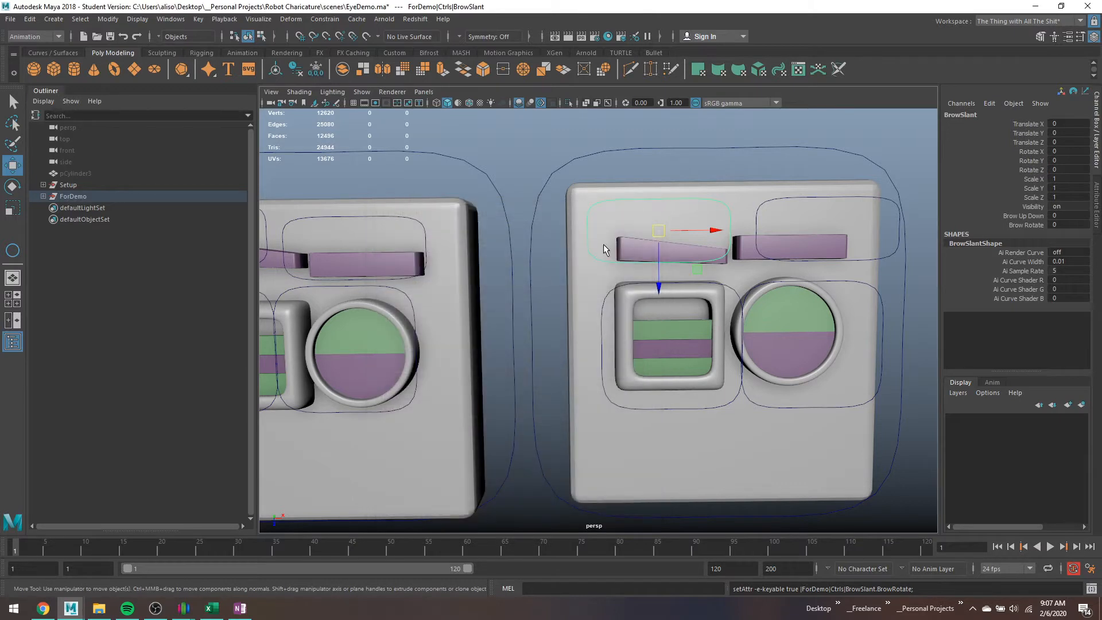
# Try moving the slanted brow mesh of the ForDemo head vertically and undo the move.
pyautogui.press('q')
pyautogui.scroll(-2, 571, 261)
pyautogui.click(591, 263)
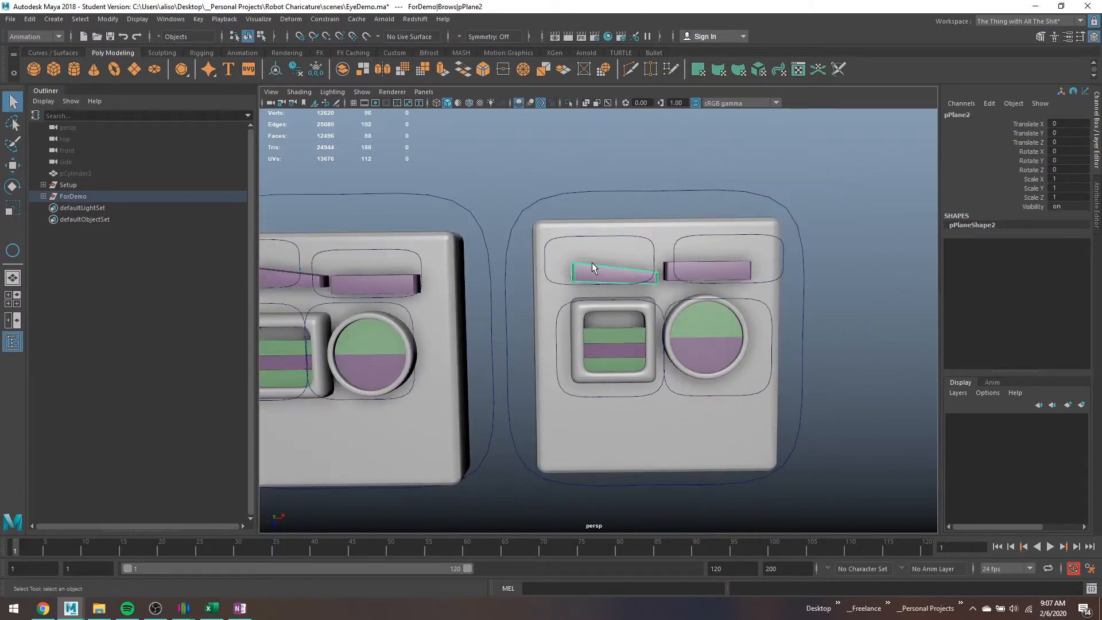
pyautogui.press('w')
pyautogui.moveTo(611, 312); pyautogui.dragTo(593, 296)
pyautogui.hotkey('ctrl', 'z')
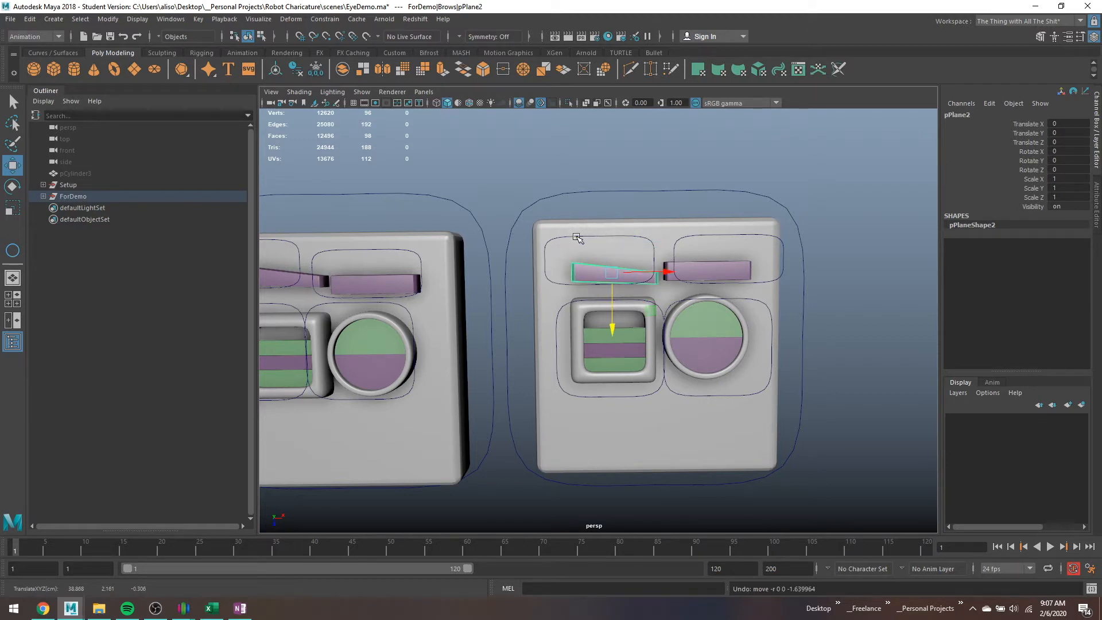
# Load the BrowSlant control as output and the slanted brow mesh pPlane2 as input in the Connection Editor.
pyautogui.click(578, 238)
pyautogui.click(180, 22)
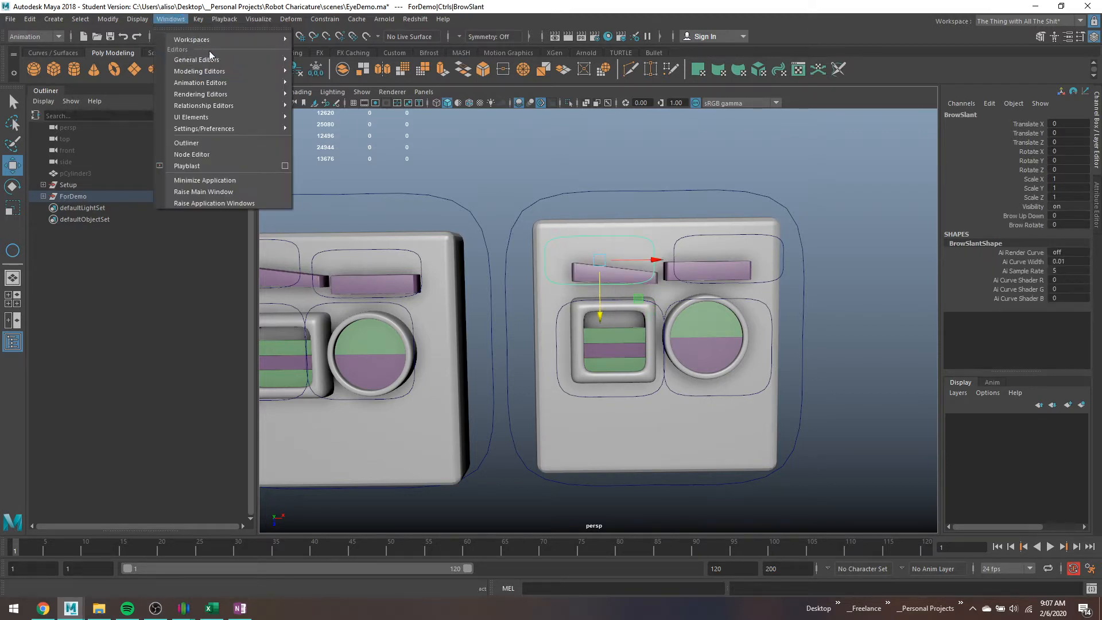
pyautogui.moveTo(253, 59)
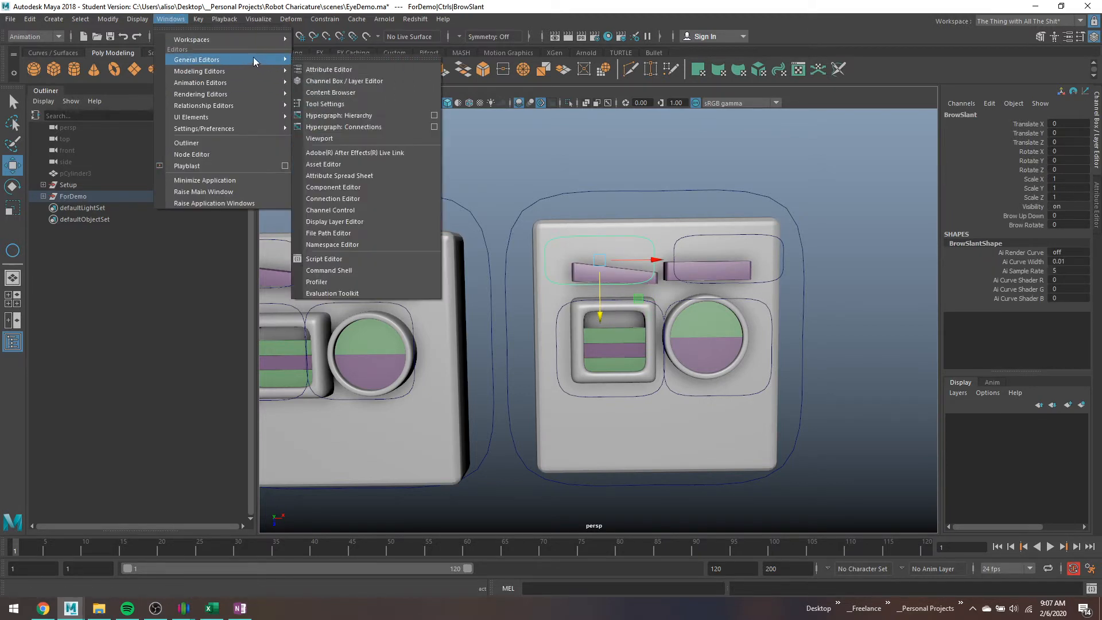
pyautogui.click(342, 198)
pyautogui.press('q')
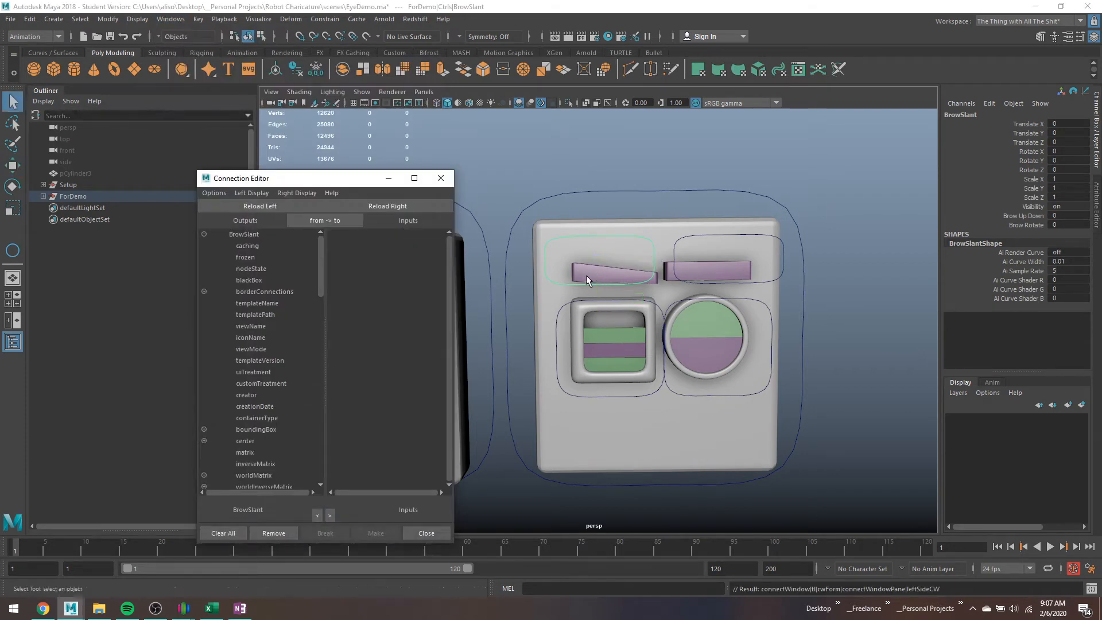
pyautogui.click(586, 274)
pyautogui.click(388, 206)
pyautogui.scroll(-15, 275, 402)
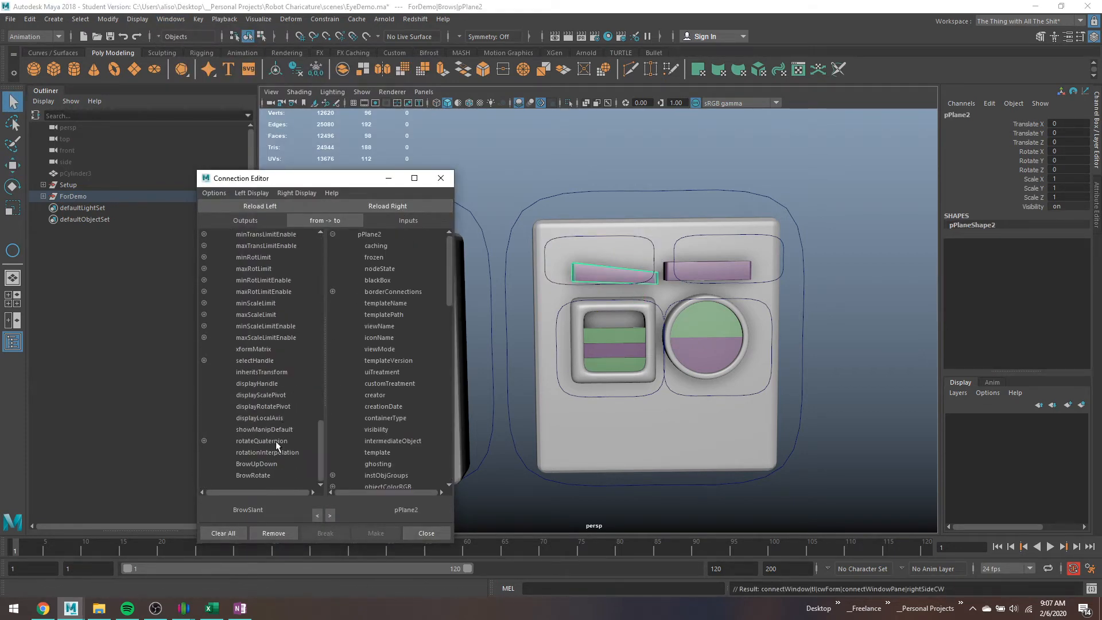
# Connect BrowSlant's BrowUpDown attribute to the translateZ of pPlane2.
pyautogui.click(268, 463)
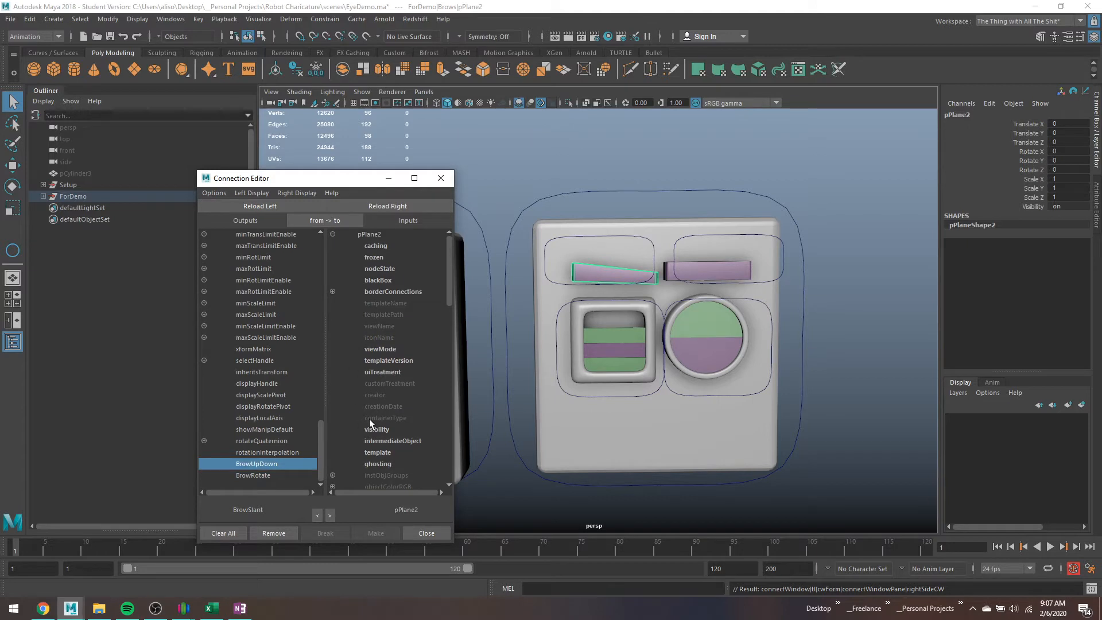
pyautogui.scroll(-10, 338, 325)
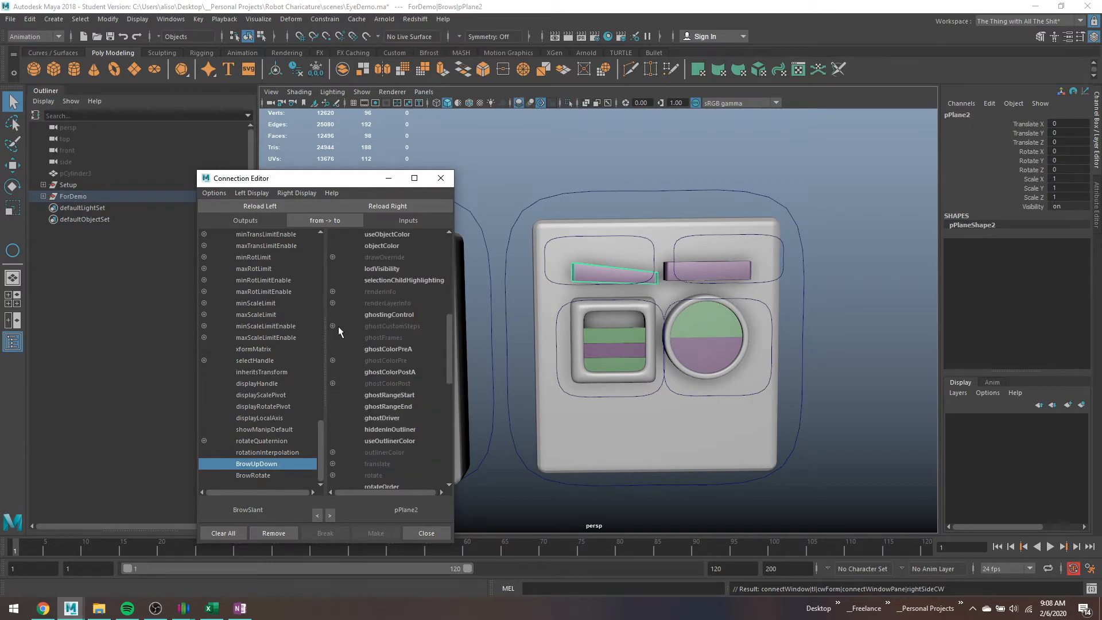
pyautogui.click(333, 372)
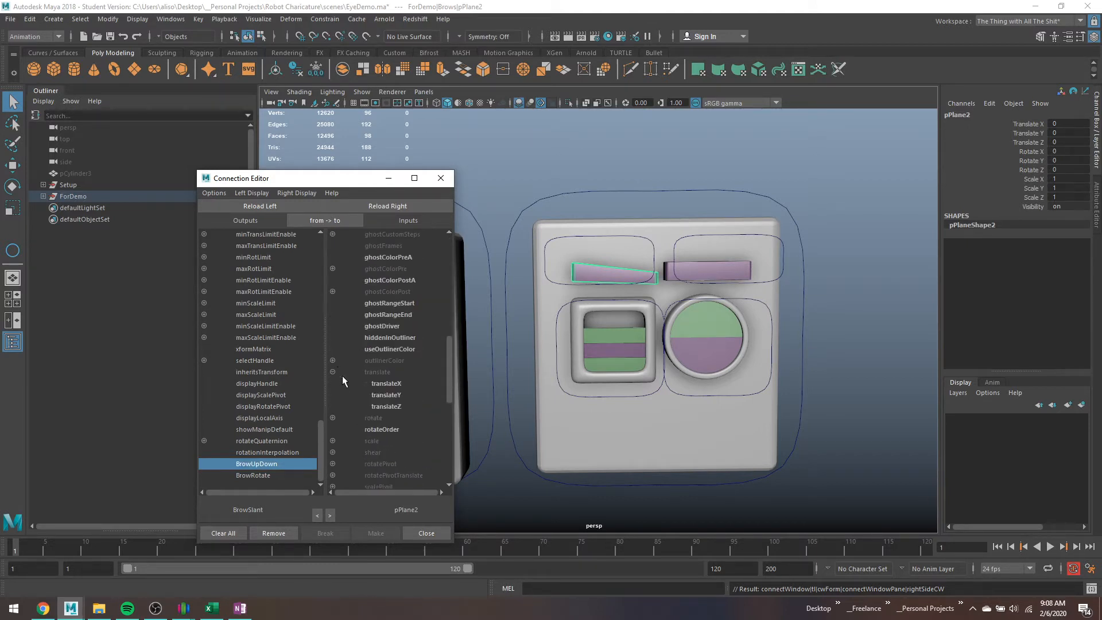
pyautogui.click(385, 406)
# Try out Brow Up Down on the BrowSlant control to move the slanted brow and undo the change.
pyautogui.click(597, 239)
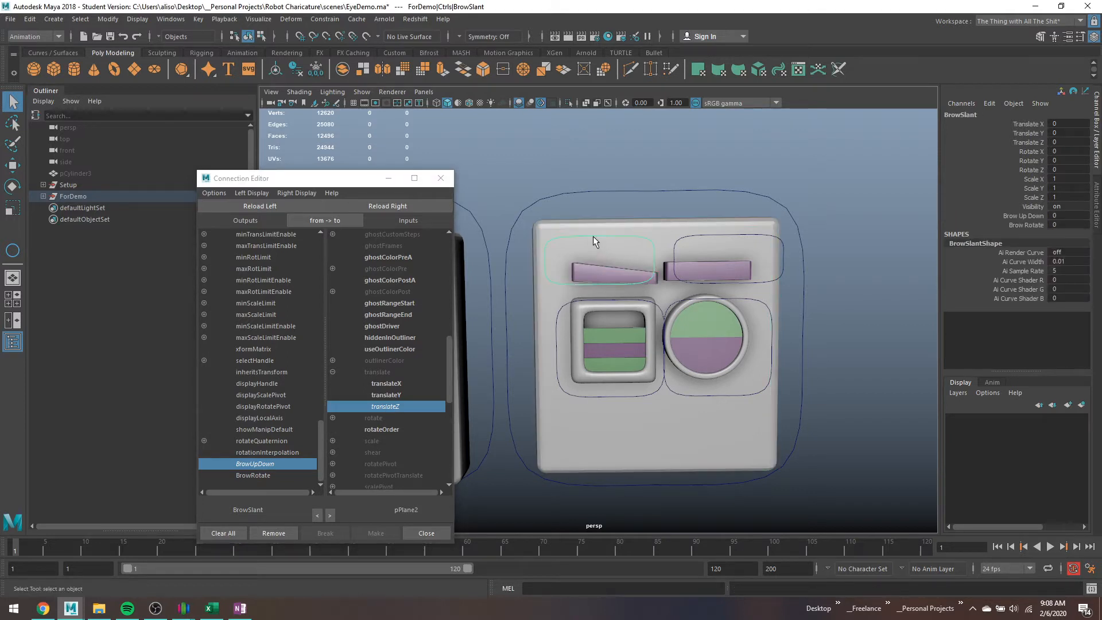
pyautogui.click(1025, 215)
pyautogui.moveTo(868, 309)
pyautogui.mouseDown(button='middle')
pyautogui.moveTo(878, 311)
pyautogui.moveTo(846, 319)
pyautogui.moveTo(885, 326)
pyautogui.moveTo(841, 324)
pyautogui.moveTo(863, 326)
pyautogui.mouseUp(button='middle')
pyautogui.hotkey('ctrl', 'z')
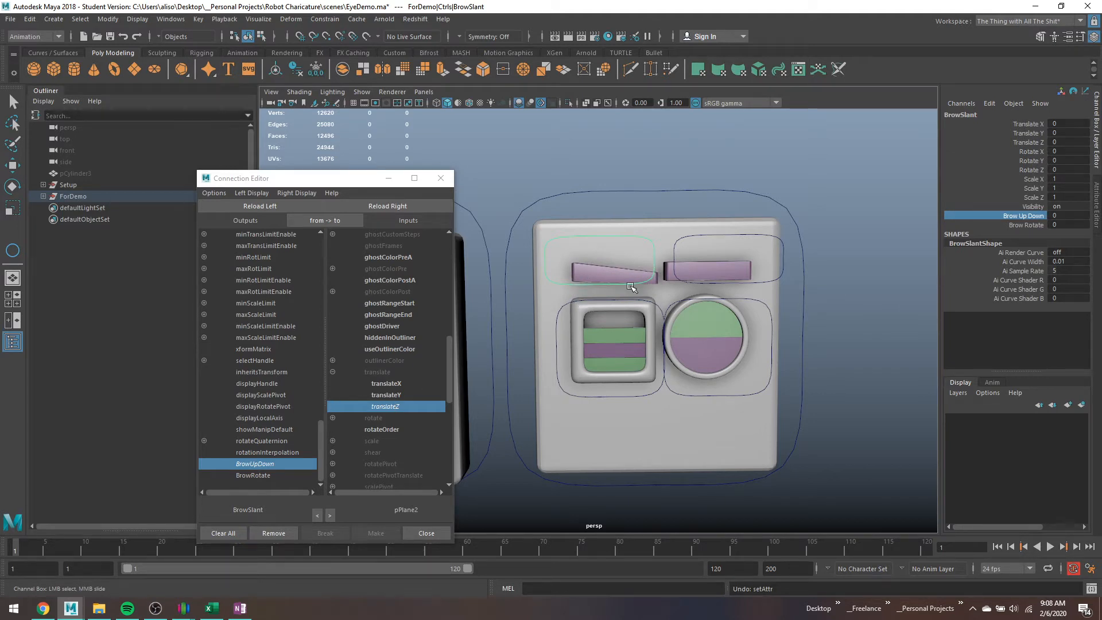
# Connect BrowSlant's BrowRotate attribute to the rotateY of pPlane2.
pyautogui.click(333, 418)
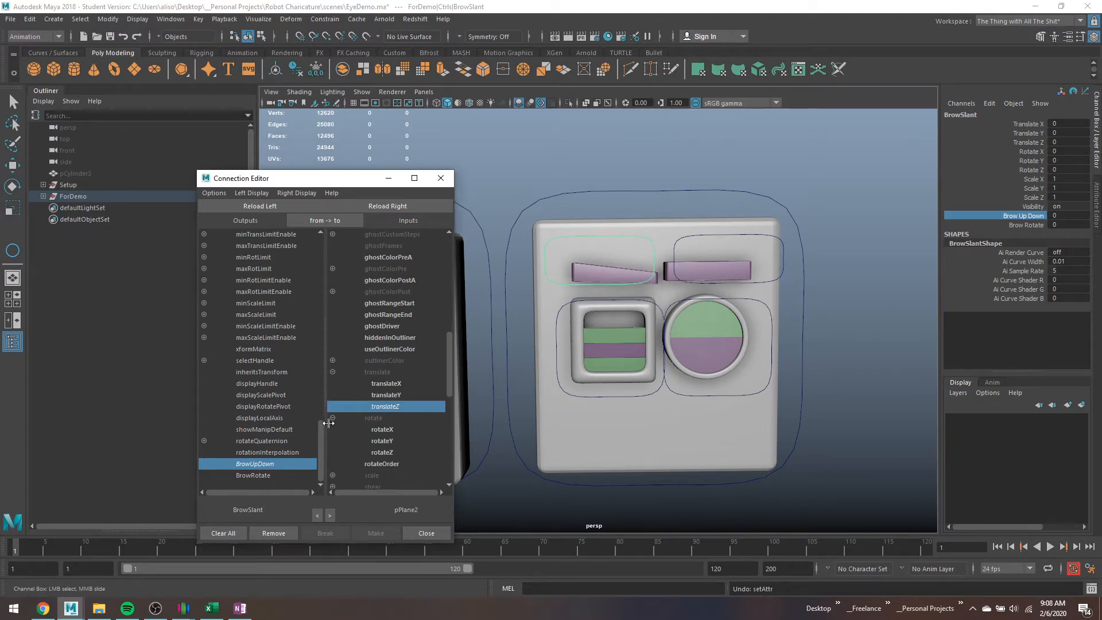
pyautogui.click(259, 473)
pyautogui.click(382, 441)
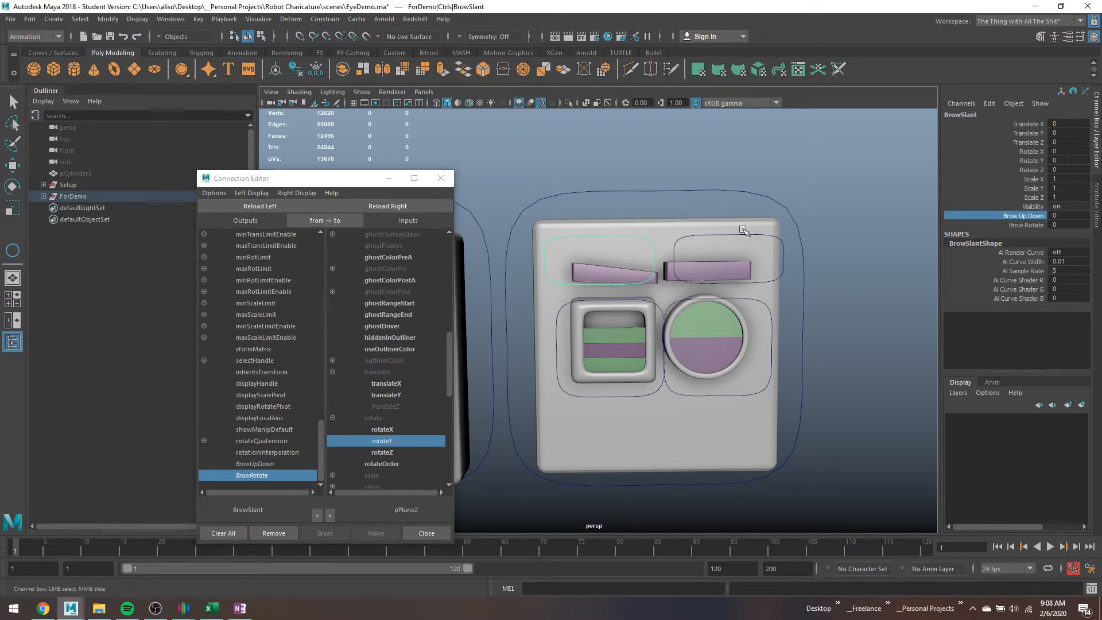
# Try out Brow Rotate on the BrowSlant control to turn the slanted brow and undo the rotation.
pyautogui.click(1027, 224)
pyautogui.moveTo(806, 221); pyautogui.dragTo(957, 287, button='middle')
pyautogui.hotkey('ctrl', 'z')
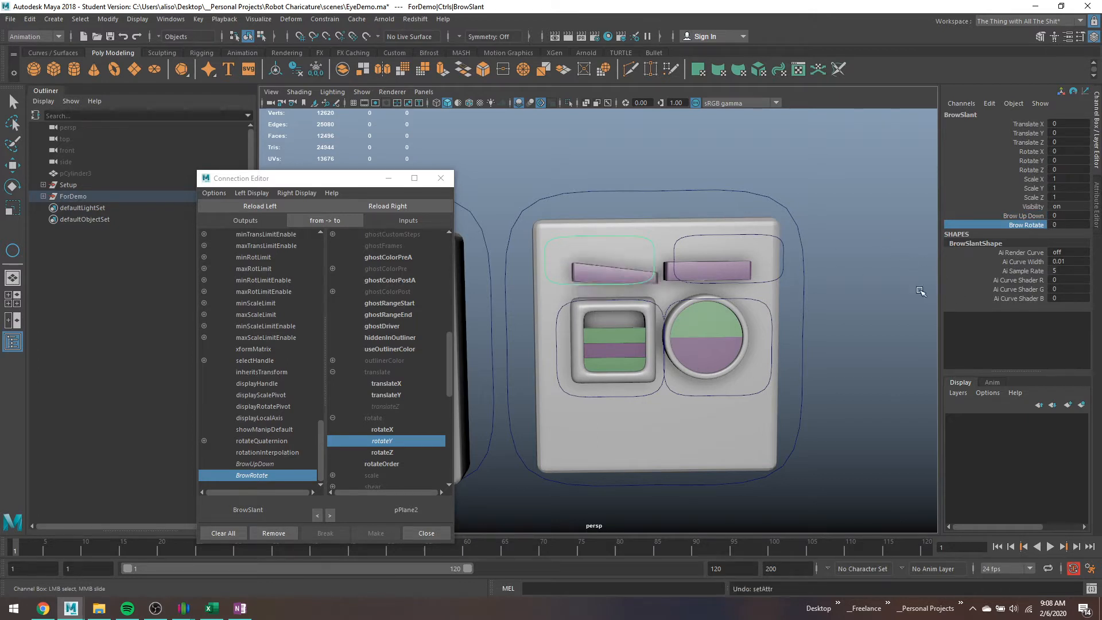
# Close the Connection Editor and lower the slanted brow to just above the square eye frame with Brow Up Down at 1.3.
pyautogui.click(440, 178)
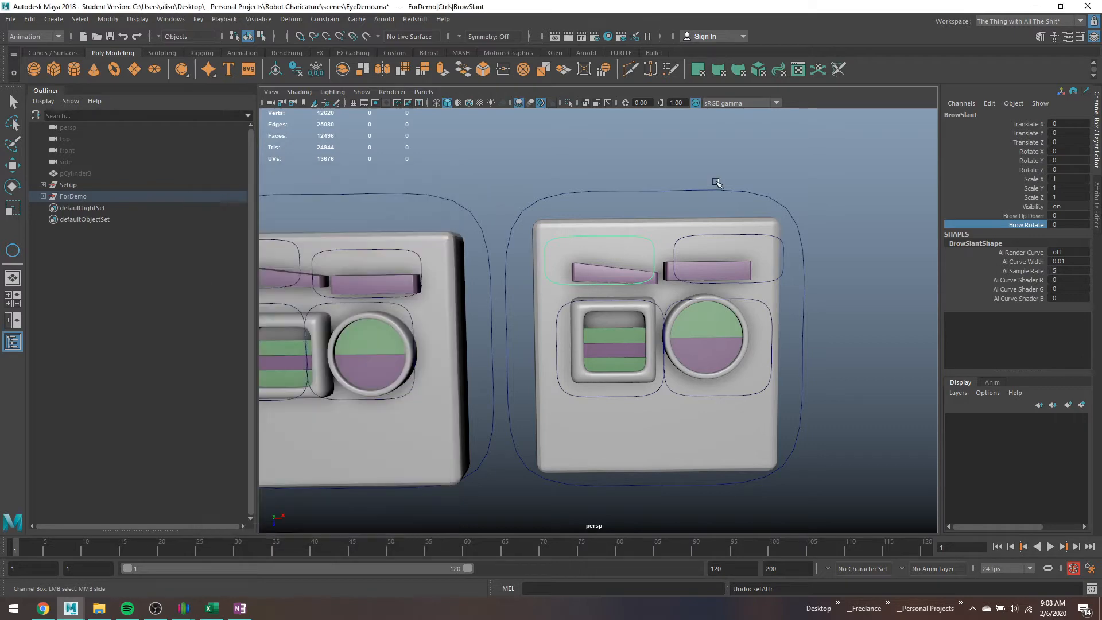
pyautogui.scroll(5, 846, 233)
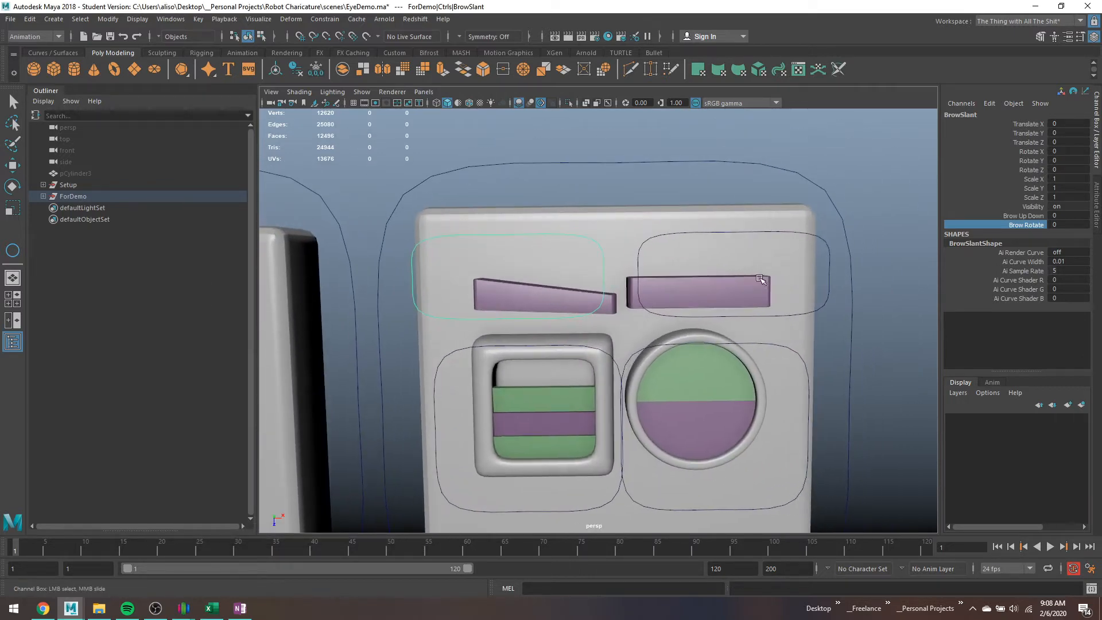
pyautogui.click(1020, 219)
pyautogui.moveTo(868, 331)
pyautogui.mouseDown(button='middle')
pyautogui.moveTo(934, 331)
pyautogui.moveTo(750, 311)
pyautogui.moveTo(898, 334)
pyautogui.moveTo(858, 327)
pyautogui.mouseUp(button='middle')
pyautogui.scroll(-4, 851, 322)
pyautogui.scroll(7, 755, 335)
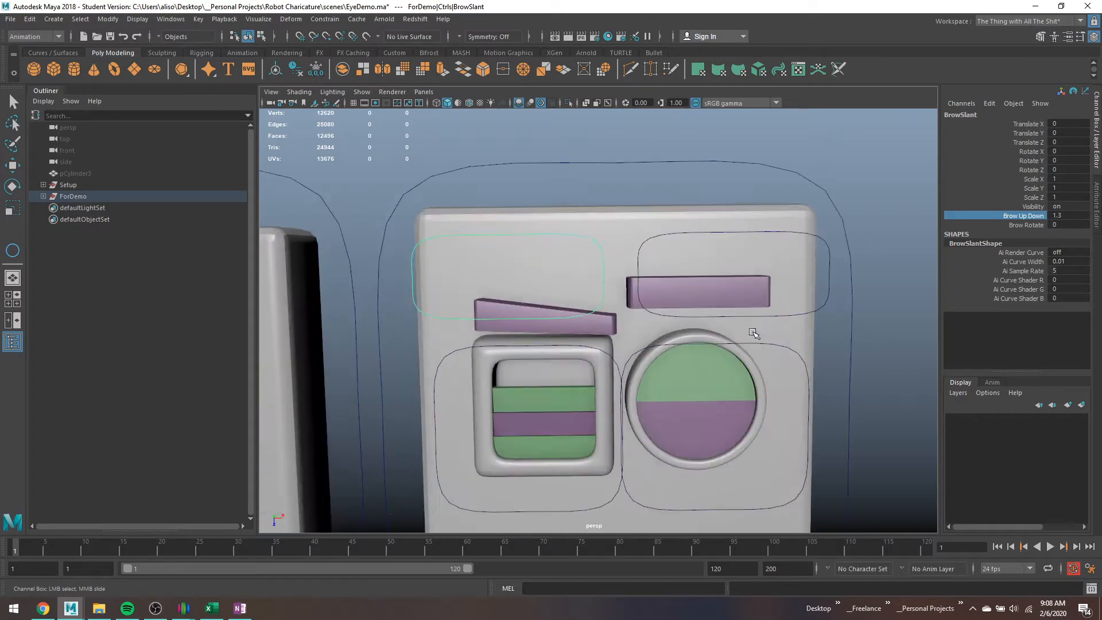
pyautogui.scroll(-4, 706, 320)
pyautogui.keyDown('alt'); pyautogui.moveTo(688, 315); pyautogui.dragTo(707, 321); pyautogui.keyUp('alt')
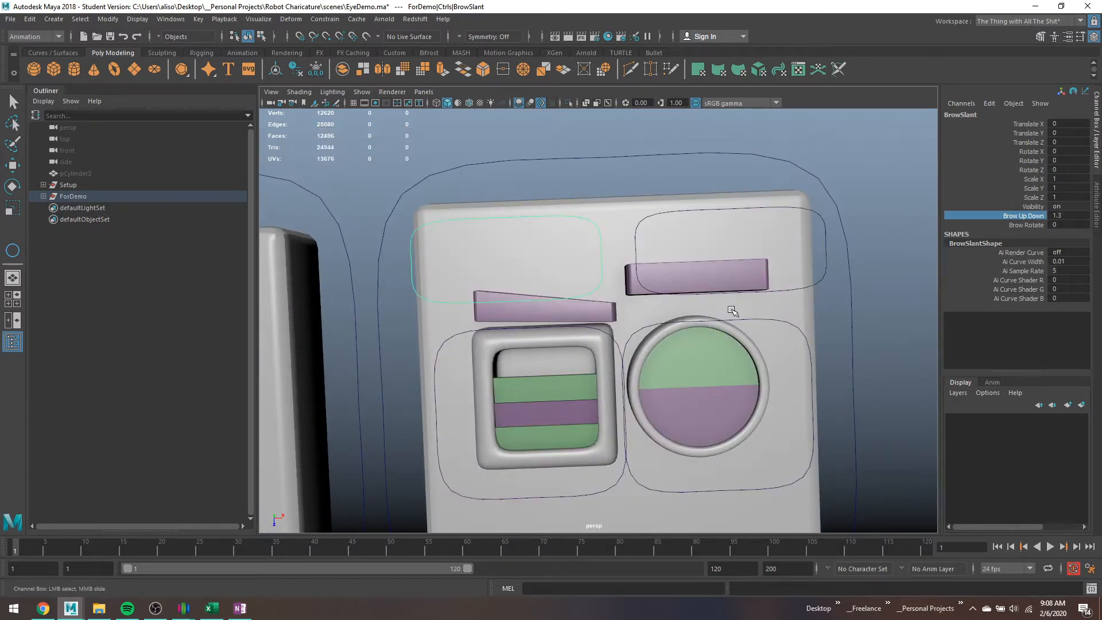
# Give BrowSlant's BrowUpDown attribute a maximum of 1.3 and close the attribute editing window.
pyautogui.click(989, 104)
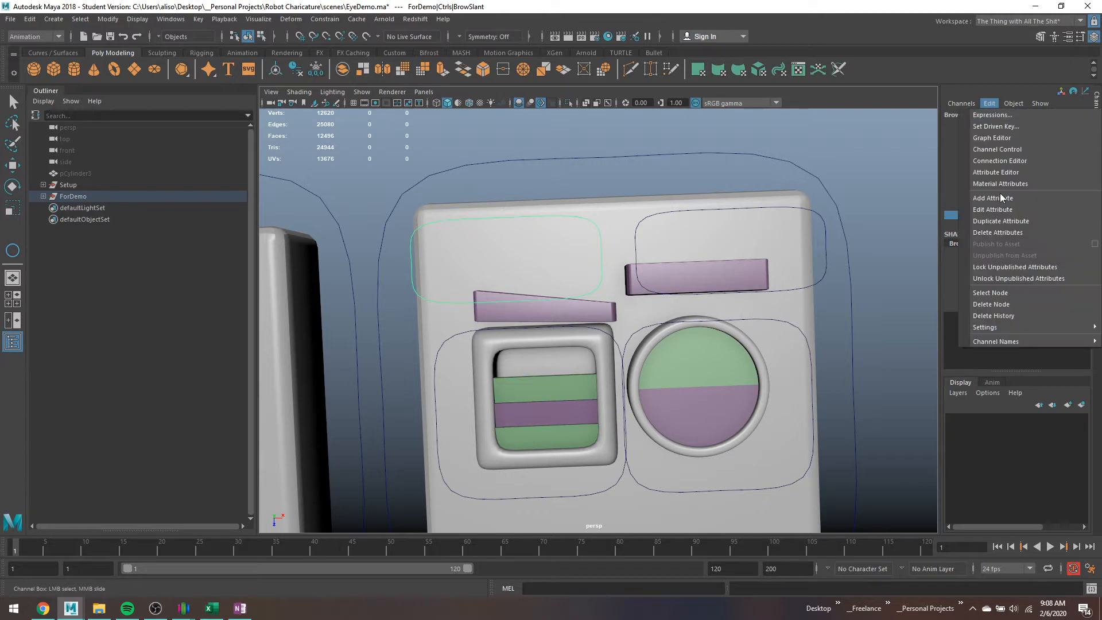
pyautogui.click(1003, 208)
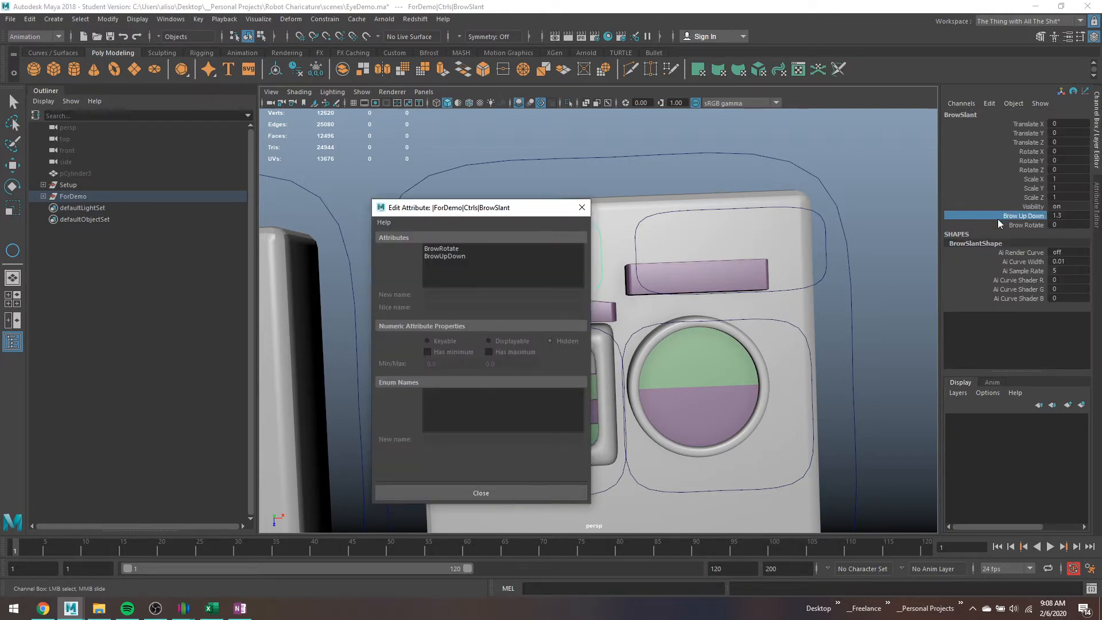
pyautogui.click(451, 256)
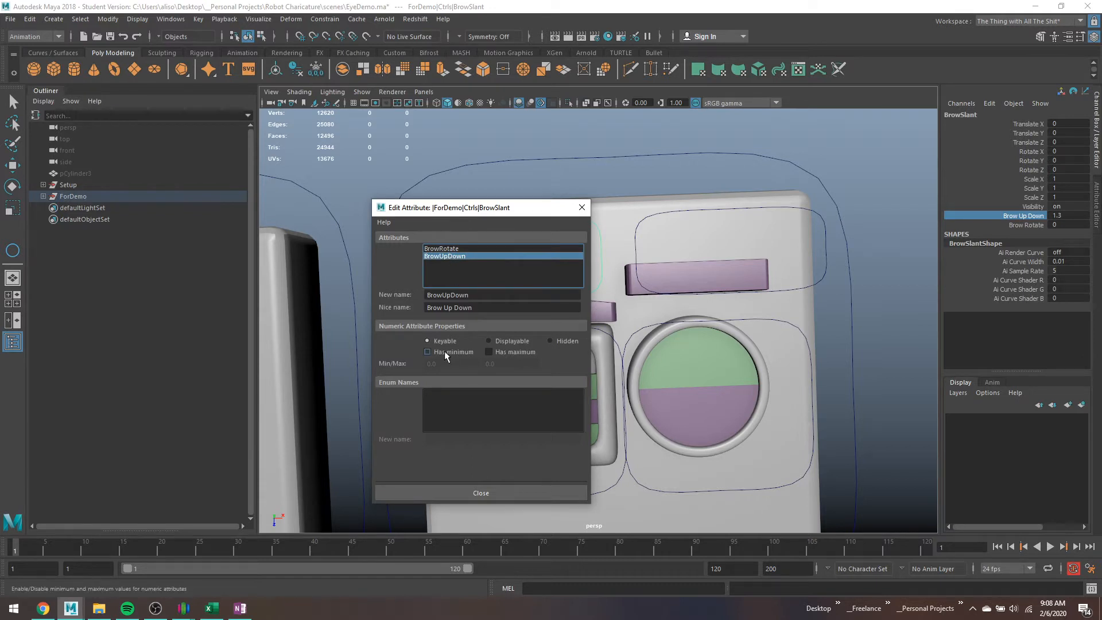
pyautogui.click(491, 352)
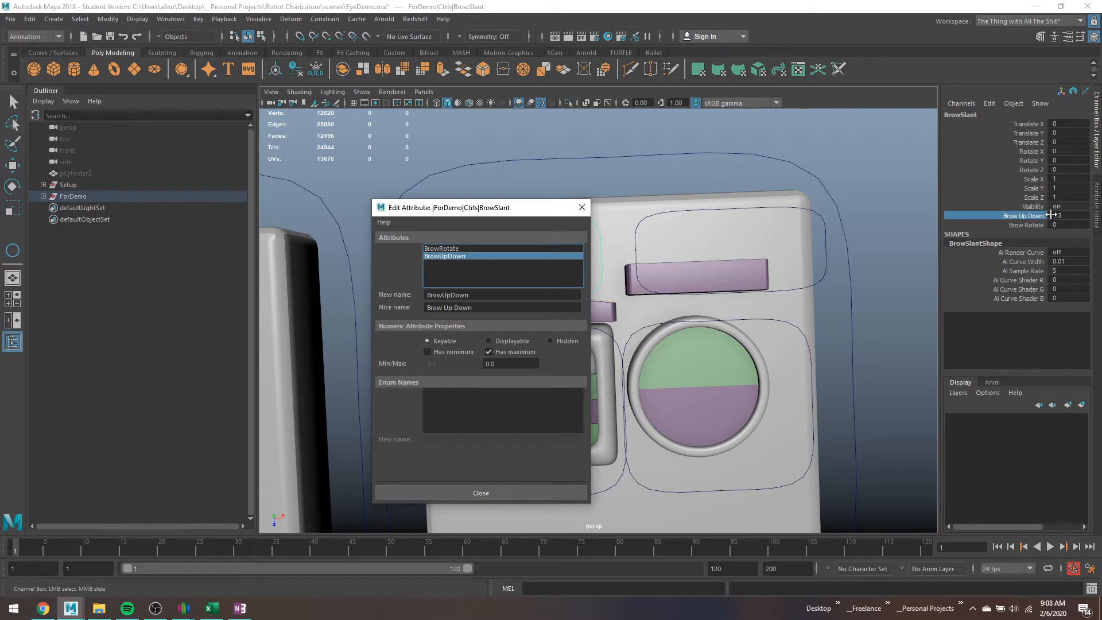
pyautogui.doubleClick(492, 364)
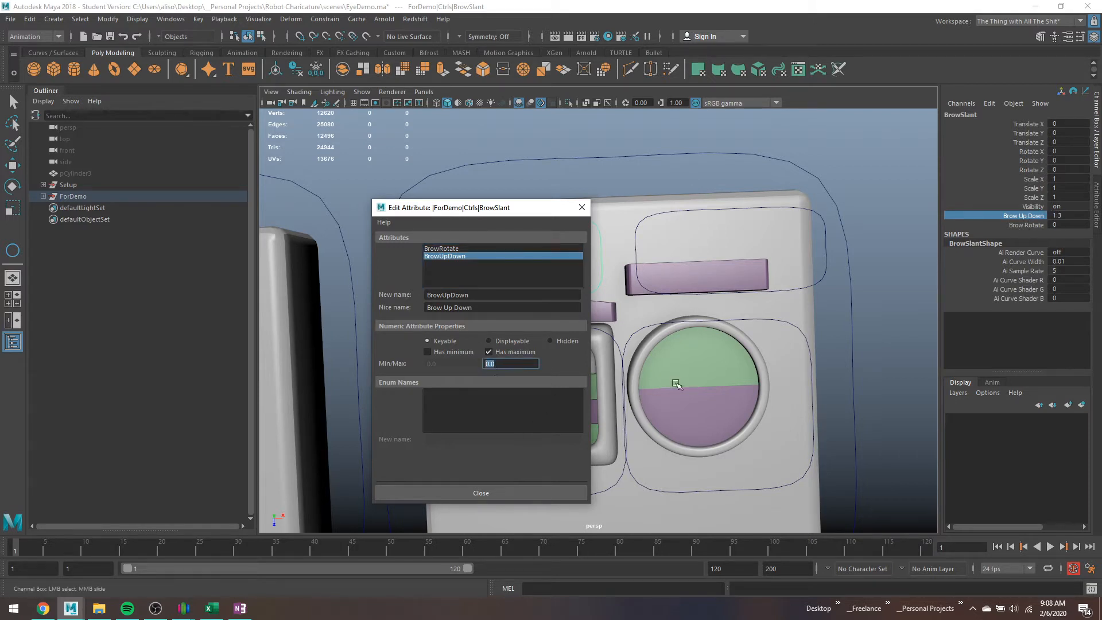
pyautogui.write('1.3')
pyautogui.press('Return')
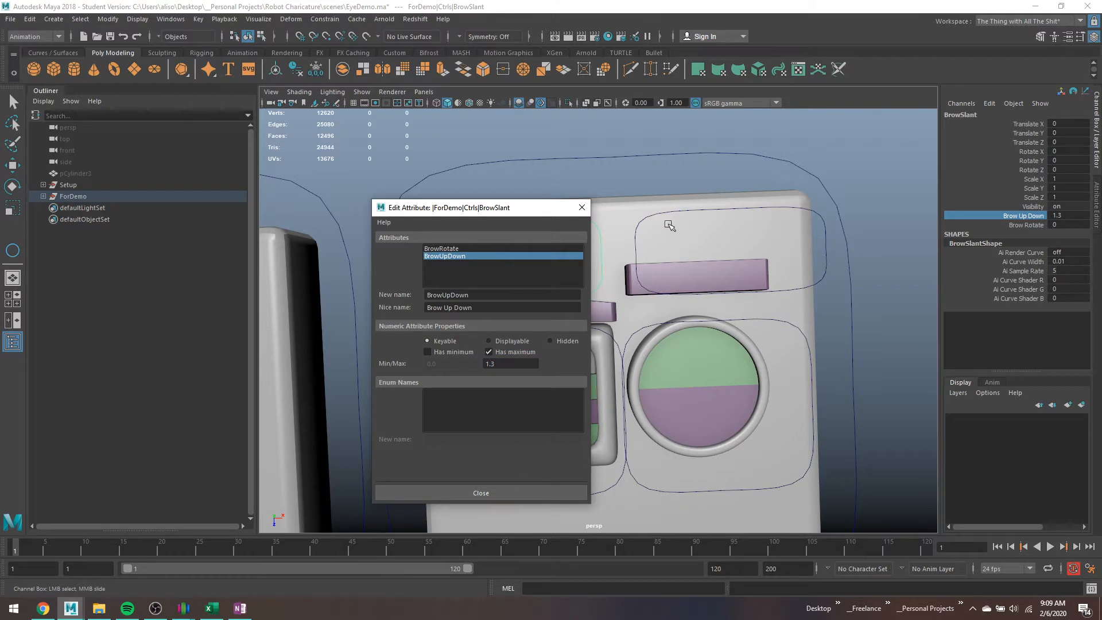
pyautogui.click(580, 207)
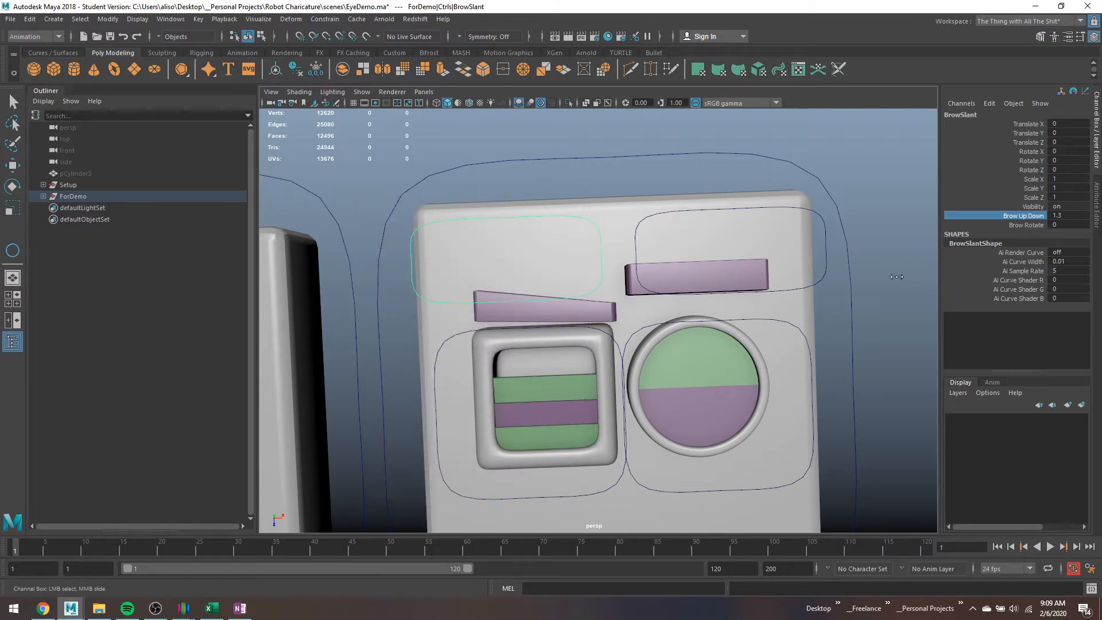
# Try setting Brow Up Down to 2 to test its limit, and raise the slanted brow to a value of -10.4.
pyautogui.doubleClick(1063, 216)
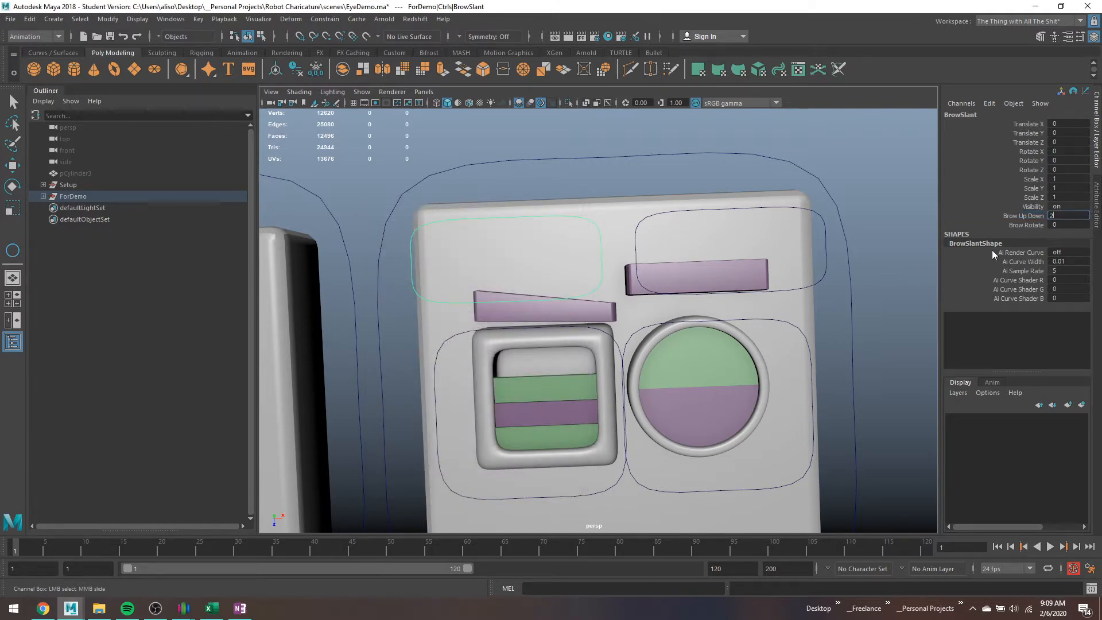
pyautogui.press('Escape')
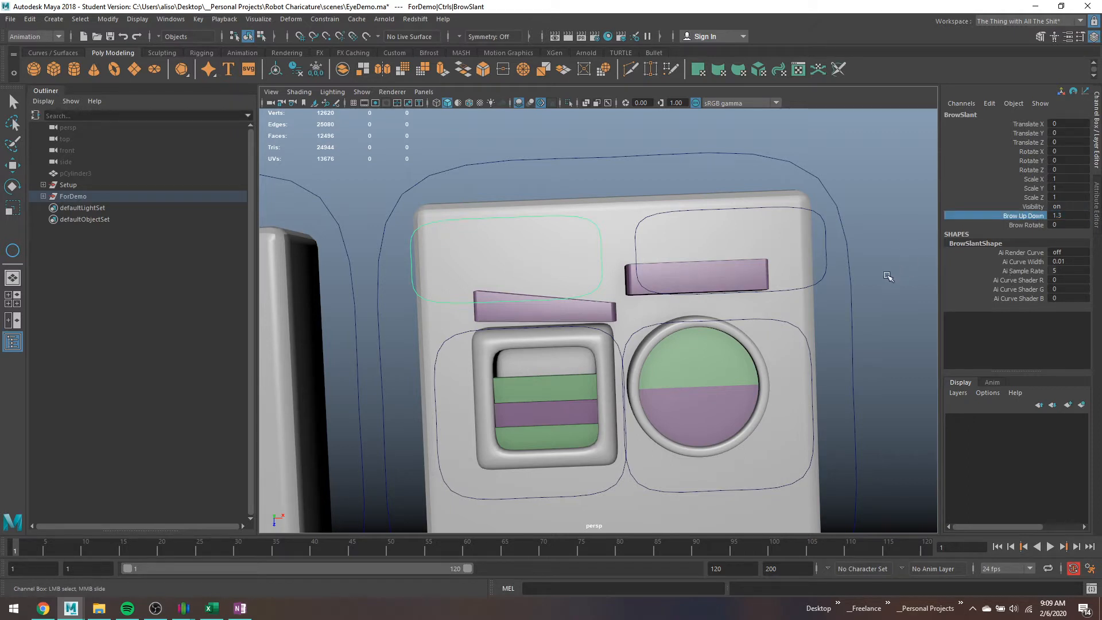
pyautogui.moveTo(887, 277); pyautogui.dragTo(869, 255, button='middle')
pyautogui.moveTo(942, 259); pyautogui.dragTo(969, 280, button='middle')
pyautogui.moveTo(869, 274); pyautogui.dragTo(639, 214, button='middle')
# Spin the raised brow with Brow Rotate to about -539 and reset the attribute to 0.
pyautogui.click(1018, 226)
pyautogui.scroll(-6, 824, 248)
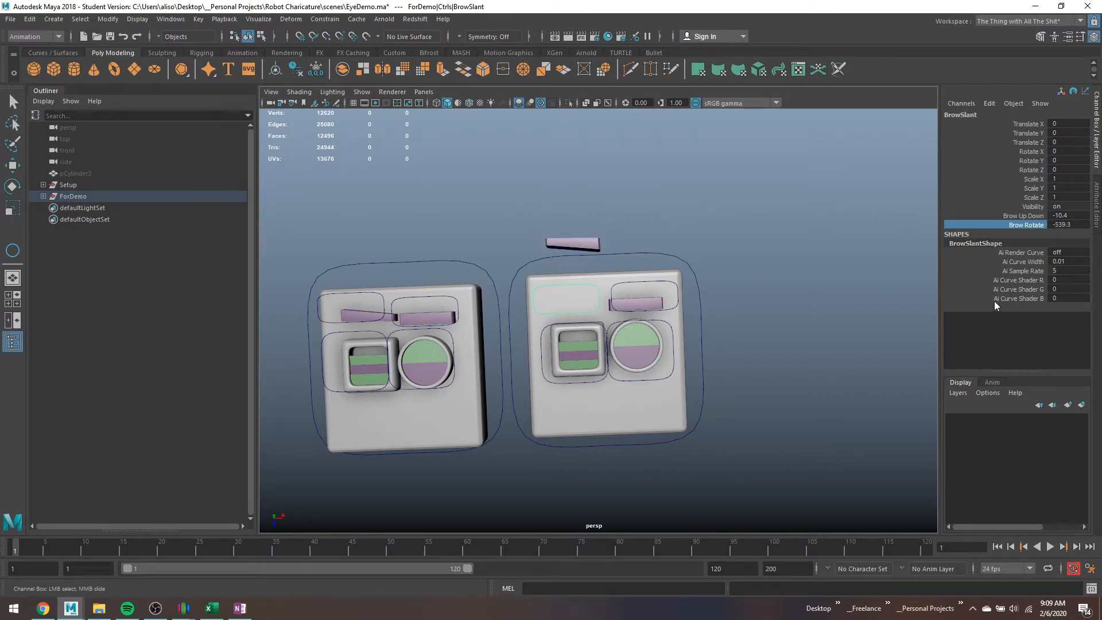
pyautogui.click(1068, 224)
pyautogui.write('0')
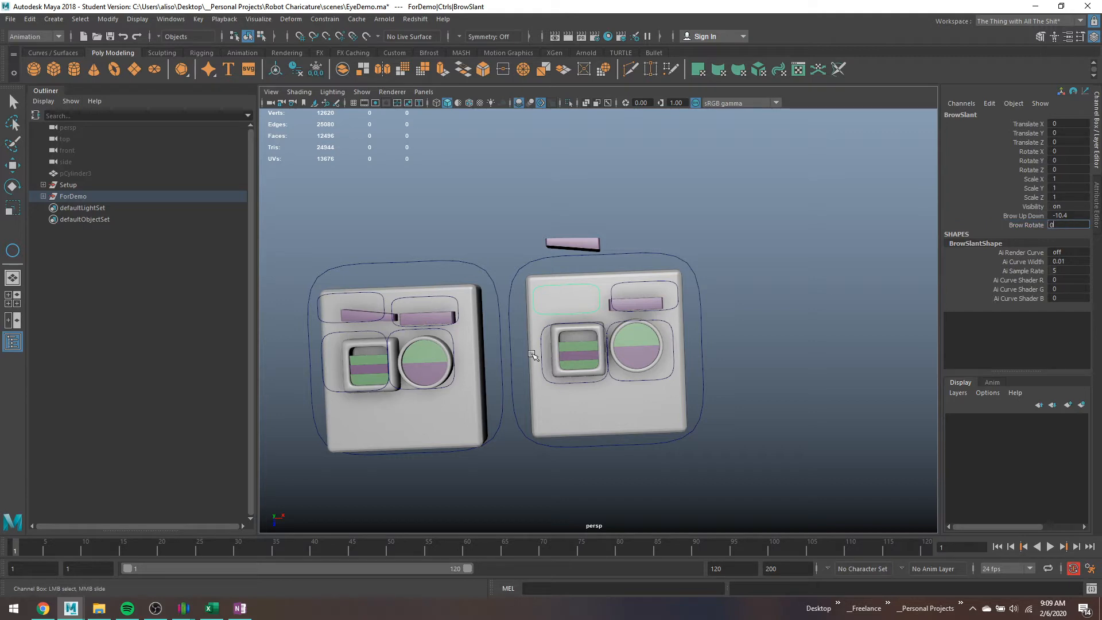
pyautogui.press('Return')
# Test Brow Rotate again by swinging the raised brow back and forth, and return the attribute to 0.
pyautogui.scroll(4, 664, 281)
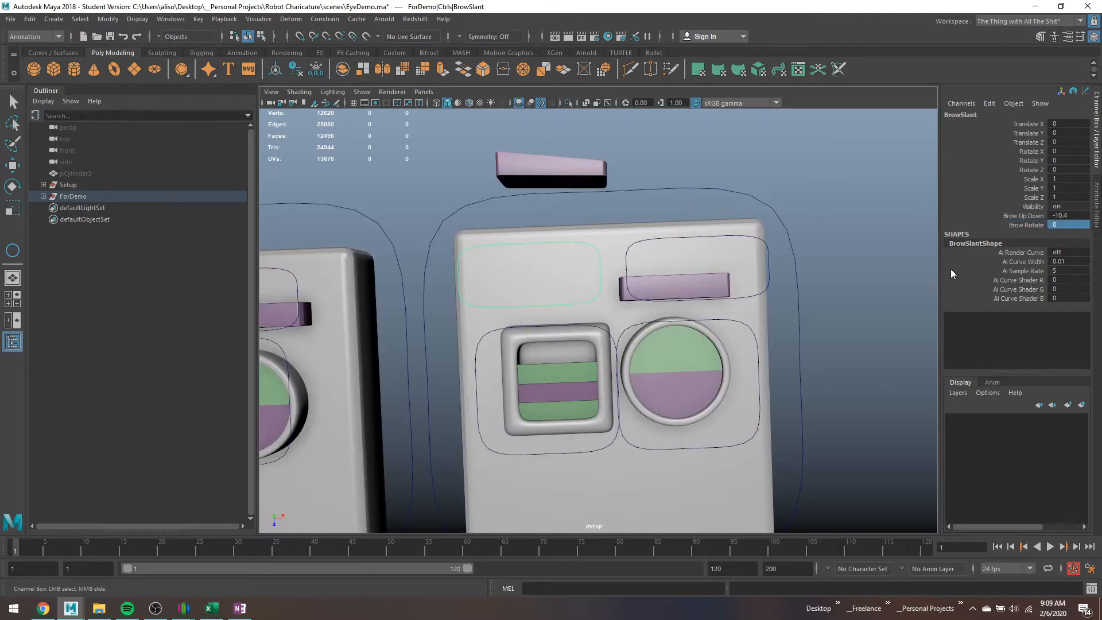
pyautogui.scroll(-5, 873, 302)
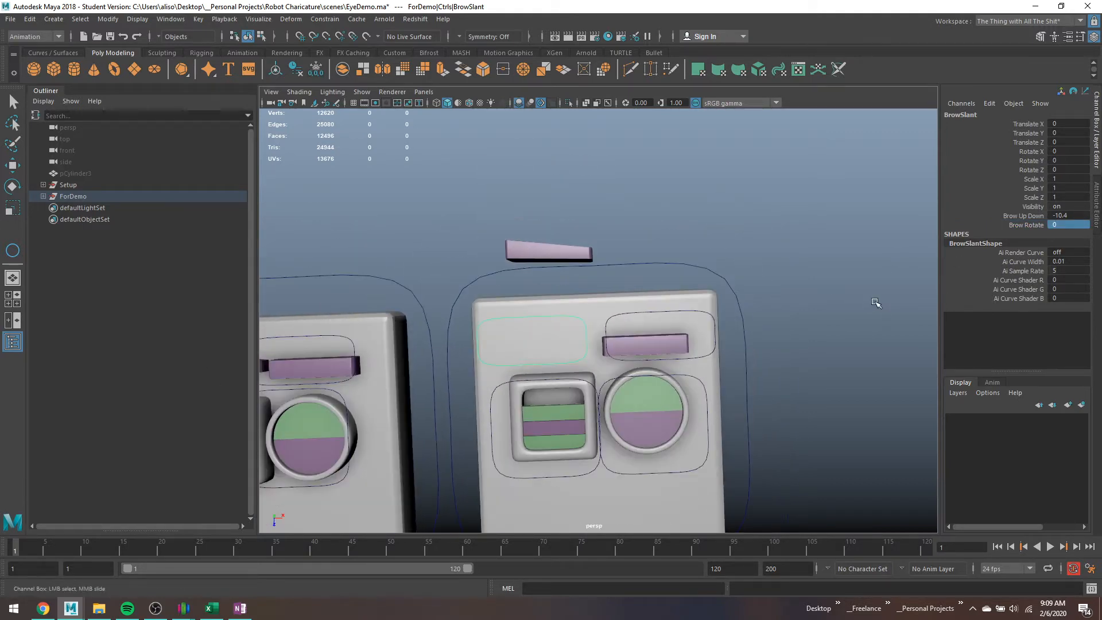
pyautogui.keyDown('alt'); pyautogui.moveTo(859, 314); pyautogui.dragTo(863, 307); pyautogui.keyUp('alt')
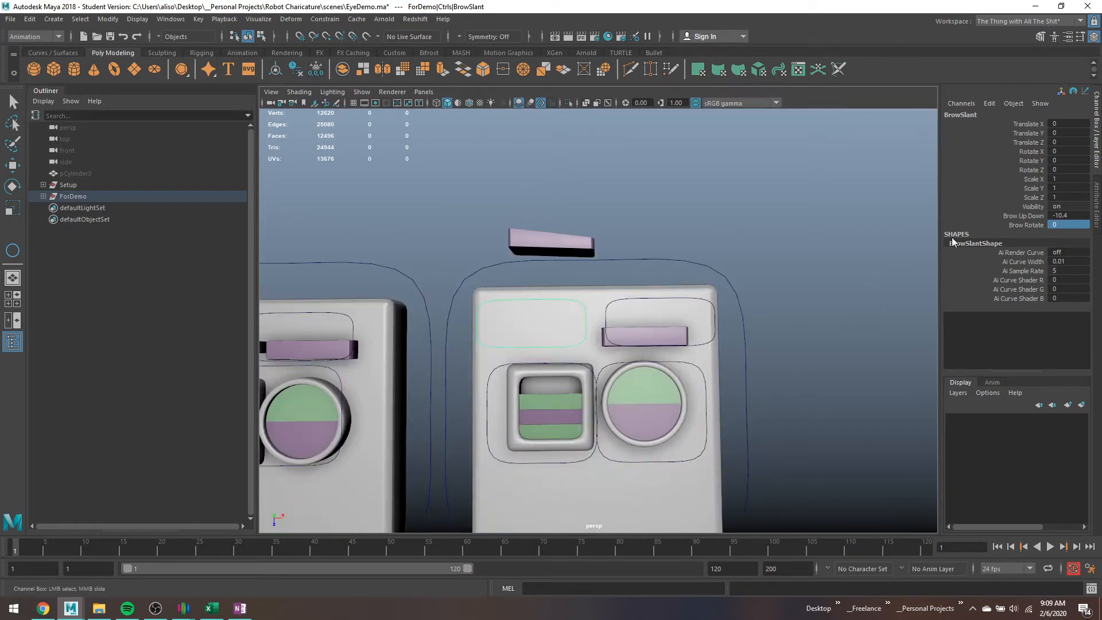
pyautogui.click(1038, 224)
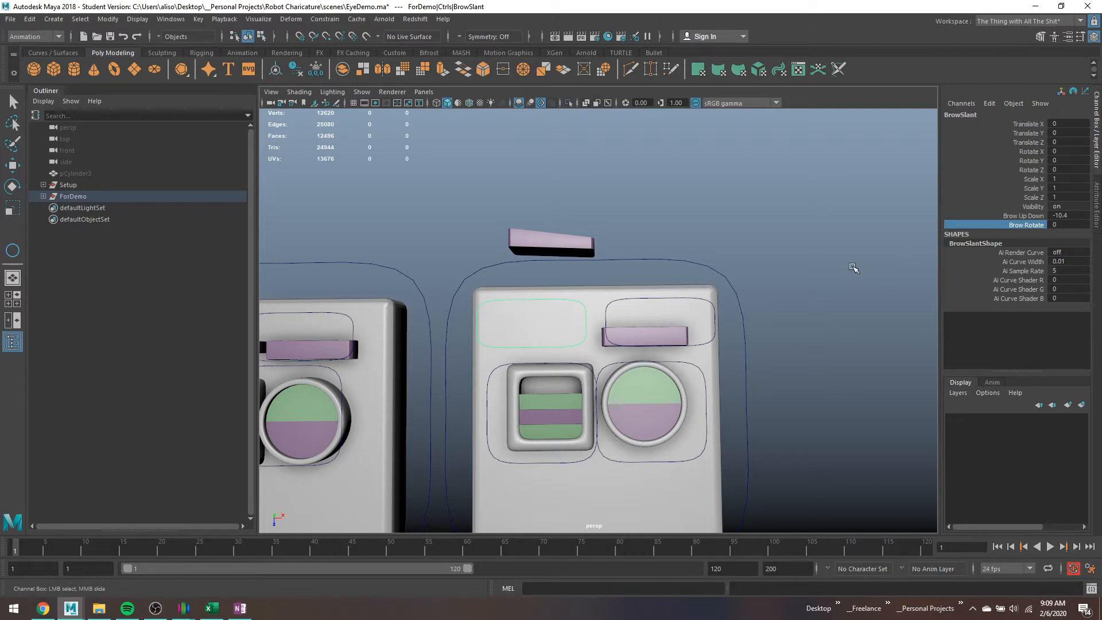
pyautogui.moveTo(849, 213); pyautogui.dragTo(769, 225, button='middle')
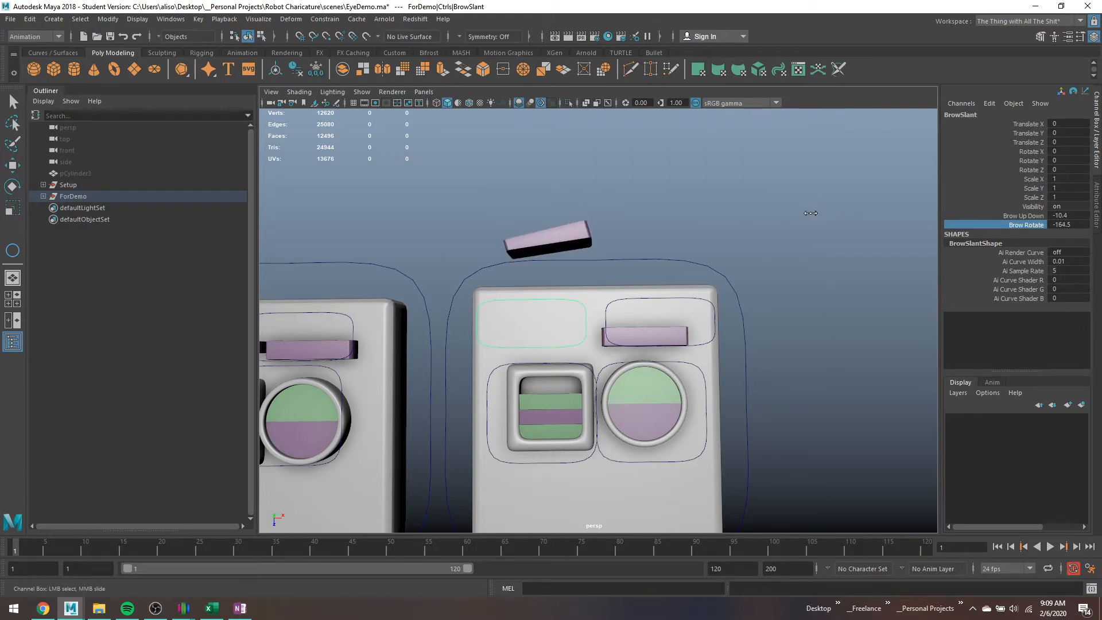
pyautogui.moveTo(811, 213); pyautogui.dragTo(1067, 222, button='middle')
pyautogui.click(1068, 224)
pyautogui.write('0')
pyautogui.press('Return')
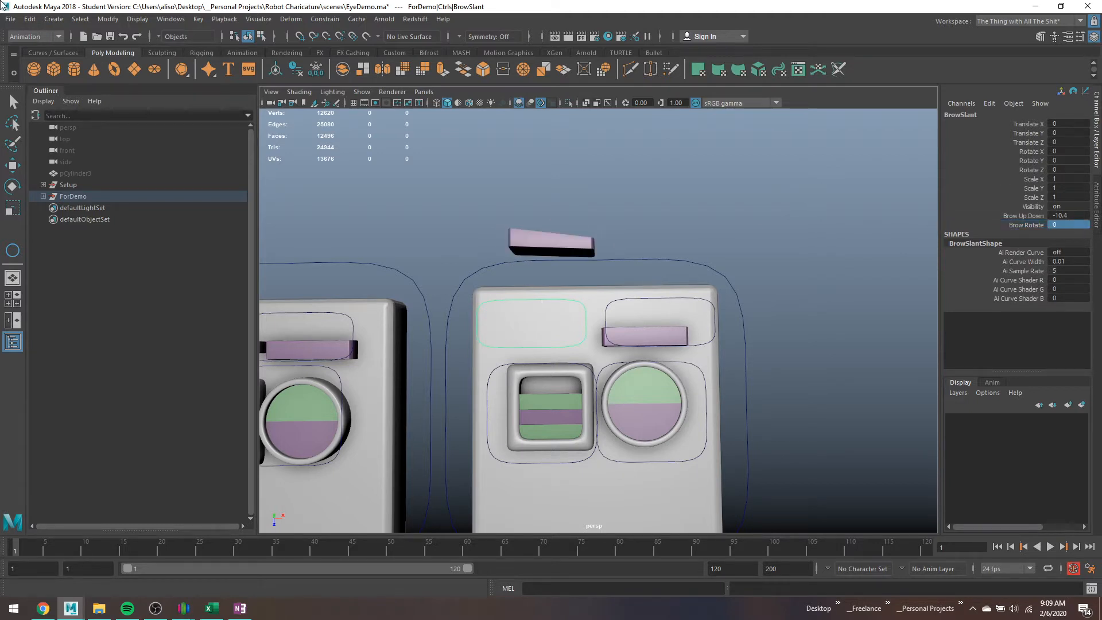
# Set Brow Up Down on the BrowSlant control to 0.
pyautogui.click(1068, 215)
pyautogui.write('0')
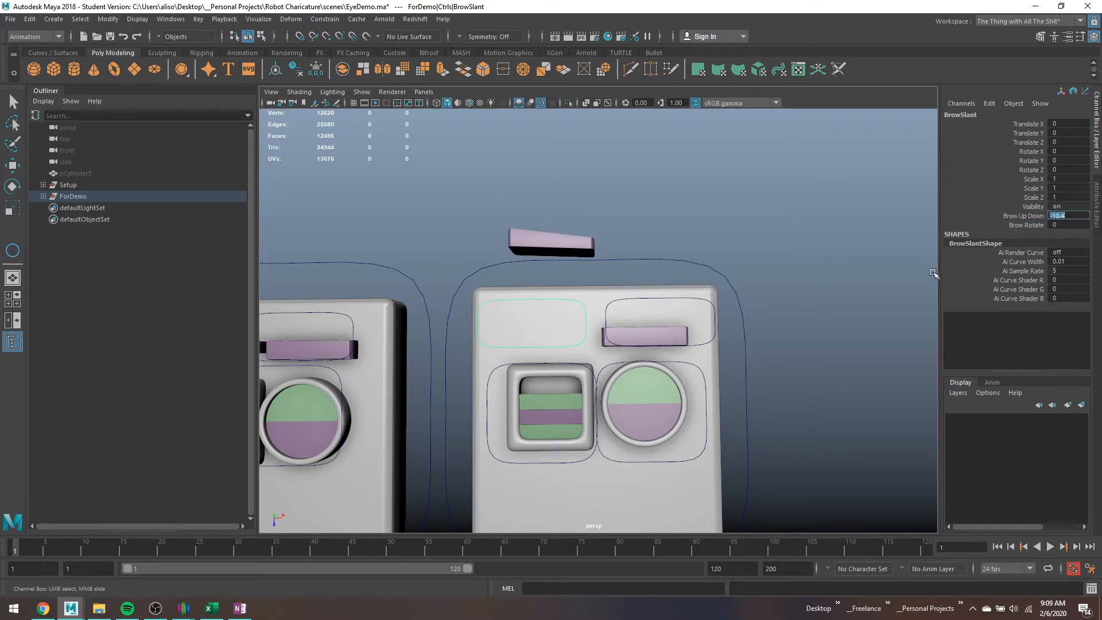
pyautogui.press('Return')
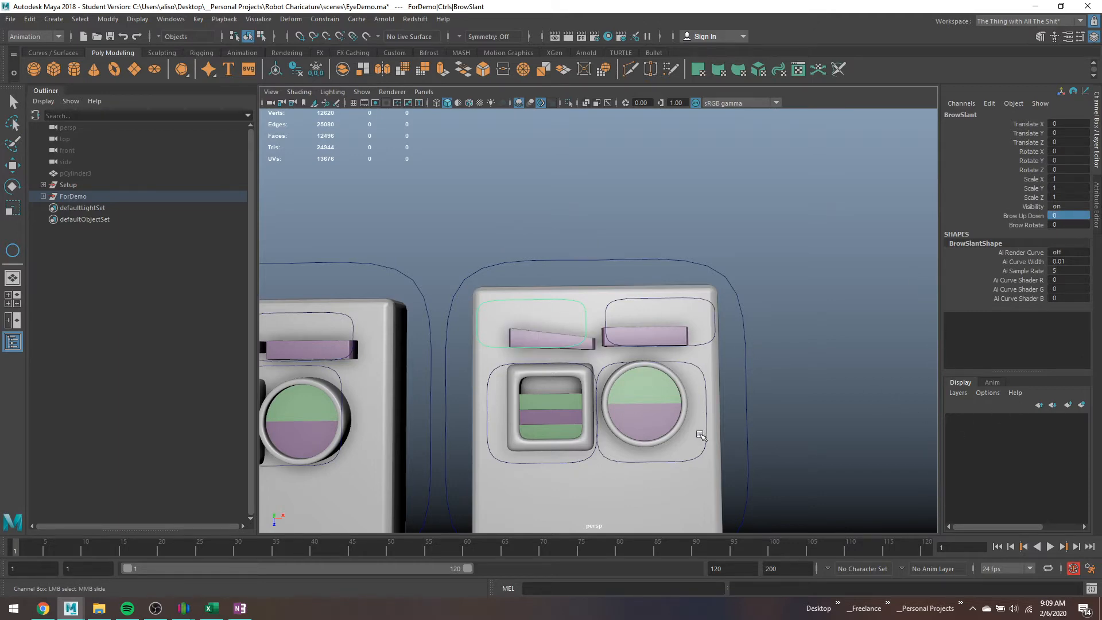
# Try sliding the Setup head's BrowSquare control down to demonstrate the finished square brow, and undo the move.
pyautogui.scroll(6, 701, 436)
pyautogui.keyDown('alt'); pyautogui.moveTo(677, 323); pyautogui.dragTo(585, 284, button='middle'); pyautogui.keyUp('alt')
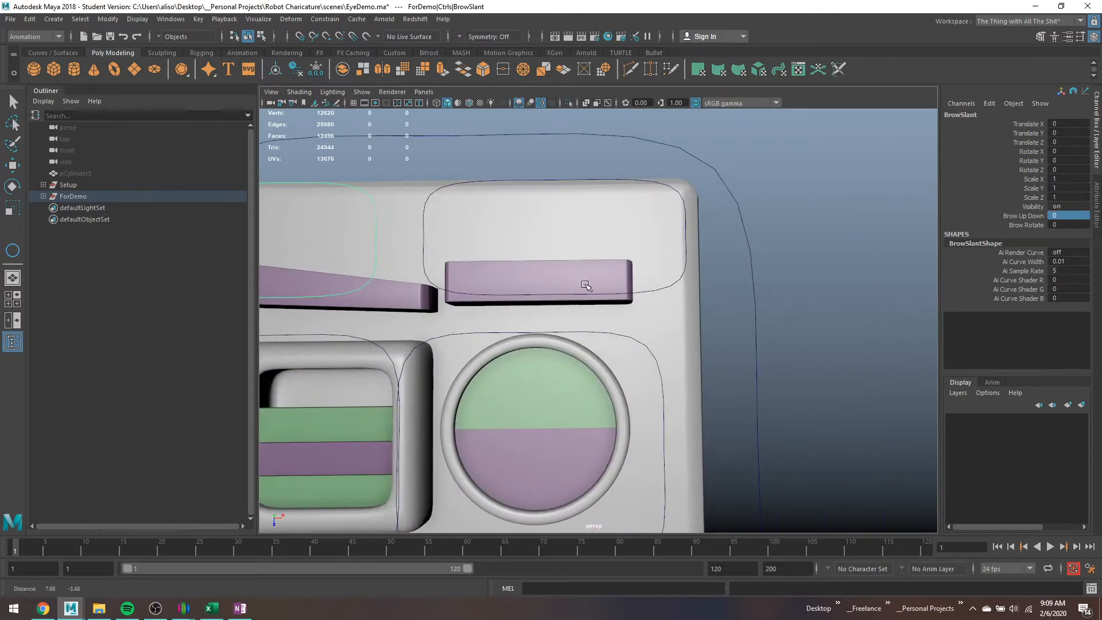
pyautogui.click(645, 288)
pyautogui.scroll(-4, 645, 288)
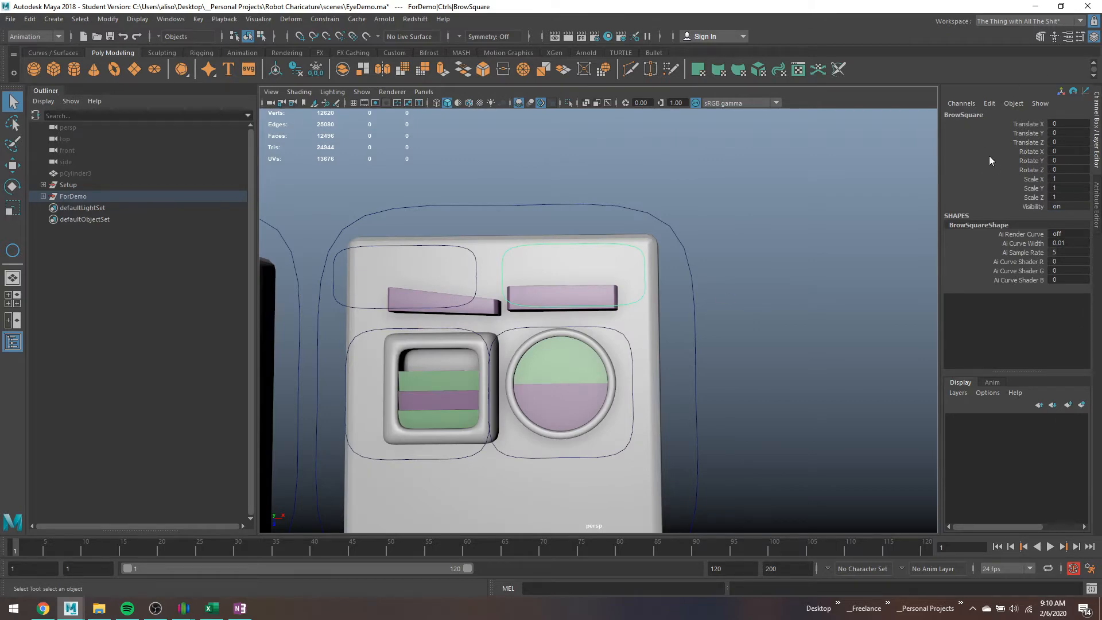
pyautogui.keyDown('alt'); pyautogui.moveTo(571, 290); pyautogui.dragTo(530, 287); pyautogui.keyUp('alt')
pyautogui.keyDown('alt'); pyautogui.moveTo(531, 287); pyautogui.dragTo(899, 303, button='middle'); pyautogui.keyUp('alt')
pyautogui.click(587, 324)
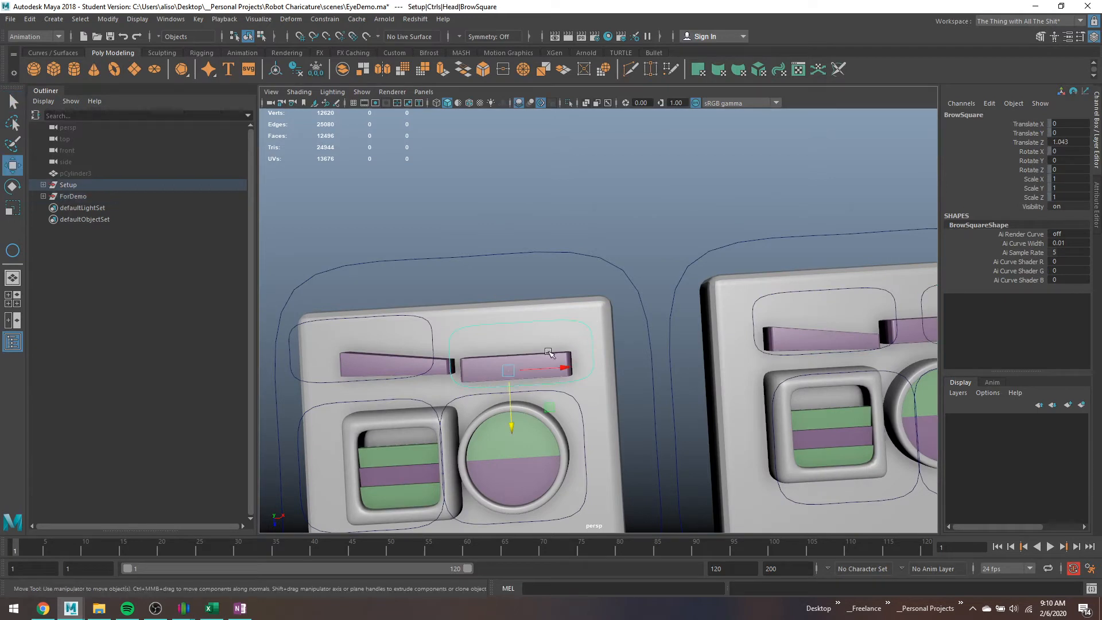
pyautogui.press('w')
pyautogui.moveTo(507, 370); pyautogui.dragTo(509, 393)
pyautogui.hotkey('ctrl', 'z')
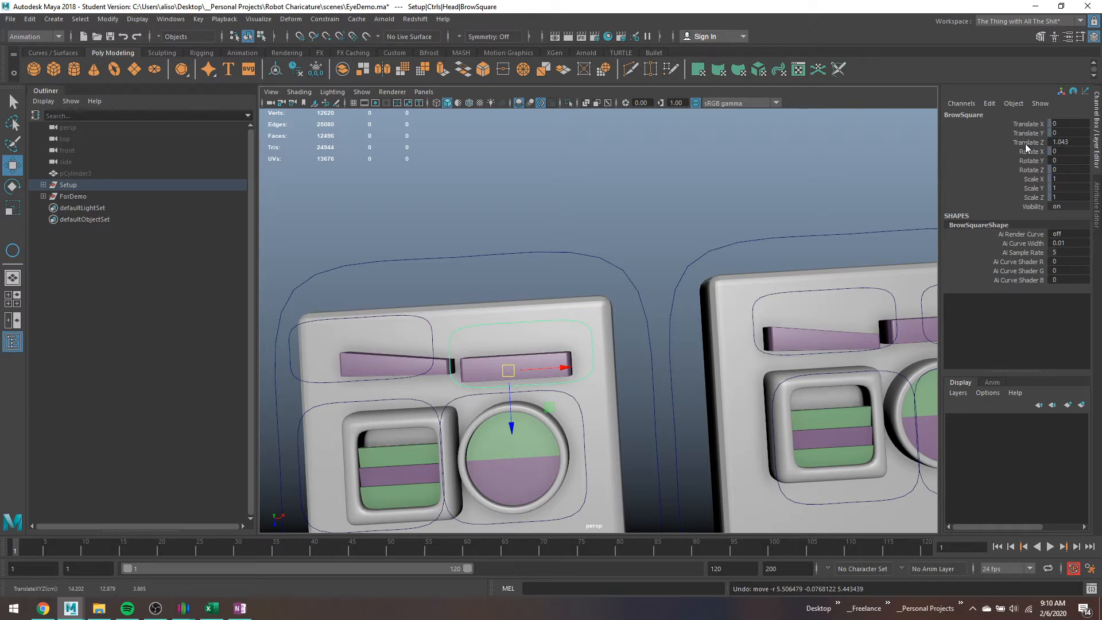
# Lock Translate X and Y, Rotate X and Z, and all three Scale channels of the ForDemo BrowSquare control.
pyautogui.keyDown('alt'); pyautogui.moveTo(848, 293); pyautogui.dragTo(591, 264, button='middle'); pyautogui.keyUp('alt')
pyautogui.click(654, 251)
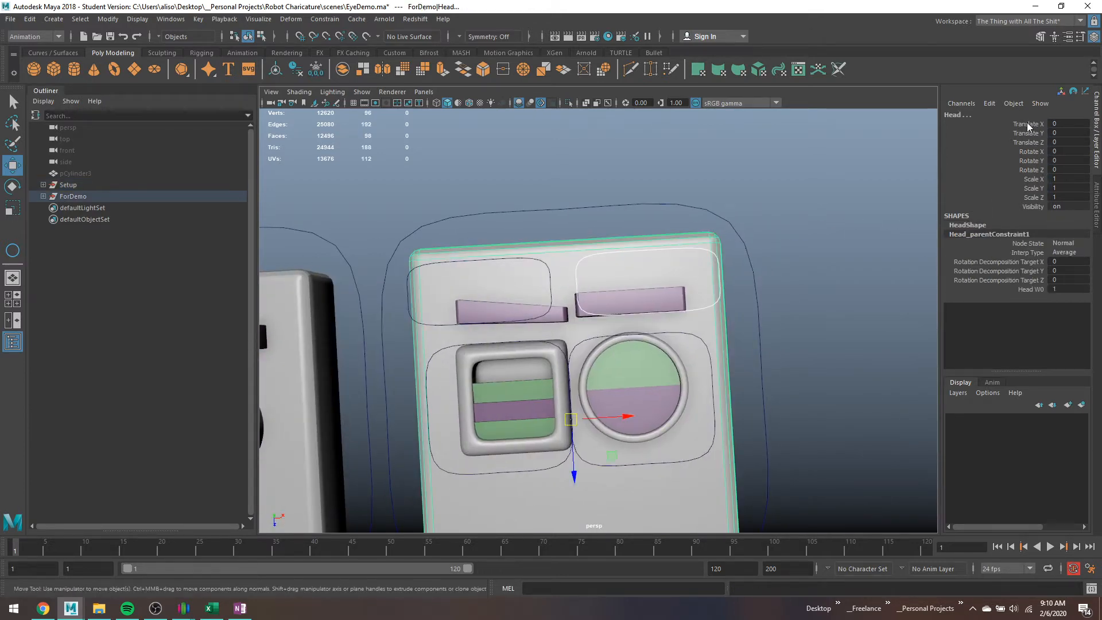
pyautogui.moveTo(1027, 125); pyautogui.dragTo(1029, 135)
pyautogui.keyDown('ctrl'); pyautogui.click(1040, 151); pyautogui.keyUp('ctrl')
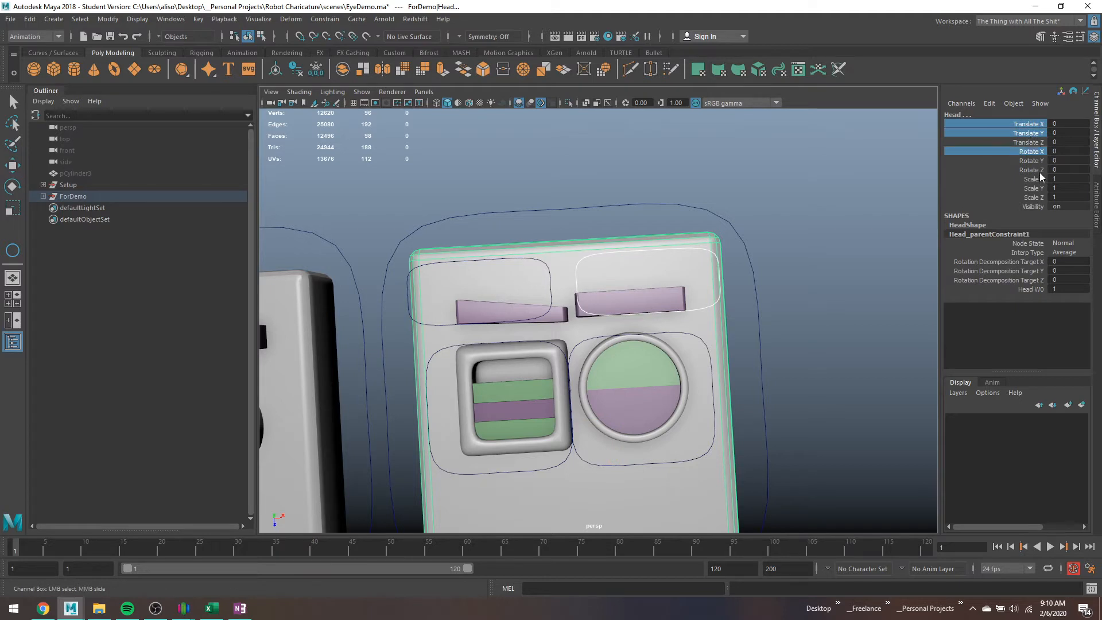
pyautogui.keyDown('ctrl'); pyautogui.click(1039, 170); pyautogui.keyUp('ctrl')
pyautogui.keyDown('ctrl'); pyautogui.moveTo(1038, 179); pyautogui.dragTo(1034, 198); pyautogui.keyUp('ctrl')
pyautogui.rightClick(1030, 180)
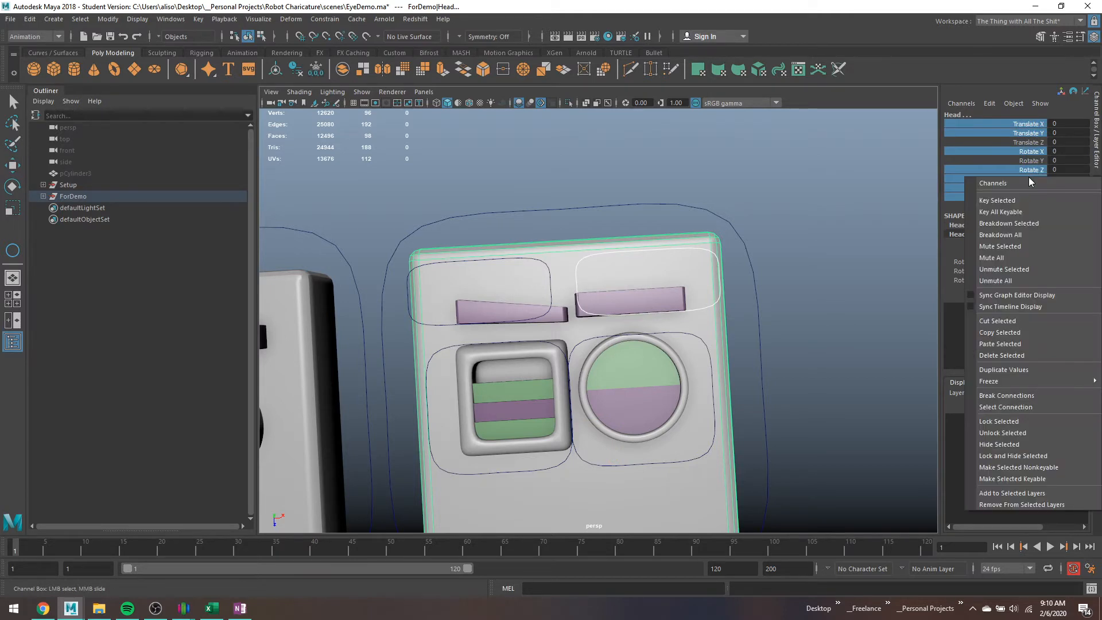
pyautogui.click(1020, 422)
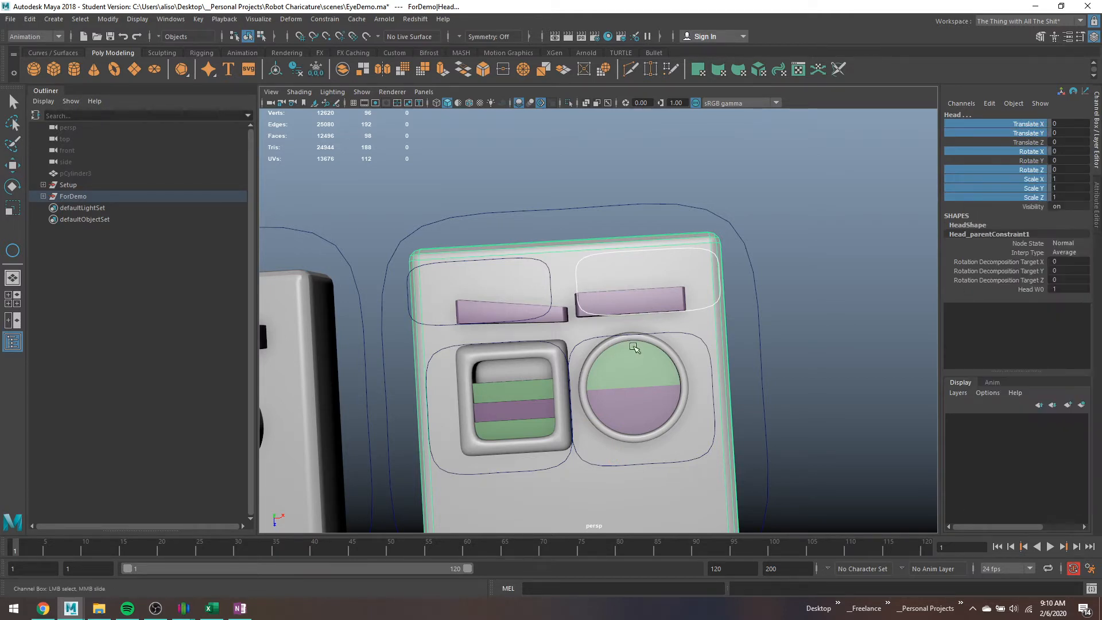
# Test moving and rotating the ForDemo BrowSquare control with its locked channels, and undo both changes.
pyautogui.click(692, 308)
pyautogui.press('w')
pyautogui.moveTo(670, 276); pyautogui.dragTo(654, 289)
pyautogui.moveTo(651, 327); pyautogui.dragTo(666, 394)
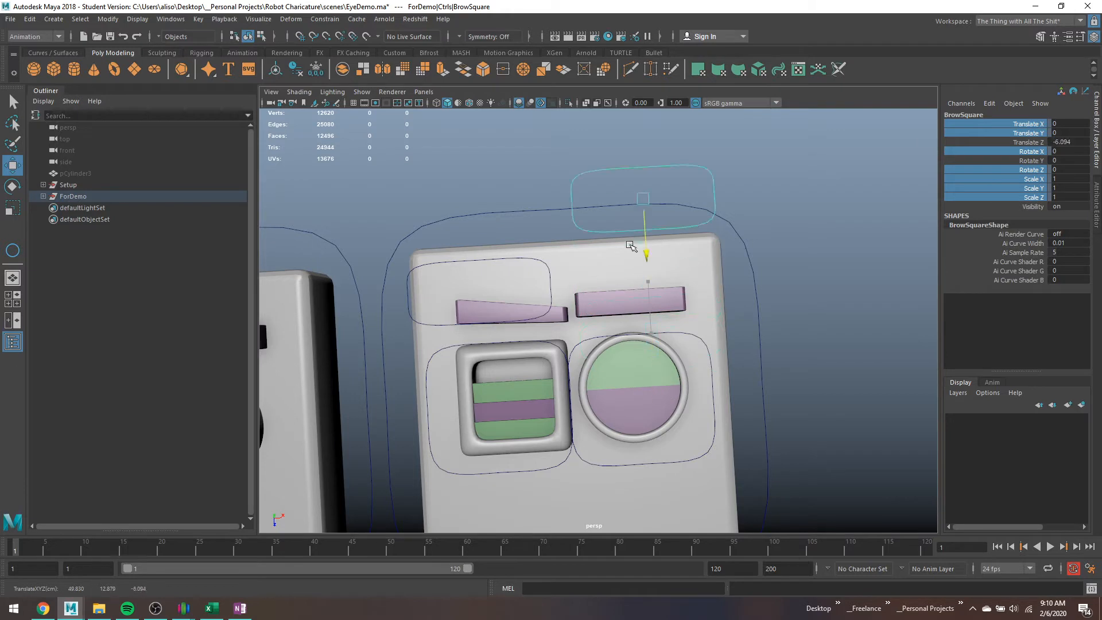
pyautogui.hotkey('ctrl', 'z')
pyautogui.press('e')
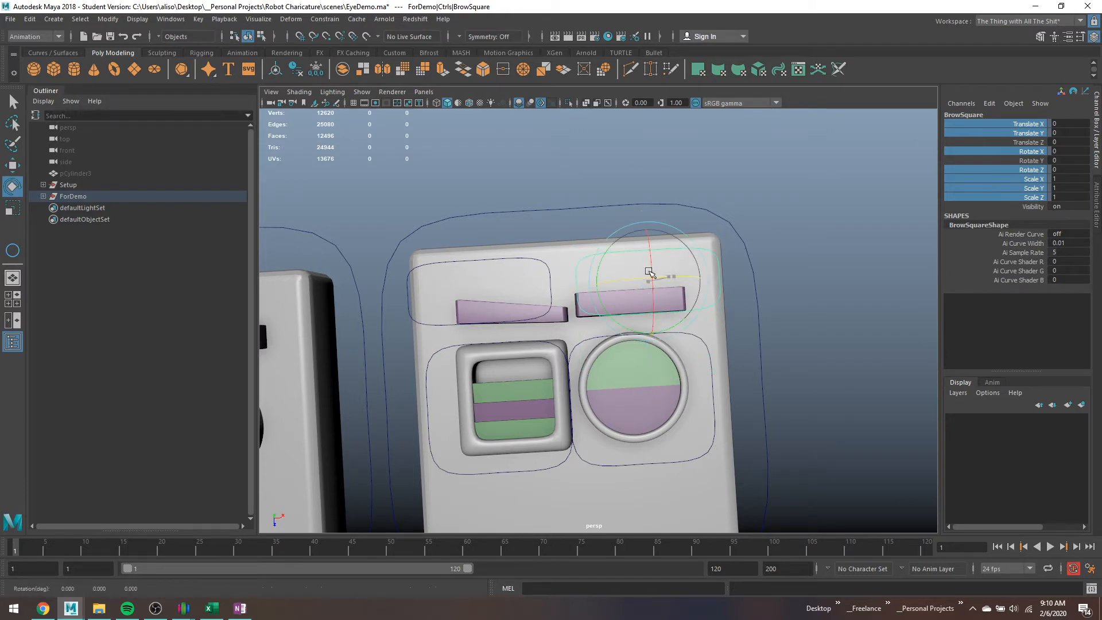
pyautogui.moveTo(651, 272); pyautogui.dragTo(688, 284)
pyautogui.hotkey('ctrl', 'z')
pyautogui.press('q')
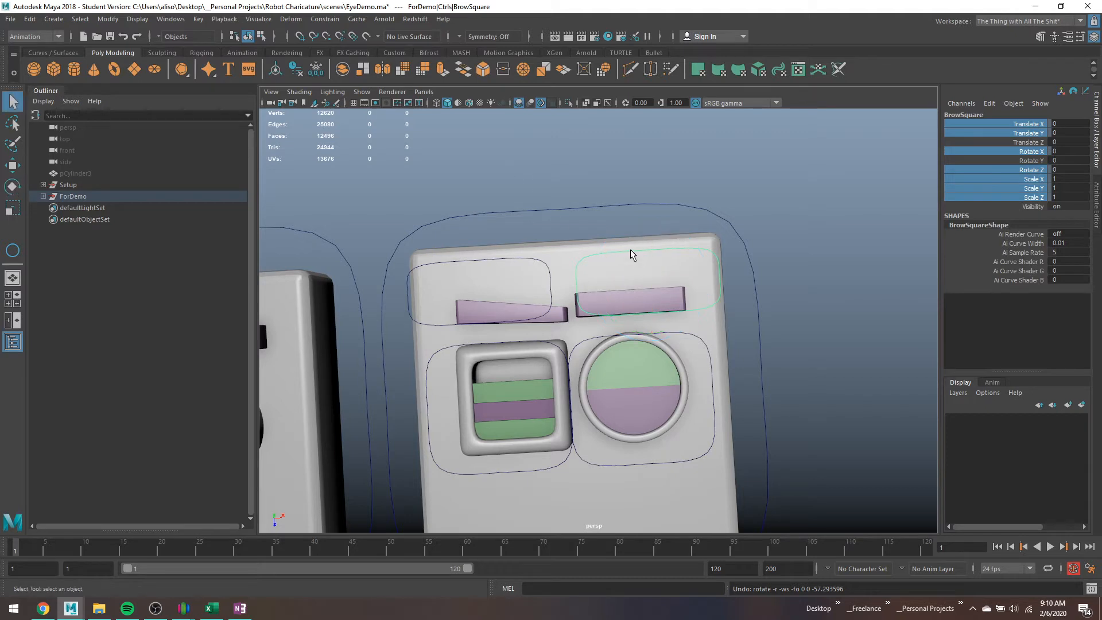
# Move the pivot of the ForDemo BrowSquare control to the middle of the square brow, working in the top view.
pyautogui.click(640, 298)
pyautogui.press('w')
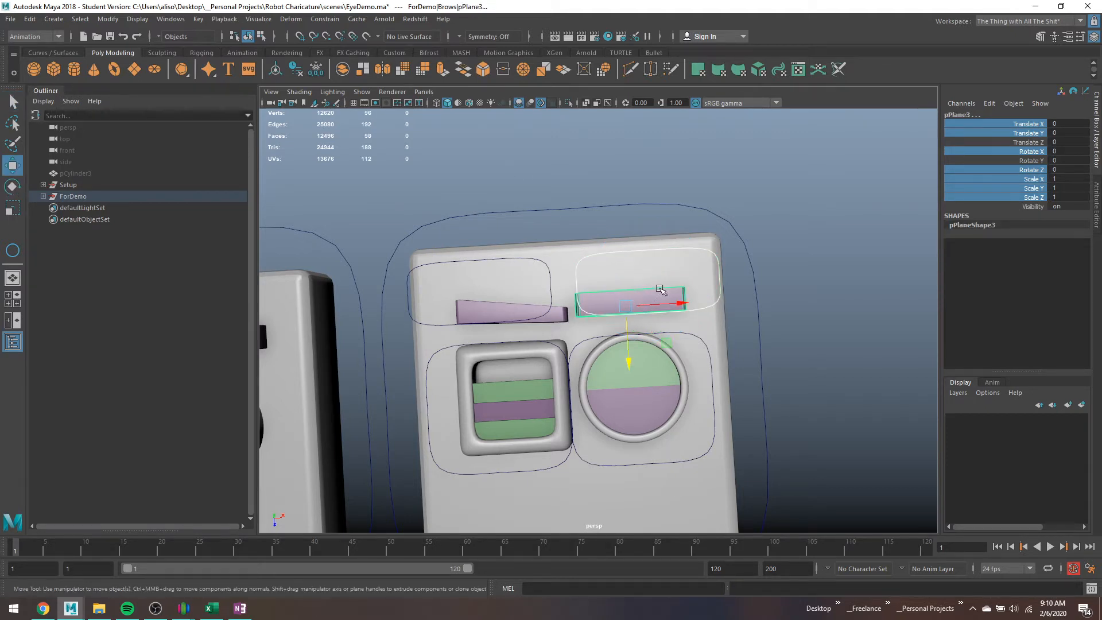
pyautogui.click(718, 297)
pyautogui.press('space')
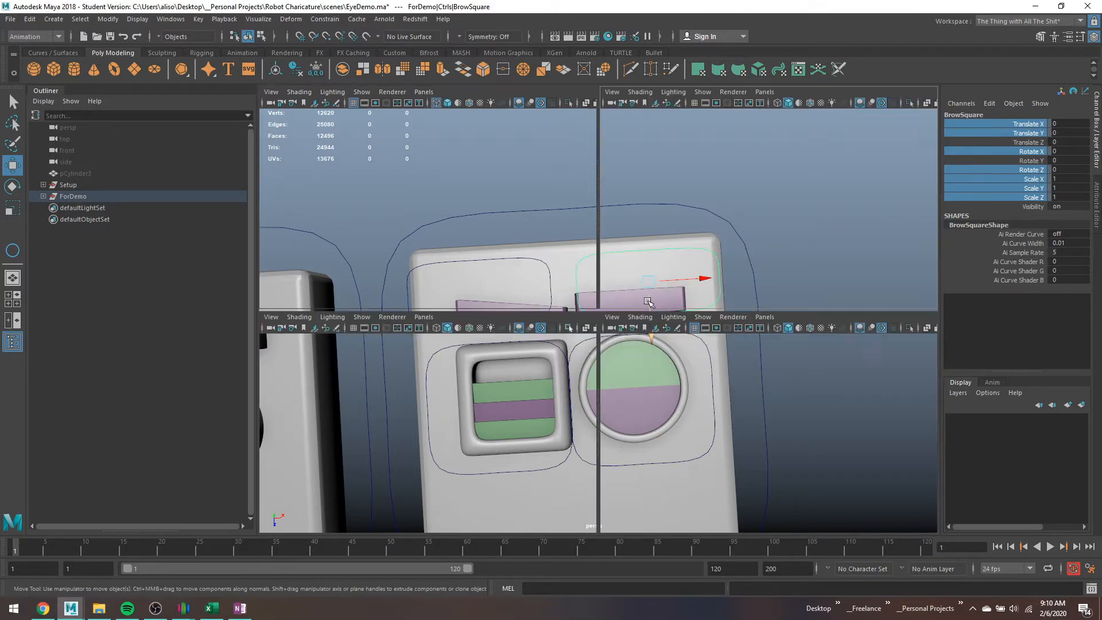
pyautogui.press('f')
pyautogui.press('space')
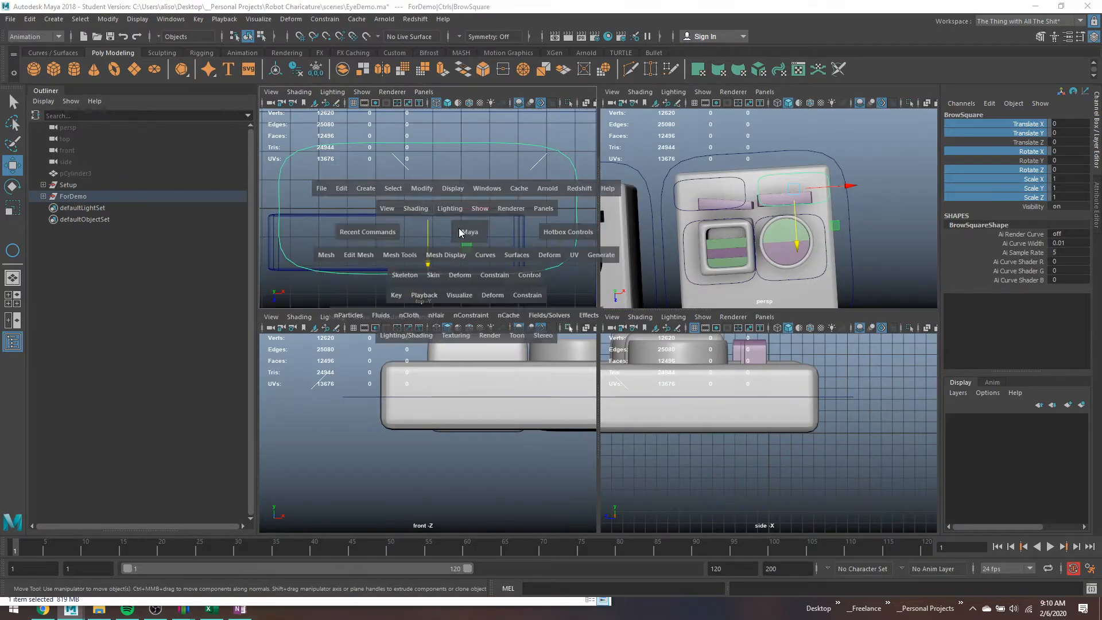
pyautogui.press('d')
pyautogui.moveTo(600, 355)
pyautogui.mouseDown()
pyautogui.moveTo(599, 383)
pyautogui.moveTo(623, 353)
pyautogui.moveTo(608, 356)
pyautogui.mouseUp()
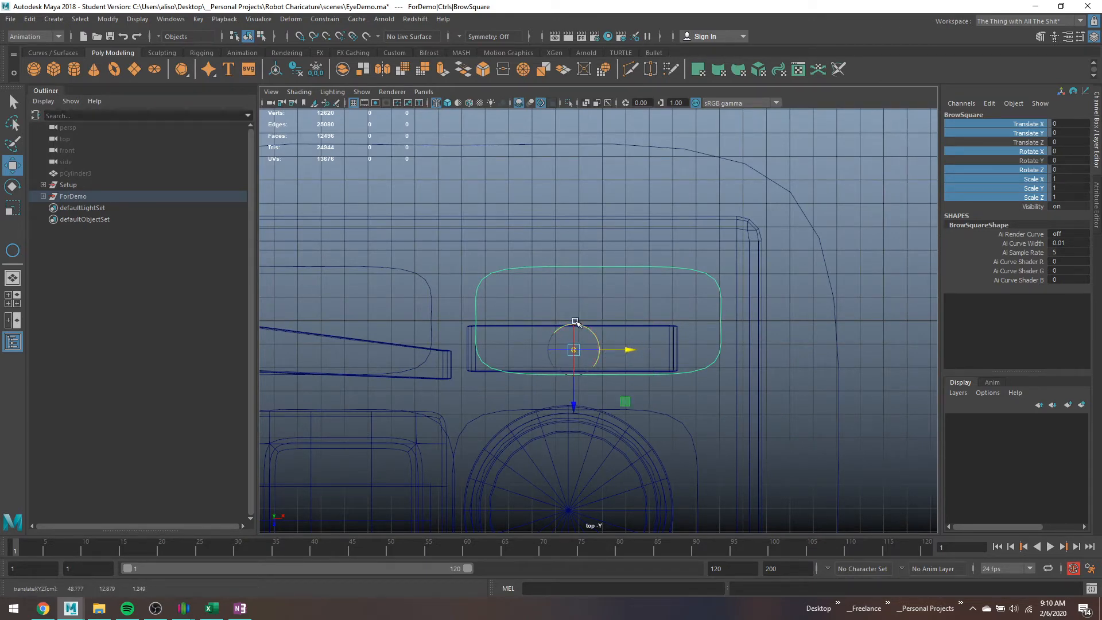
pyautogui.press('d')
pyautogui.press('space')
pyautogui.press('space')
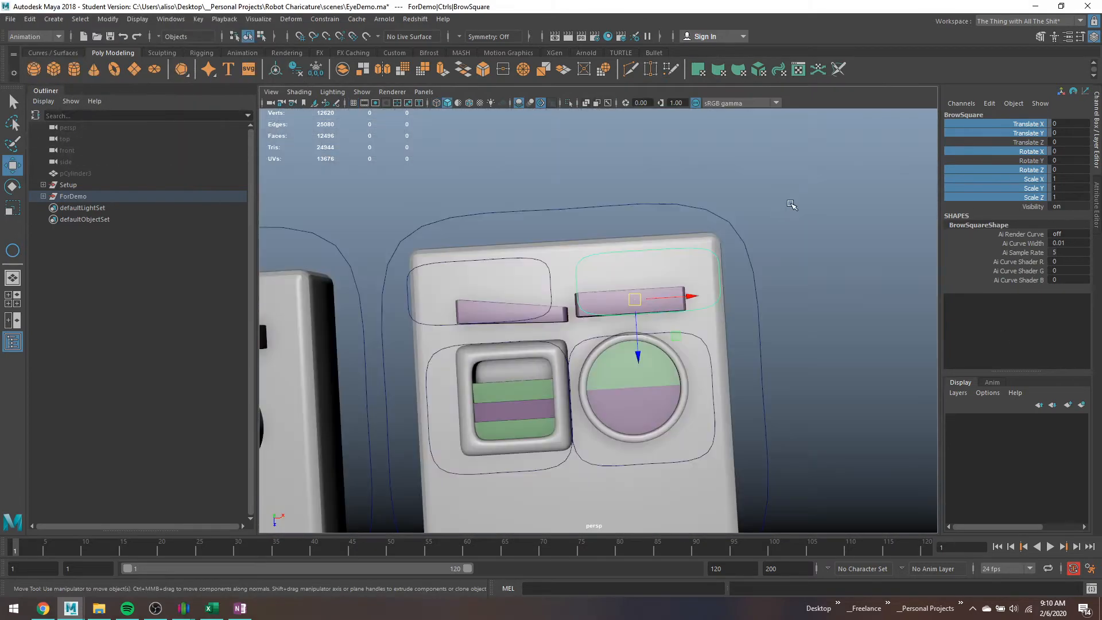
# Parent-constrain the ForDemo square brow mesh to the BrowSquare control.
pyautogui.press('q')
pyautogui.click(674, 300)
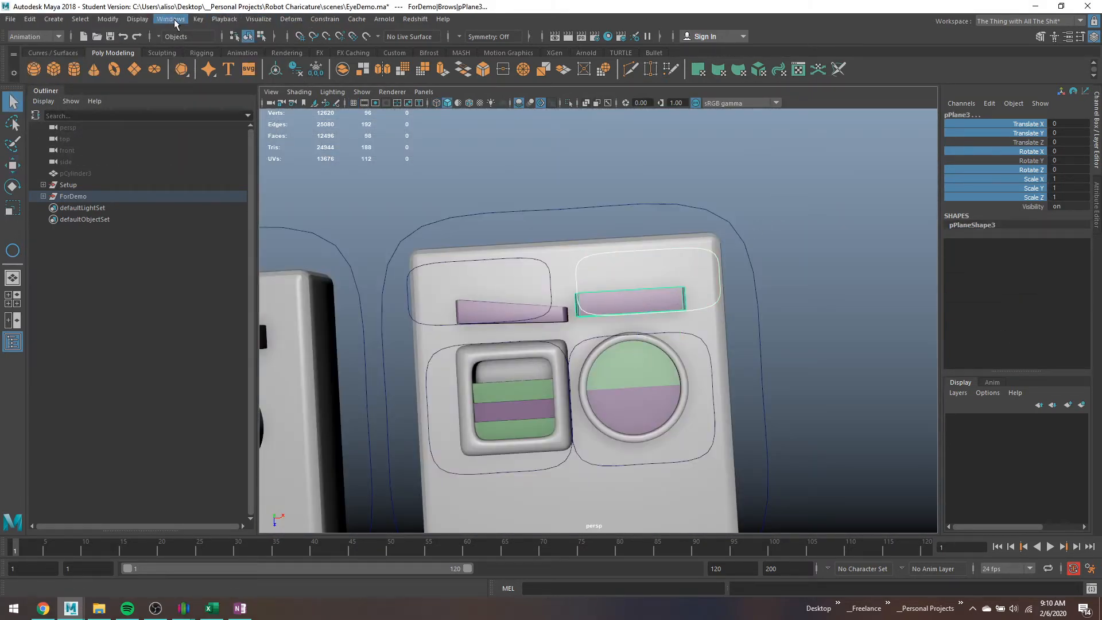
pyautogui.click(324, 19)
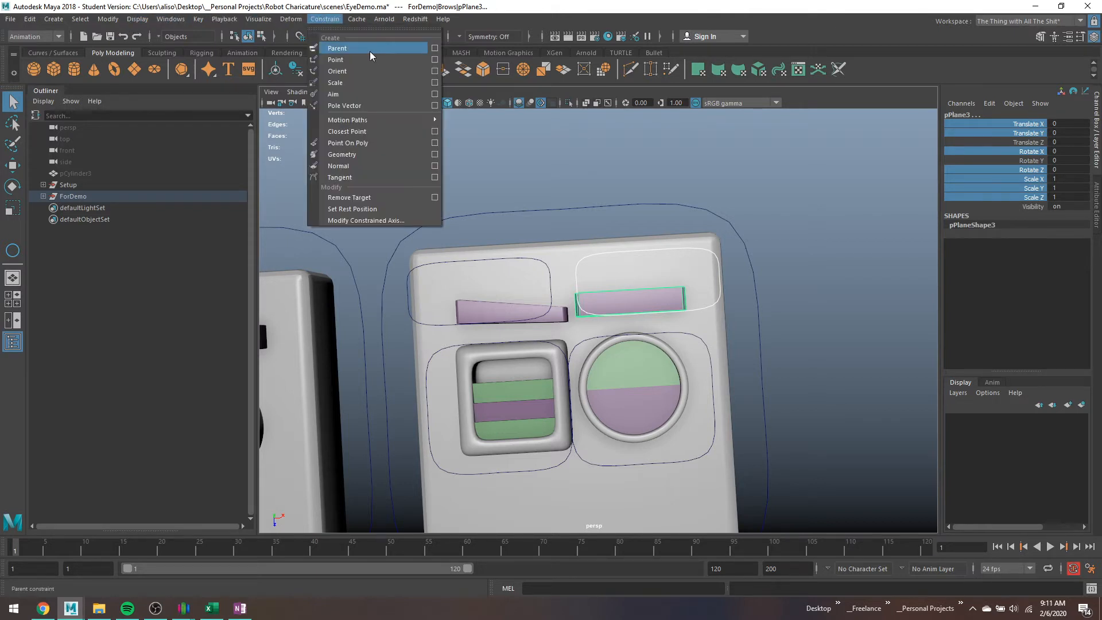
pyautogui.click(377, 47)
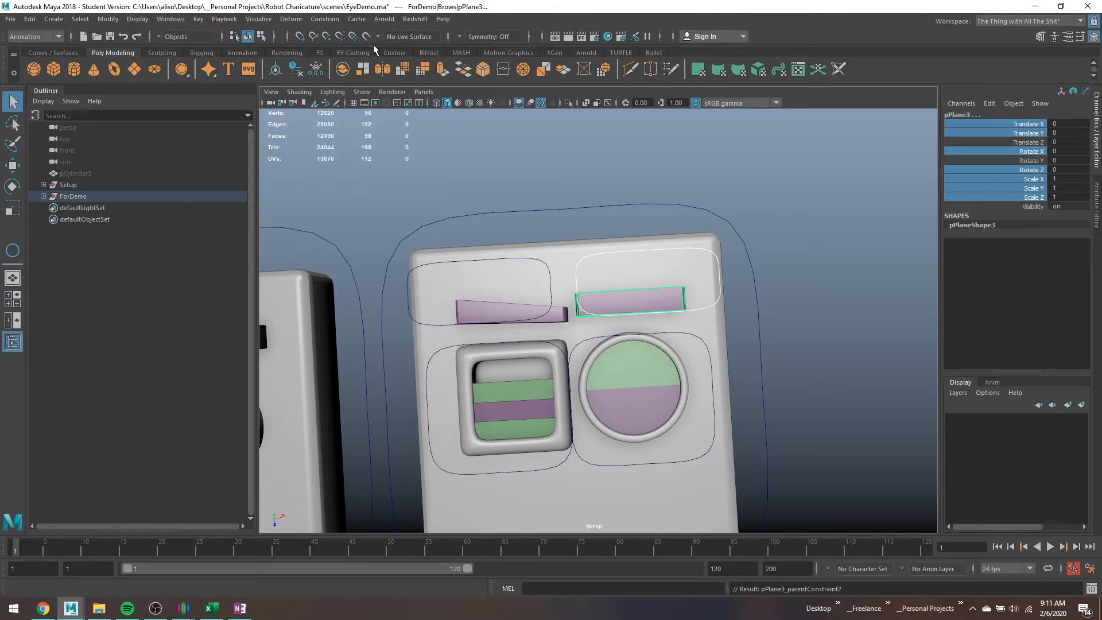
# Test the constraint by raising and rotating the ForDemo BrowSquare control, and undo both changes.
pyautogui.click(715, 253)
pyautogui.press('w')
pyautogui.moveTo(637, 350); pyautogui.dragTo(646, 292)
pyautogui.press('e')
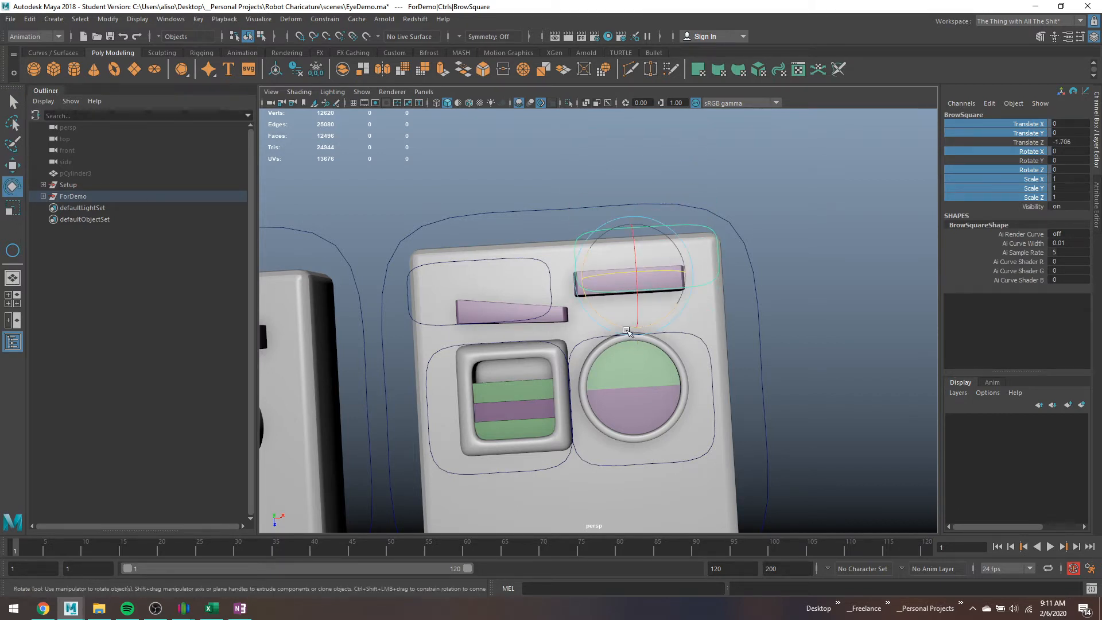
pyautogui.moveTo(626, 332); pyautogui.dragTo(593, 307)
pyautogui.hotkey('ctrl', 'z')
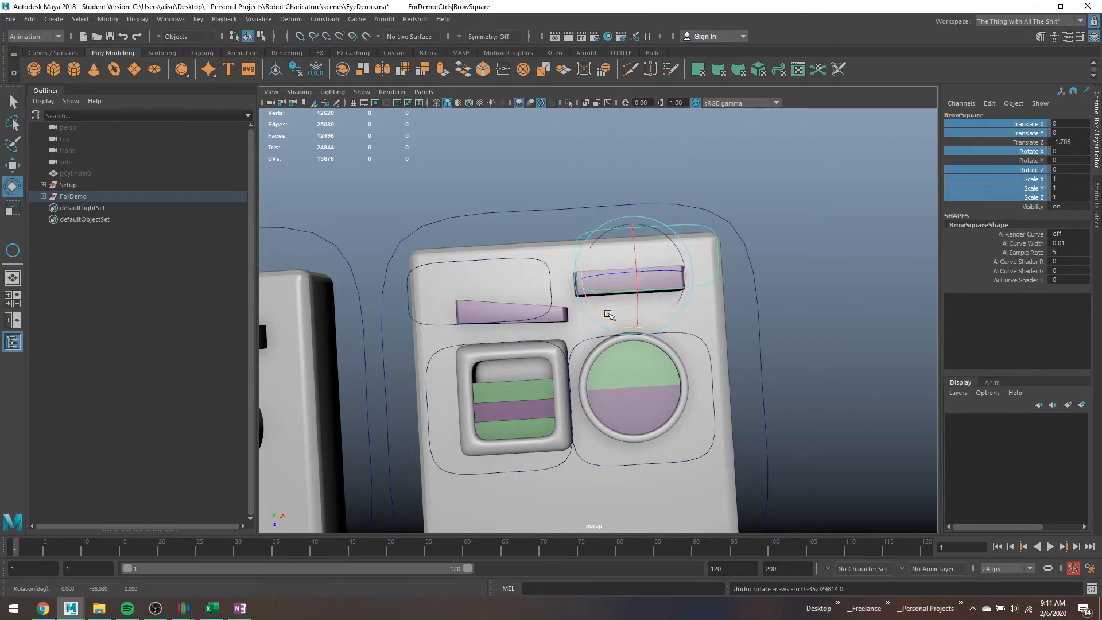
pyautogui.hotkey('ctrl', 'z')
pyautogui.press('q')
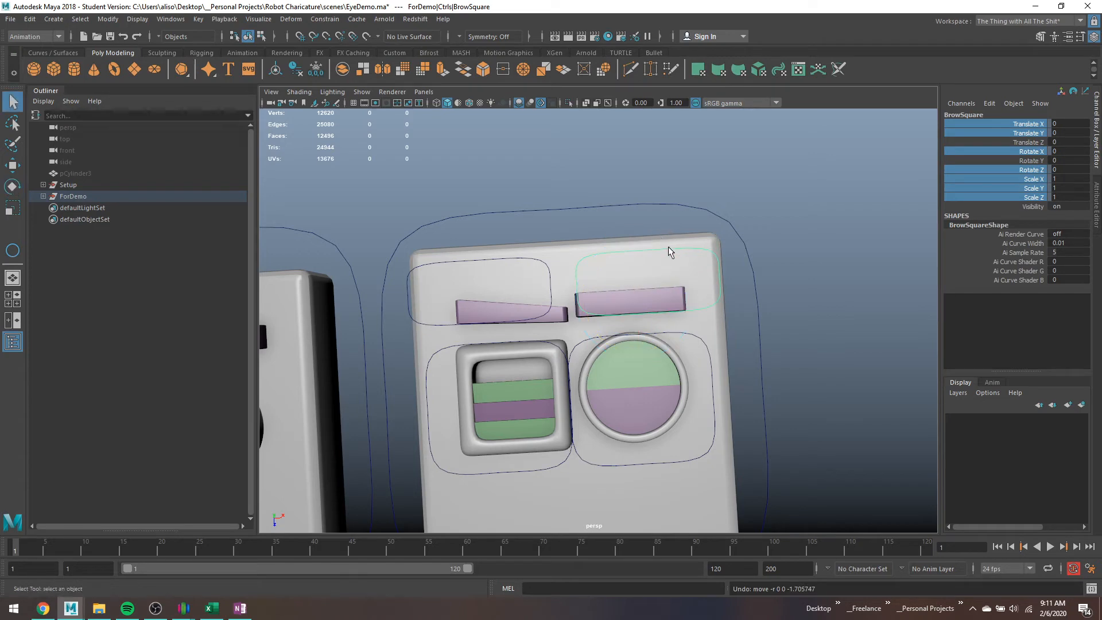
# Try pulling the Setup head's BrowSquare control down to its limit, and undo the move.
pyautogui.scroll(-3, 665, 255)
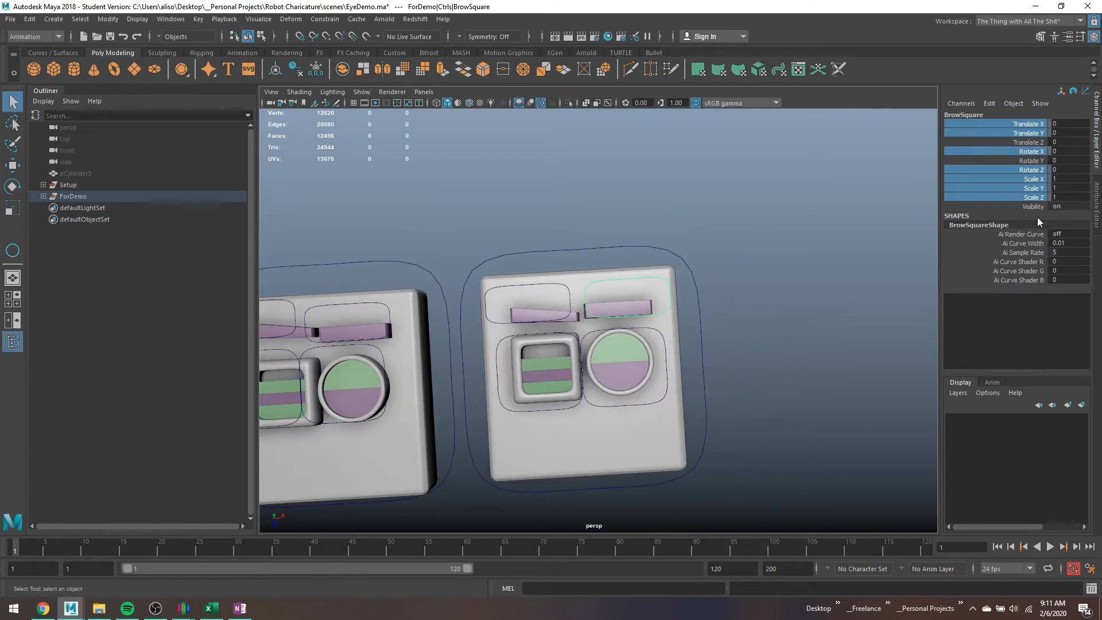
pyautogui.click(388, 307)
pyautogui.press('w')
pyautogui.moveTo(341, 363); pyautogui.dragTo(360, 423)
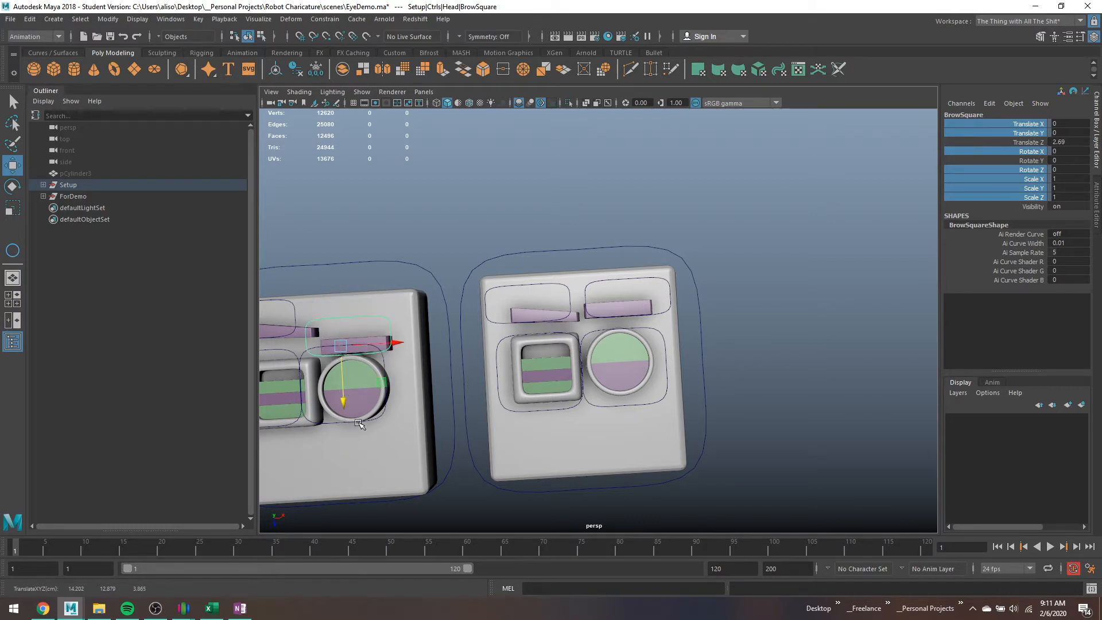
pyautogui.hotkey('ctrl', 'z')
pyautogui.hotkey('ctrl', 'z')
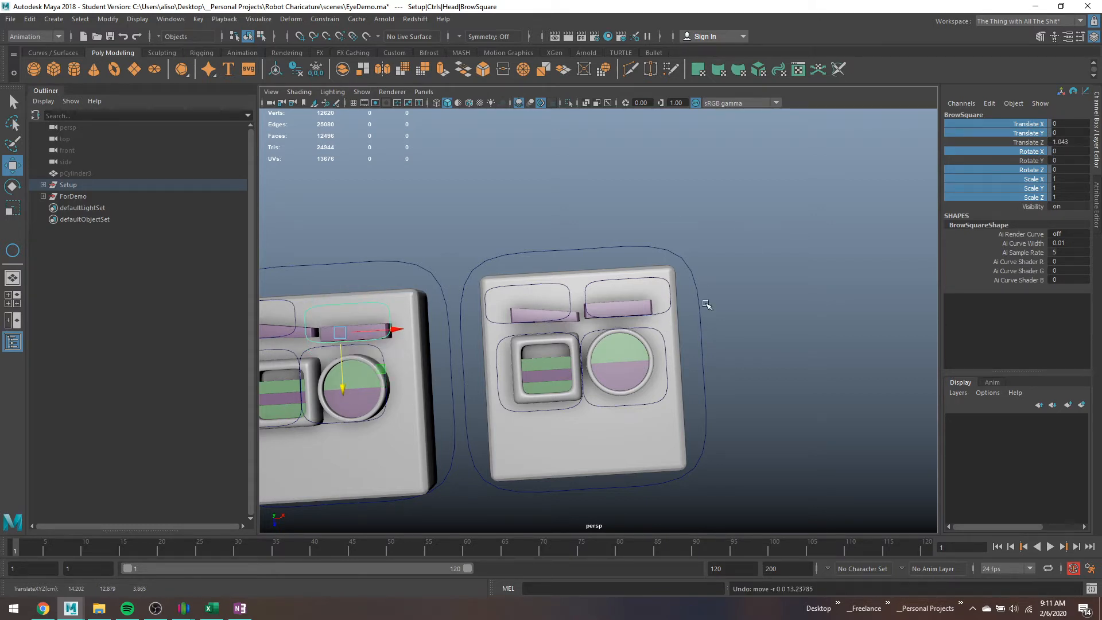
# Open the translate limit settings of the ForDemo BrowSquare transform in the Attribute Editor.
pyautogui.click(670, 296)
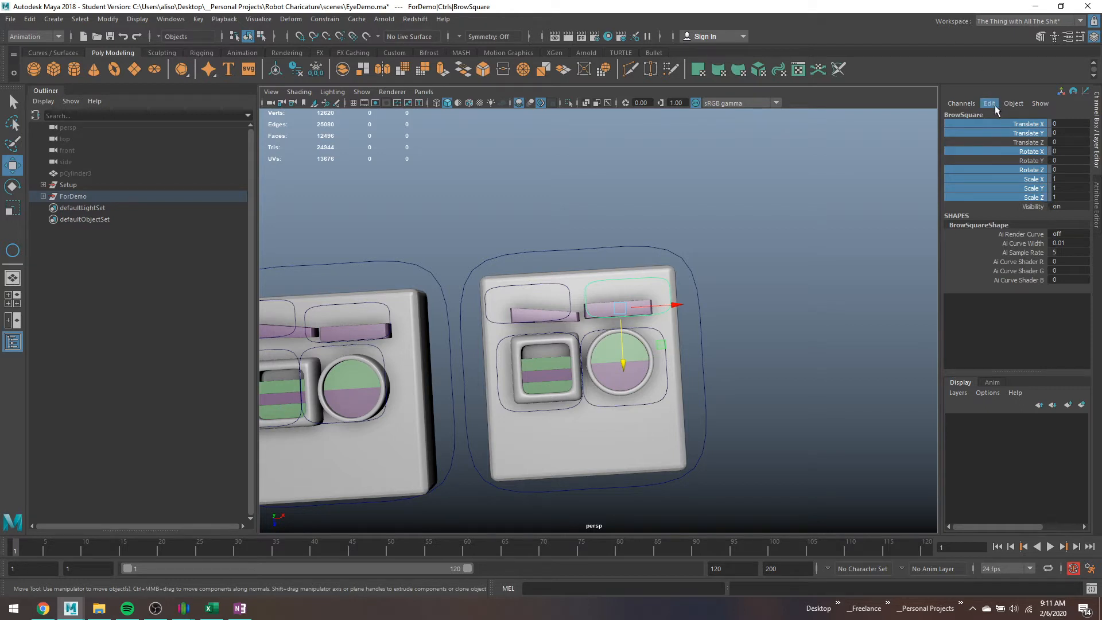
pyautogui.click(545, 284)
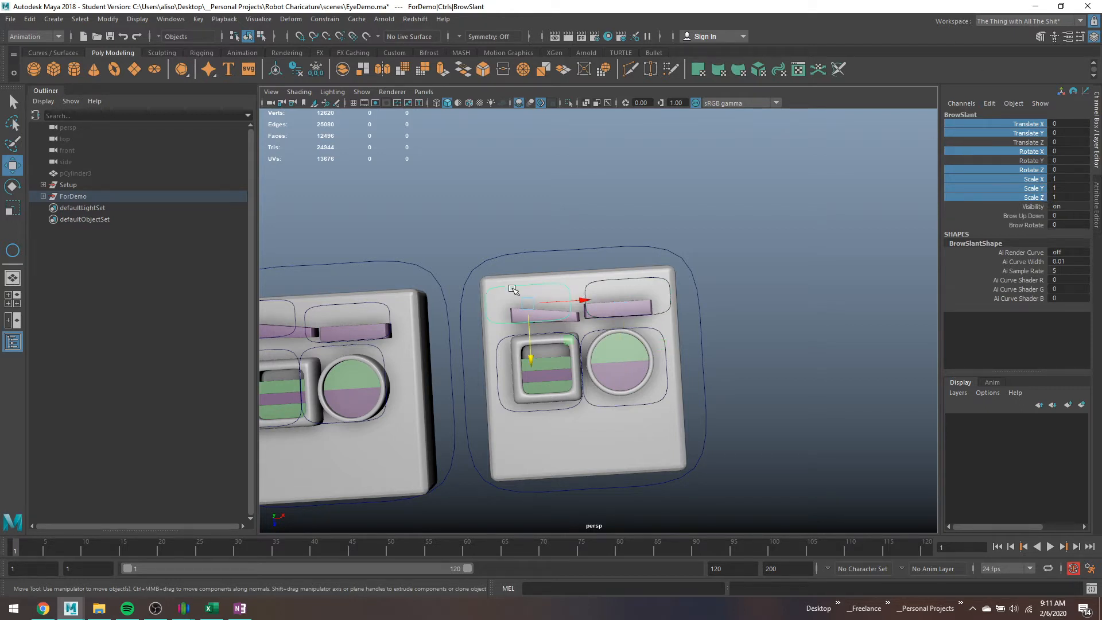
pyautogui.click(612, 281)
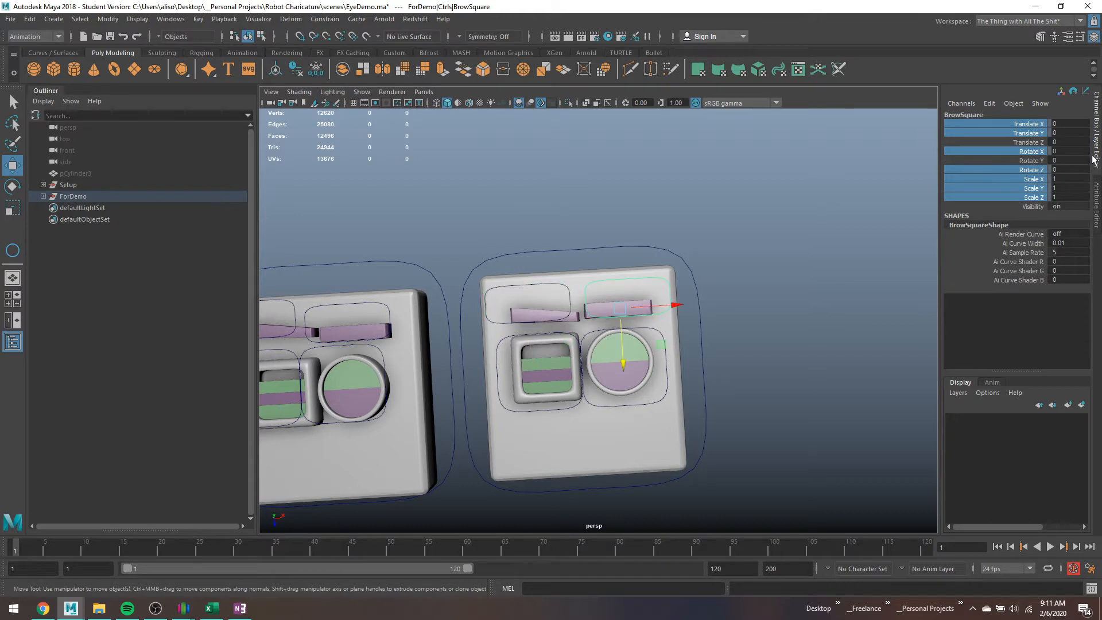
pyautogui.click(1096, 198)
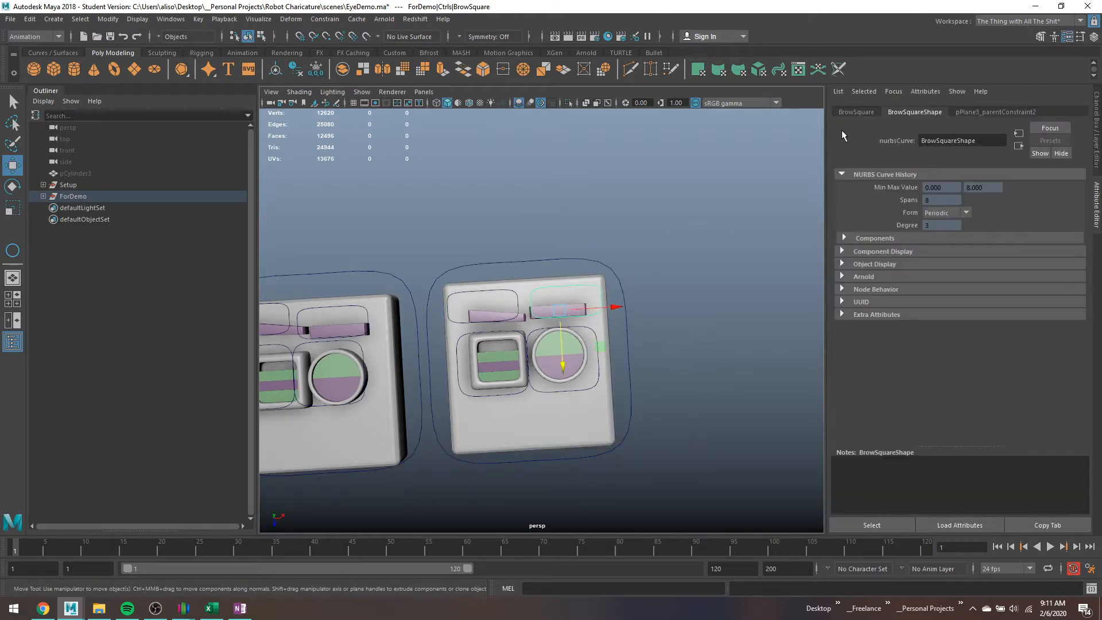
pyautogui.click(858, 112)
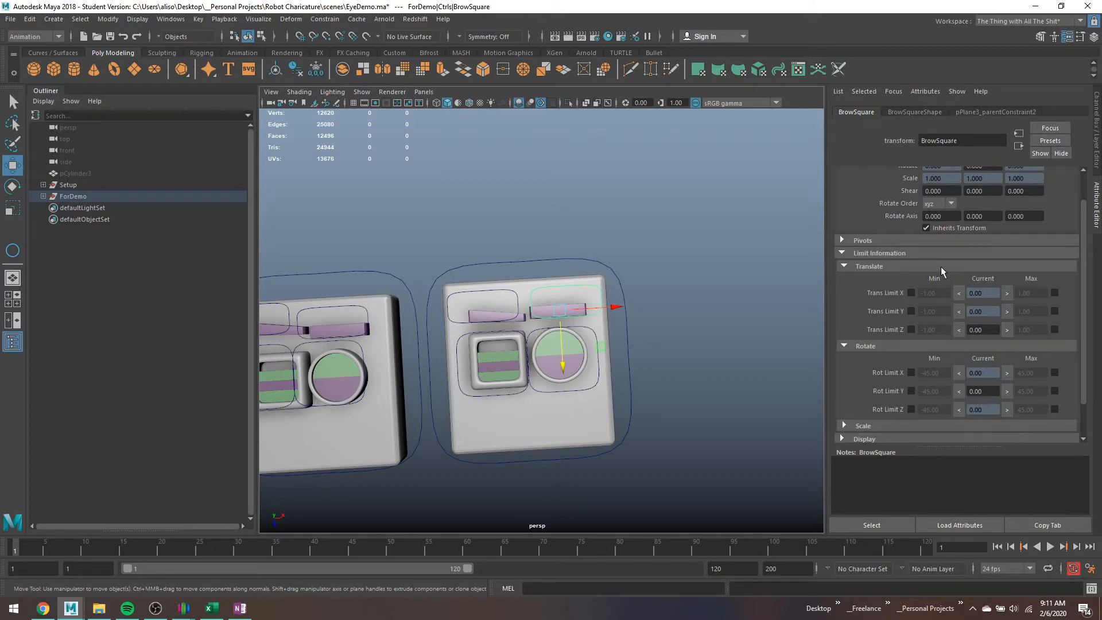
pyautogui.scroll(1, 921, 274)
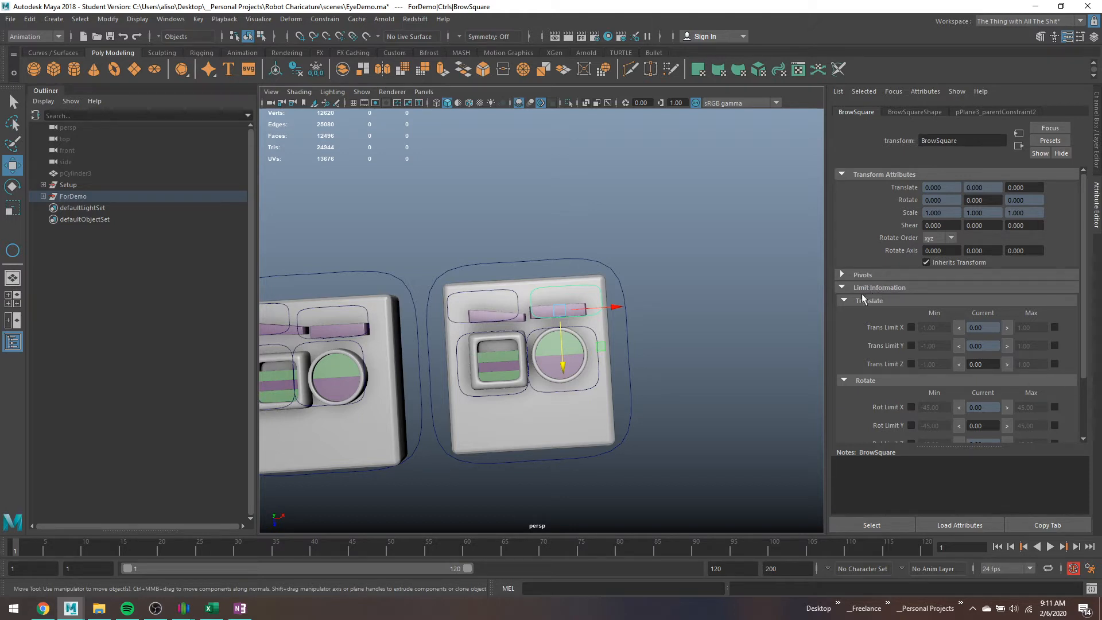
pyautogui.click(843, 300)
pyautogui.click(844, 300)
# Lower the ForDemo BrowSquare control until the brow nears the round eye, and enable a maximum Translate Z limit of 1.39.
pyautogui.scroll(5, 671, 301)
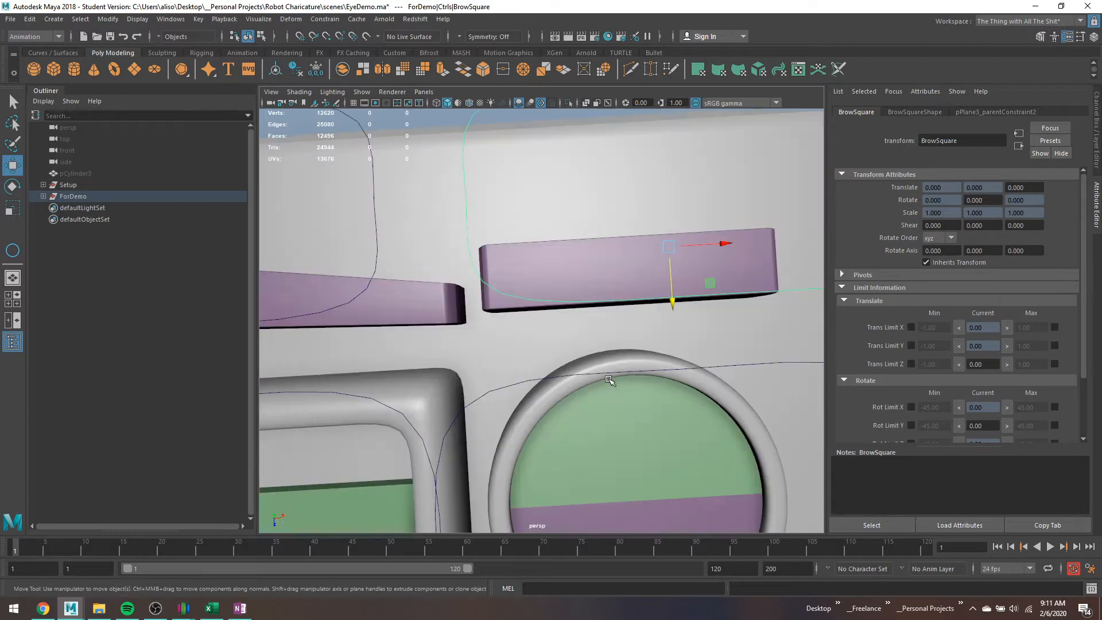
pyautogui.moveTo(671, 301); pyautogui.dragTo(680, 369)
pyautogui.scroll(-8, 666, 357)
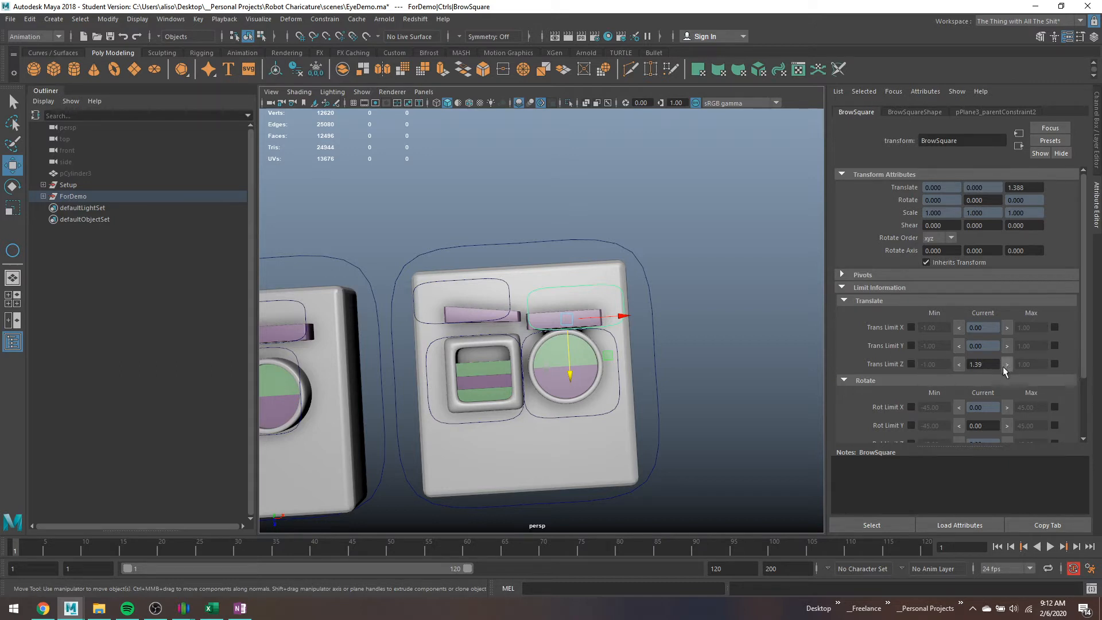
pyautogui.click(1054, 364)
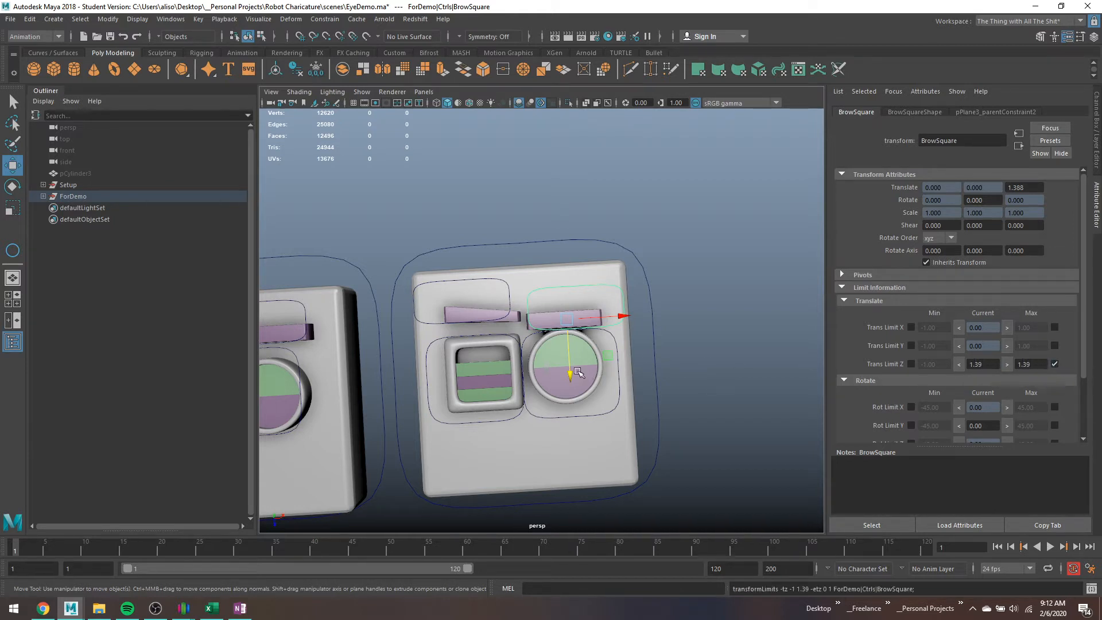
# Raise the ForDemo BrowSquare control to the head's upper edge, enable a minimum Translate Z limit of -4.03, and test both ends of the travel.
pyautogui.moveTo(569, 374); pyautogui.dragTo(567, 318)
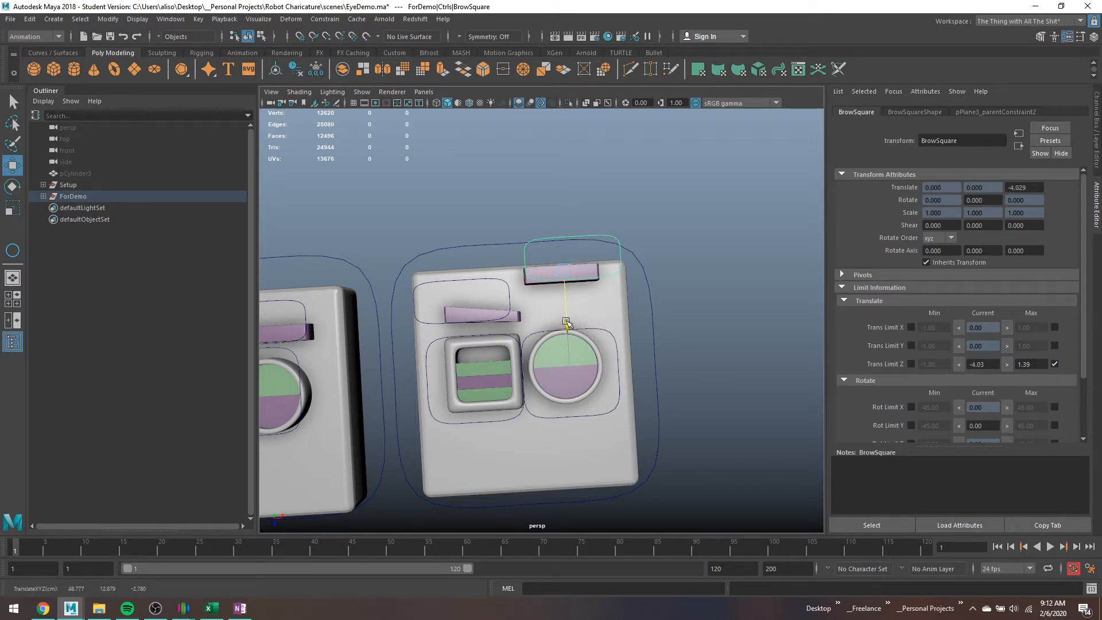
pyautogui.click(958, 364)
pyautogui.click(911, 364)
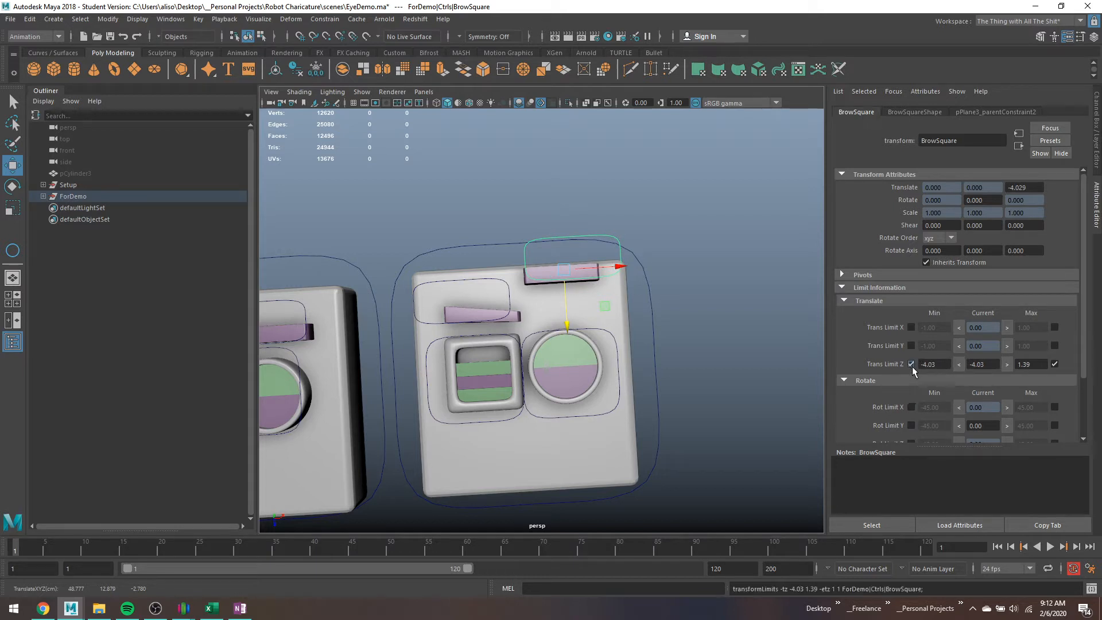
pyautogui.moveTo(567, 325); pyautogui.dragTo(601, 120)
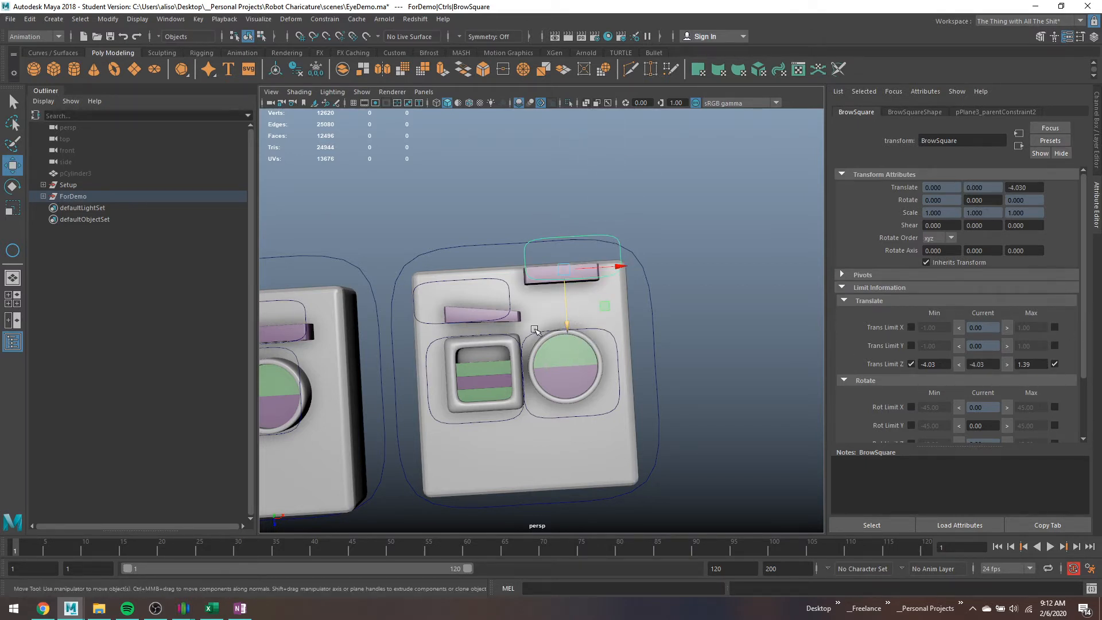
pyautogui.moveTo(567, 329); pyautogui.dragTo(582, 384)
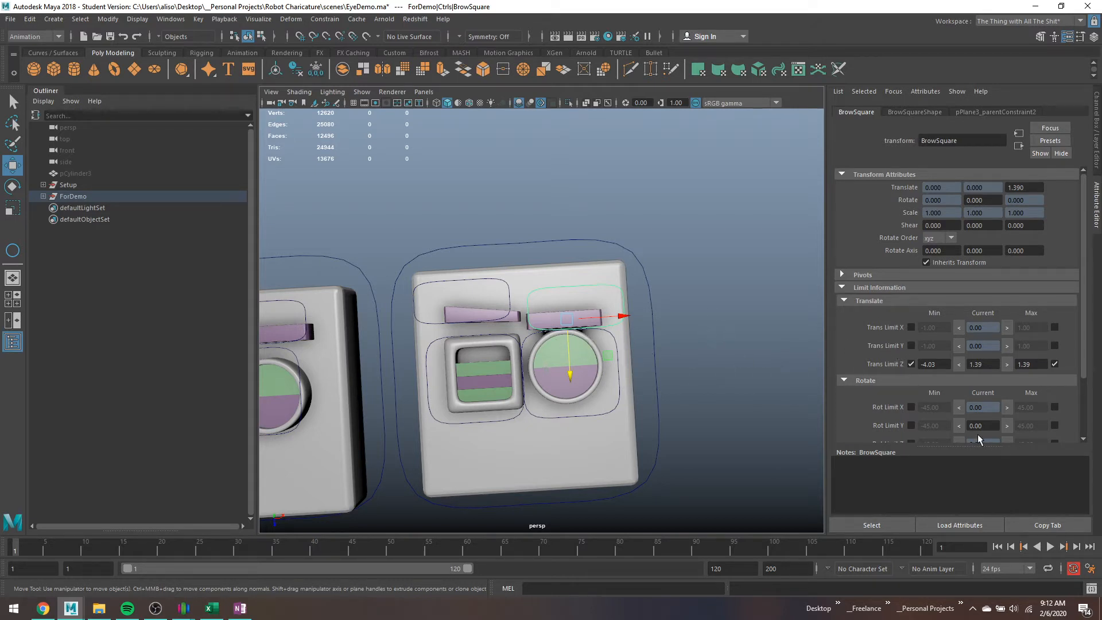
# Enable Rotate Y limits of -45 and 45 on the BrowSquare control, and test them by rotating the brow.
pyautogui.scroll(-2, 921, 399)
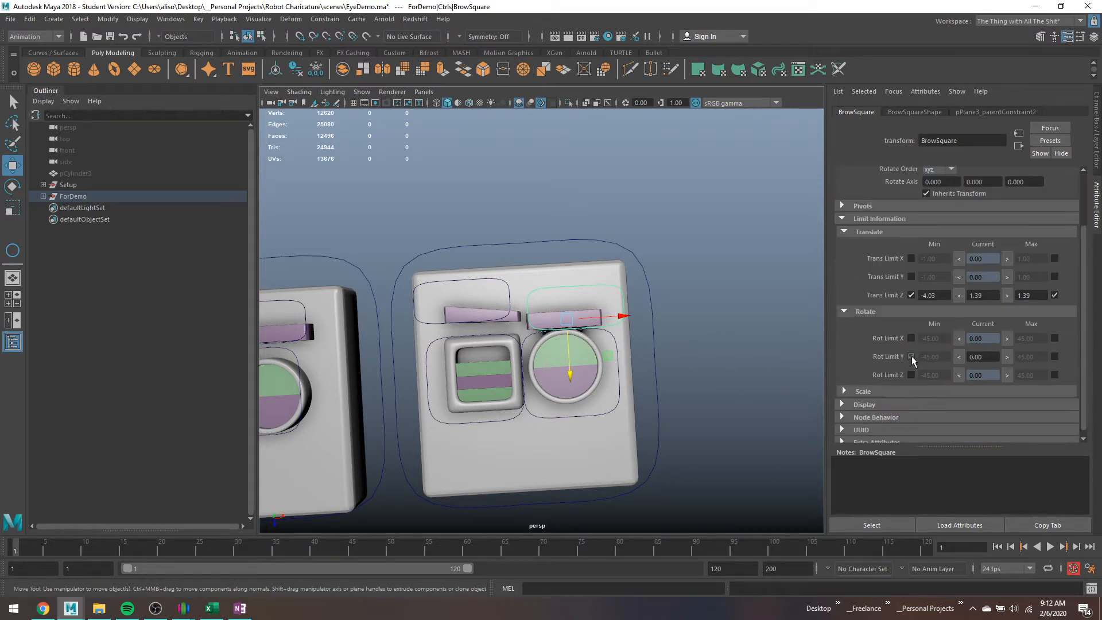
pyautogui.click(911, 356)
pyautogui.click(1055, 356)
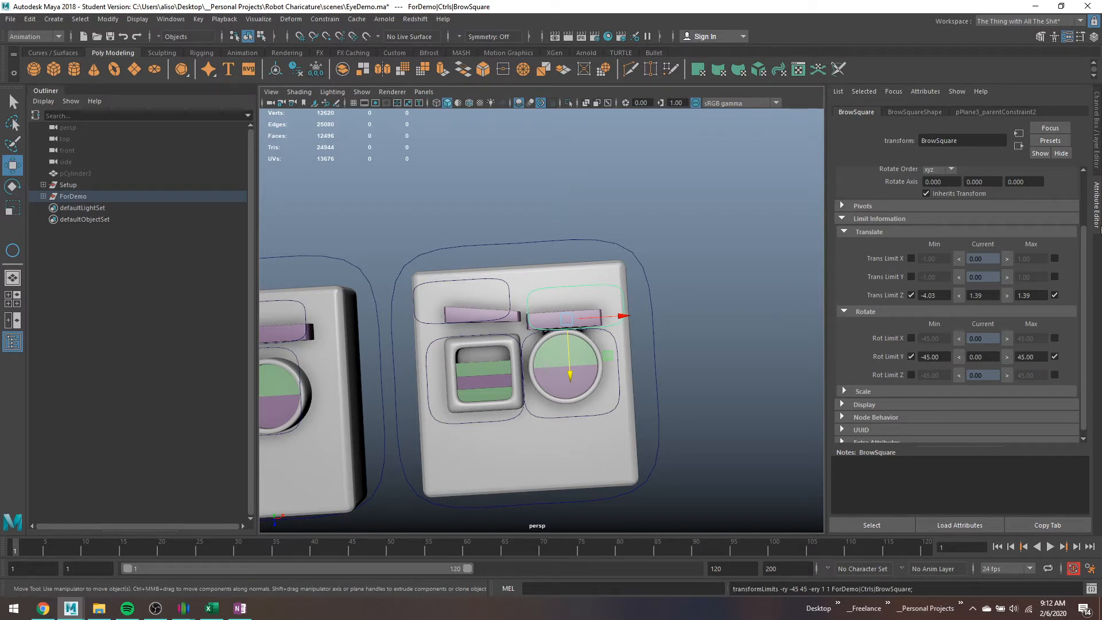
pyautogui.press('e')
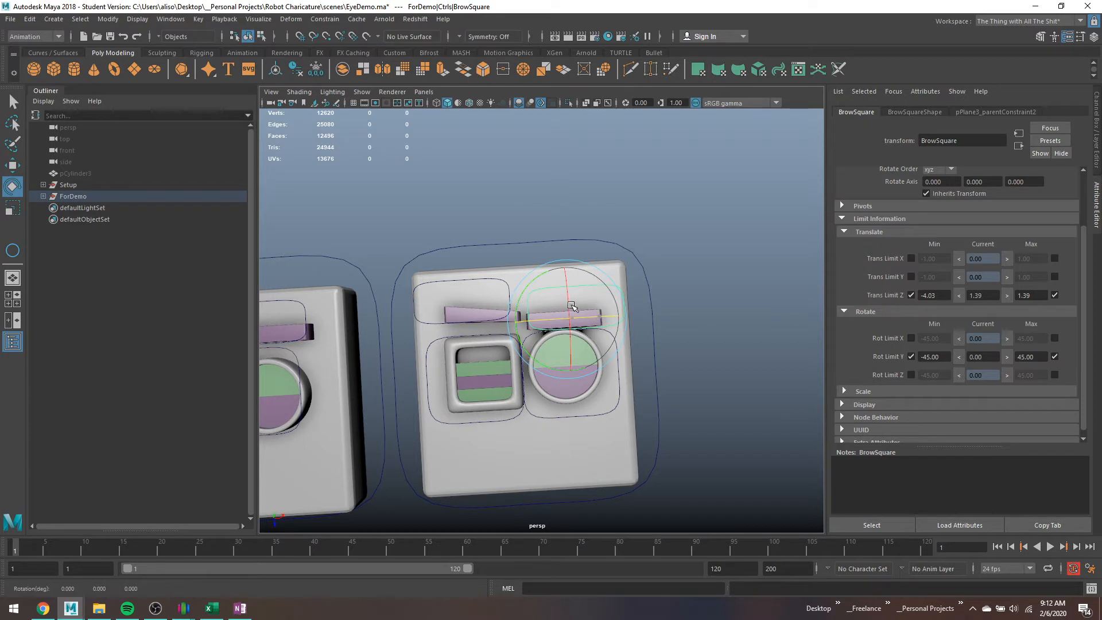
pyautogui.moveTo(536, 277); pyautogui.dragTo(950, 211)
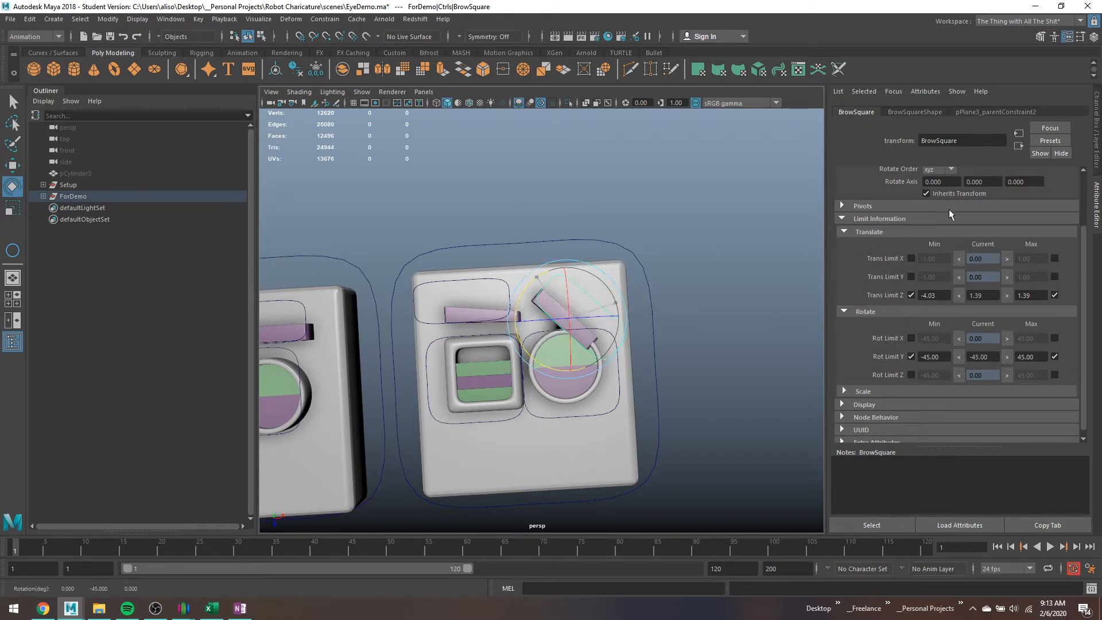
# Reset the BrowSquare control's Translate Z, Rotate X and Rotate Y to 0.
pyautogui.click(1098, 126)
pyautogui.moveTo(1056, 160); pyautogui.dragTo(1053, 141)
pyautogui.write('0')
pyautogui.press('Return')
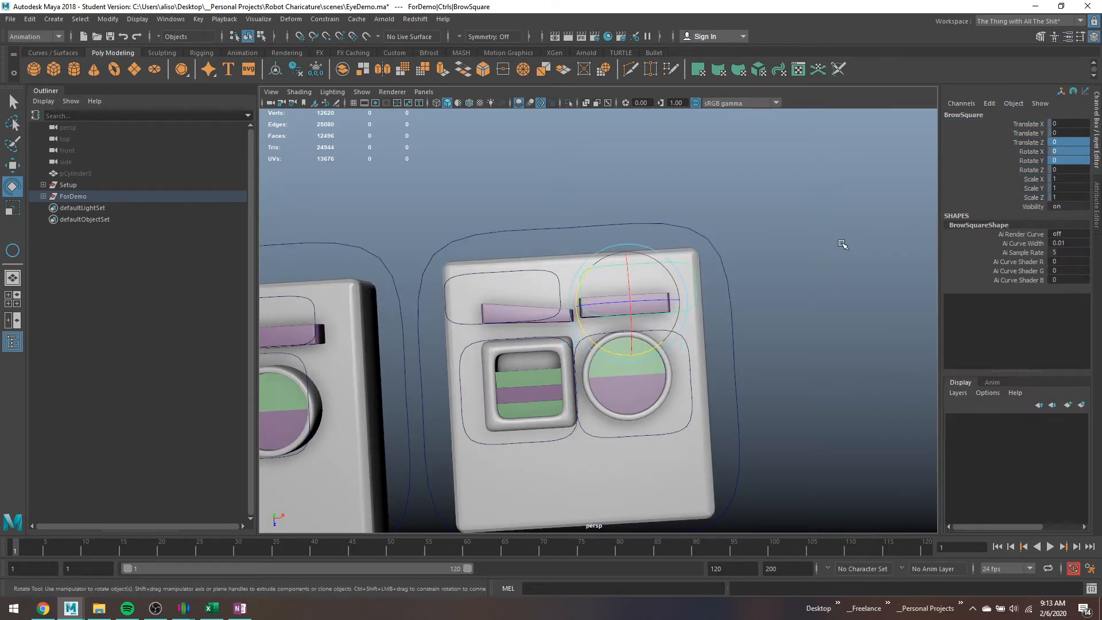
# Deselect the BrowSquare control and save the scene.
pyautogui.click(815, 249)
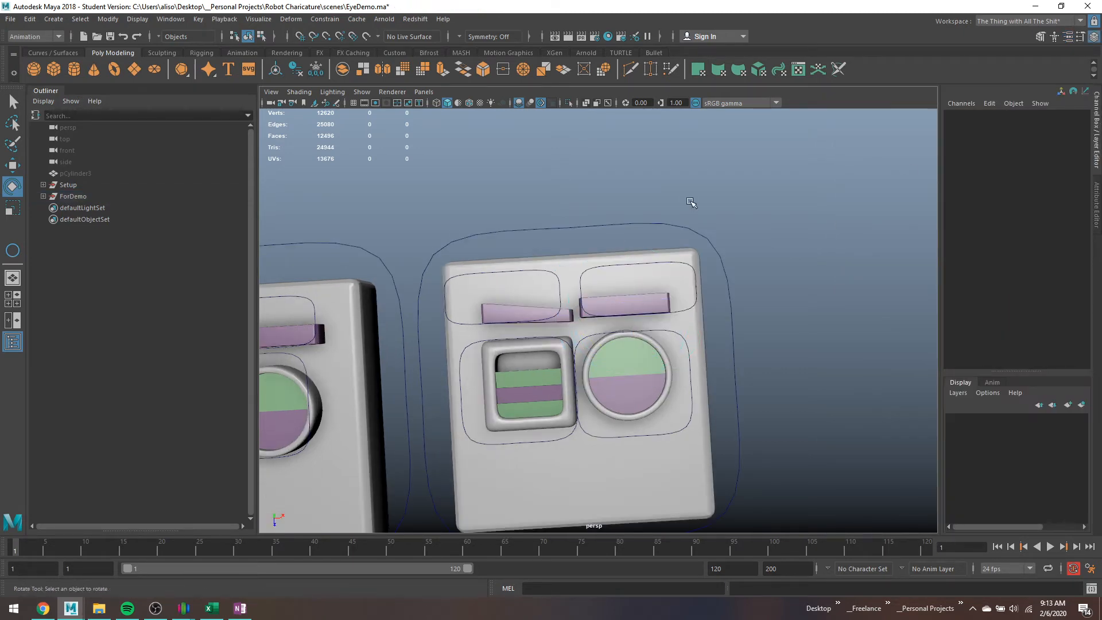
pyautogui.hotkey('ctrl', 's')
pyautogui.press('Return')
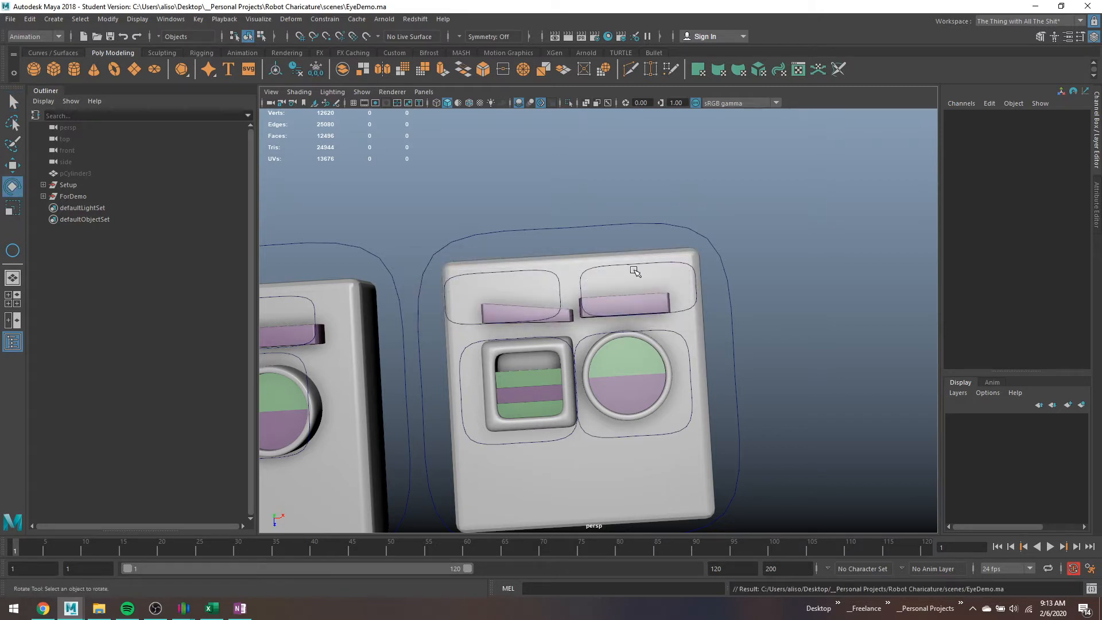
# Review the channels of the ForDemo BrowSquare, BrowSlant and Head controls in turn.
pyautogui.click(701, 299)
pyautogui.click(686, 309)
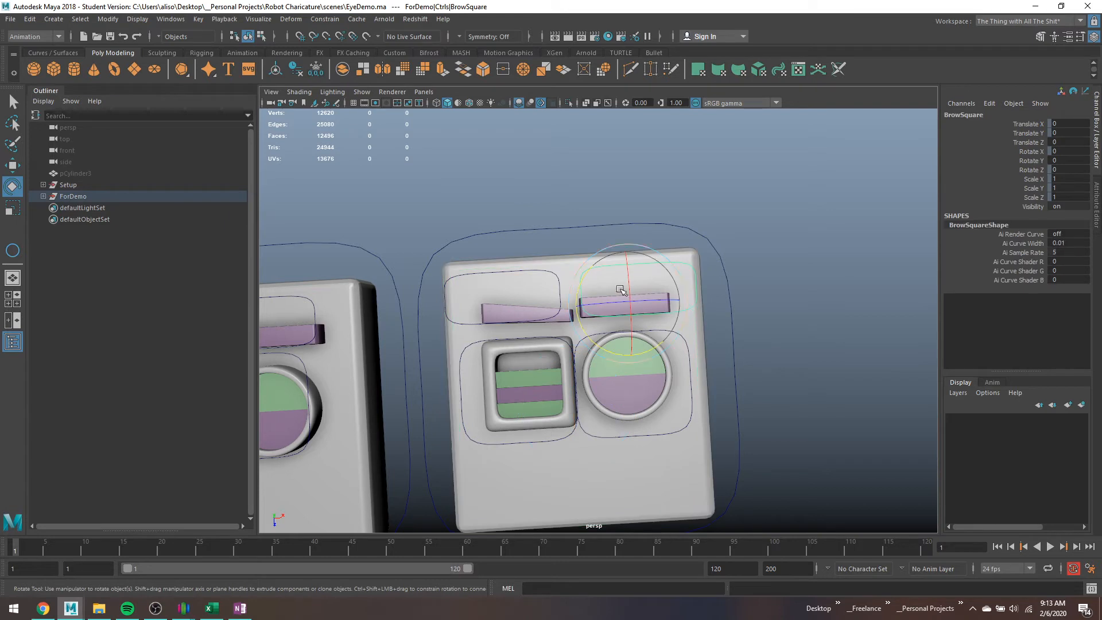
pyautogui.click(485, 270)
pyautogui.press('w')
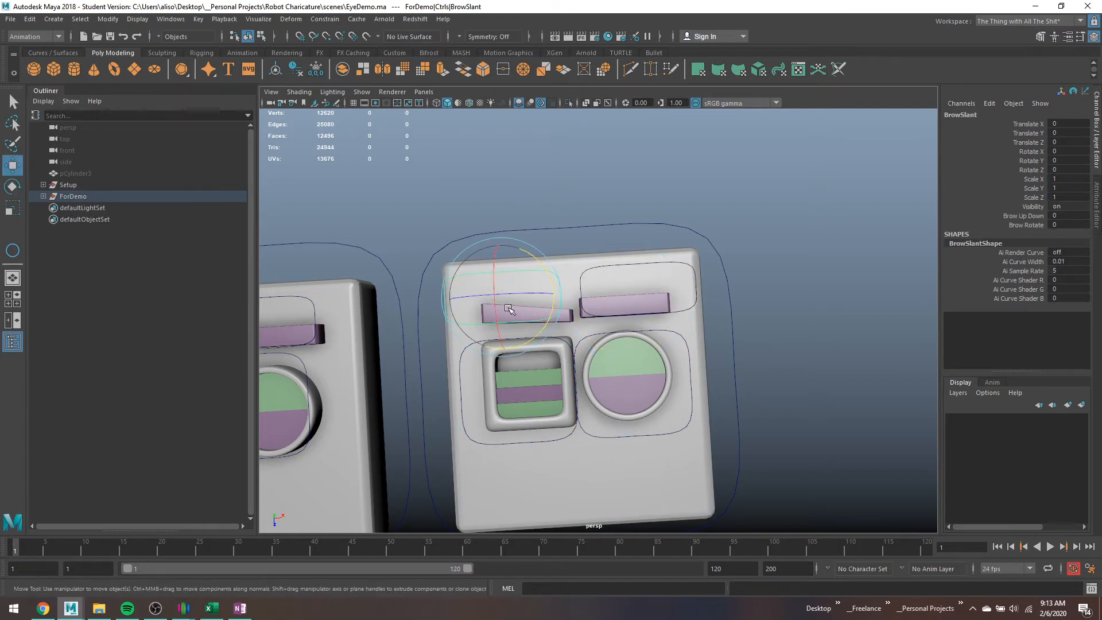
pyautogui.click(447, 240)
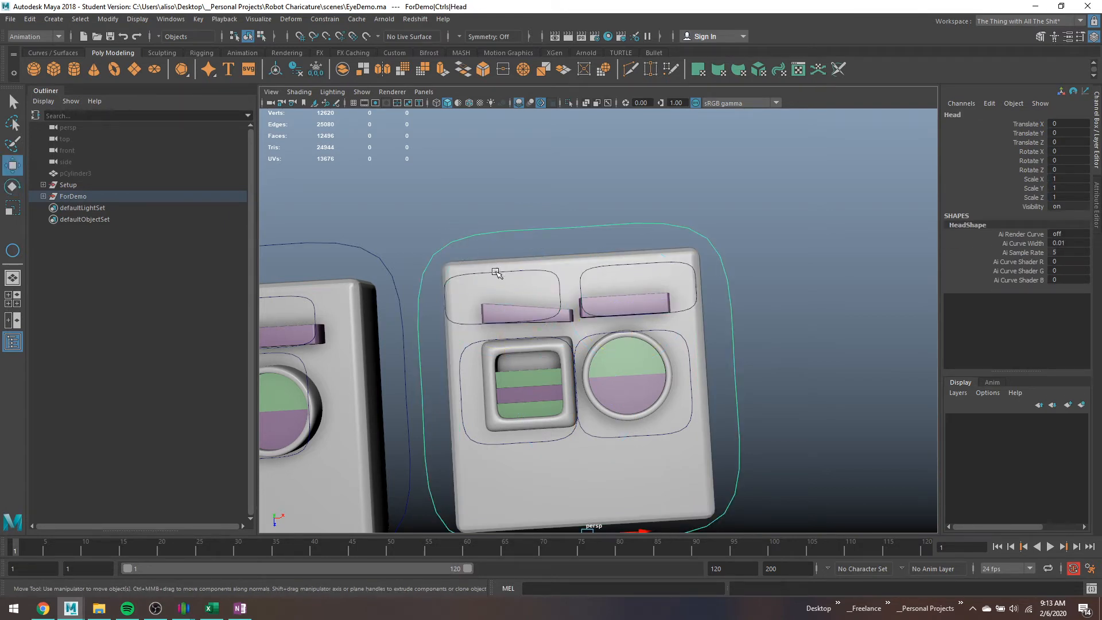
pyautogui.click(497, 274)
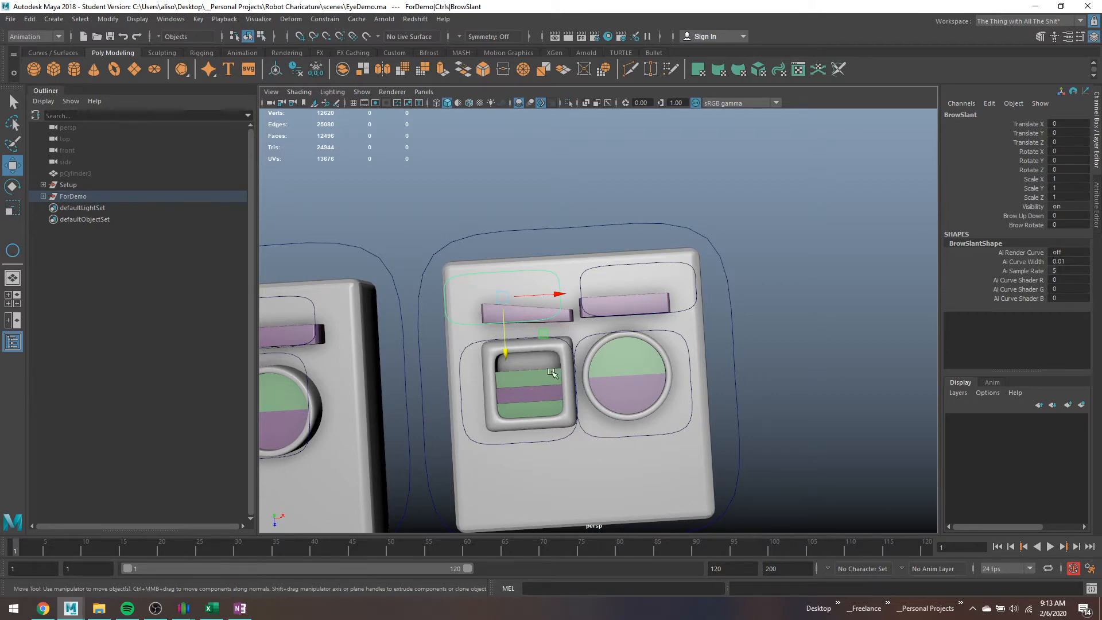
# Select the round eye's purple lower half on the ForDemo head, hide it, and show it again.
pyautogui.scroll(3, 560, 396)
pyautogui.scroll(-1, 568, 405)
pyautogui.keyDown('alt'); pyautogui.moveTo(609, 433); pyautogui.dragTo(579, 388, button='middle'); pyautogui.keyUp('alt')
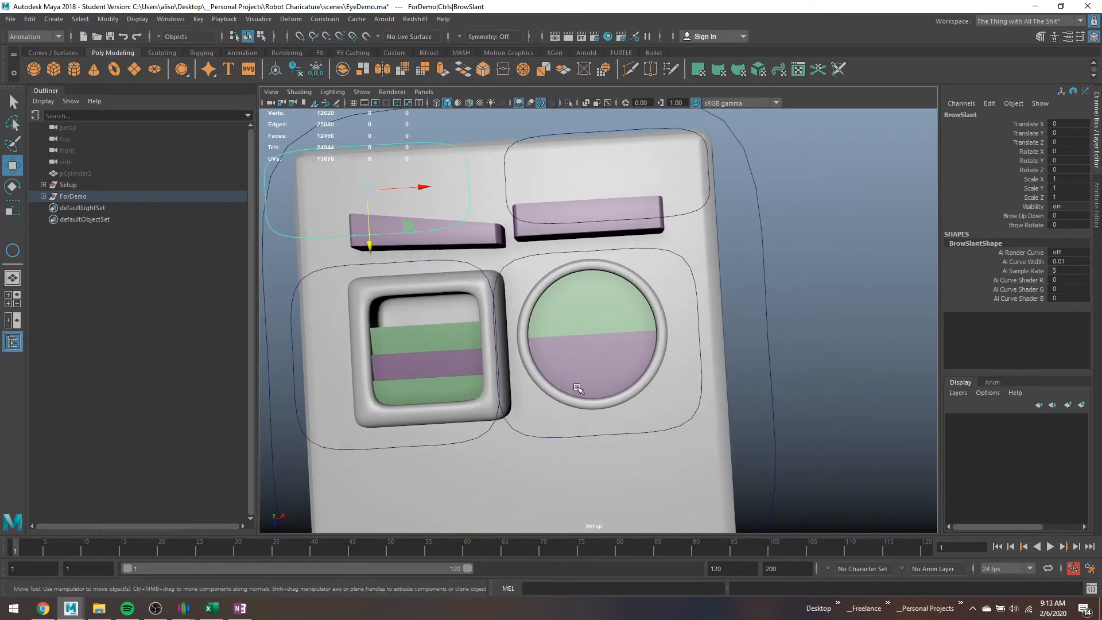
pyautogui.click(594, 365)
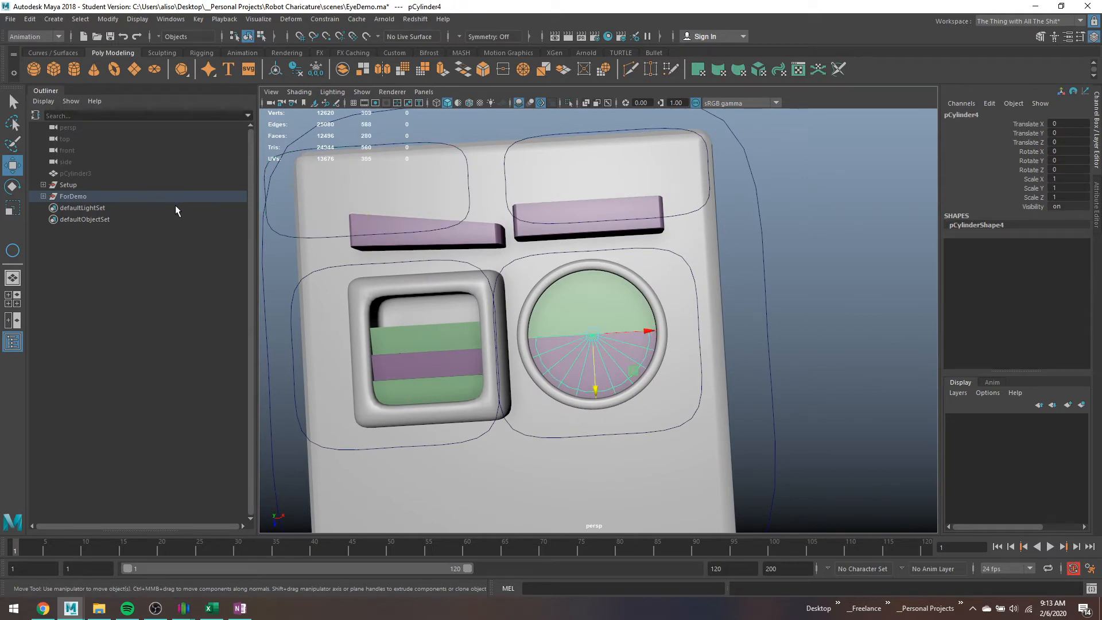
pyautogui.press('f')
pyautogui.hotkey('ctrl', 'h')
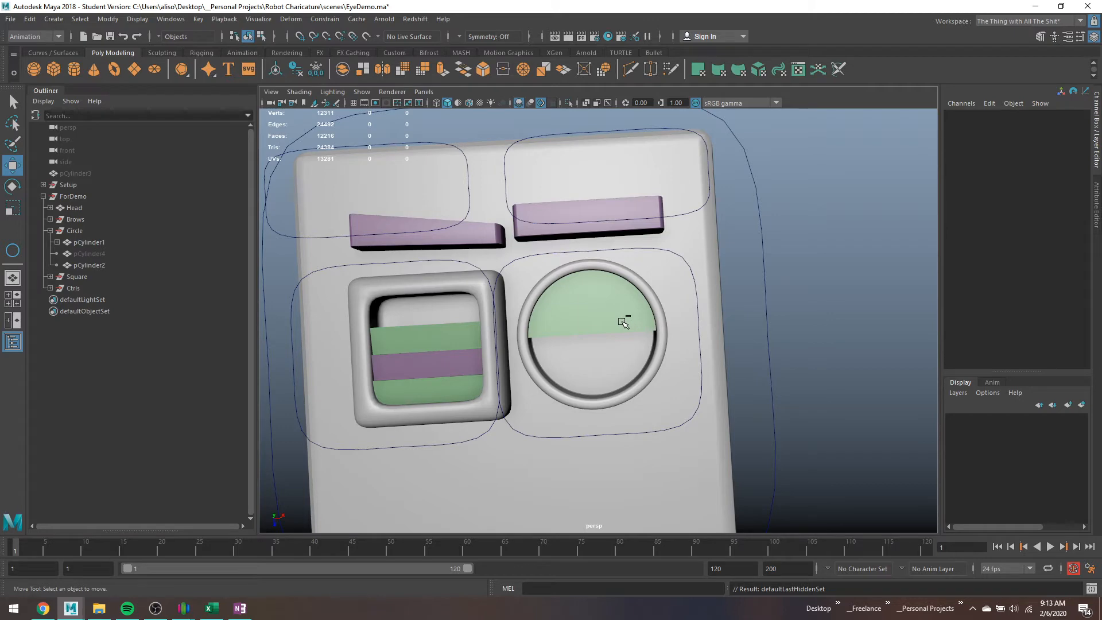
pyautogui.hotkey('ctrl', 'shift', 'h')
# Try moving the round eye's purple lower half down along Y, and undo the move.
pyautogui.press('f')
pyautogui.keyDown('alt'); pyautogui.moveTo(621, 360); pyautogui.dragTo(588, 277); pyautogui.keyUp('alt')
pyautogui.moveTo(591, 193); pyautogui.dragTo(591, 199)
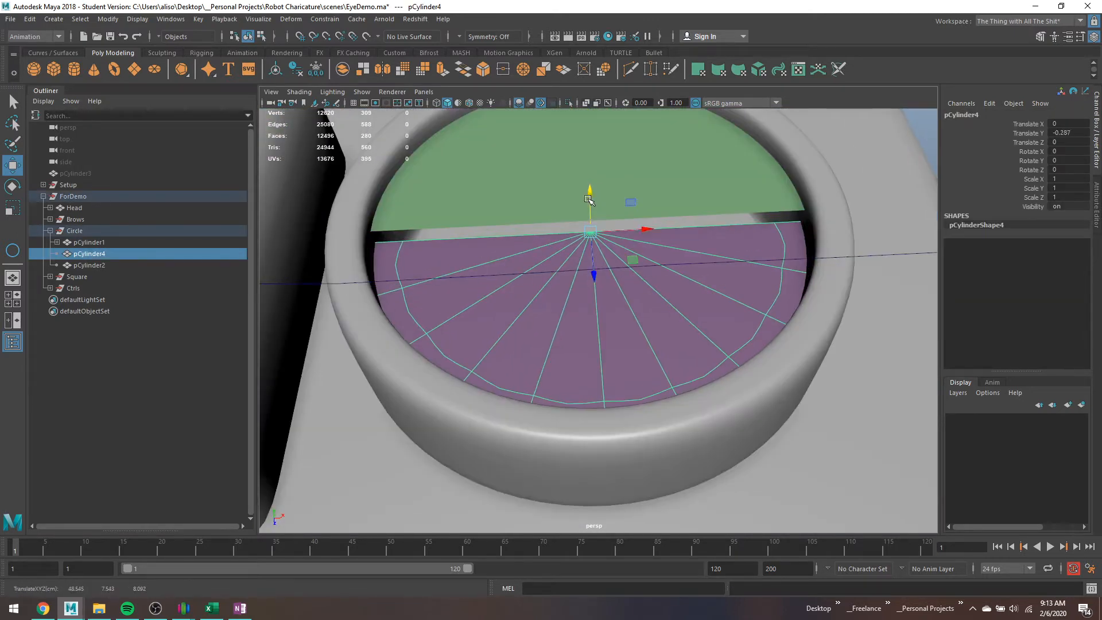
pyautogui.click(316, 69)
pyautogui.scroll(-5, 644, 276)
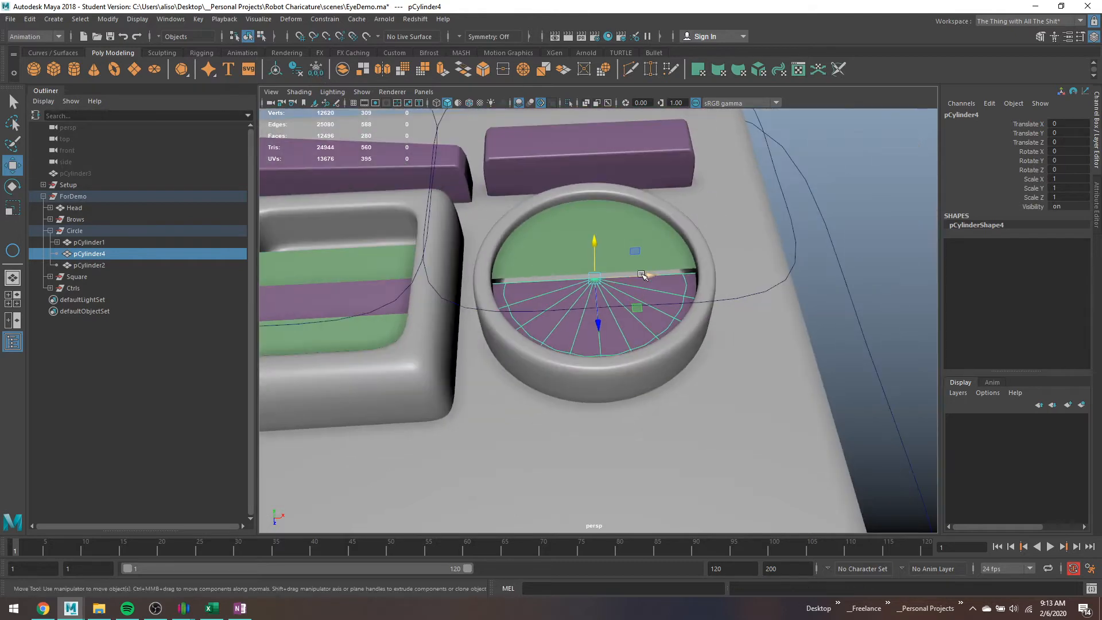
pyautogui.keyDown('alt'); pyautogui.moveTo(656, 267); pyautogui.dragTo(656, 303); pyautogui.keyUp('alt')
# Select the round eye's green upper half and examine it from the front.
pyautogui.press('q')
pyautogui.click(641, 237)
pyautogui.scroll(-5, 646, 241)
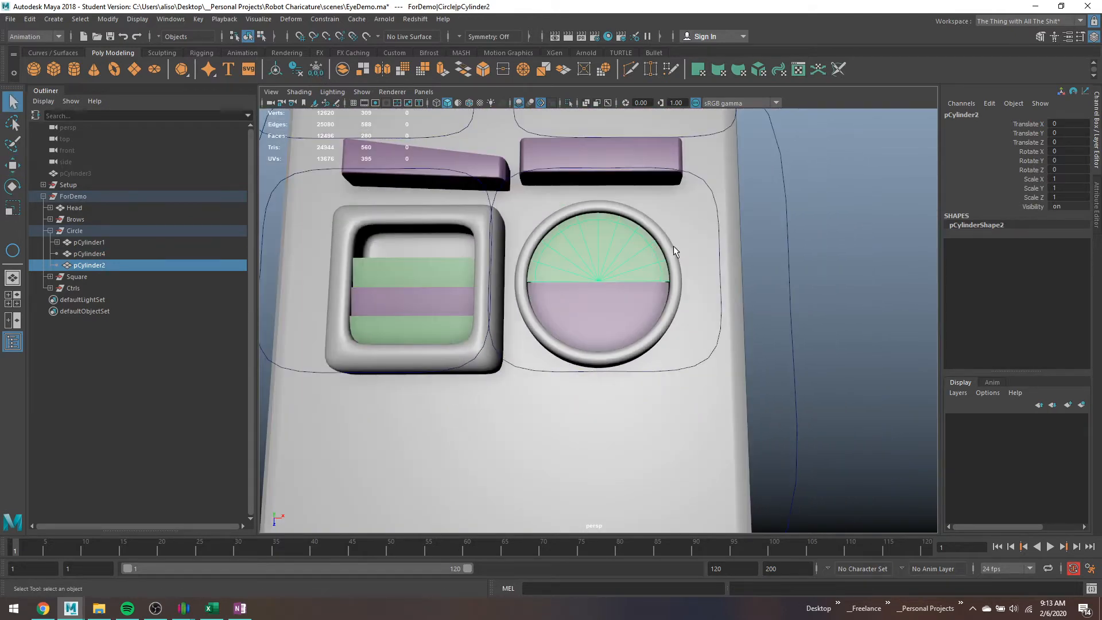
pyautogui.keyDown('alt'); pyautogui.moveTo(711, 265); pyautogui.dragTo(731, 293, button='middle'); pyautogui.keyUp('alt')
pyautogui.keyDown('alt'); pyautogui.moveTo(645, 266); pyautogui.dragTo(650, 282); pyautogui.keyUp('alt')
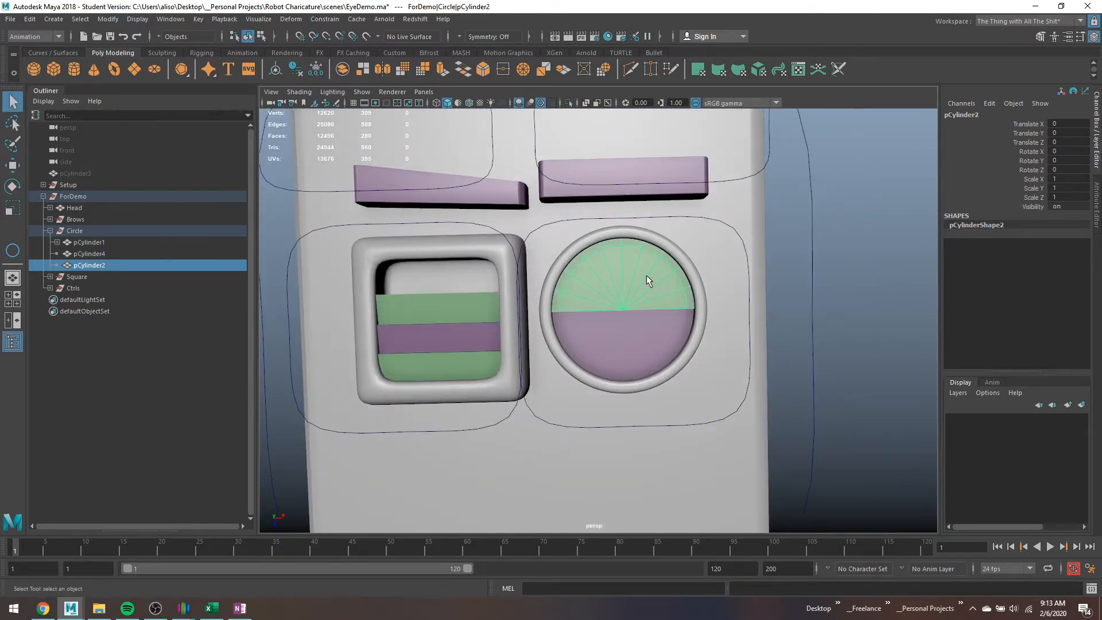
# Add keyable float attributes Upper_Rotate and Lower_Rotate to the ForDemo EyeRound control.
pyautogui.click(735, 233)
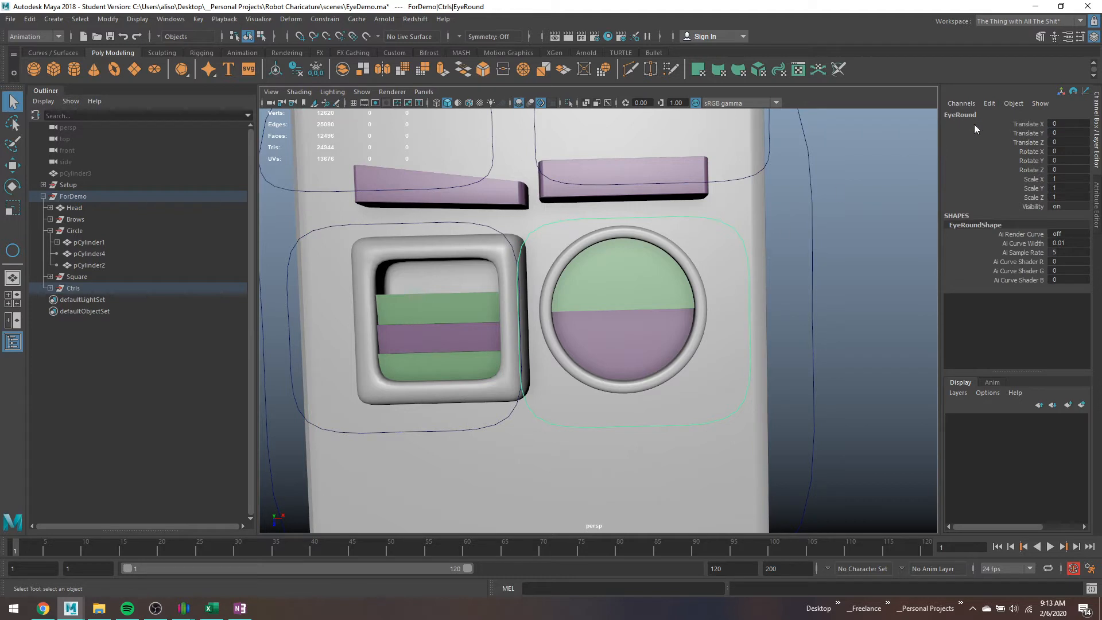
pyautogui.click(989, 105)
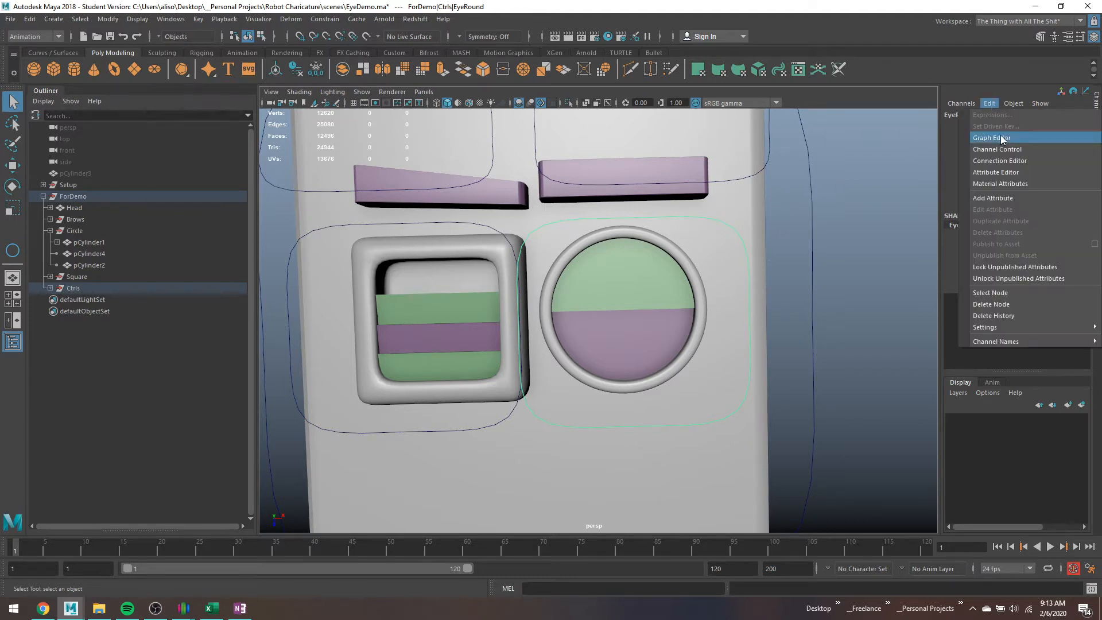
pyautogui.click(1017, 196)
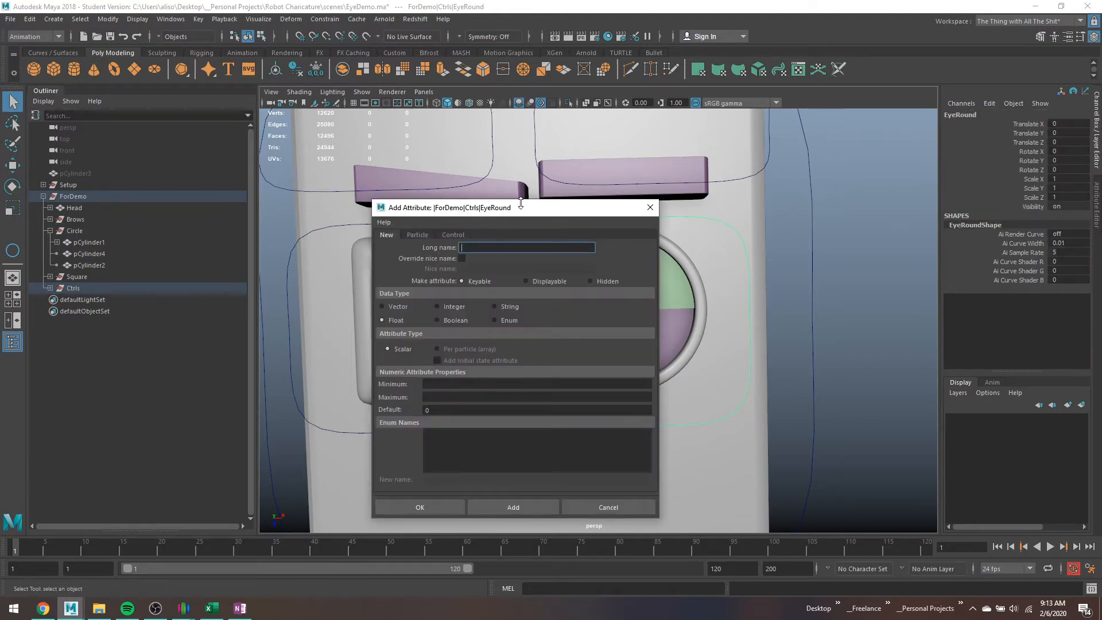
pyautogui.moveTo(524, 208); pyautogui.dragTo(440, 152)
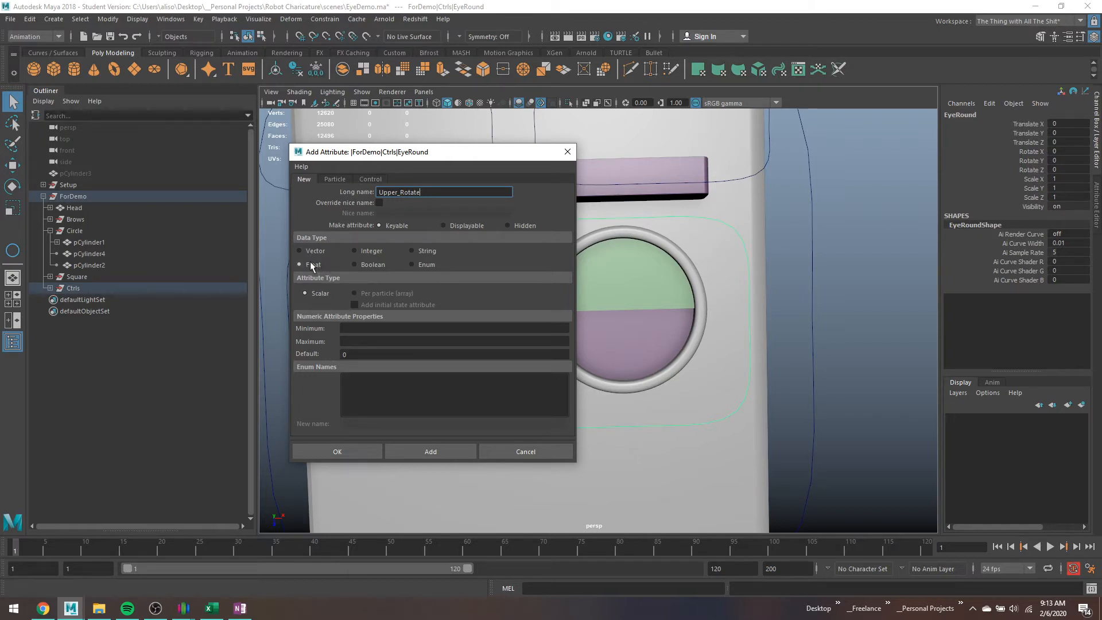
pyautogui.click(458, 450)
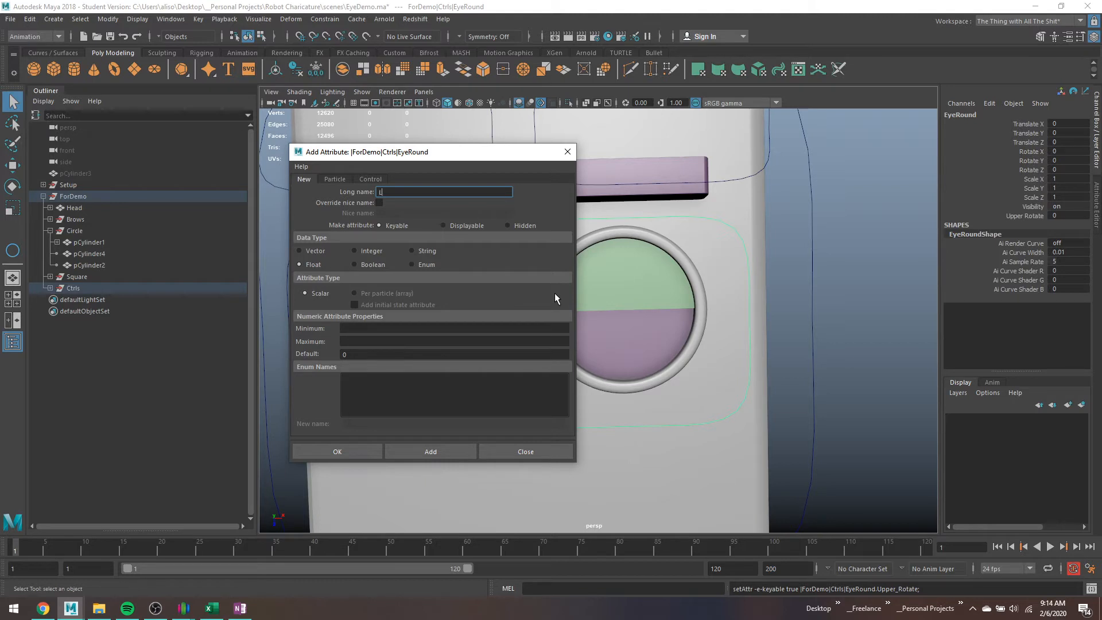
pyautogui.write('Lower_Rotate')
pyautogui.click(429, 452)
# Add a float attribute Lowe_DownUp with minimum 0 and maximum 1 to the EyeRound control, and finish adding attributes.
pyautogui.write('Lowe')
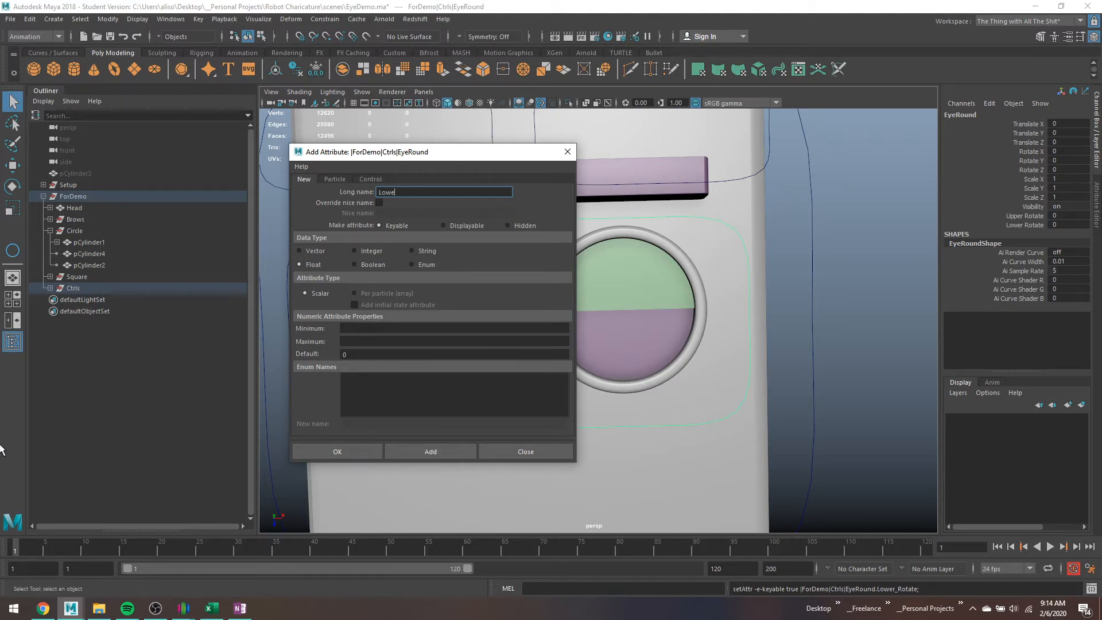
pyautogui.write('_DownUp')
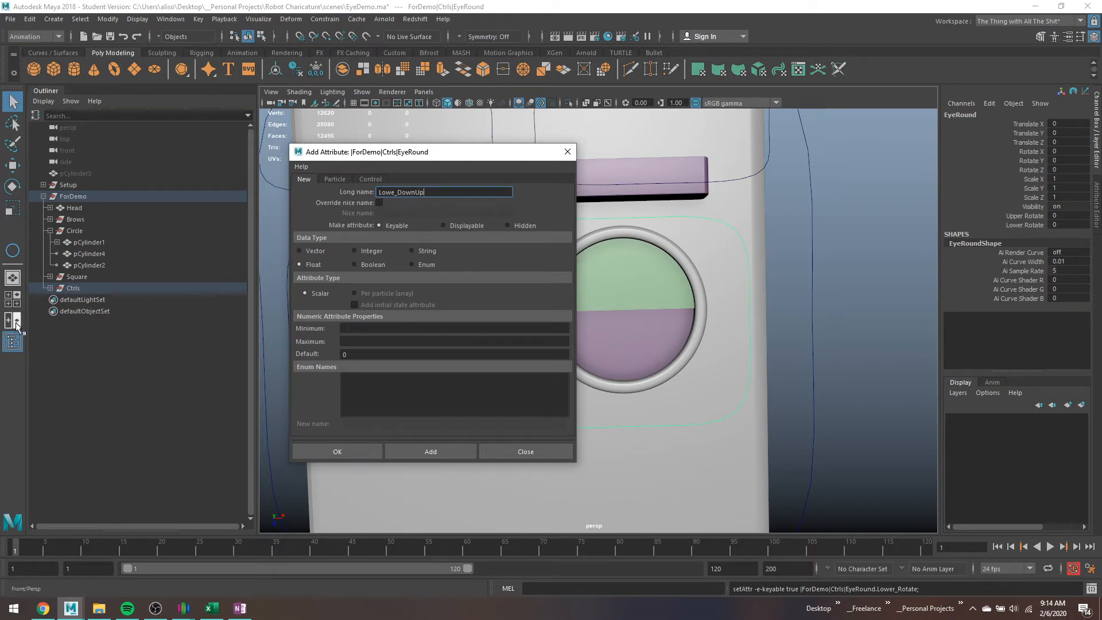
pyautogui.press('Tab')
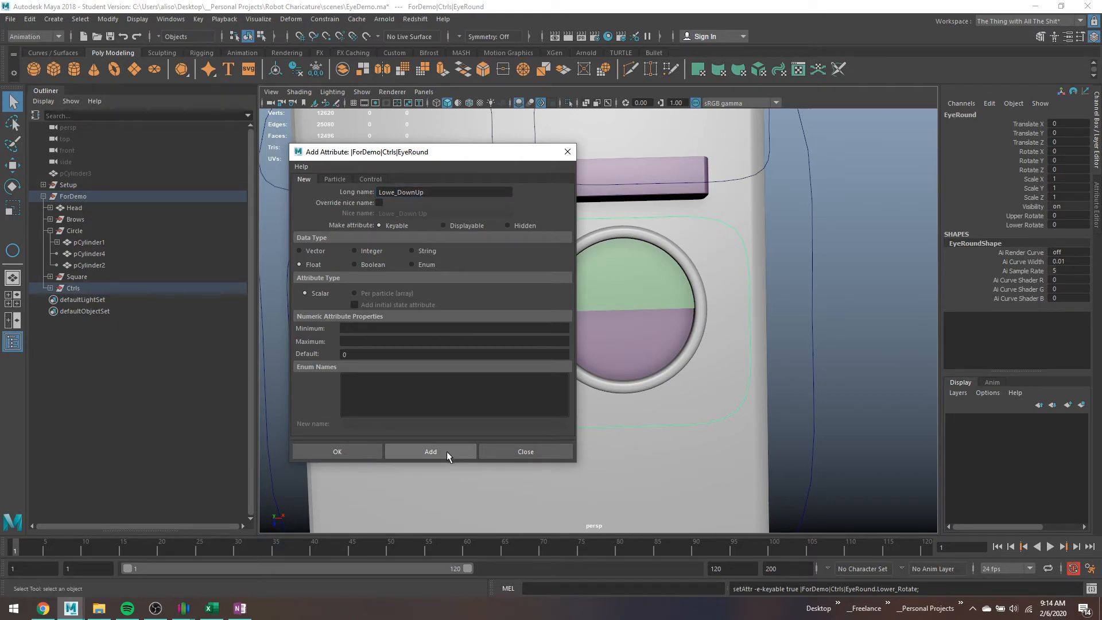
pyautogui.click(360, 330)
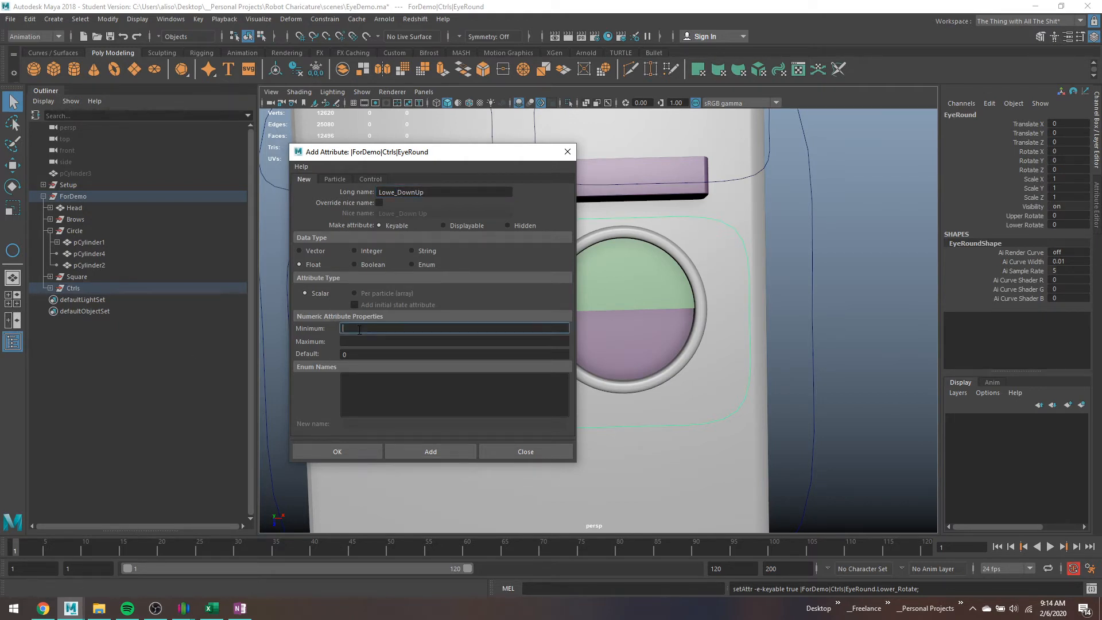
pyautogui.write('0')
pyautogui.click(362, 340)
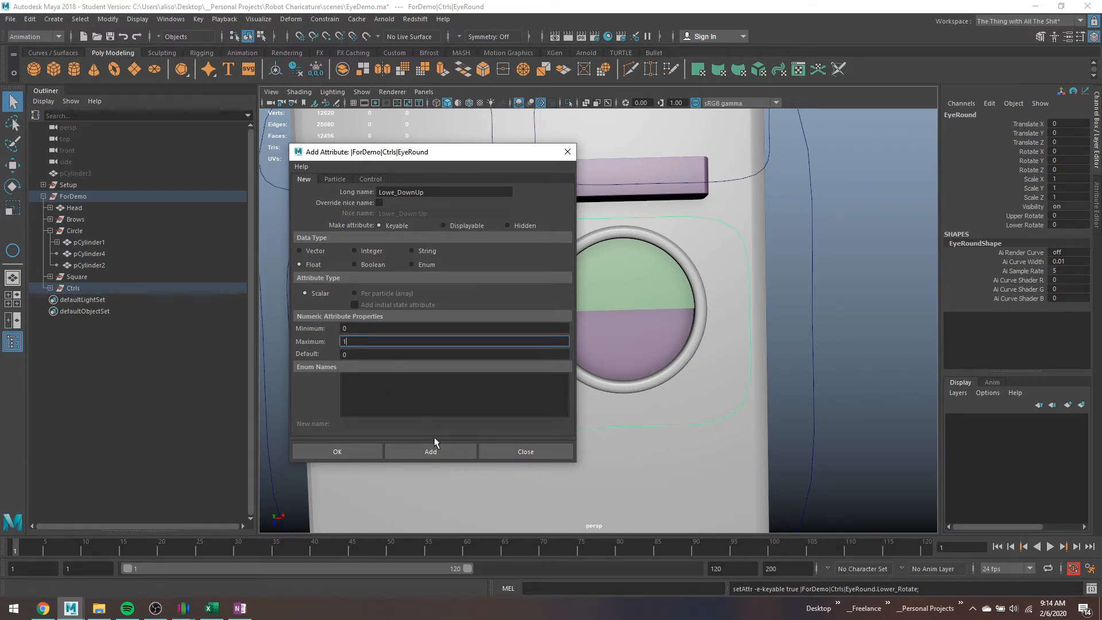
pyautogui.click(425, 449)
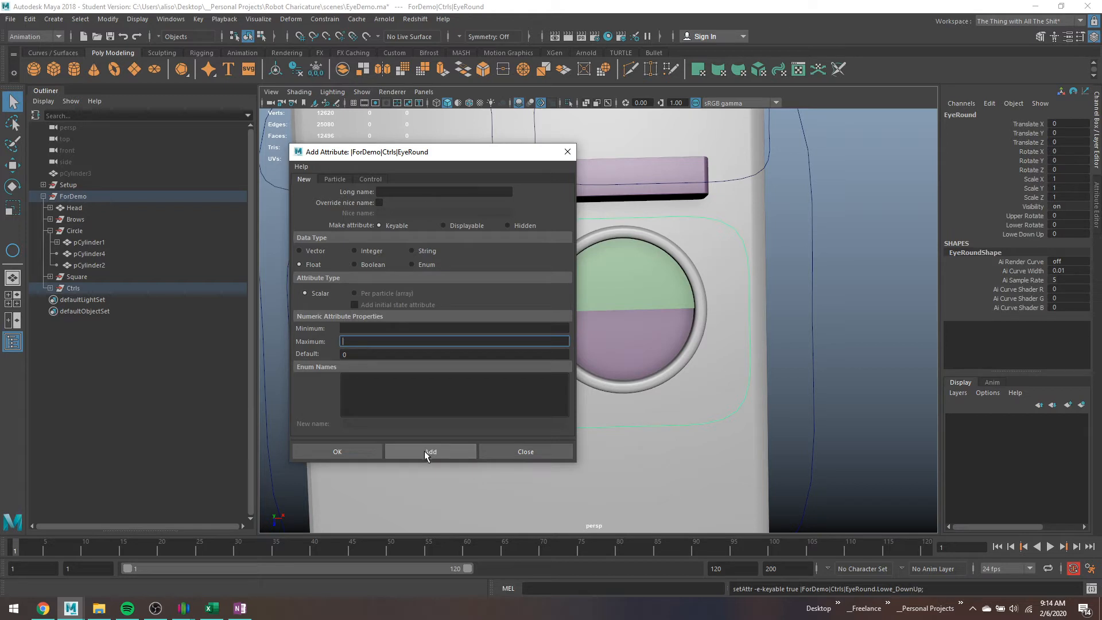
pyautogui.click(505, 452)
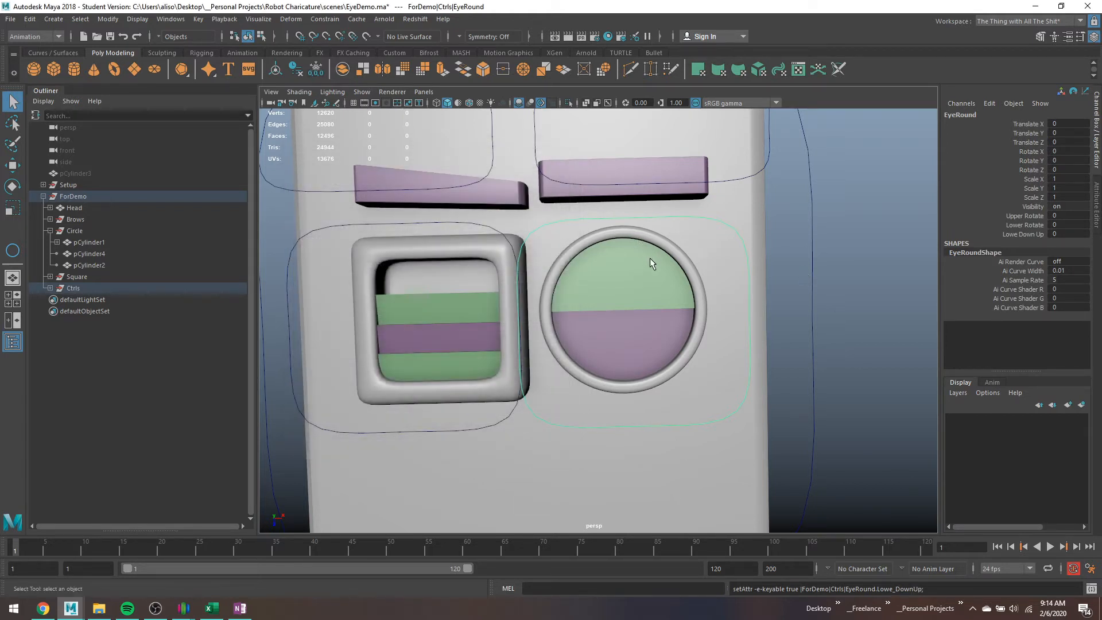
# Load the EyeRound control as source and the round eye's green upper half as target in the Connection Editor.
pyautogui.click(170, 19)
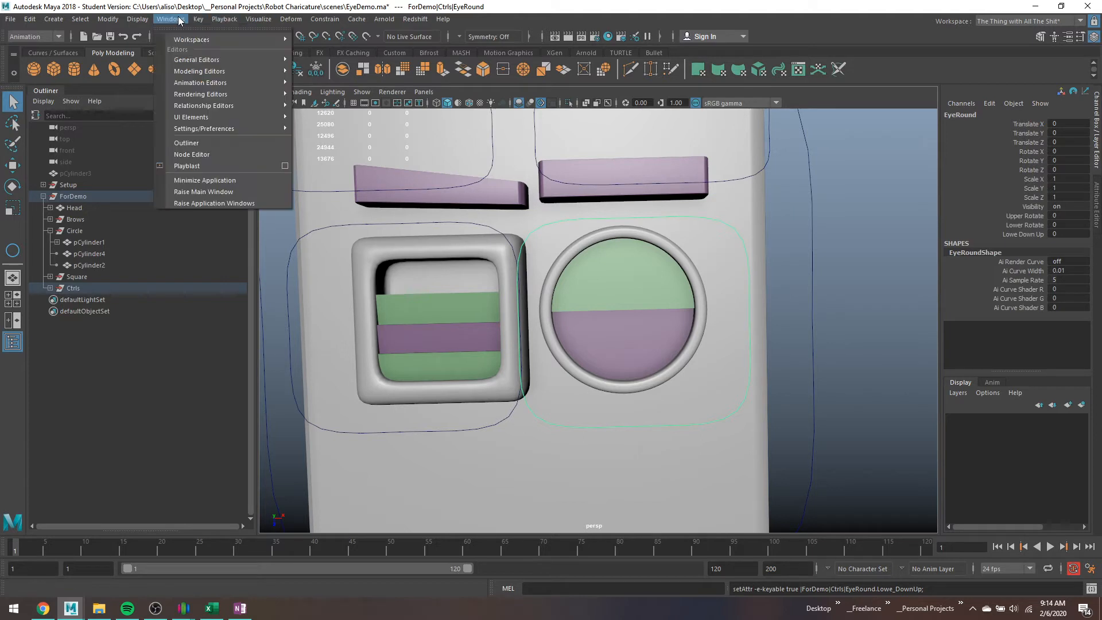
pyautogui.moveTo(198, 59)
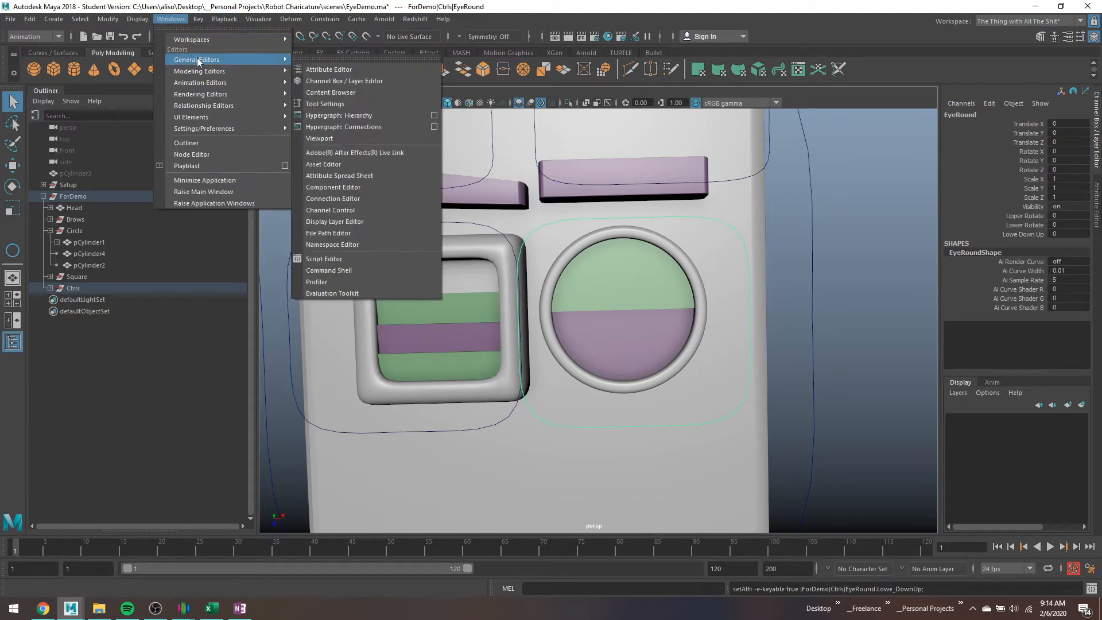
pyautogui.click(367, 198)
pyautogui.click(643, 270)
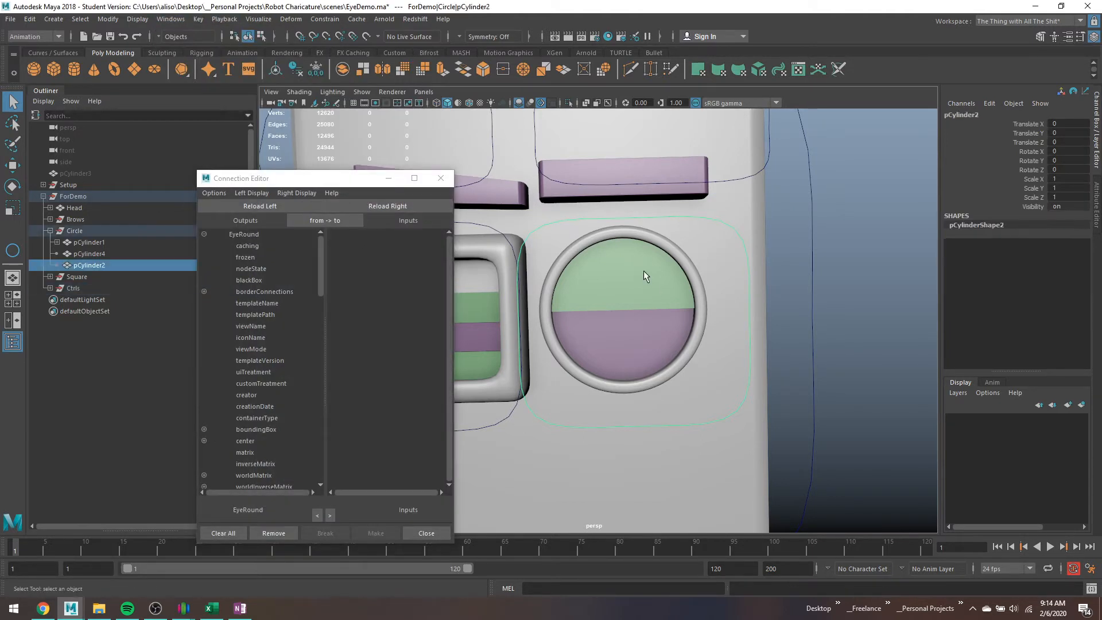
pyautogui.click(348, 205)
# Connect EyeRound's Upper_Rotate attribute to the green upper half's rotateY.
pyautogui.scroll(-15, 256, 450)
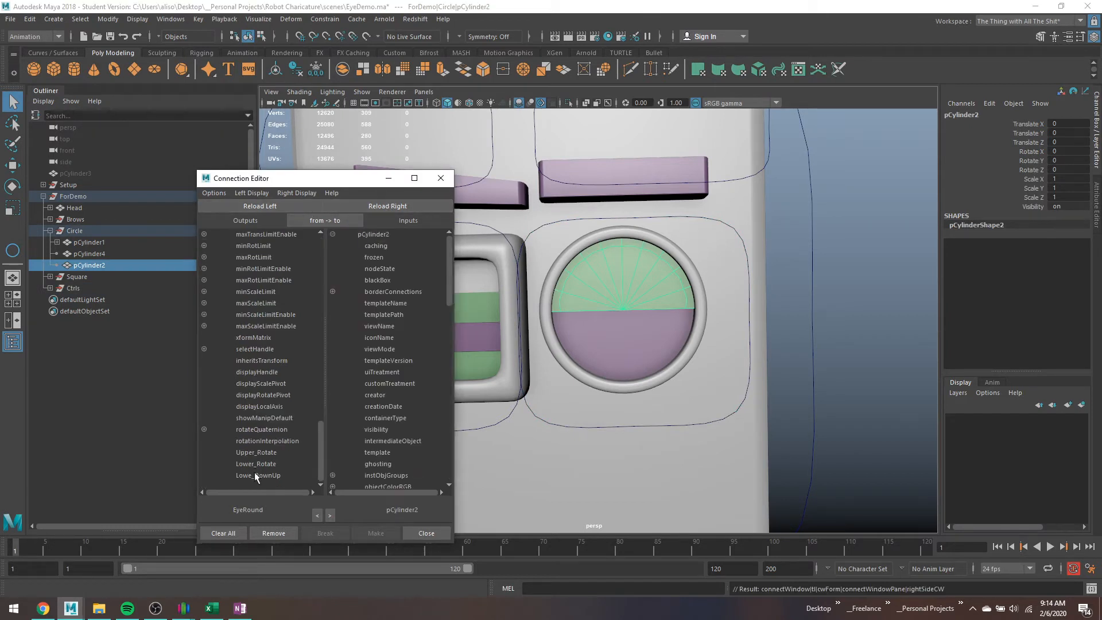
pyautogui.click(256, 453)
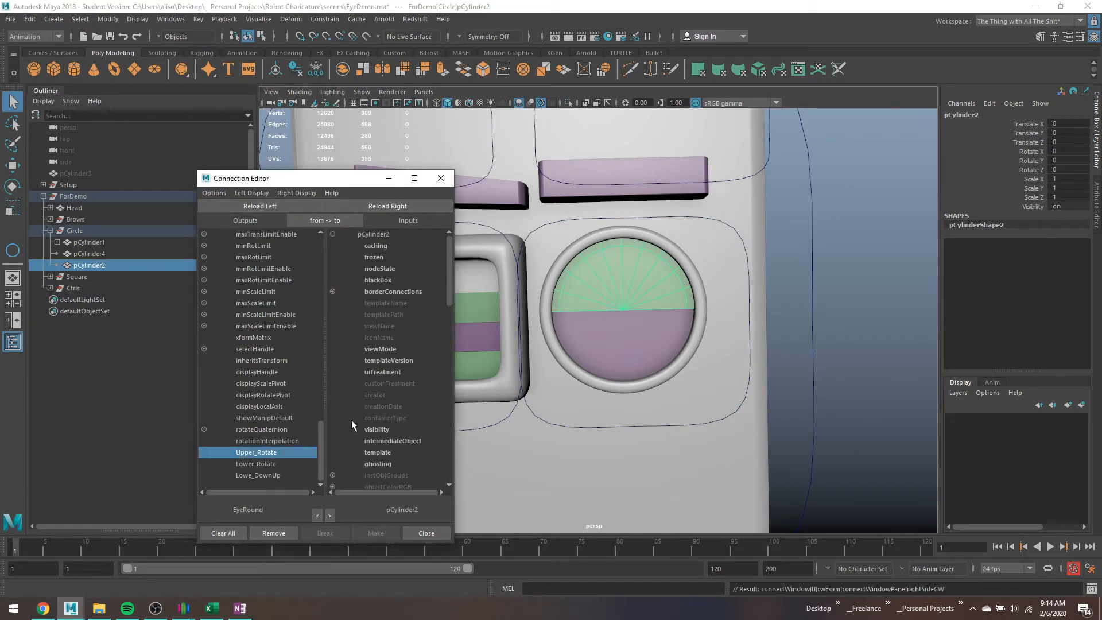
pyautogui.scroll(-10, 353, 417)
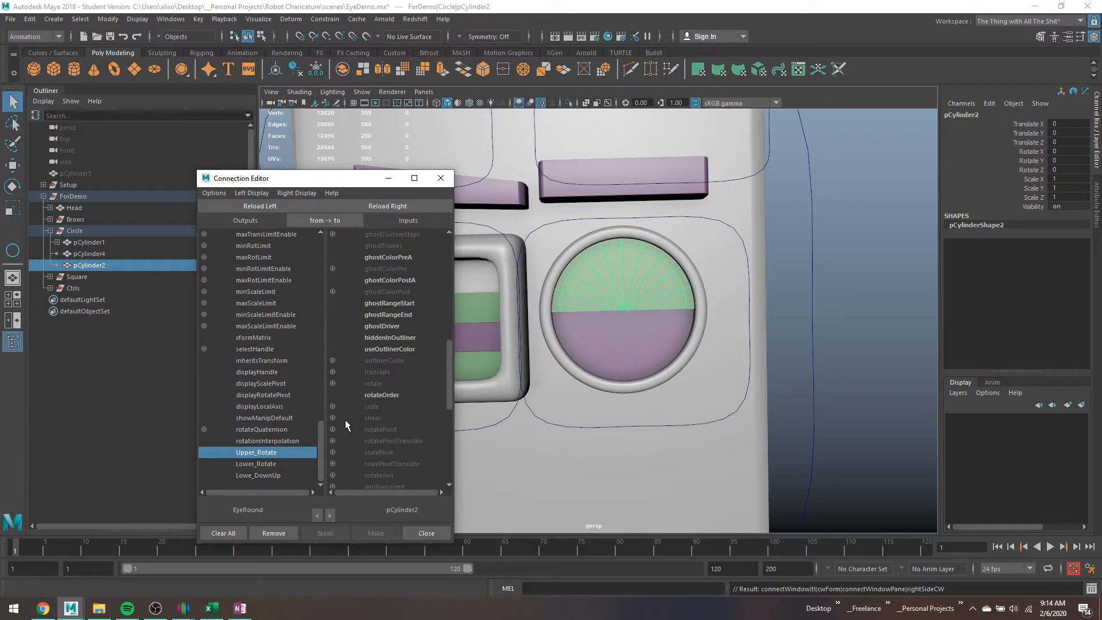
pyautogui.click(332, 383)
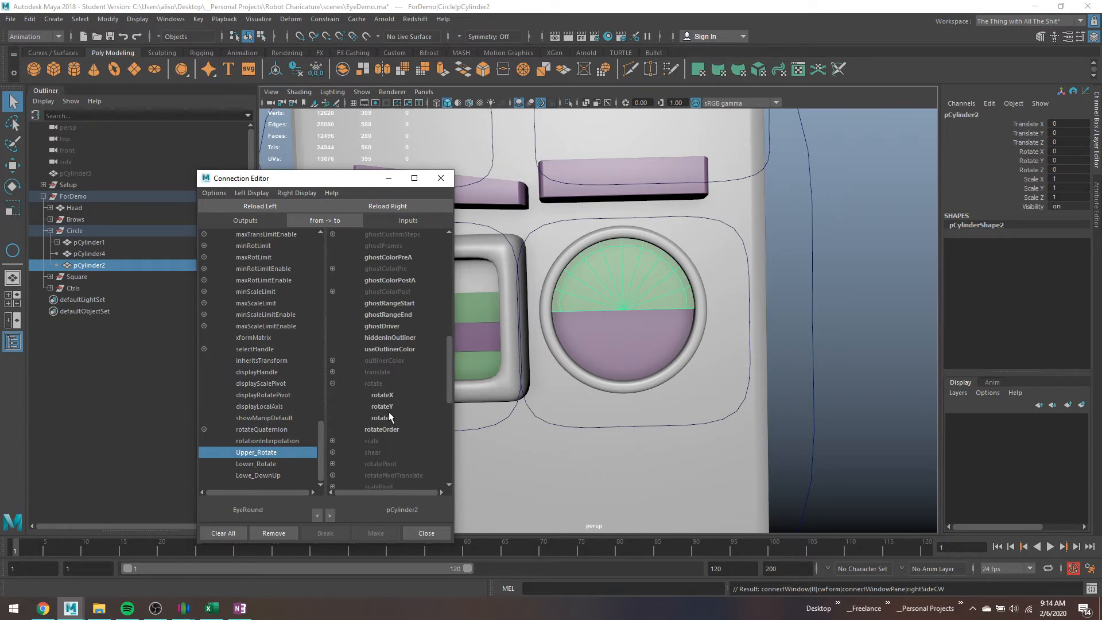
pyautogui.click(383, 407)
# Test the EyeRound control's Upper Rotate attribute by varying its value, and reset it to 0.
pyautogui.click(747, 284)
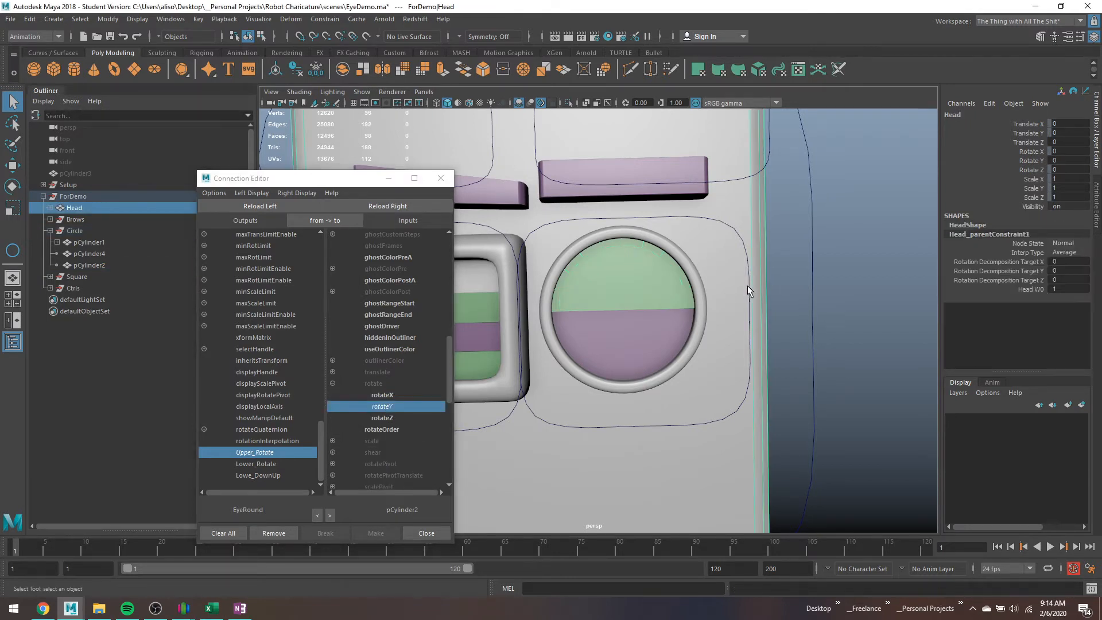
pyautogui.click(1027, 216)
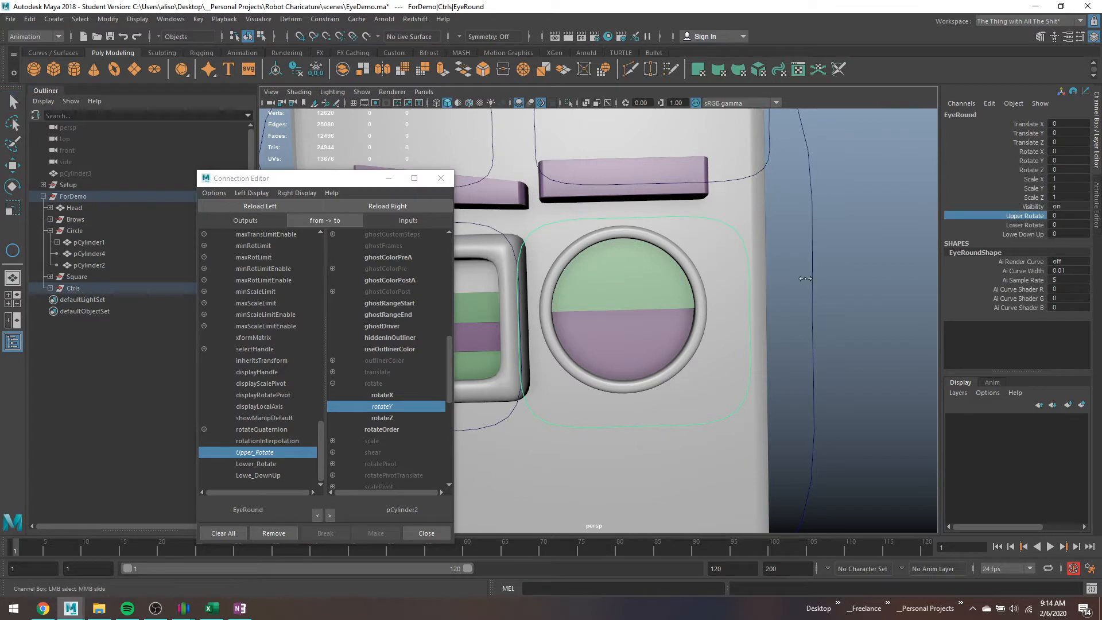
pyautogui.moveTo(806, 279); pyautogui.dragTo(775, 321, button='middle')
pyautogui.doubleClick(1065, 216)
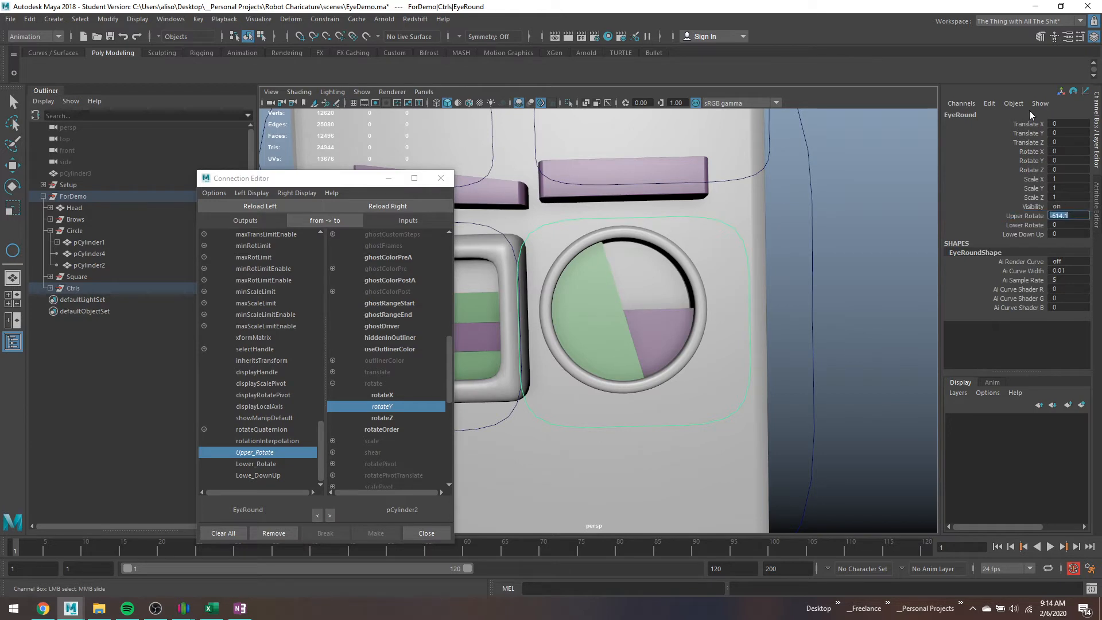
pyautogui.write('0')
pyautogui.press('Return')
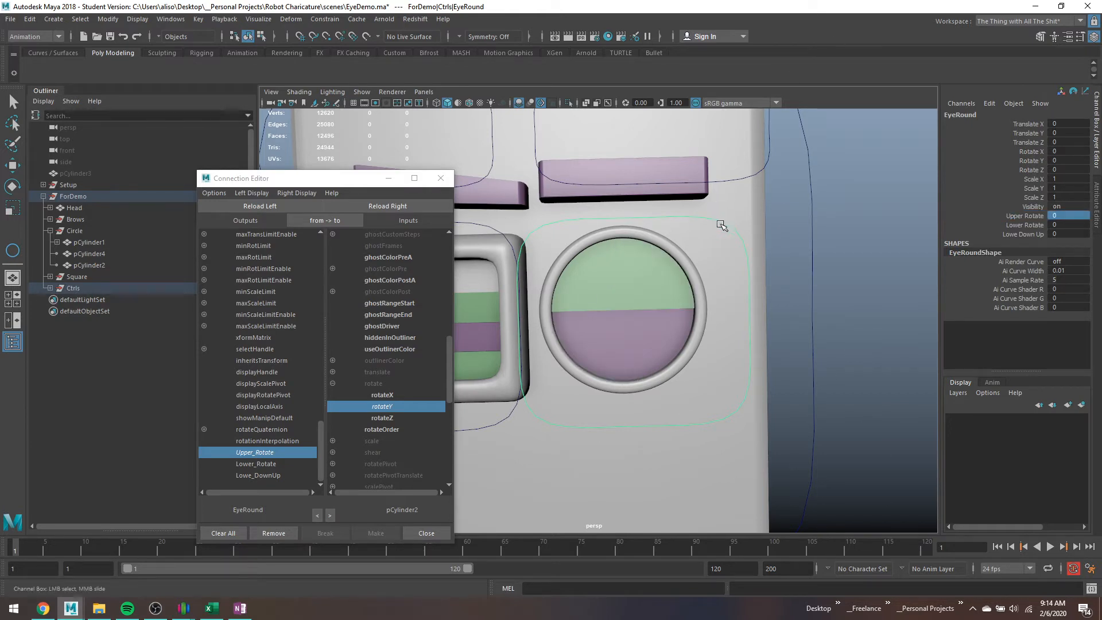
# Connect EyeRound's Lower_Rotate attribute to the rotateY of the round eye's purple lower half, and close the Connection Editor.
pyautogui.click(671, 335)
pyautogui.click(378, 205)
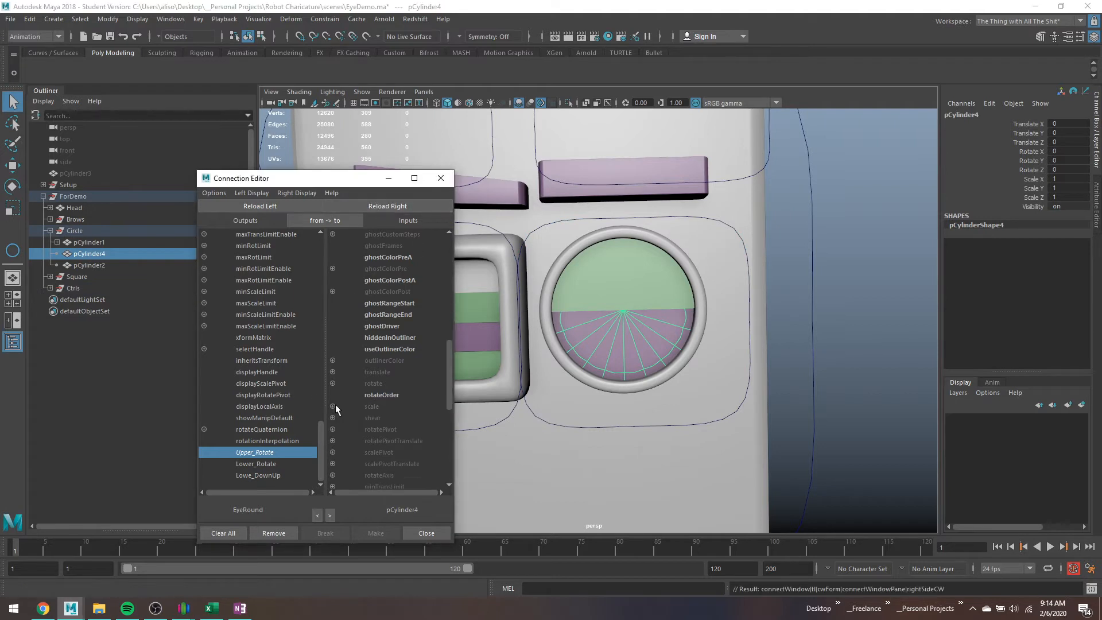
pyautogui.click(332, 383)
pyautogui.click(250, 464)
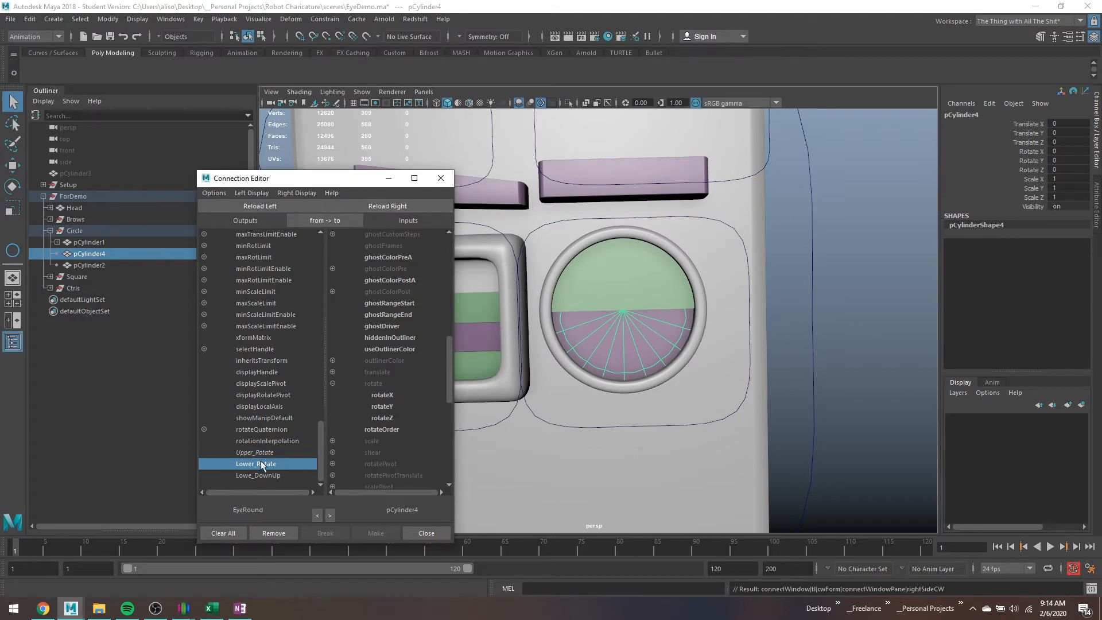
pyautogui.click(370, 406)
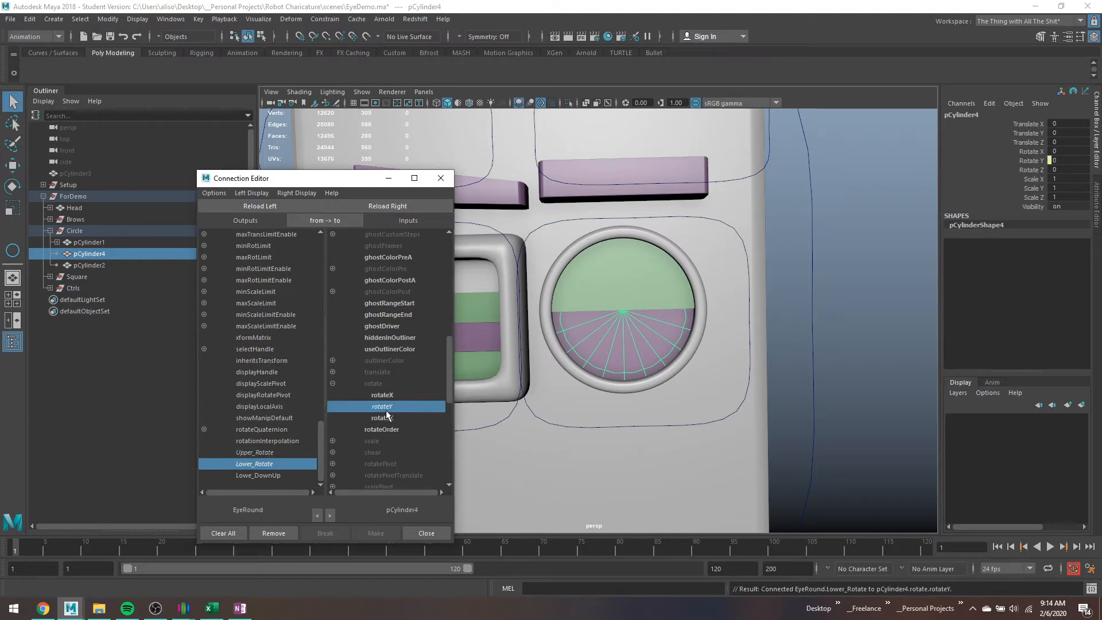
pyautogui.click(446, 184)
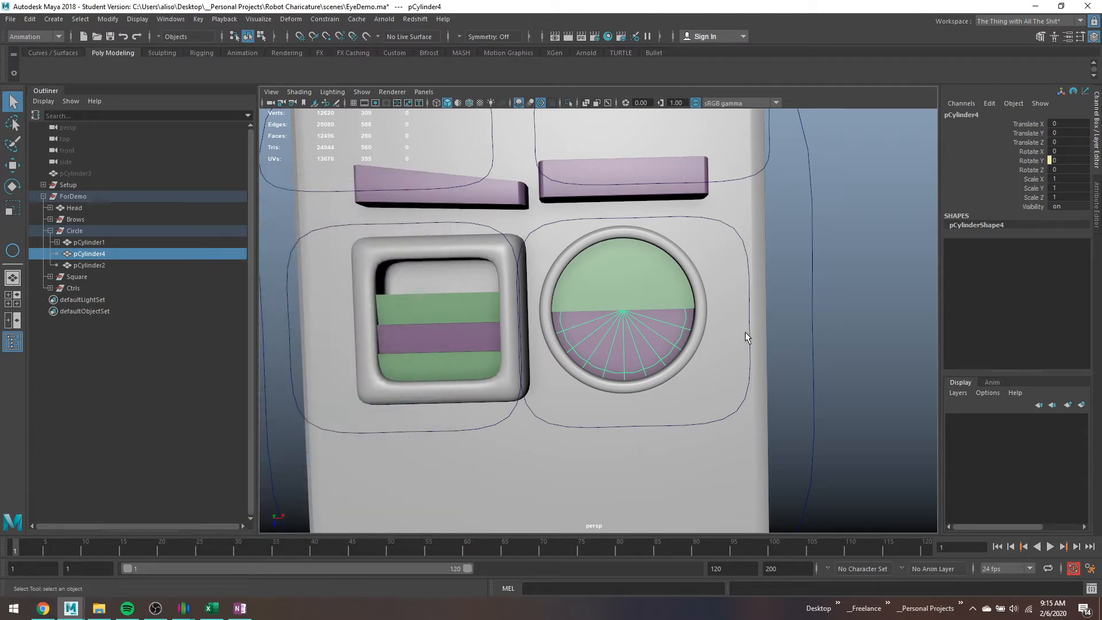
# Test the EyeRound control's Lower Rotate attribute by varying its value back and forth, and reset it to 0.
pyautogui.click(747, 331)
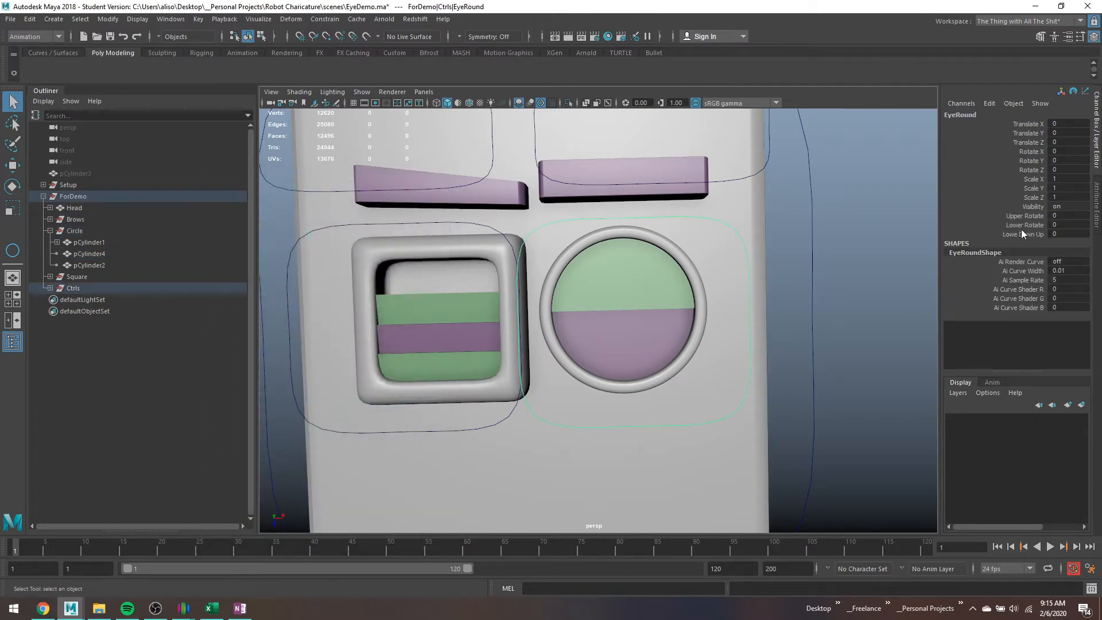
pyautogui.click(1020, 227)
pyautogui.moveTo(946, 359); pyautogui.dragTo(667, 389, button='middle')
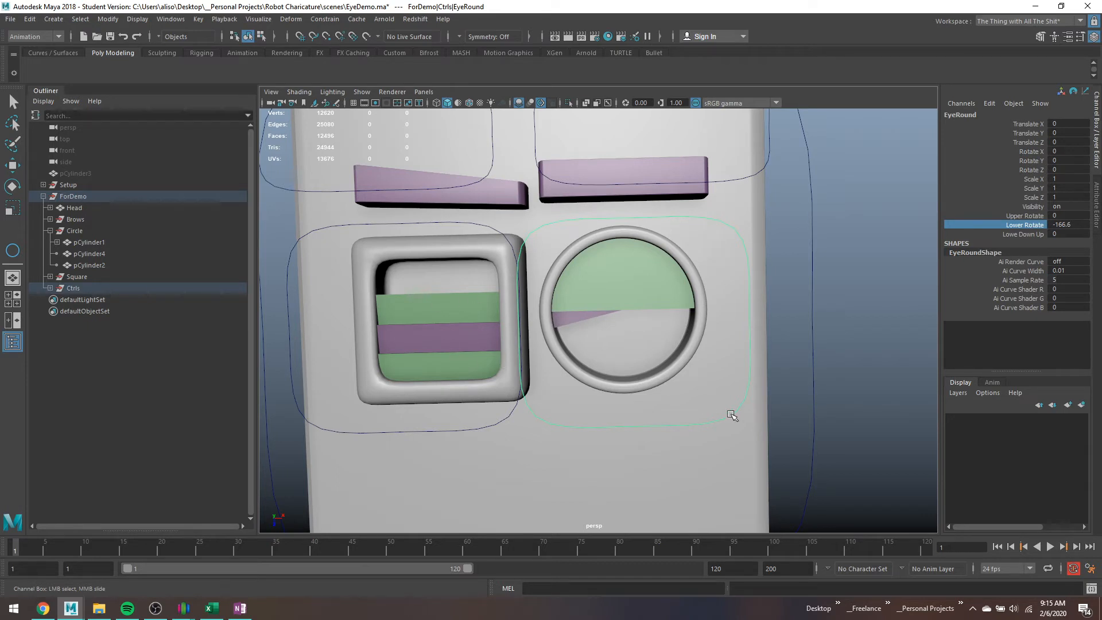
pyautogui.moveTo(747, 392); pyautogui.dragTo(853, 417, button='middle')
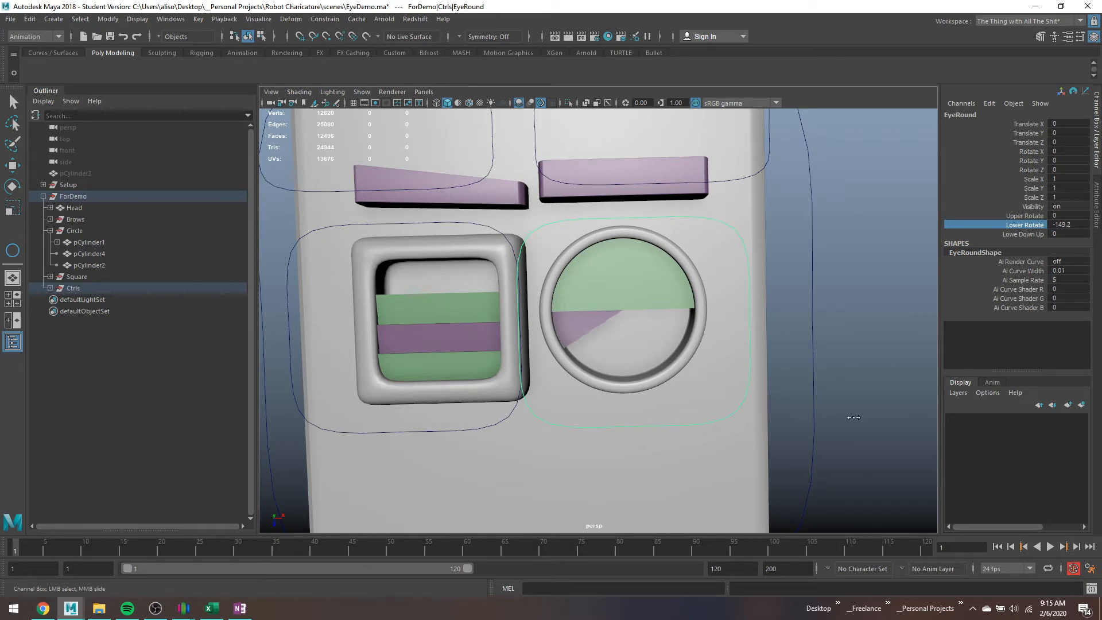
pyautogui.moveTo(737, 395); pyautogui.dragTo(924, 398, button='middle')
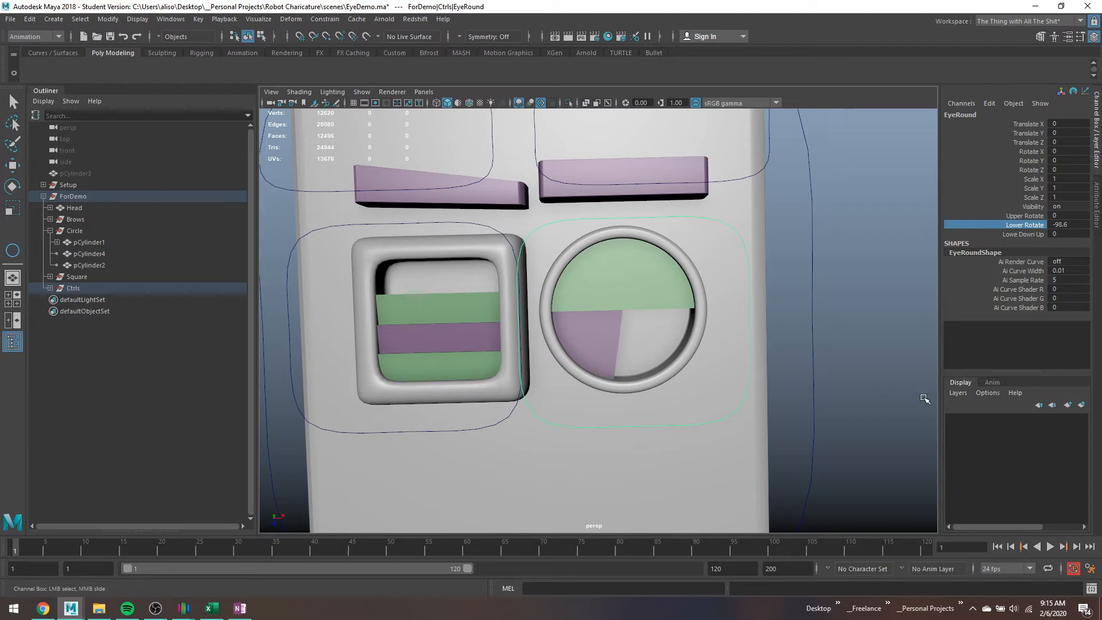
pyautogui.moveTo(809, 388); pyautogui.dragTo(1071, 322, button='middle')
pyautogui.moveTo(686, 308); pyautogui.dragTo(960, 385, button='middle')
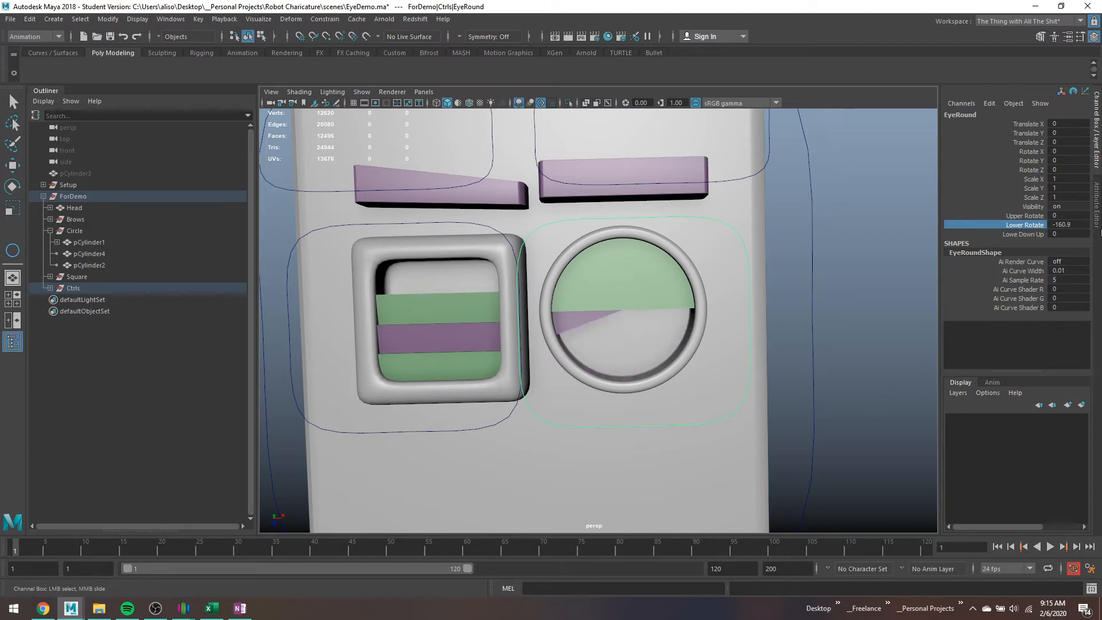
pyautogui.click(1067, 225)
pyautogui.write('0')
pyautogui.press('Return')
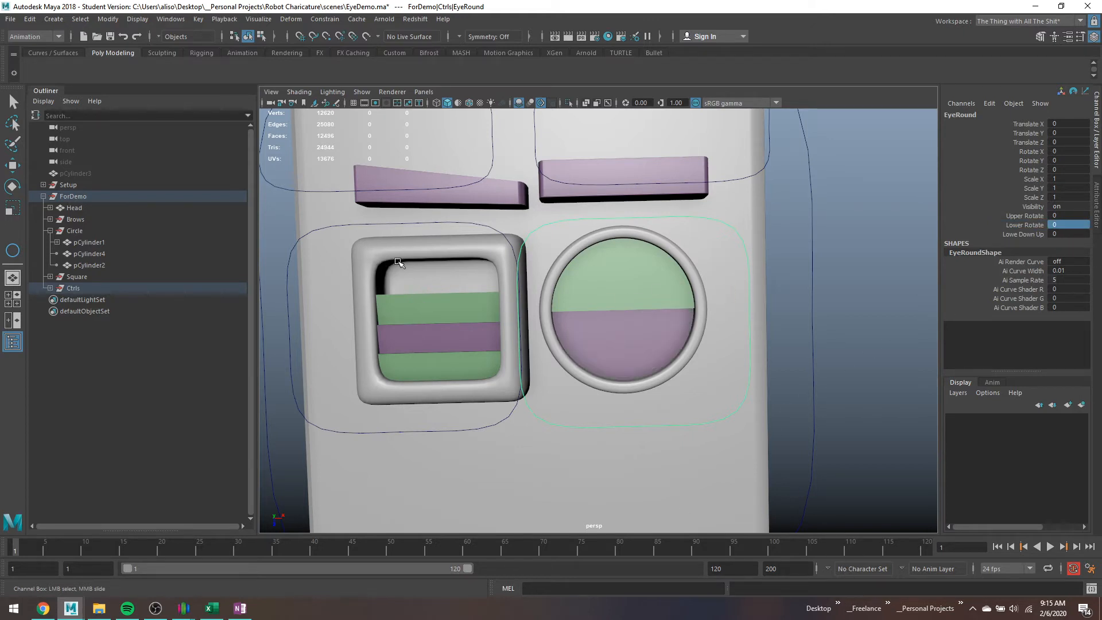
# Compare the purple lower half of the round eye with the LowerLid on the finished Setup head.
pyautogui.click(600, 345)
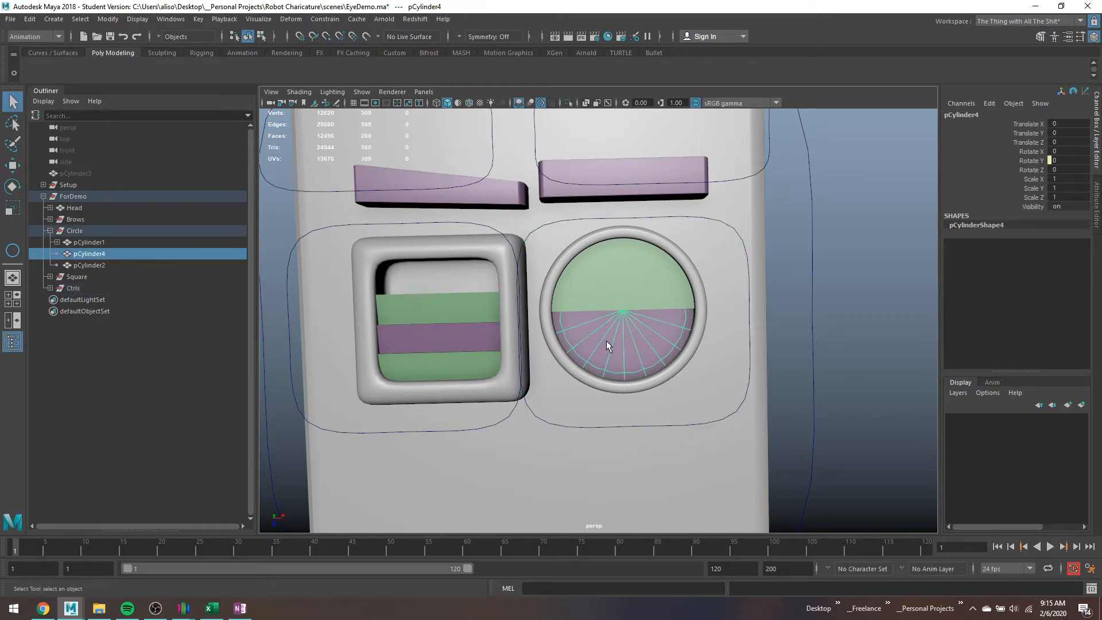
pyautogui.scroll(3, 619, 273)
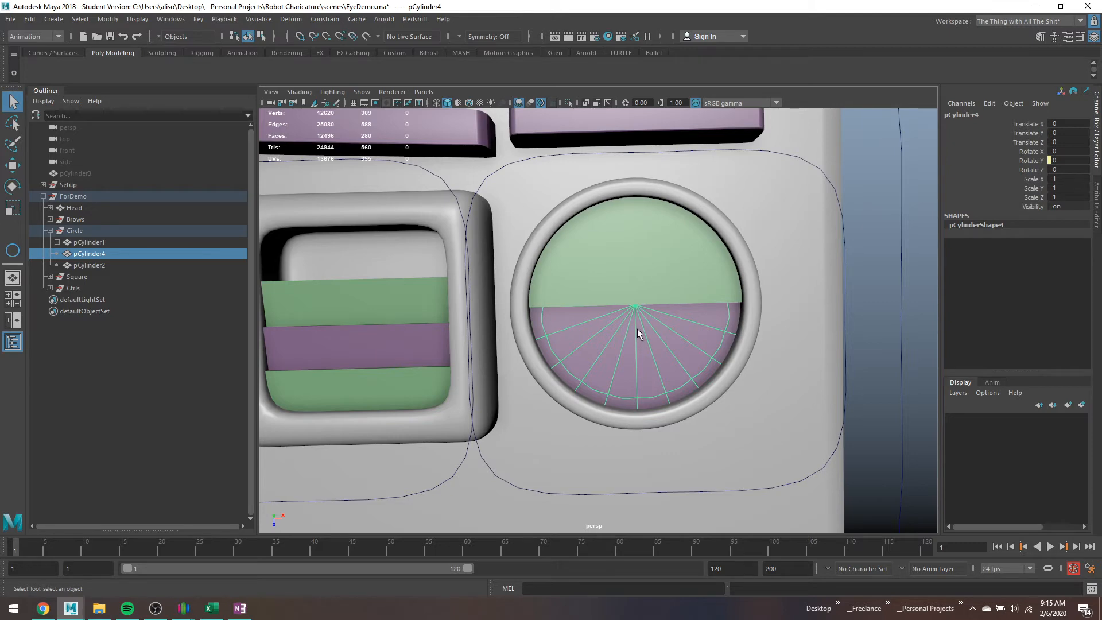
pyautogui.keyDown('alt'); pyautogui.moveTo(637, 328); pyautogui.dragTo(451, 339, button='right'); pyautogui.keyUp('alt')
pyautogui.keyDown('alt'); pyautogui.moveTo(269, 333); pyautogui.dragTo(468, 322, button='middle'); pyautogui.keyUp('alt')
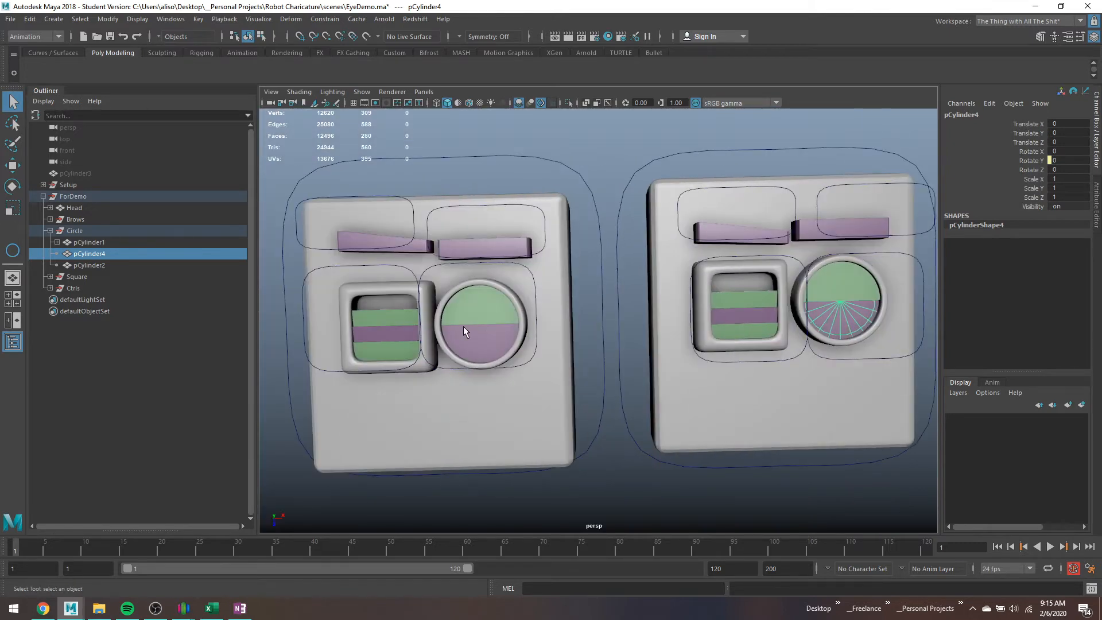
pyautogui.click(463, 328)
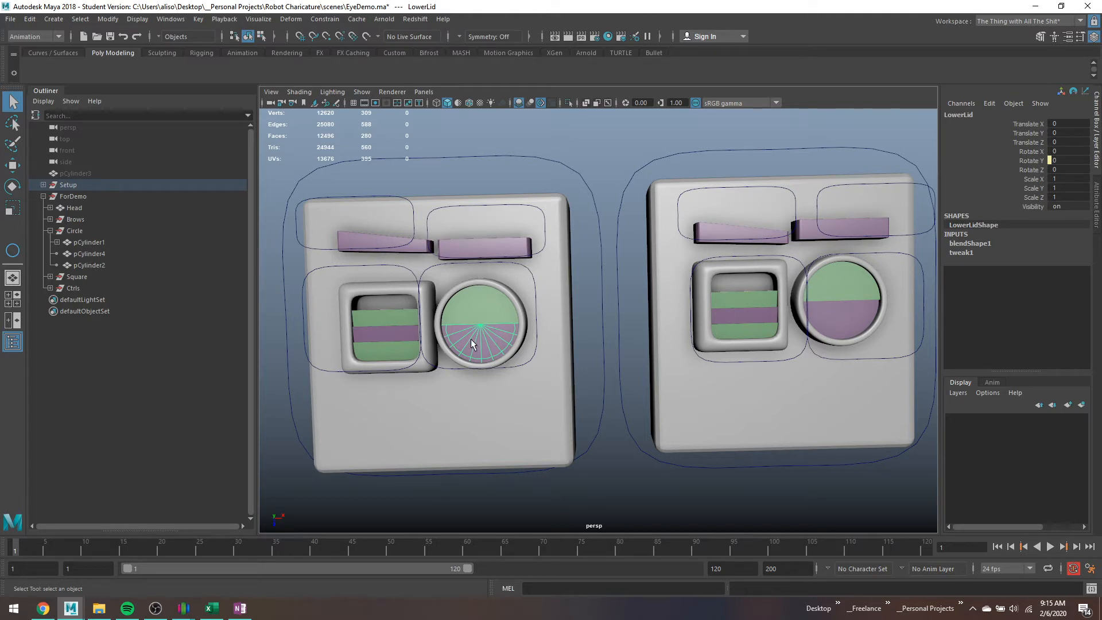
pyautogui.keyDown('alt'); pyautogui.moveTo(746, 370); pyautogui.dragTo(559, 364, button='middle'); pyautogui.keyUp('alt')
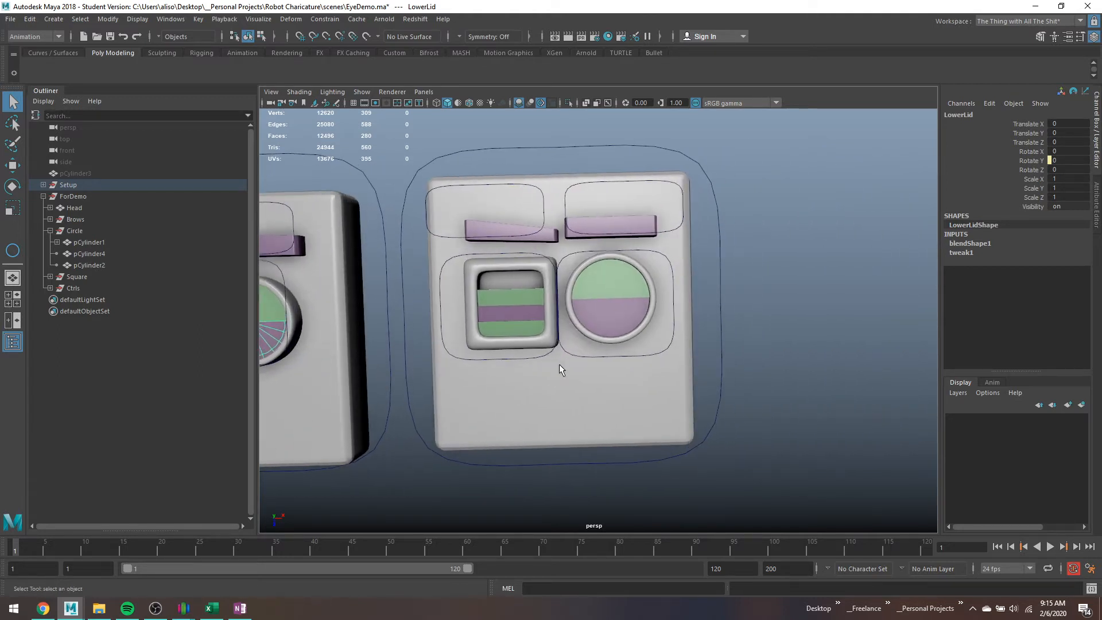
pyautogui.scroll(3, 565, 321)
pyautogui.click(595, 313)
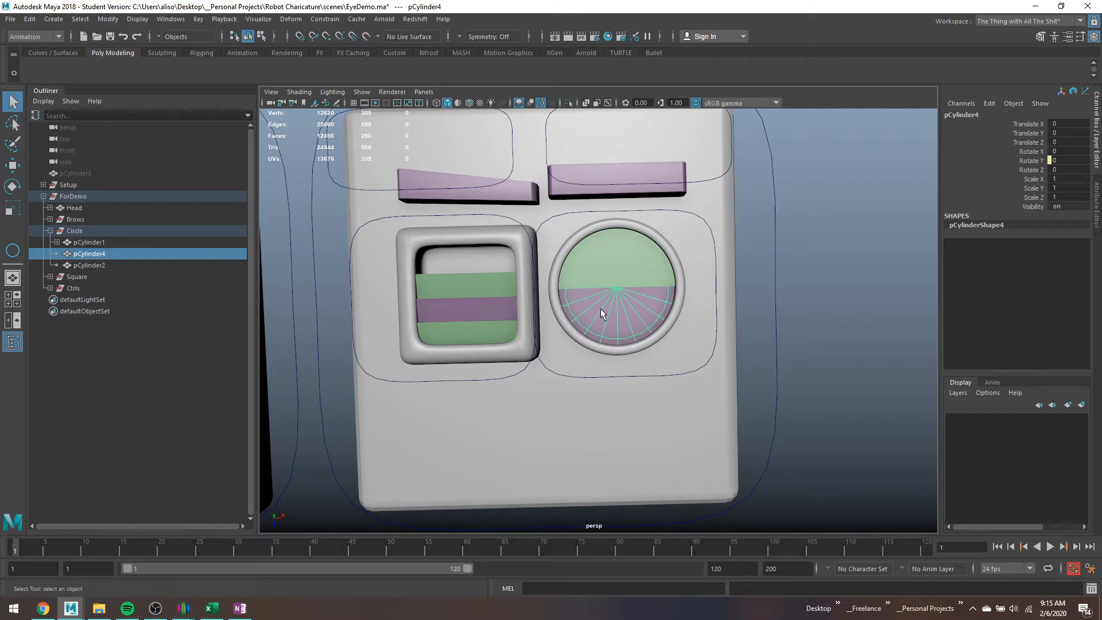
pyautogui.scroll(2, 628, 324)
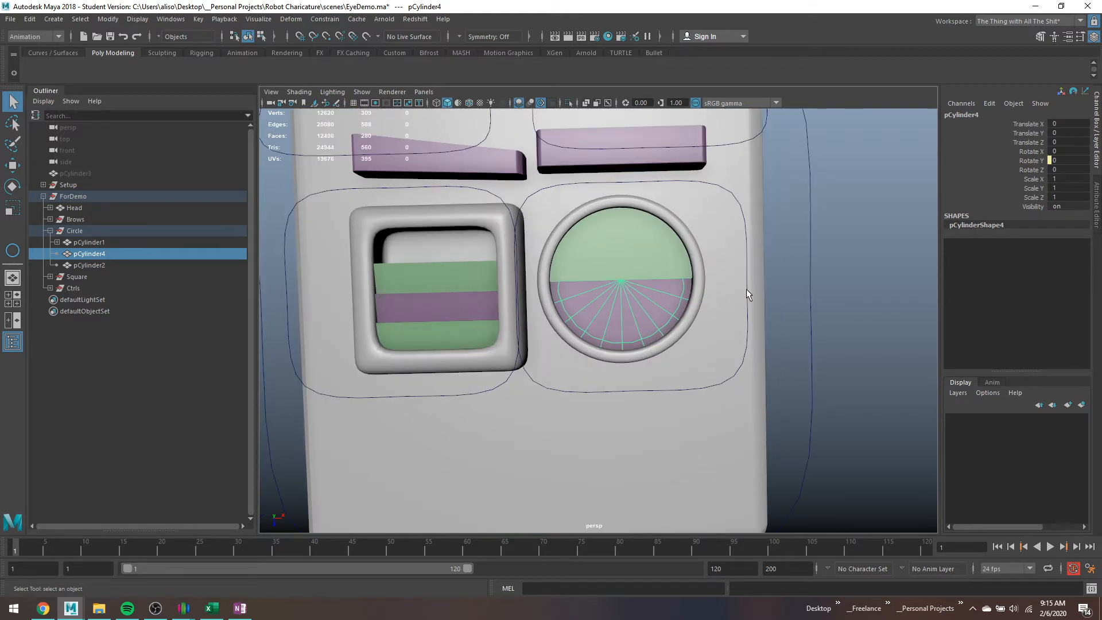
# Open Set Driven Key for the EyeRound control and load EyeRound as the driver.
pyautogui.click(746, 288)
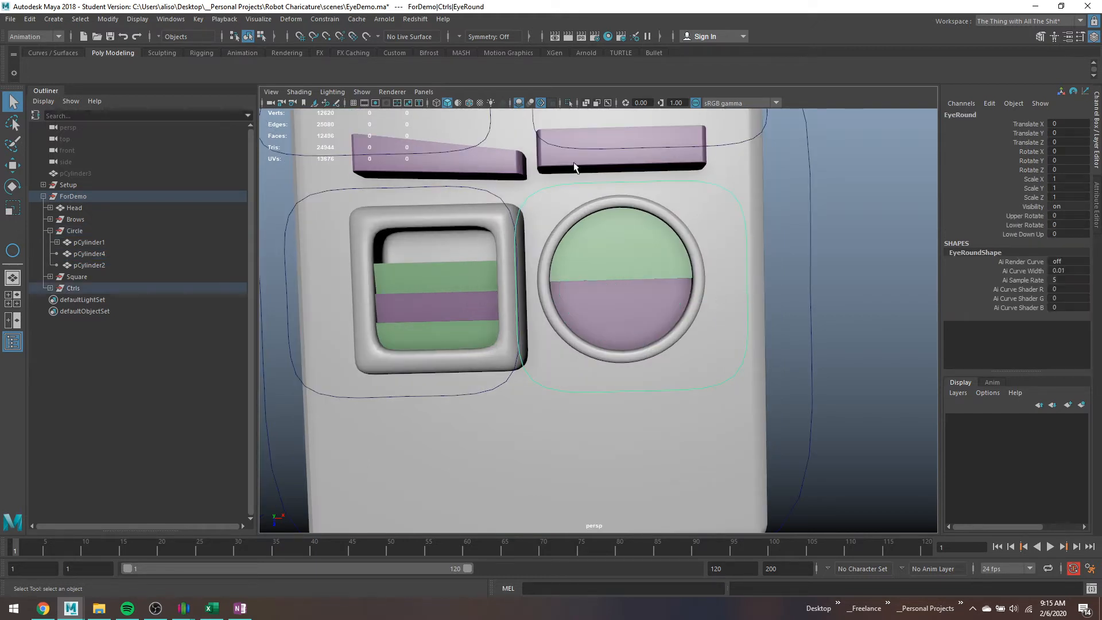
pyautogui.click(171, 19)
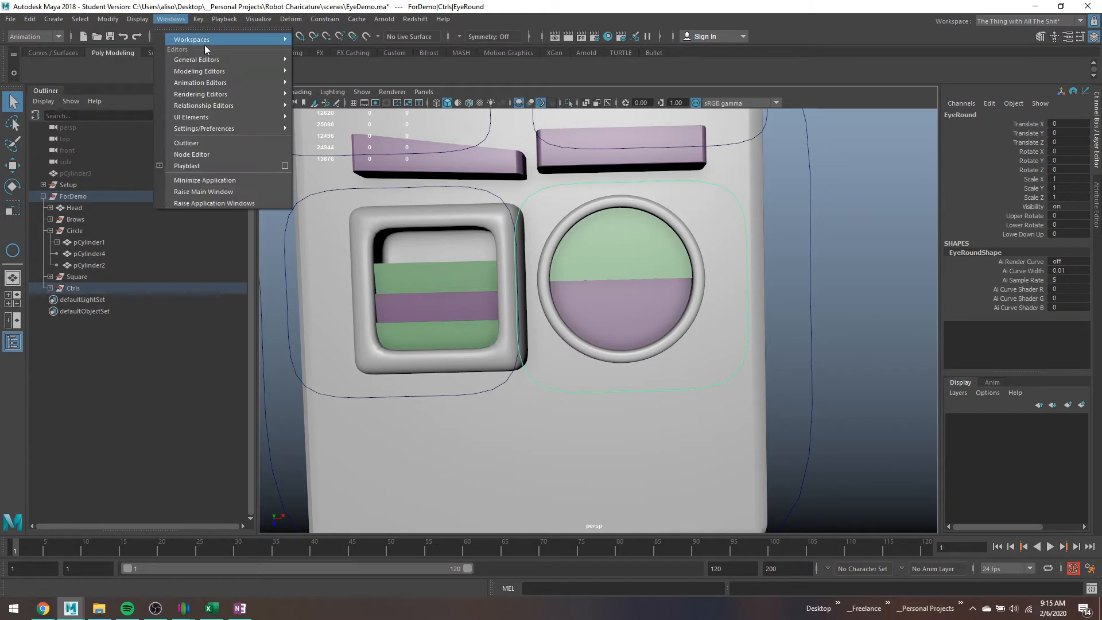
pyautogui.moveTo(195, 21)
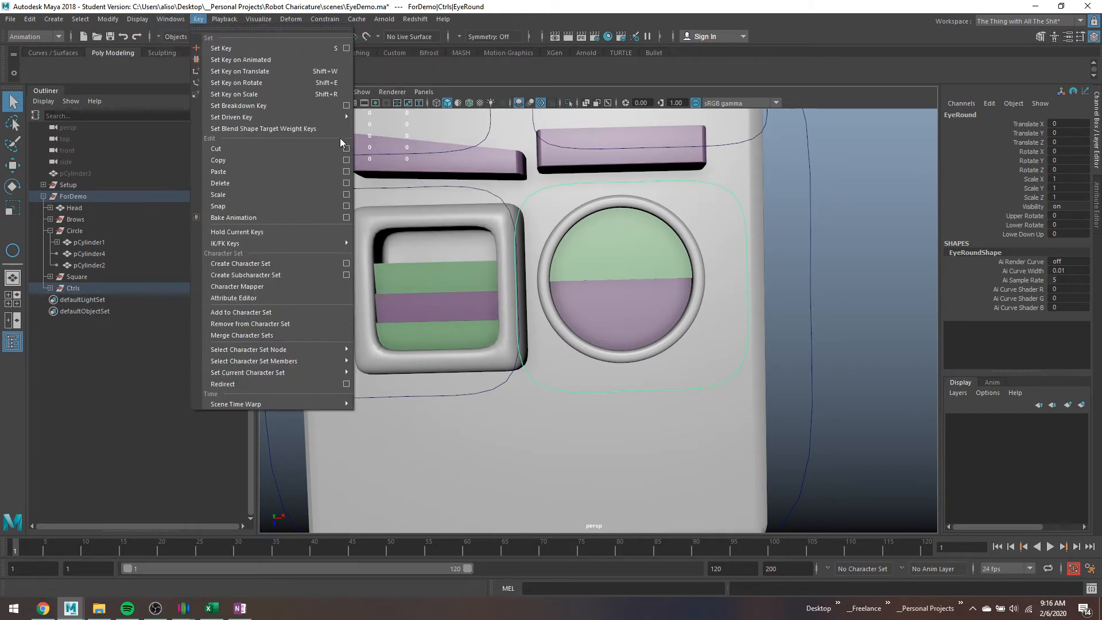
pyautogui.moveTo(338, 118)
pyautogui.click(373, 122)
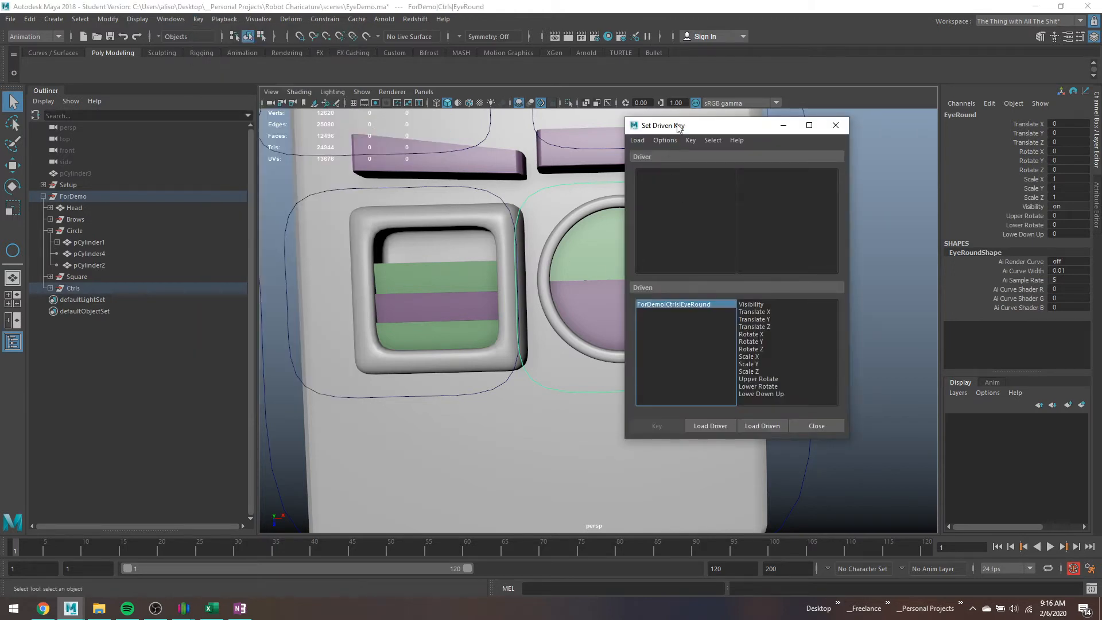
pyautogui.moveTo(679, 127); pyautogui.dragTo(175, 128)
pyautogui.click(223, 425)
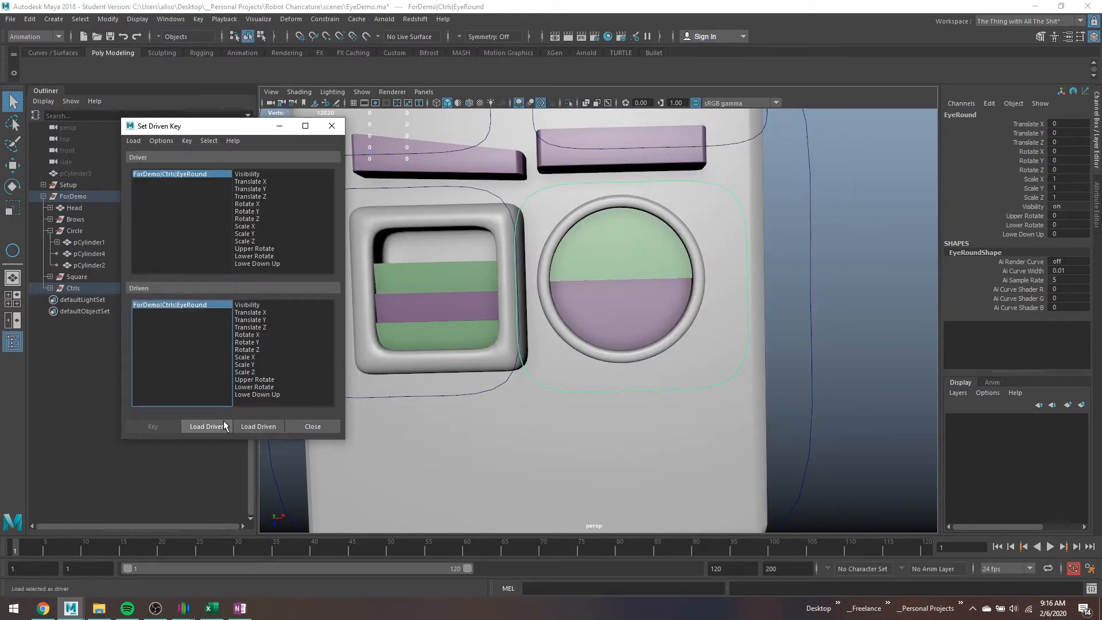
# Duplicate the round eye's purple lower half and move the copy sideways off the eye, about 9.14 units along X.
pyautogui.click(624, 321)
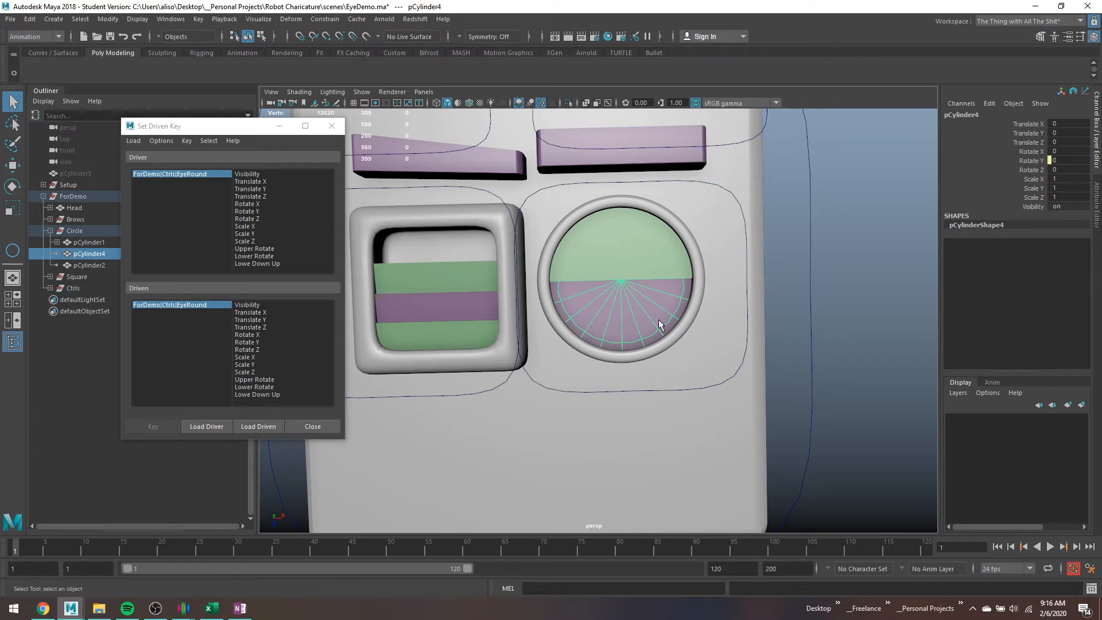
pyautogui.press('r')
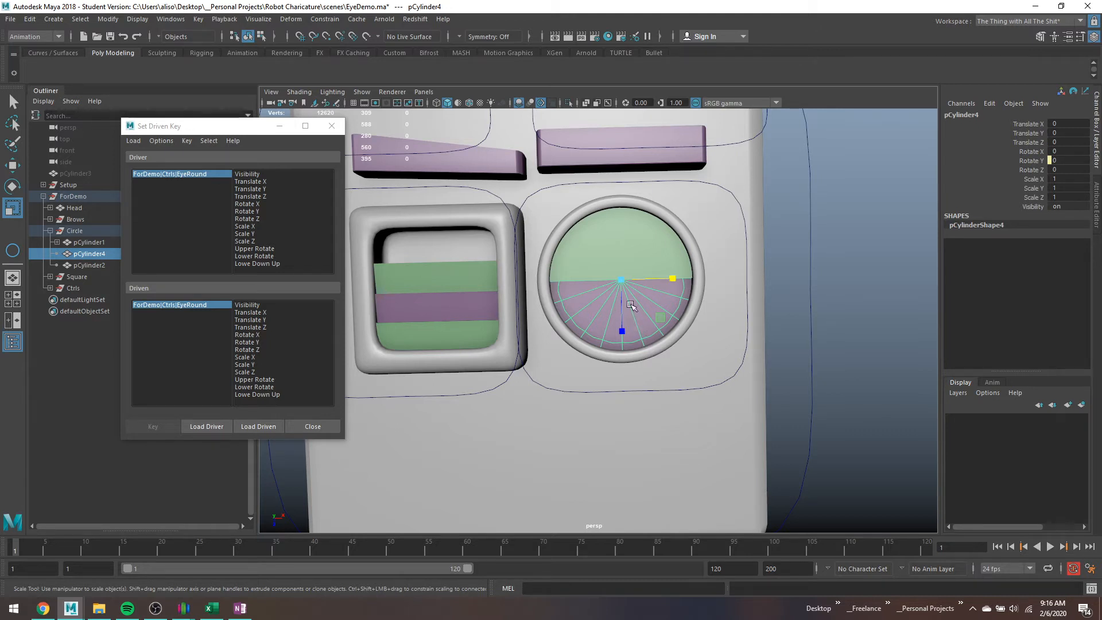
pyautogui.press('q')
pyautogui.press('w')
pyautogui.hotkey('ctrl', 'd')
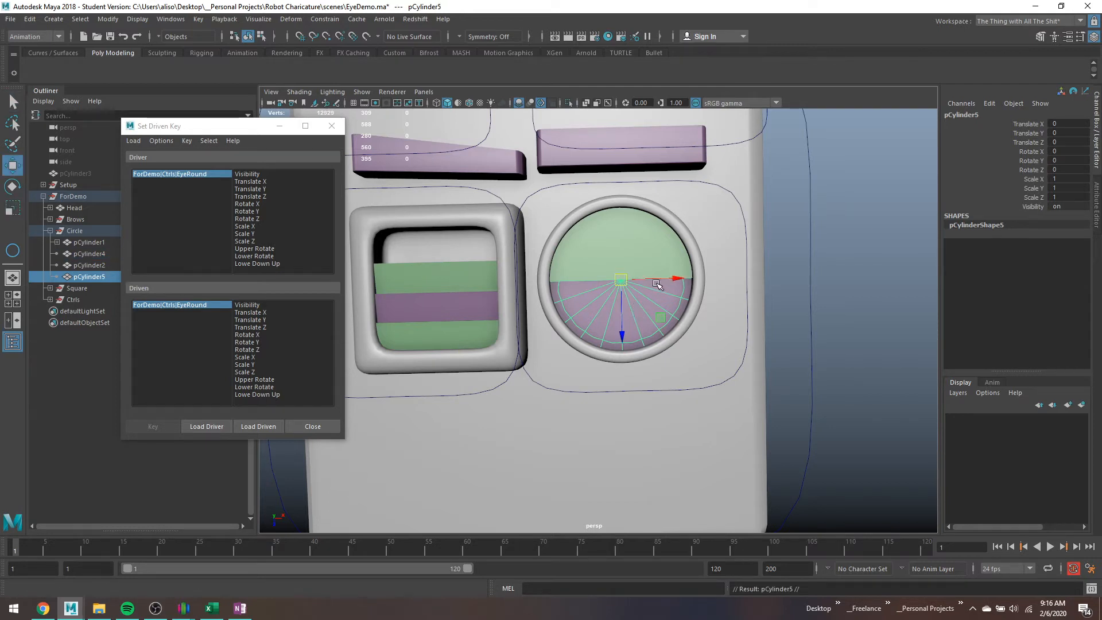
pyautogui.moveTo(672, 279); pyautogui.dragTo(869, 275)
pyautogui.click(634, 320)
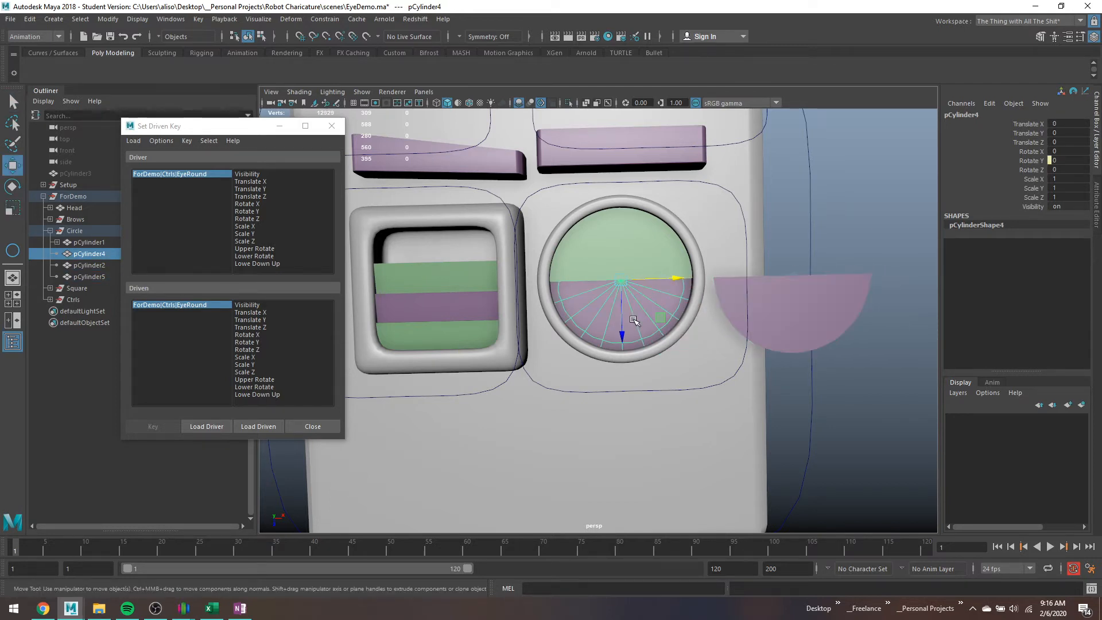
pyautogui.click(801, 317)
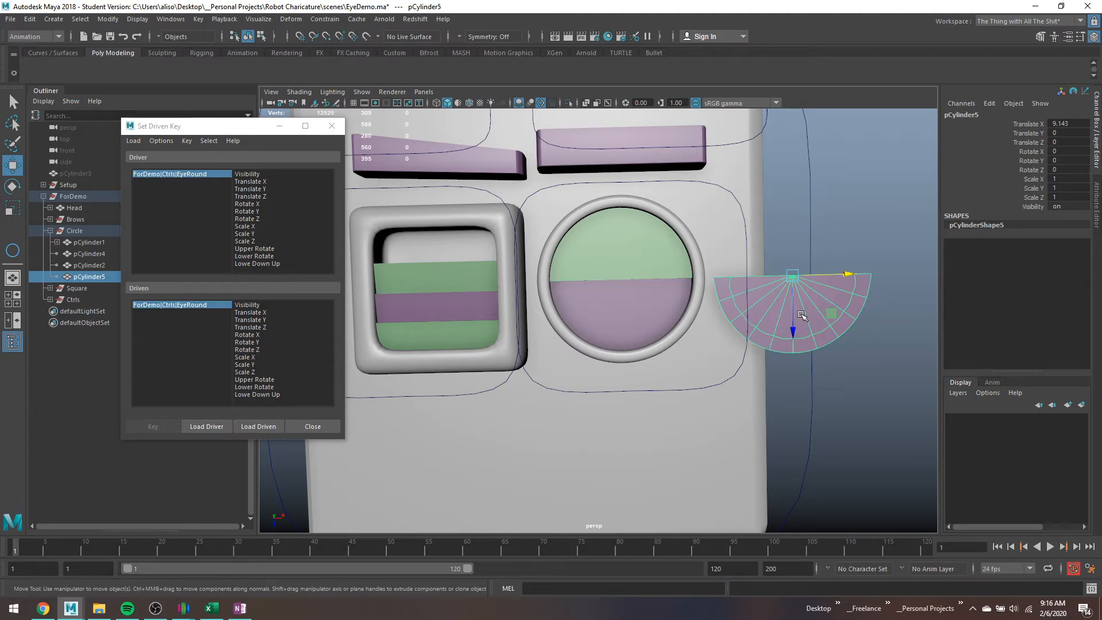
# Duplicate the original purple half, snap the copy's pivot to the eye's bottom edge, and scale it to about 0.27 in Z and 0.68 in X.
pyautogui.click(646, 326)
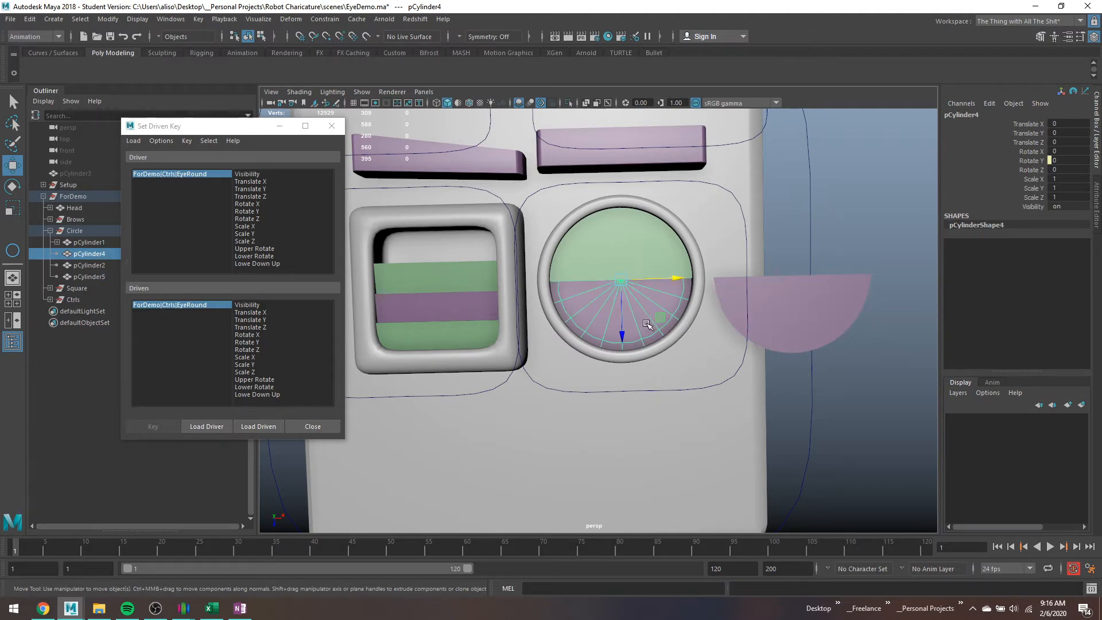
pyautogui.hotkey('ctrl', 'd')
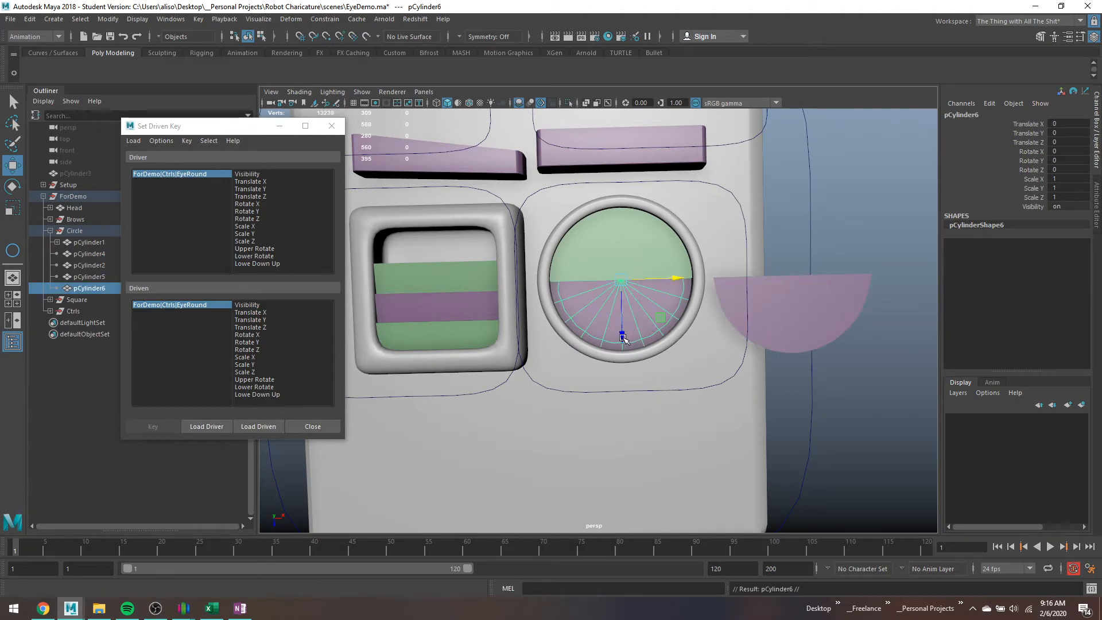
pyautogui.press('d')
pyautogui.press('v')
pyautogui.moveTo(622, 338); pyautogui.dragTo(623, 358)
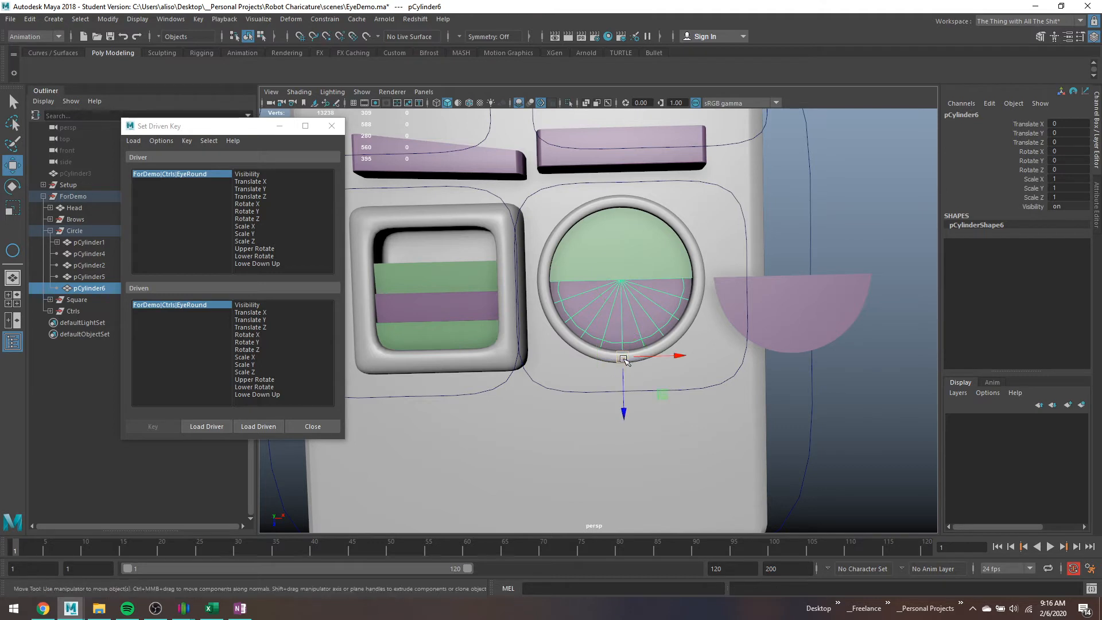
pyautogui.press('r')
pyautogui.moveTo(623, 405); pyautogui.dragTo(621, 358)
pyautogui.scroll(2, 631, 359)
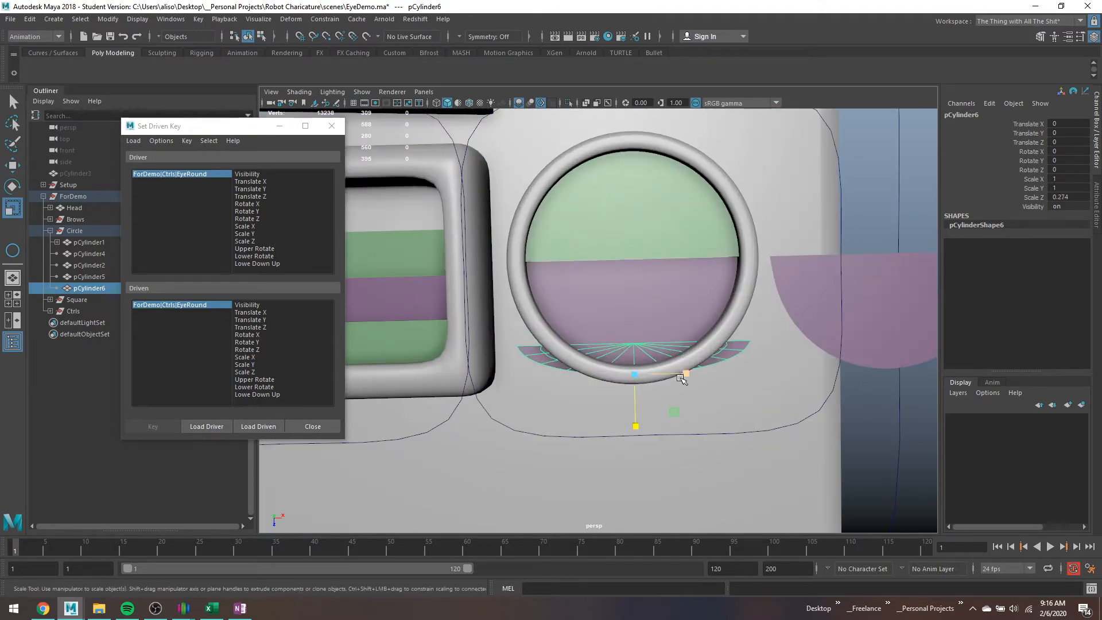
pyautogui.moveTo(686, 374); pyautogui.dragTo(667, 376)
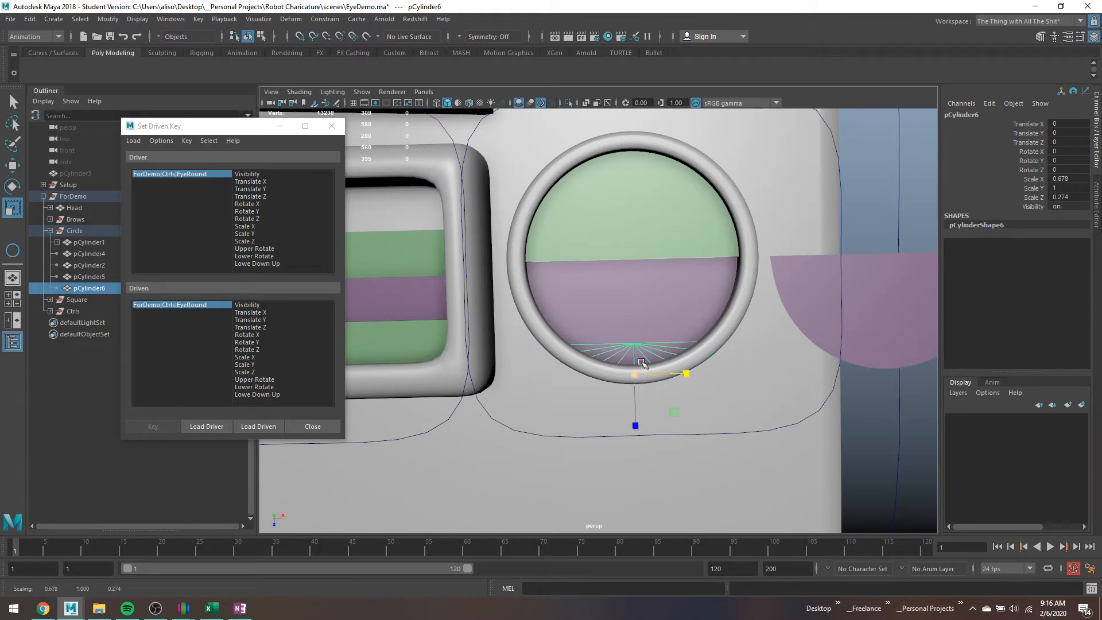
pyautogui.click(624, 325)
pyautogui.click(646, 359)
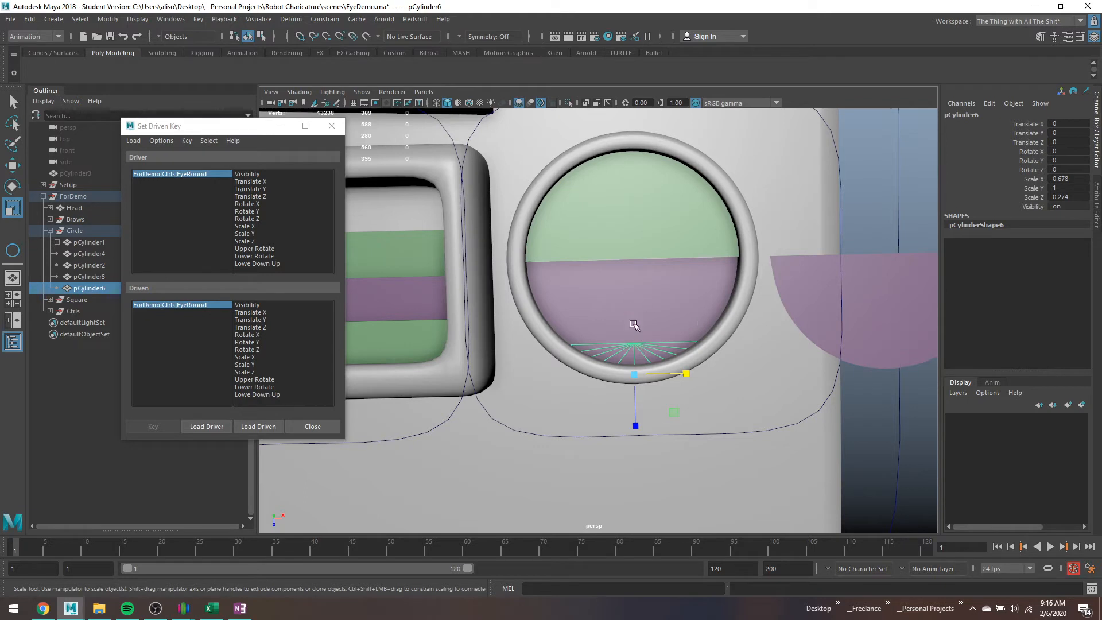
# Delete the original connected purple half and its squashed duplicate from the round eye.
pyautogui.click(639, 259)
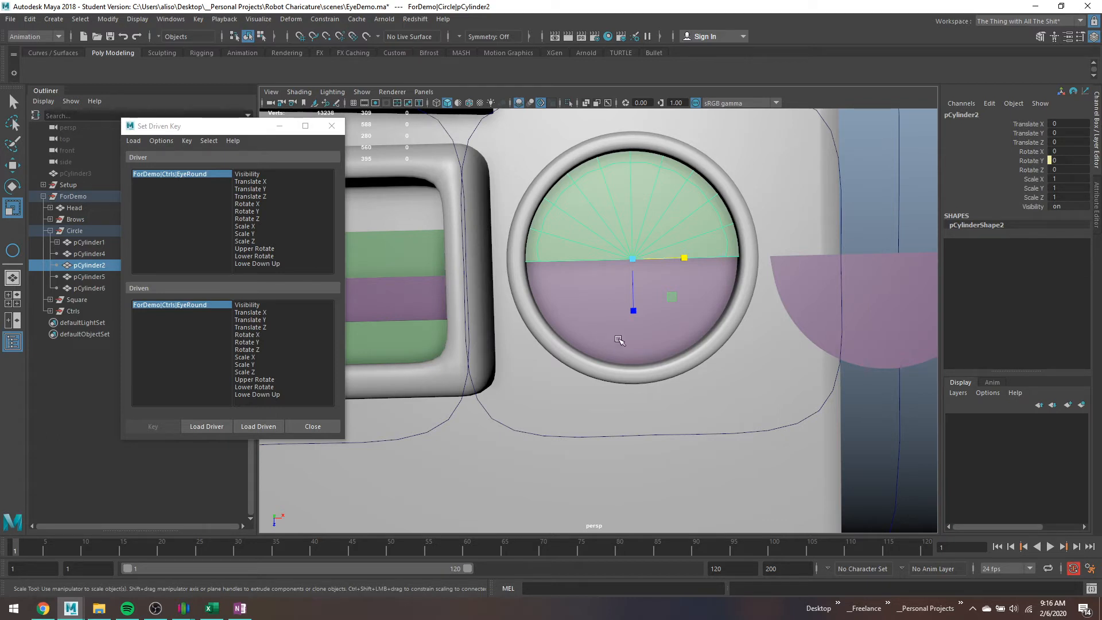
pyautogui.click(620, 340)
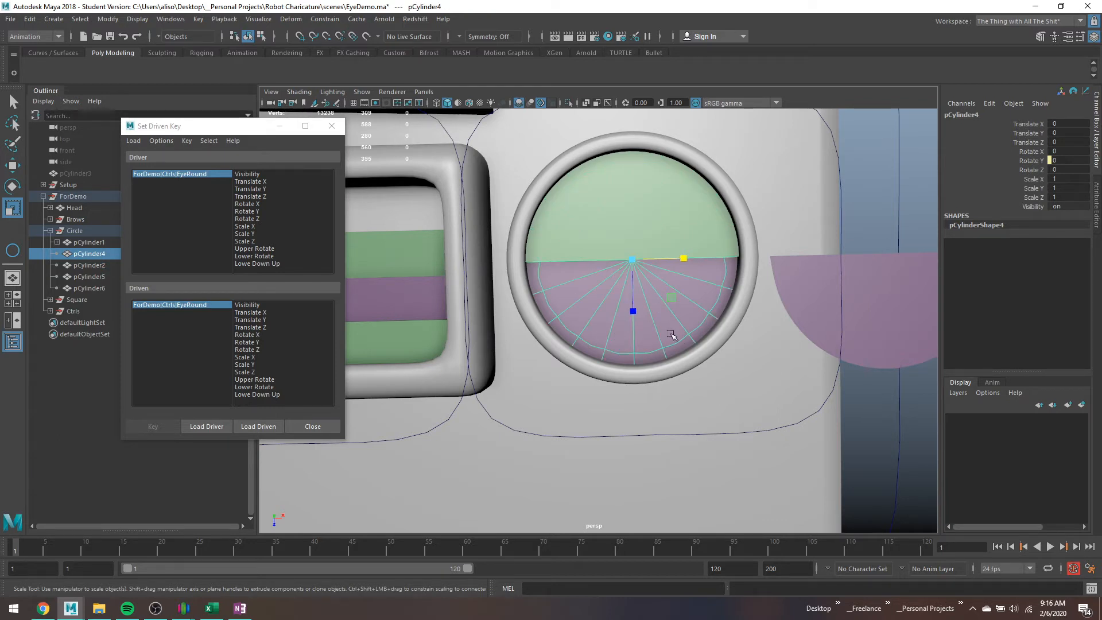
pyautogui.press('q')
pyautogui.keyDown('shift'); pyautogui.click(653, 357); pyautogui.keyUp('shift')
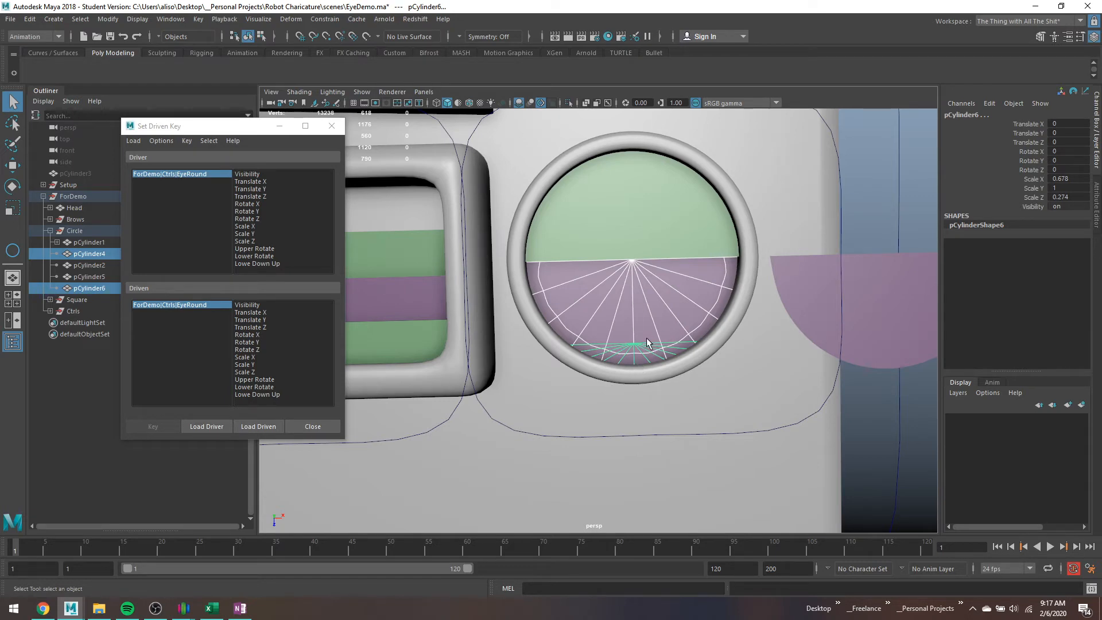
pyautogui.press('Delete')
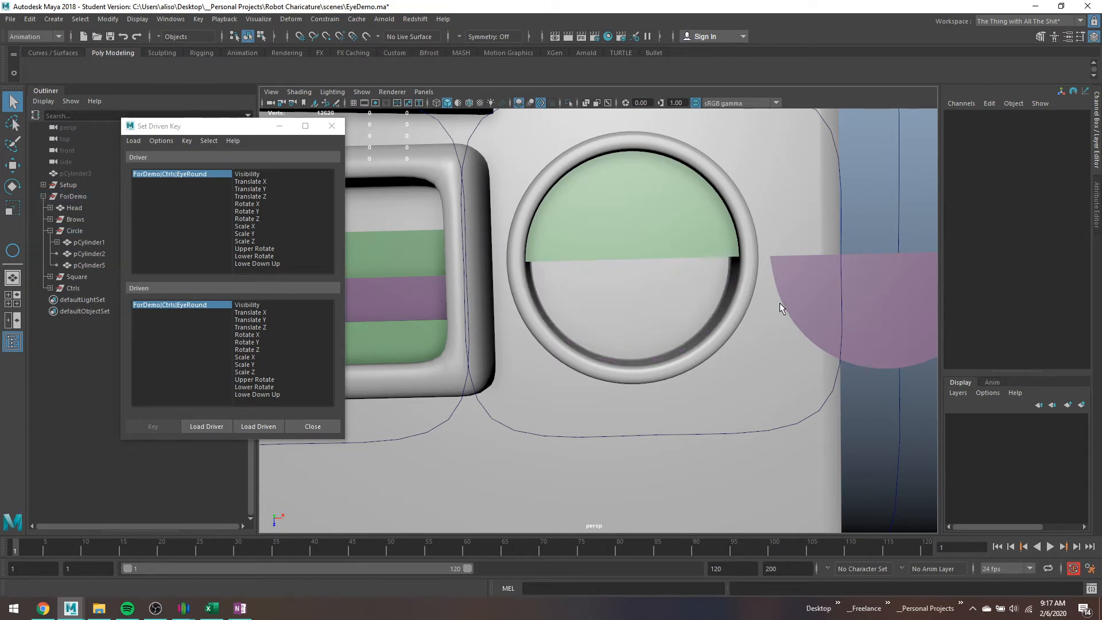
# Return the spare purple half to the round eye by setting its Translate X to 0.
pyautogui.click(794, 291)
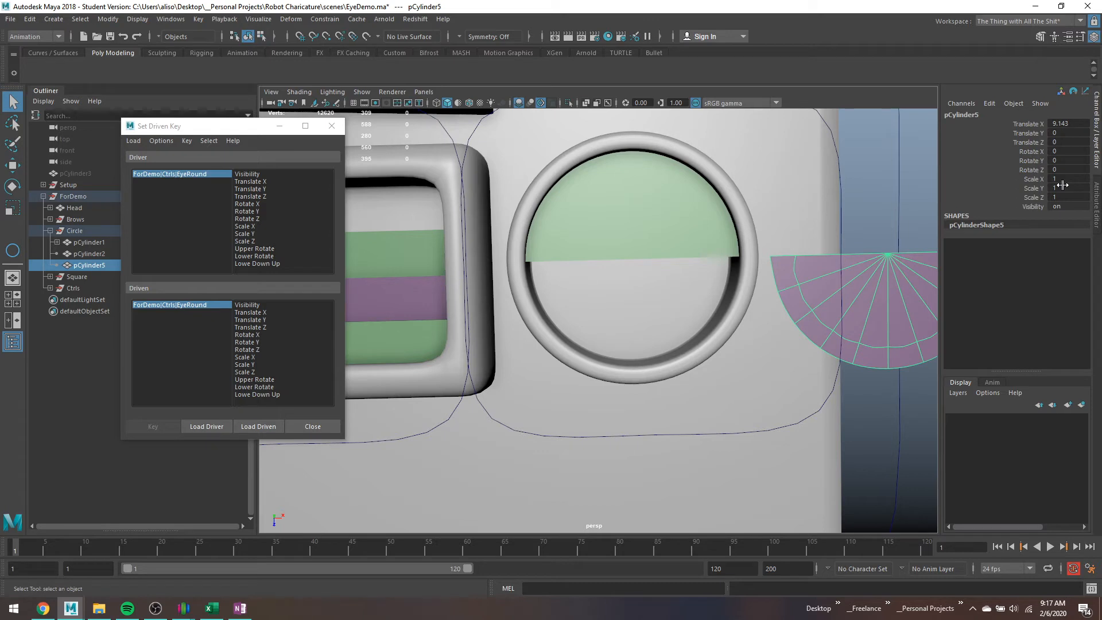
pyautogui.moveTo(1071, 179); pyautogui.dragTo(1069, 196)
pyautogui.click(1066, 124)
pyautogui.write('0')
pyautogui.press('Return')
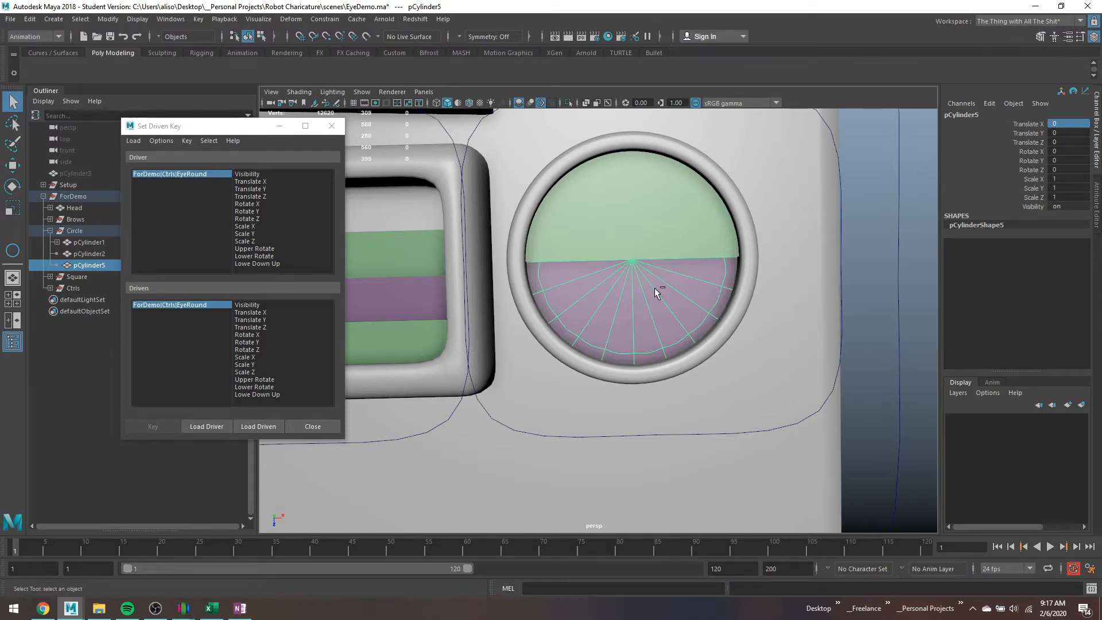
# Group the purple lower half, center the group's pivot, and move that pivot down to the bottom edge of the round eye's ring.
pyautogui.hotkey('ctrl', 'g')
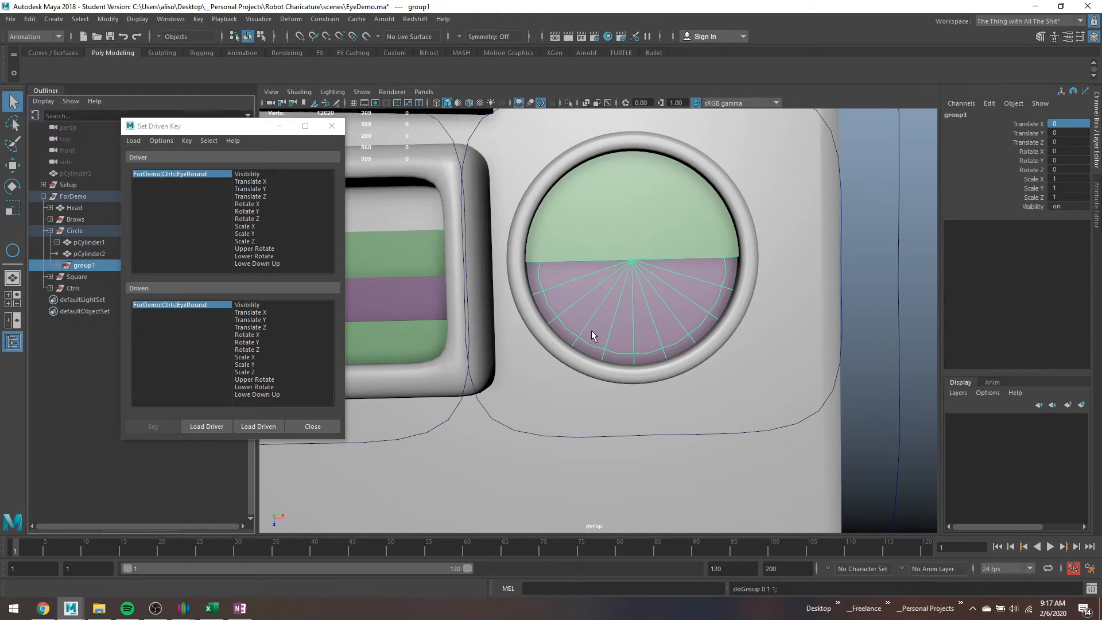
pyautogui.press('e')
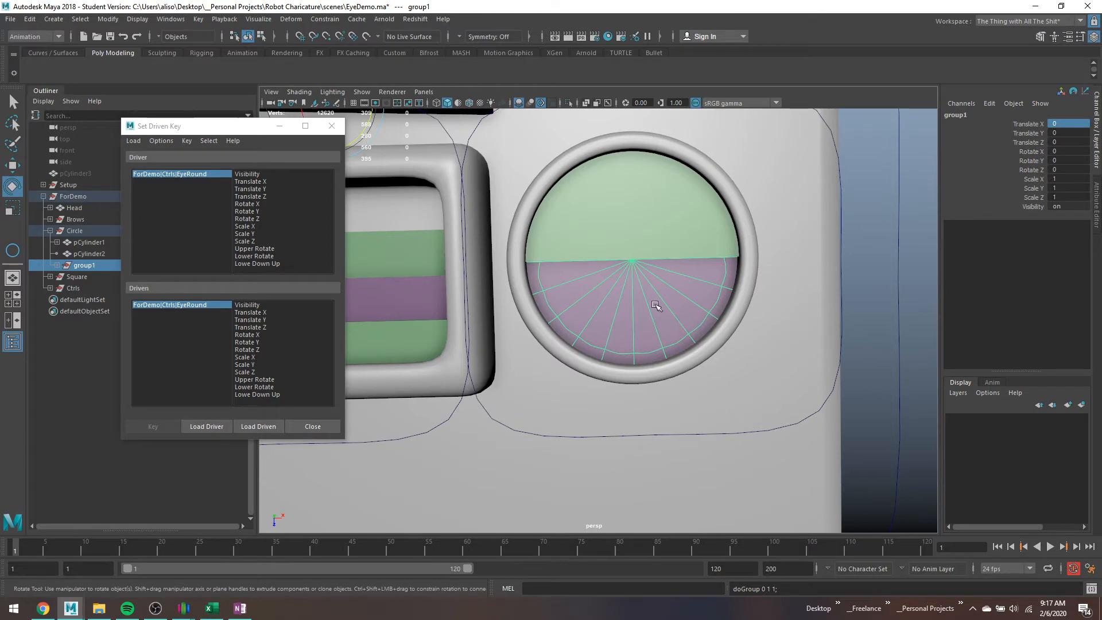
pyautogui.scroll(-5, 655, 305)
pyautogui.click(108, 19)
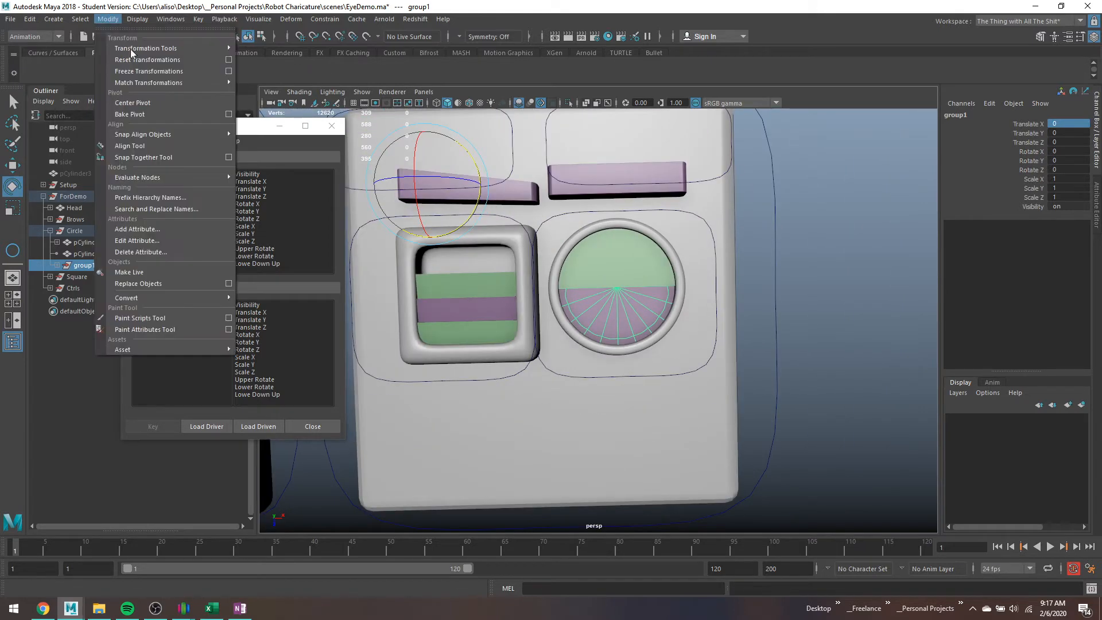
pyautogui.click(143, 104)
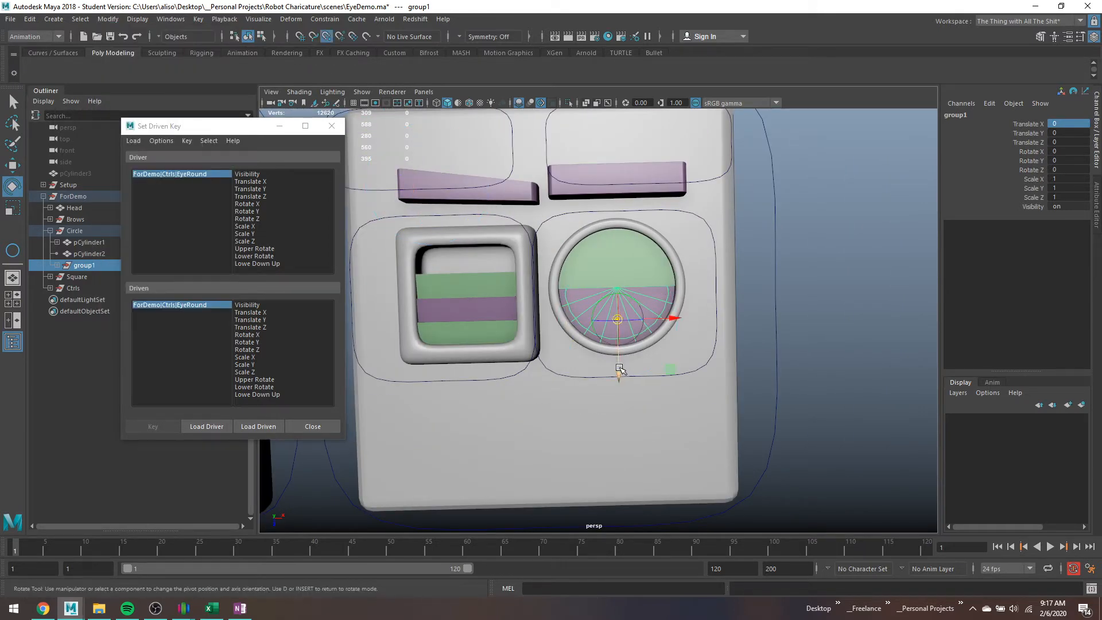
pyautogui.moveTo(620, 370); pyautogui.dragTo(621, 398)
pyautogui.press('d')
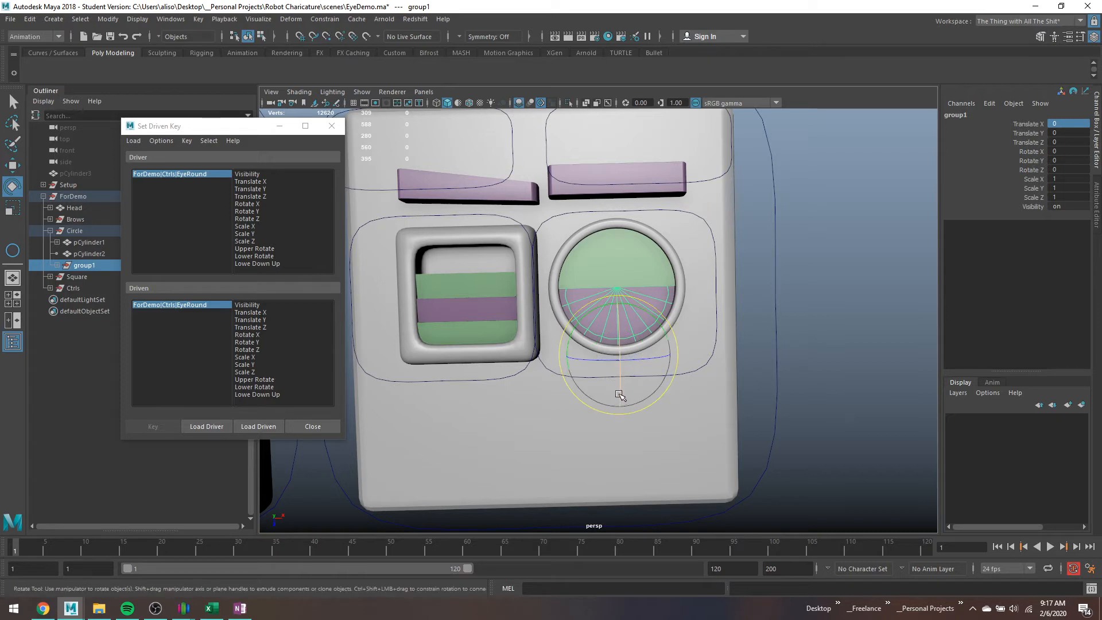
# Try scaling the purple half's group to about 0.34 in Z from its lowered pivot, and undo the scaling.
pyautogui.press('r')
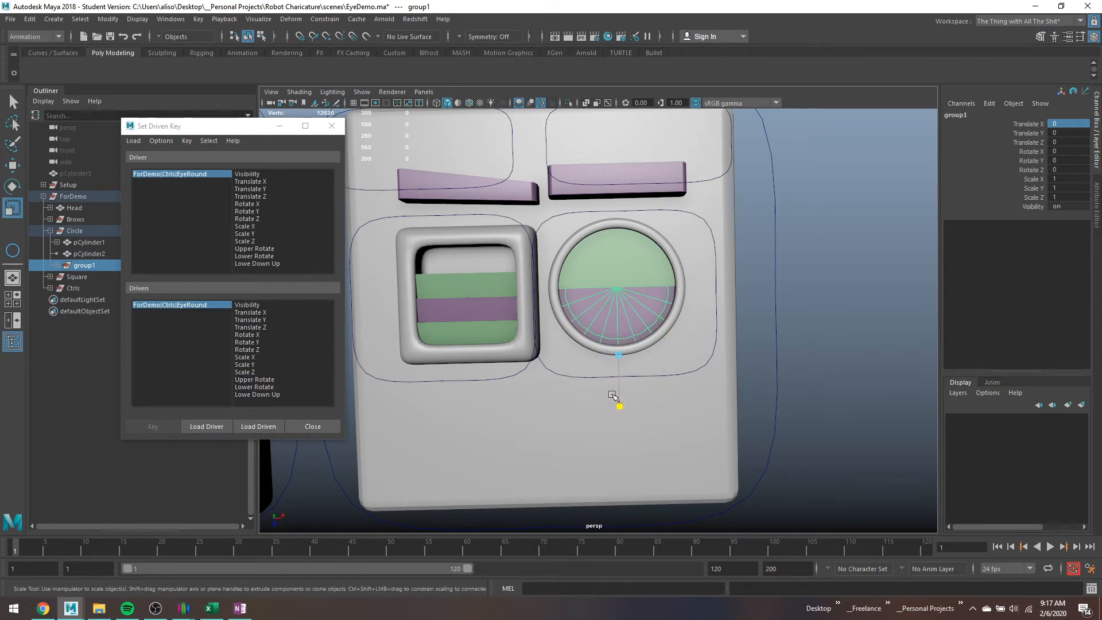
pyautogui.moveTo(612, 395); pyautogui.dragTo(612, 376)
pyautogui.scroll(3, 628, 365)
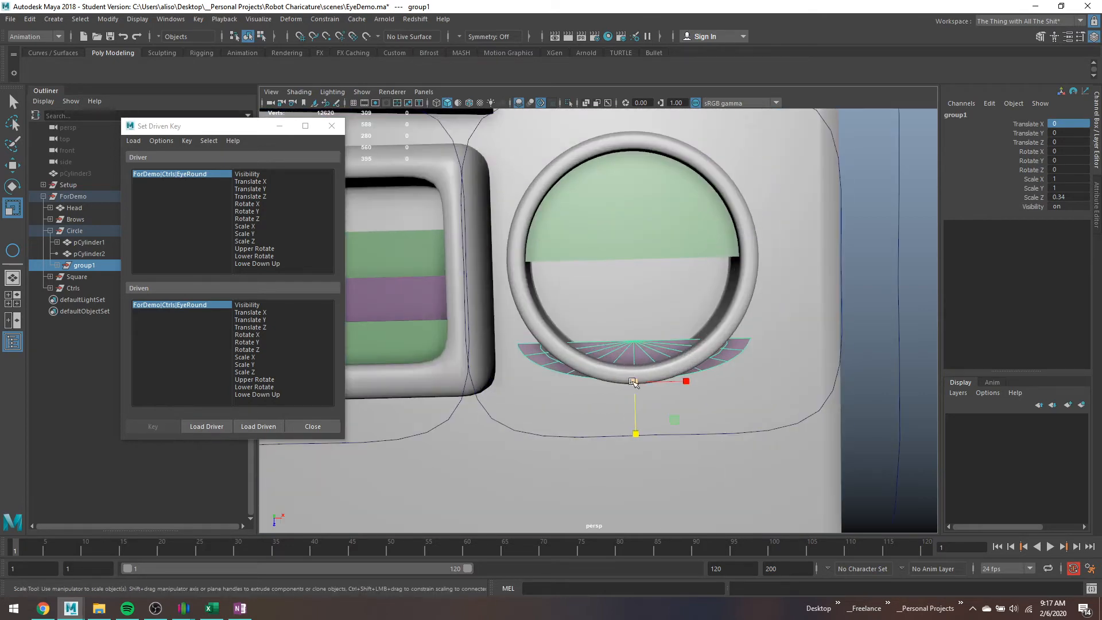
pyautogui.moveTo(633, 437)
pyautogui.mouseDown()
pyautogui.moveTo(622, 460)
pyautogui.moveTo(619, 423)
pyautogui.moveTo(615, 439)
pyautogui.mouseUp()
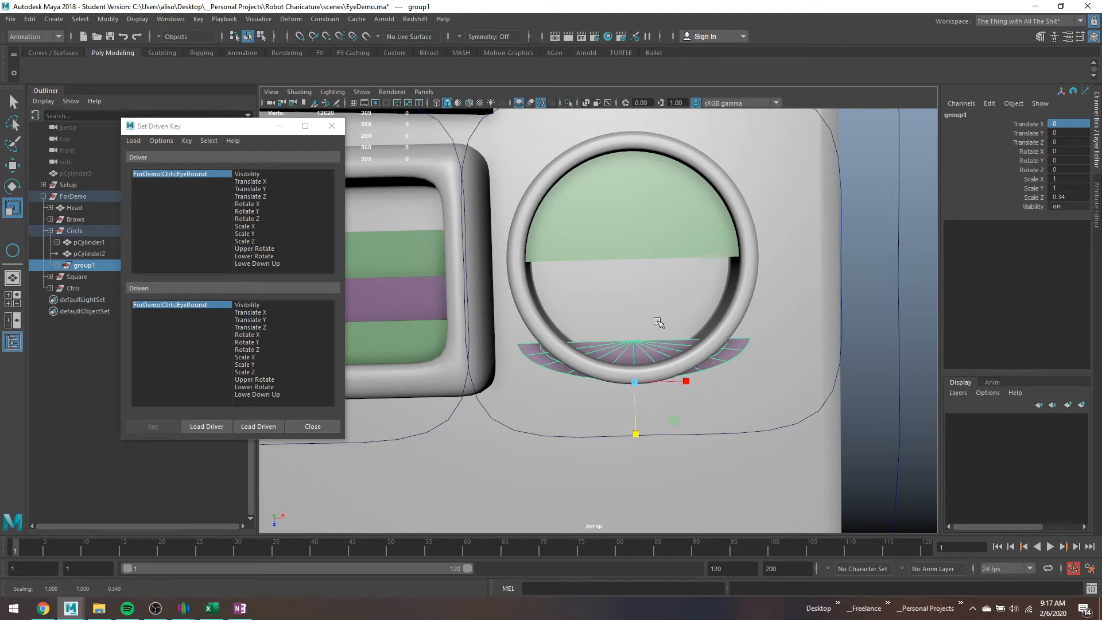
pyautogui.click(621, 348)
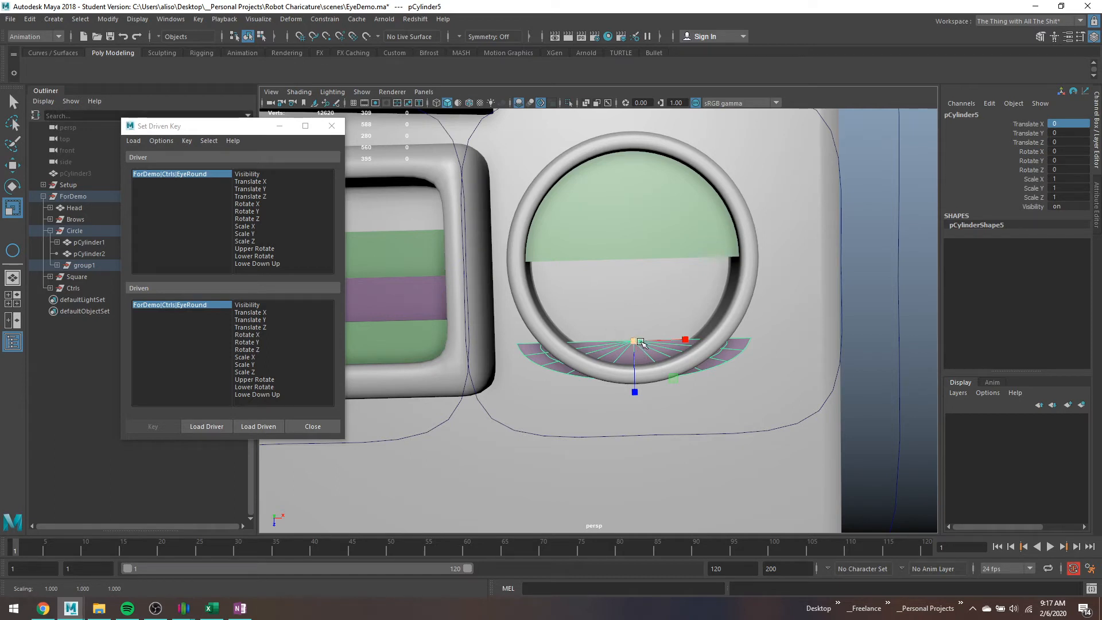
pyautogui.hotkey('ctrl', 'z')
pyautogui.hotkey('ctrl', 'z')
pyautogui.hotkey('ctrl', 'z')
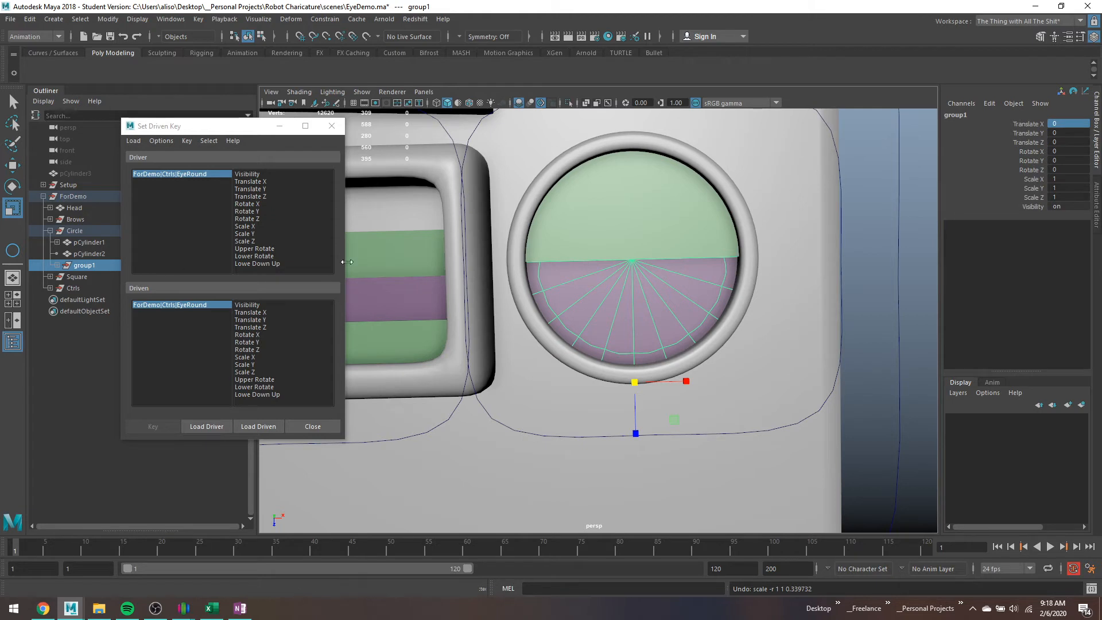
# Expand the new group in the Outliner and select the purple half inside it, with the Set Driven Key window minimized.
pyautogui.click(57, 265)
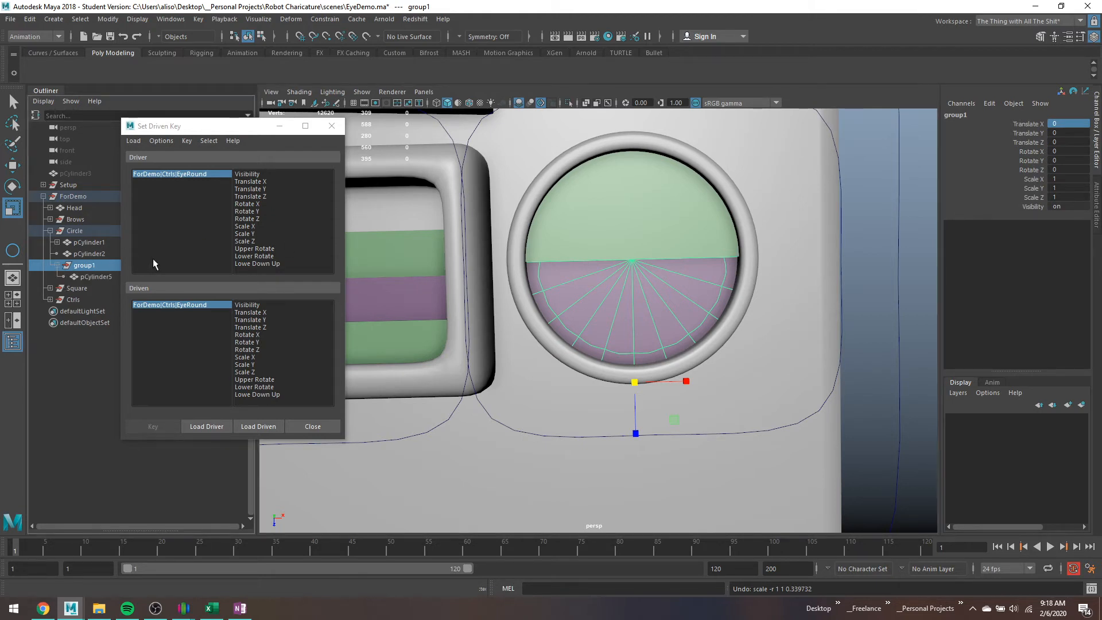
pyautogui.click(279, 125)
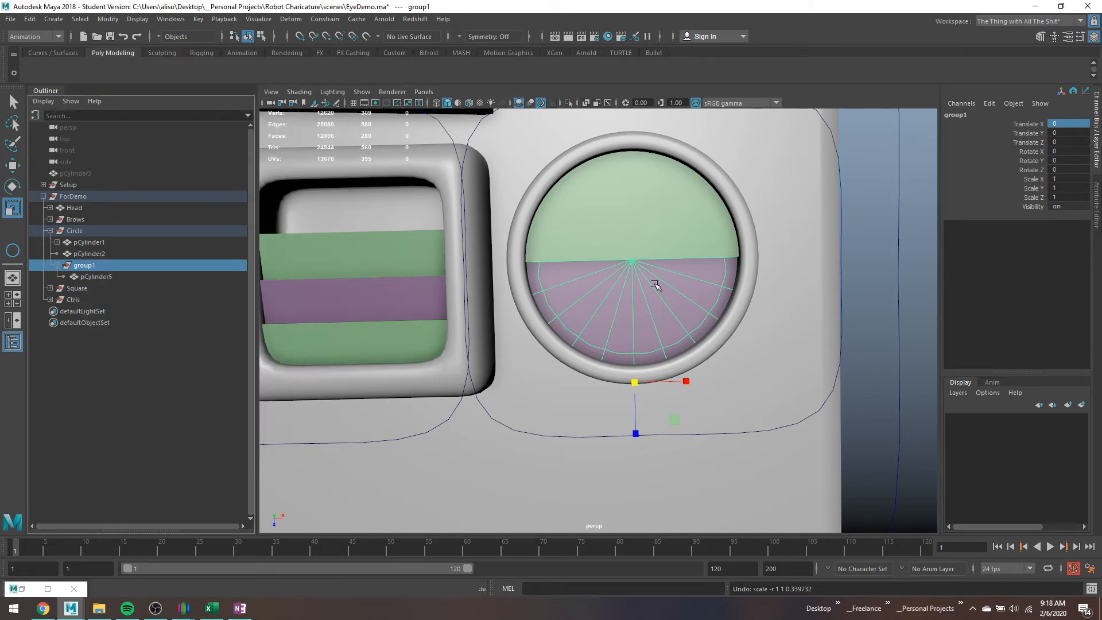
pyautogui.click(654, 285)
pyautogui.press('q')
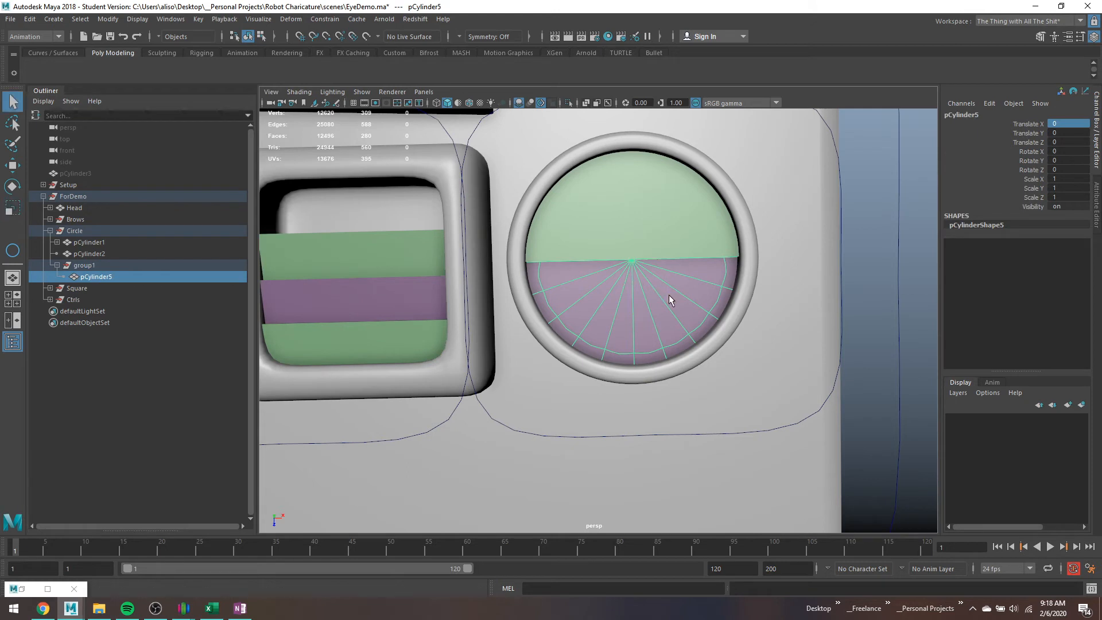
# Test the EyeRound control's Lower Rotate and Upper Rotate attributes, undoing each change.
pyautogui.click(843, 262)
pyautogui.click(1036, 225)
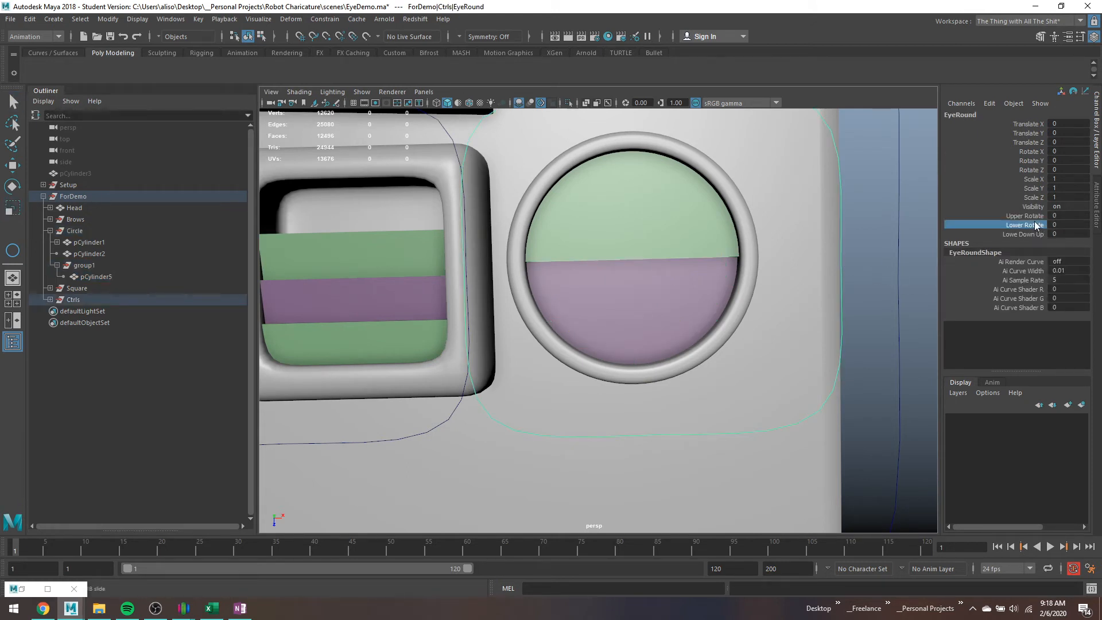
pyautogui.moveTo(795, 240); pyautogui.dragTo(470, 191, button='middle')
pyautogui.hotkey('ctrl', 'z')
pyautogui.click(1010, 216)
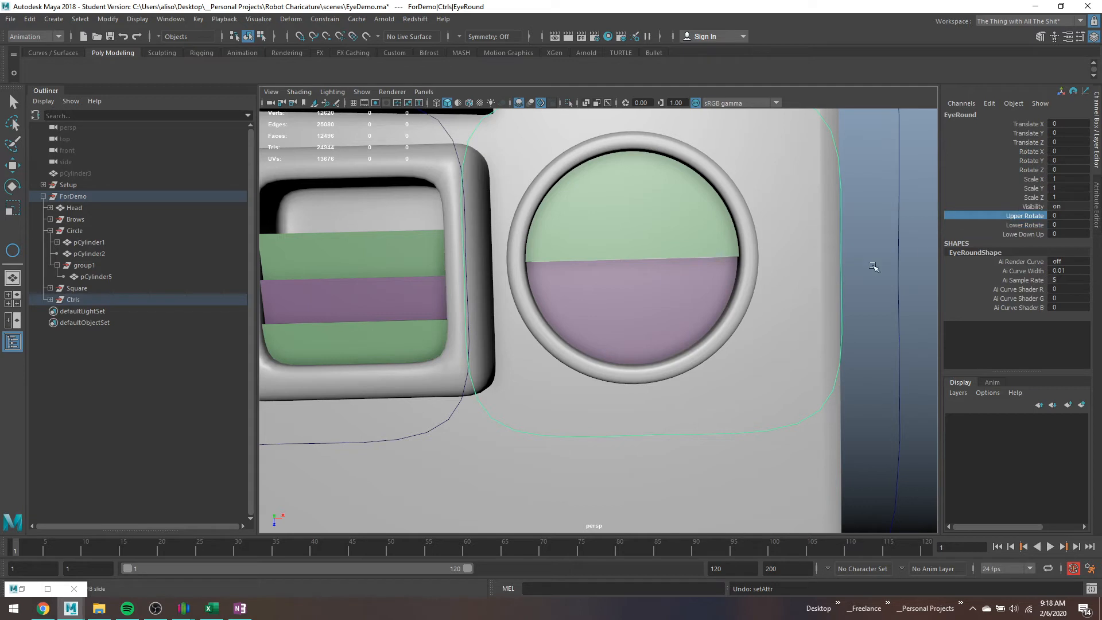
pyautogui.moveTo(873, 267); pyautogui.dragTo(803, 269, button='middle')
pyautogui.hotkey('ctrl', 'z')
pyautogui.press('q')
# With the Set Driven Key window restored, move the purple half's group pivot up to the round eye's center, snapped to the center vertex.
pyautogui.click(673, 283)
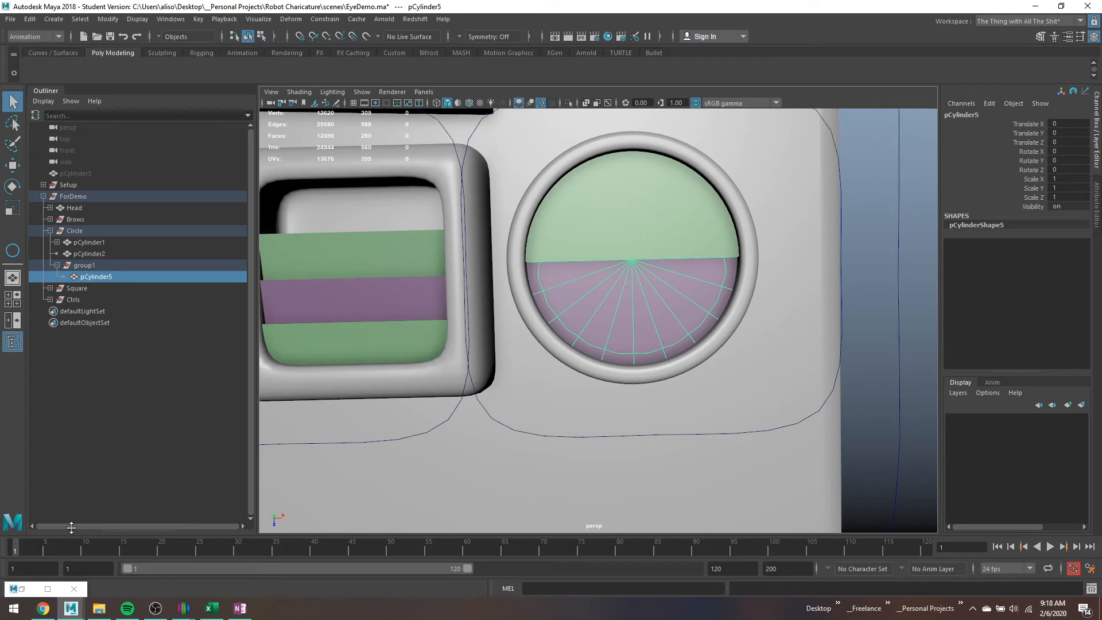
pyautogui.click(29, 588)
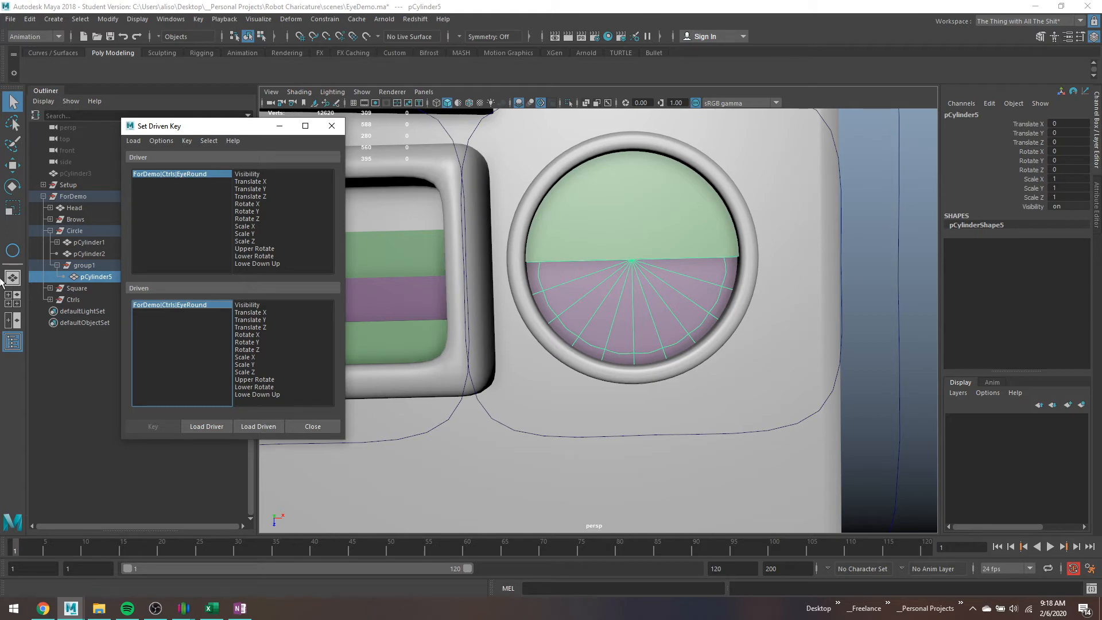
pyautogui.click(84, 265)
pyautogui.press('w')
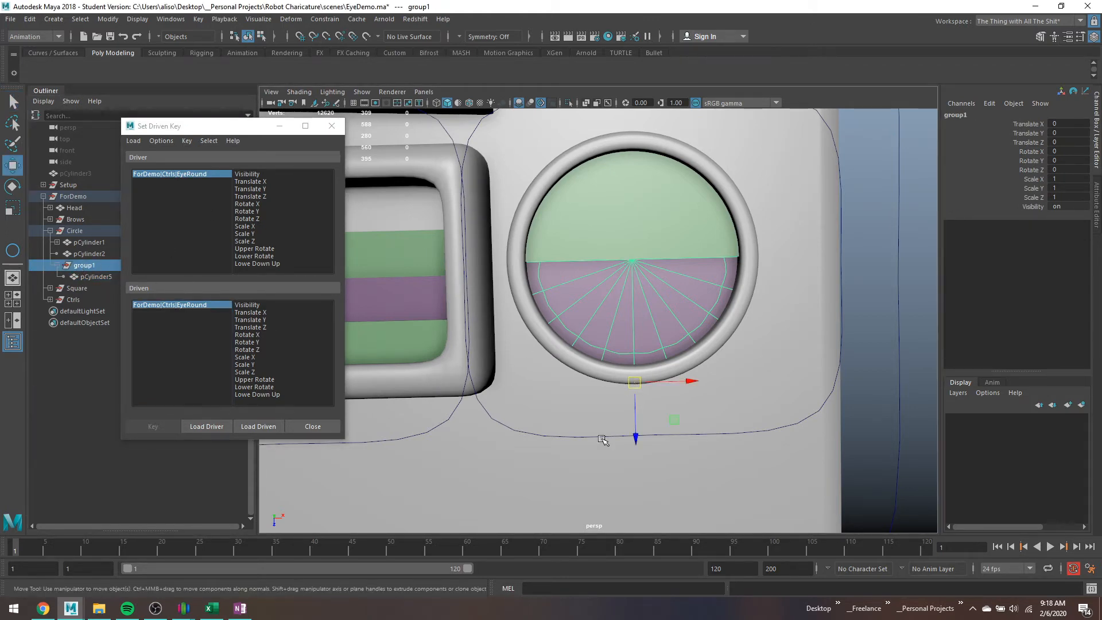
pyautogui.press('d')
pyautogui.press('v')
pyautogui.moveTo(634, 436); pyautogui.dragTo(630, 264)
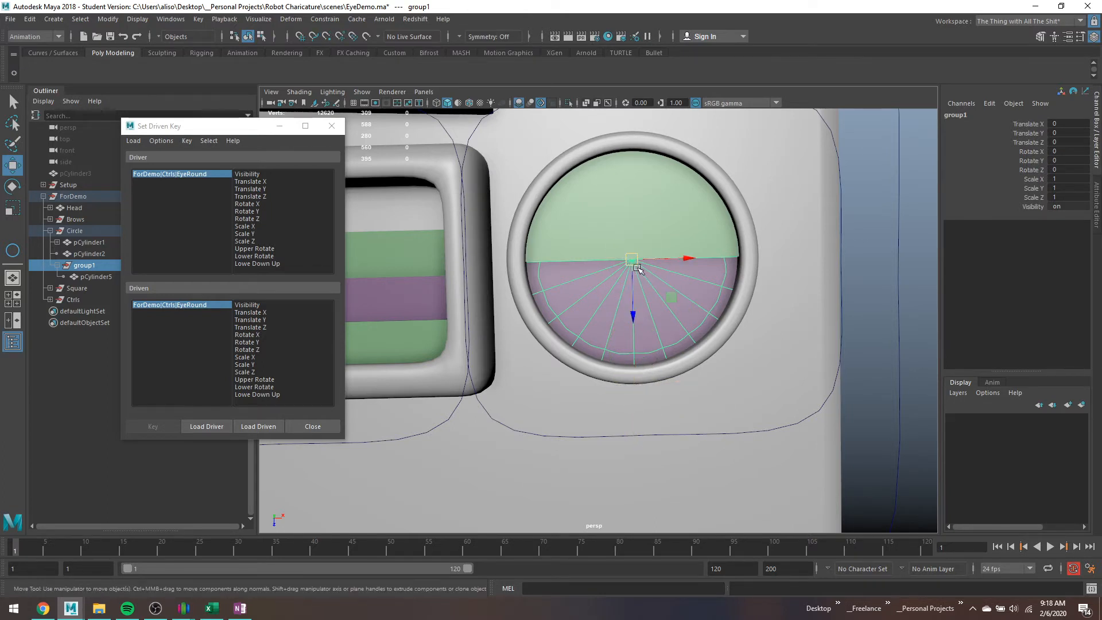
# Move the purple half's own pivot down to the bottom inner edge of the round eye's ring.
pyautogui.click(96, 276)
pyautogui.press('d')
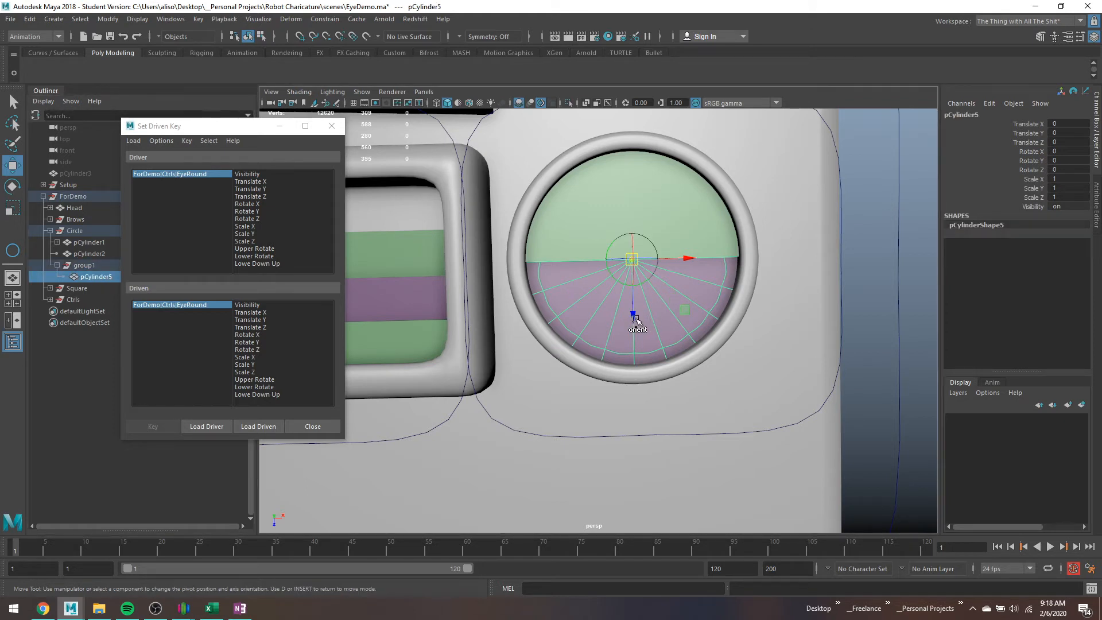
pyautogui.moveTo(634, 324); pyautogui.dragTo(650, 424)
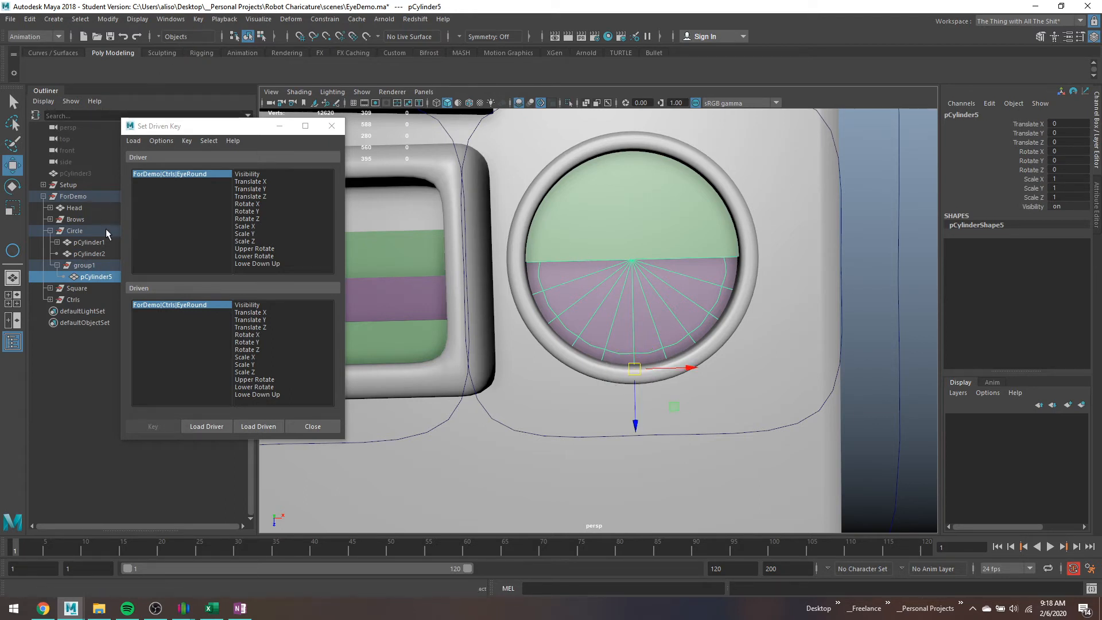
# Test rotating the purple half's group about 13 degrees in Y around its centered pivot, and undo the rotation.
pyautogui.click(97, 266)
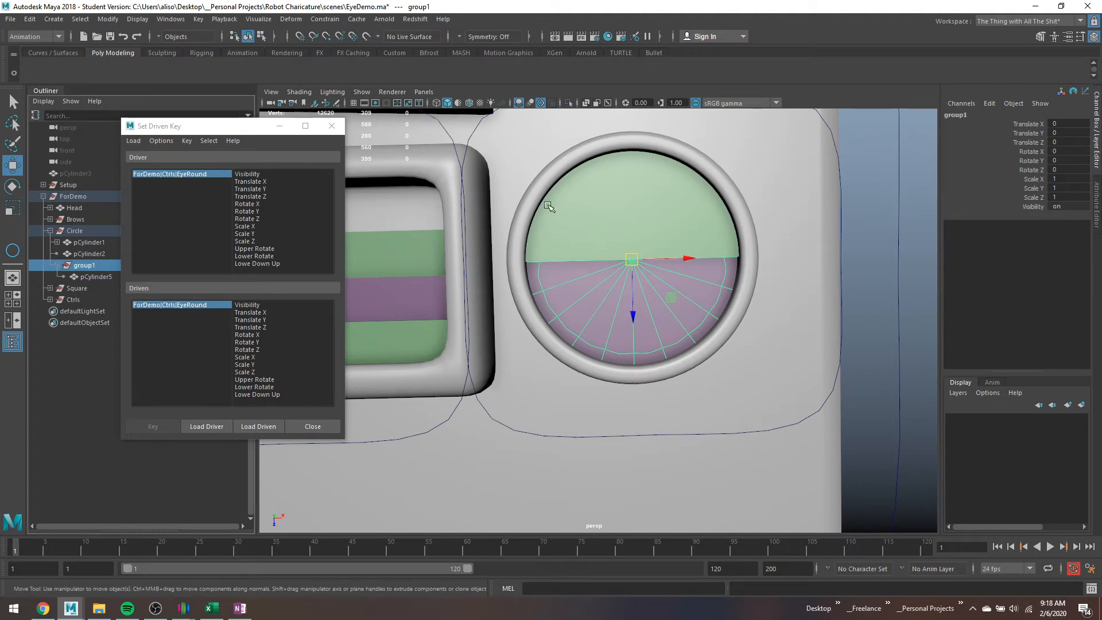
pyautogui.press('e')
pyautogui.moveTo(614, 306); pyautogui.dragTo(595, 294)
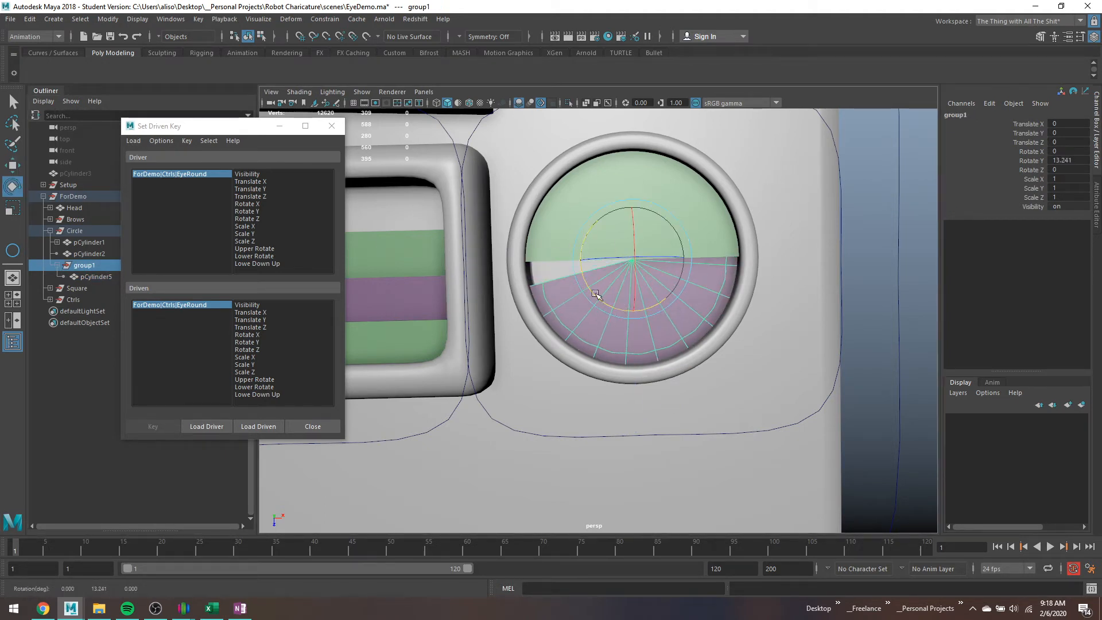
pyautogui.hotkey('ctrl', 'z')
# Test scaling the purple half to about 0.44 in Z from its lowered pivot, and undo the scaling.
pyautogui.click(96, 277)
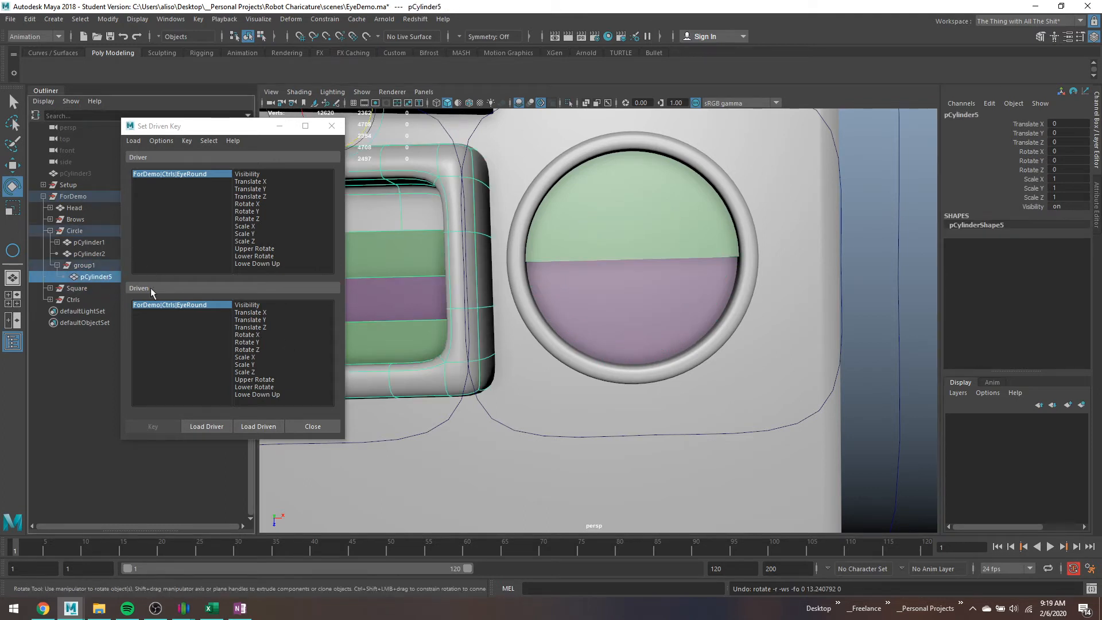
pyautogui.press('r')
pyautogui.moveTo(635, 419); pyautogui.dragTo(635, 396)
pyautogui.hotkey('ctrl', 'z')
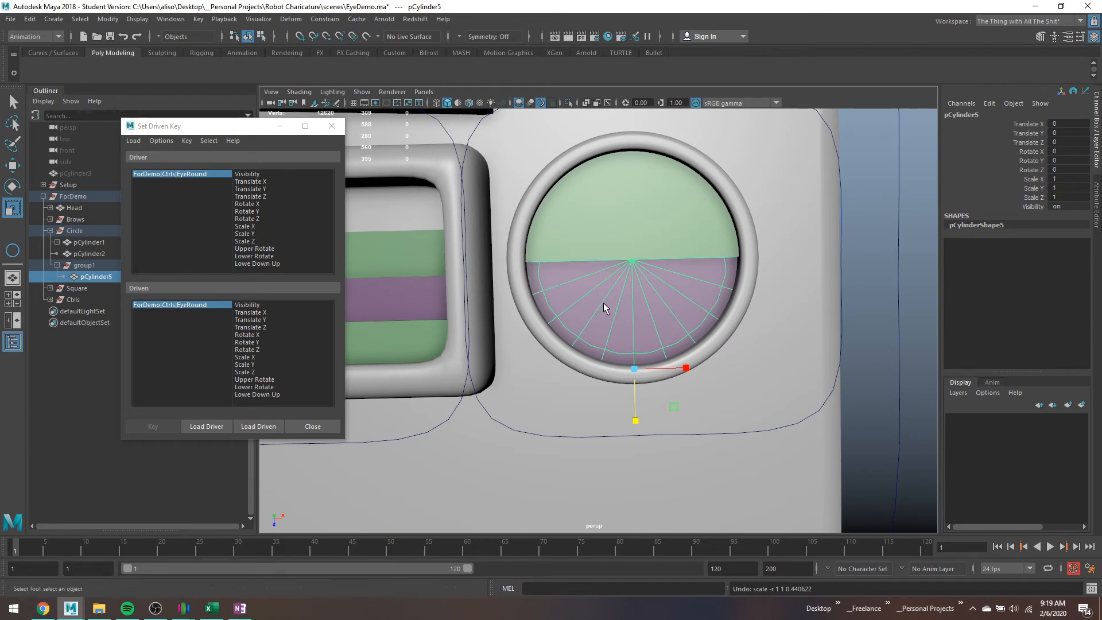
pyautogui.press('q')
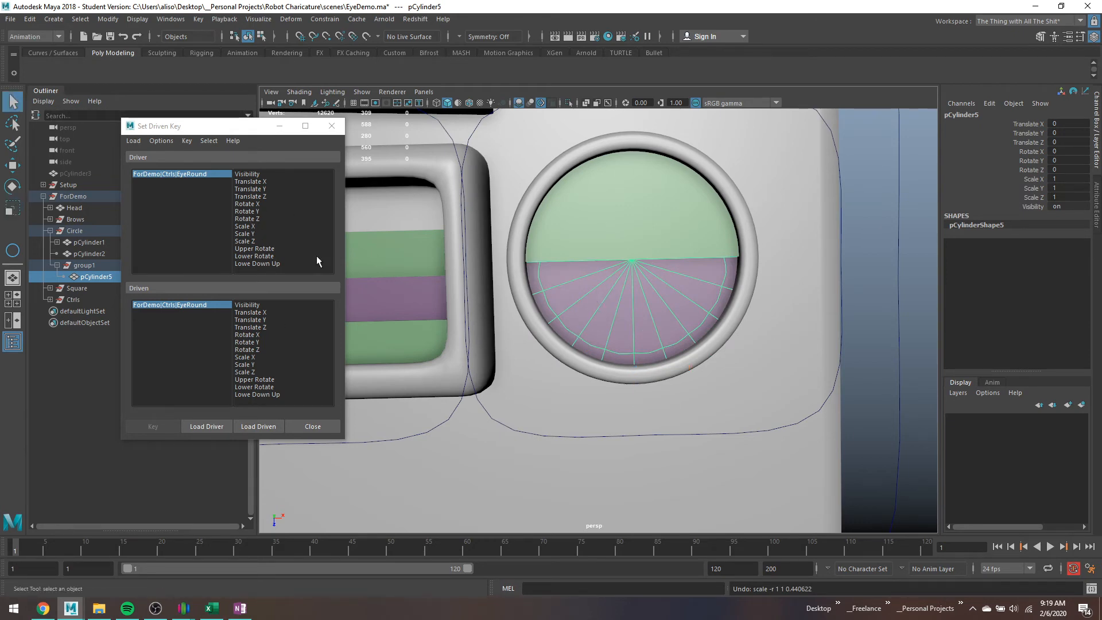
# Choose Lowe Down Up as EyeRound's driver attribute, with Scale X and Scale Z as the driven attributes.
pyautogui.click(286, 262)
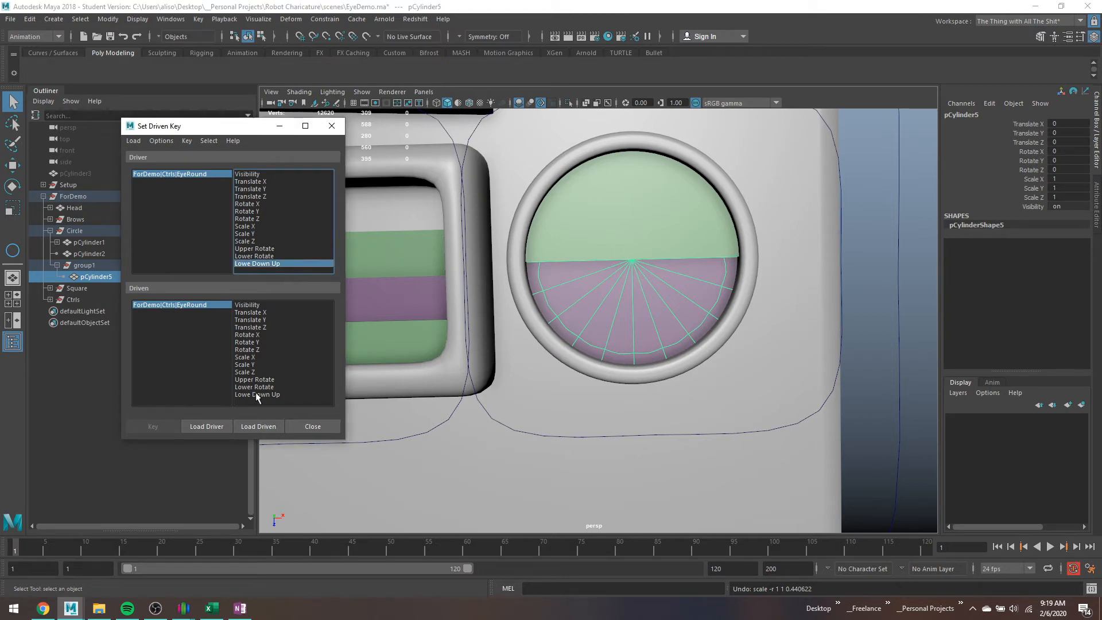
pyautogui.click(255, 358)
pyautogui.keyDown('ctrl'); pyautogui.click(255, 371); pyautogui.keyUp('ctrl')
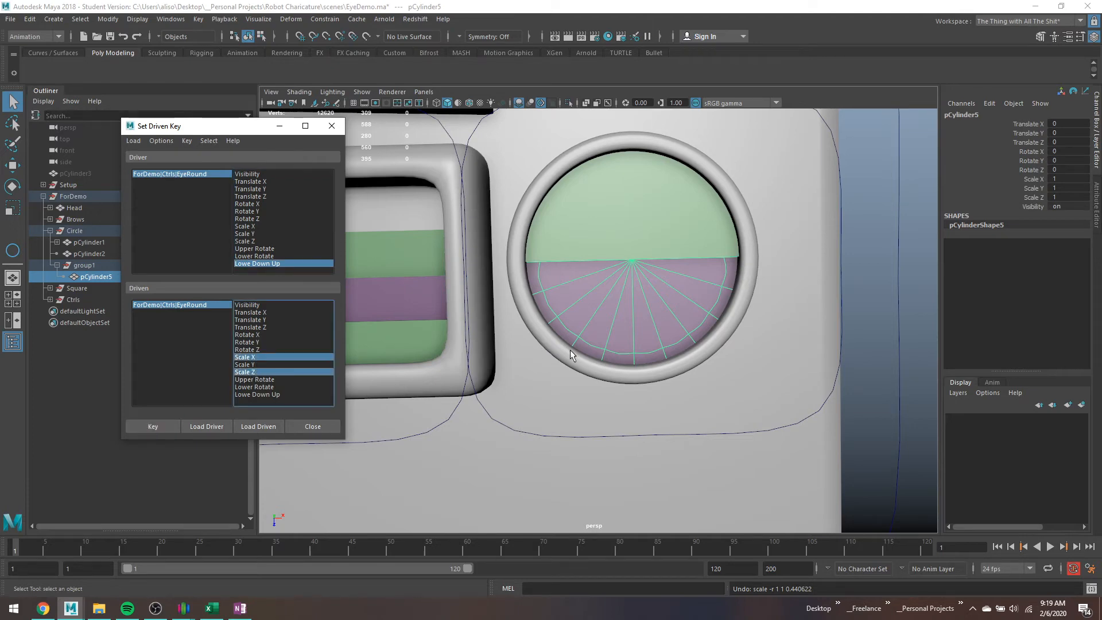
# Scale the purple half to about 0.46 in X and 0.15 in Z, and record a driven key.
pyautogui.click(629, 347)
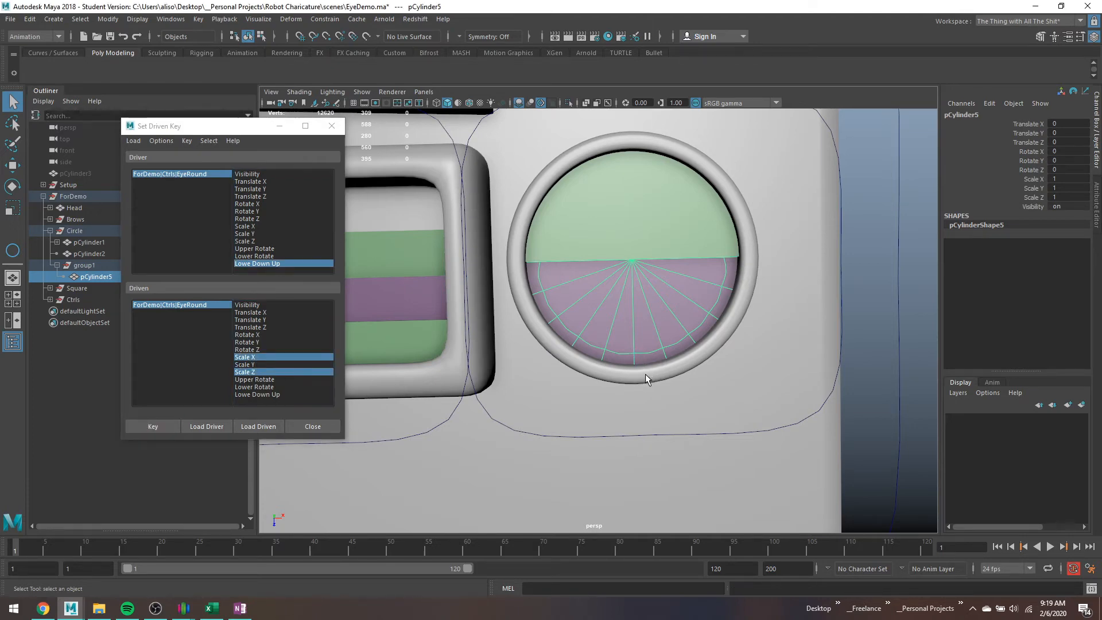
pyautogui.press('r')
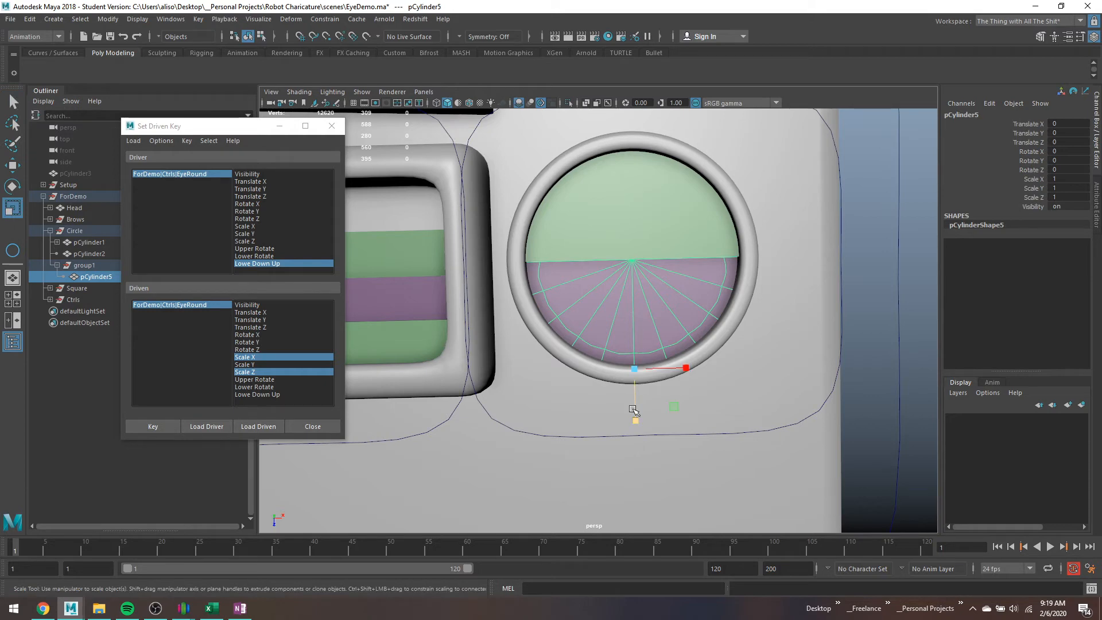
pyautogui.moveTo(635, 418); pyautogui.dragTo(657, 358)
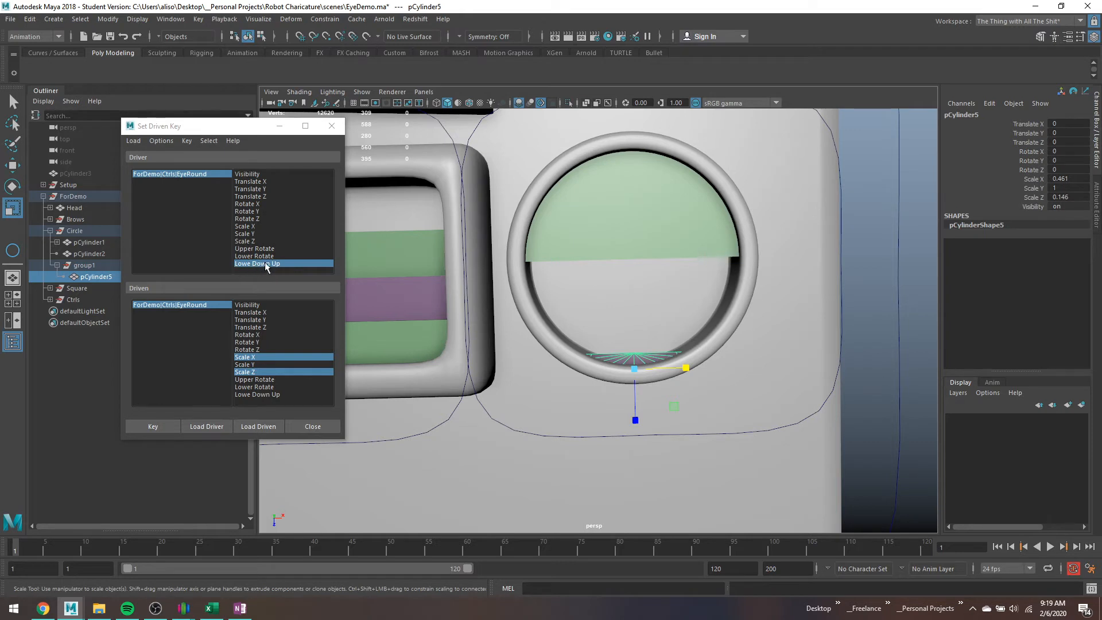
pyautogui.click(165, 426)
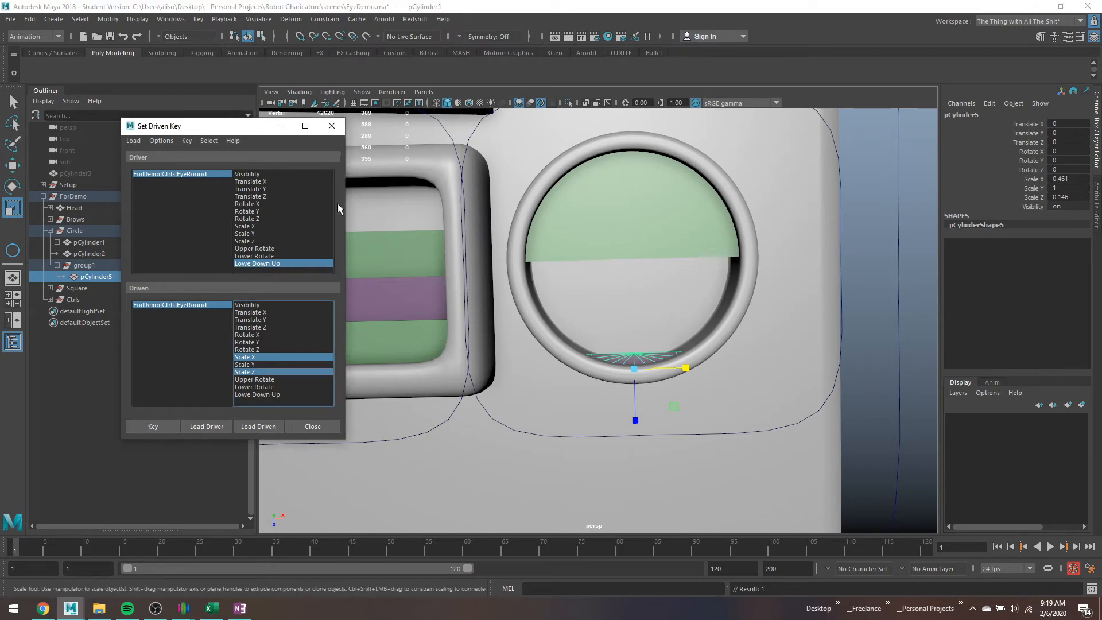
# Set the EyeRound control's Lowe Down Up attribute to 1.
pyautogui.click(842, 258)
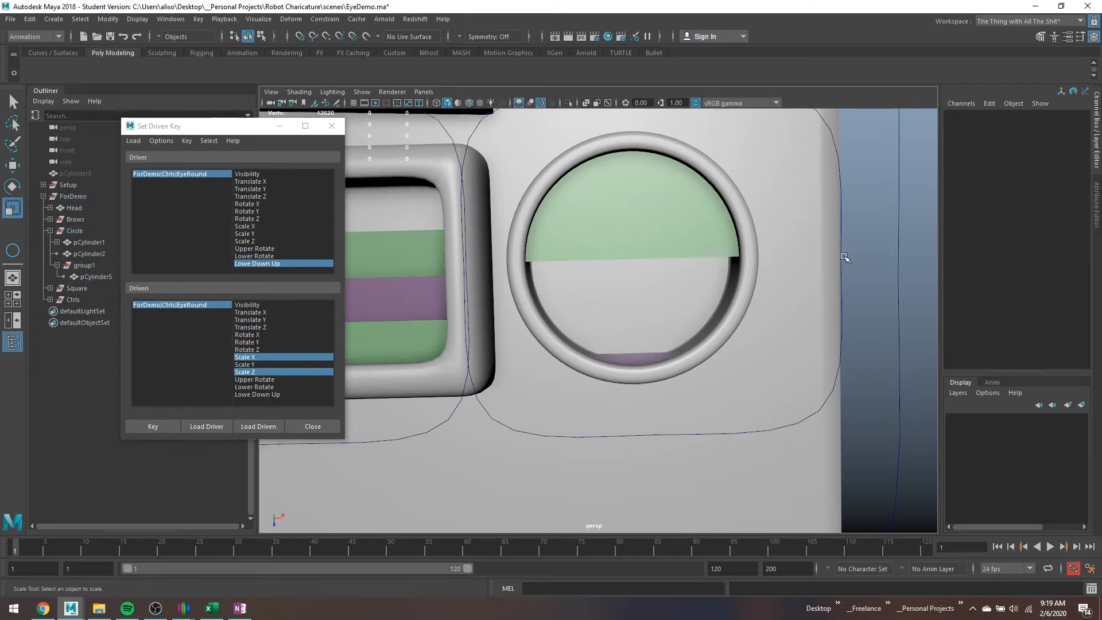
pyautogui.click(842, 257)
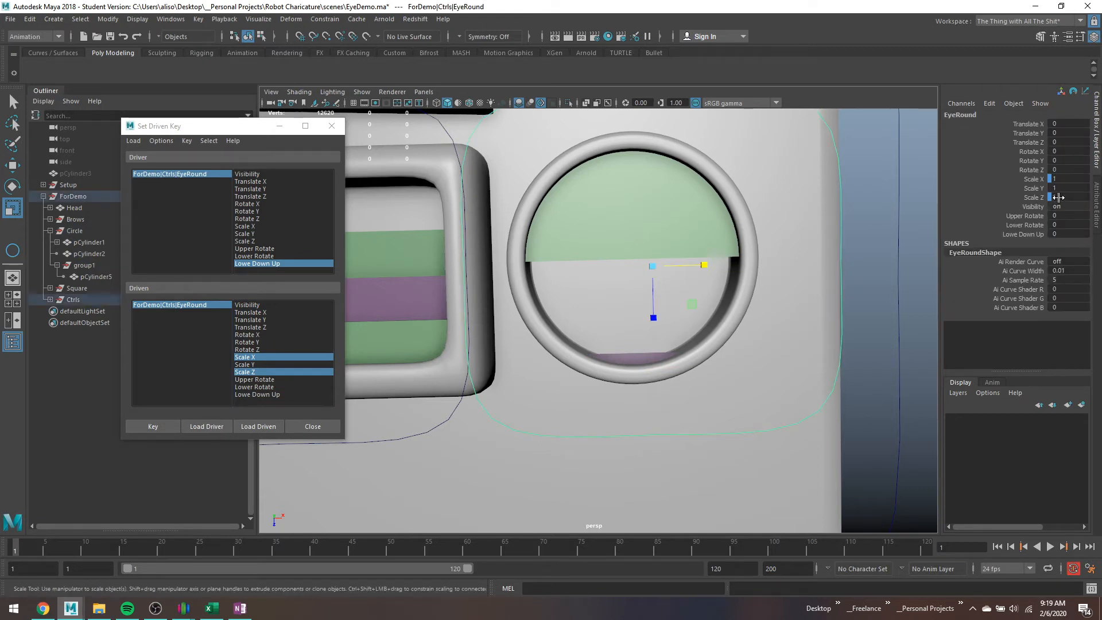
pyautogui.doubleClick(1067, 234)
pyautogui.write('1')
pyautogui.press('Return')
# Set the purple half's Scale X and Scale Z to 1, and record another driven key.
pyautogui.click(638, 354)
pyautogui.click(1063, 197)
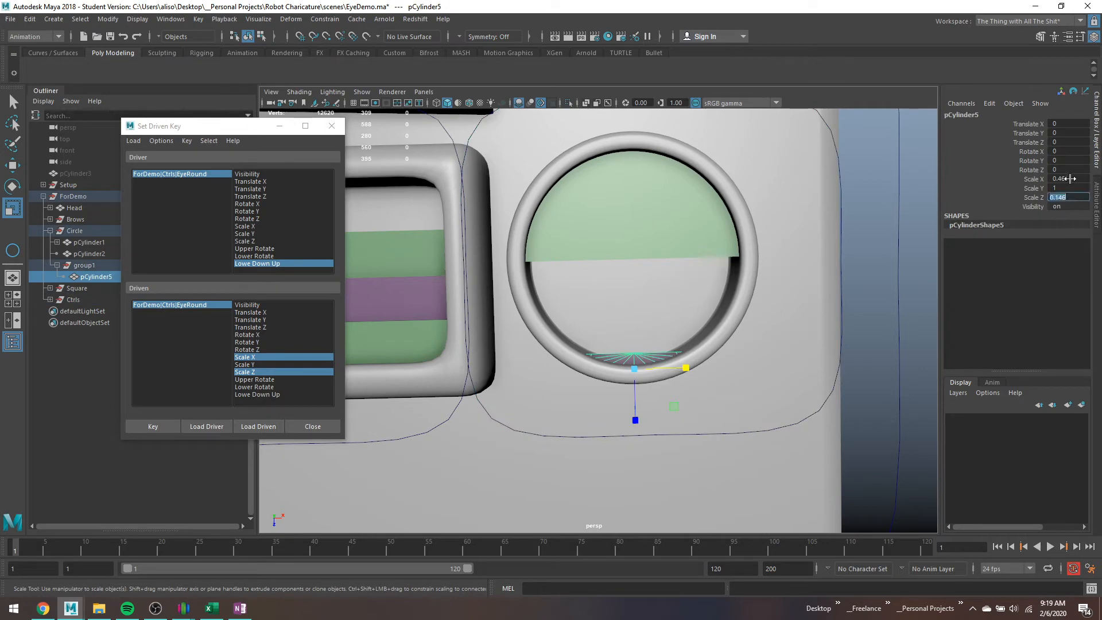
pyautogui.keyDown('ctrl'); pyautogui.click(1066, 179); pyautogui.keyUp('ctrl')
pyautogui.write('1')
pyautogui.press('Return')
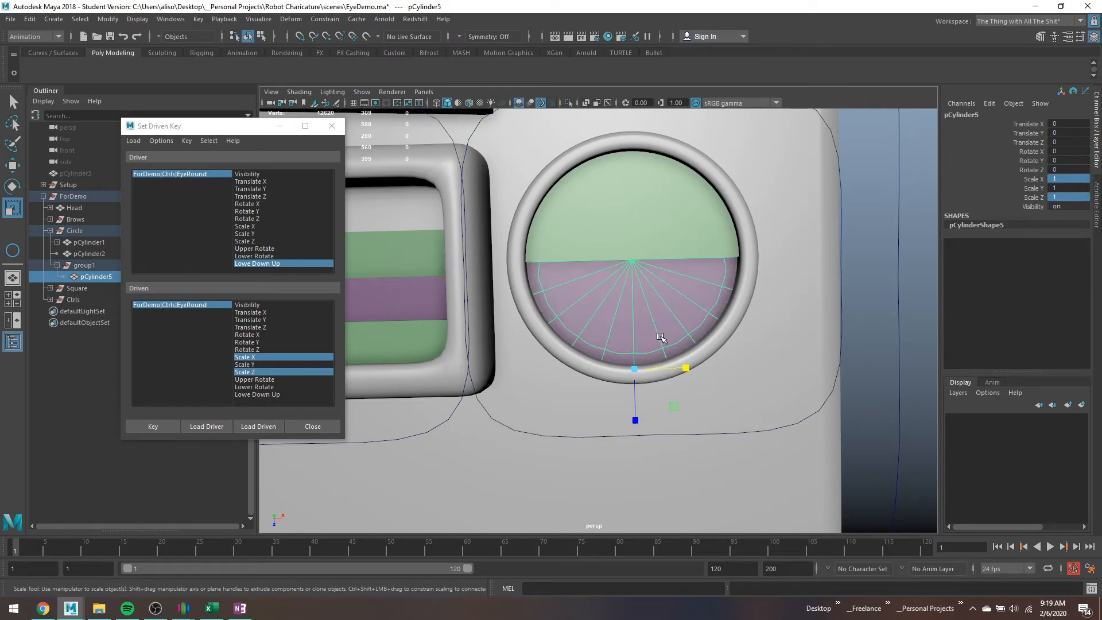
pyautogui.click(164, 427)
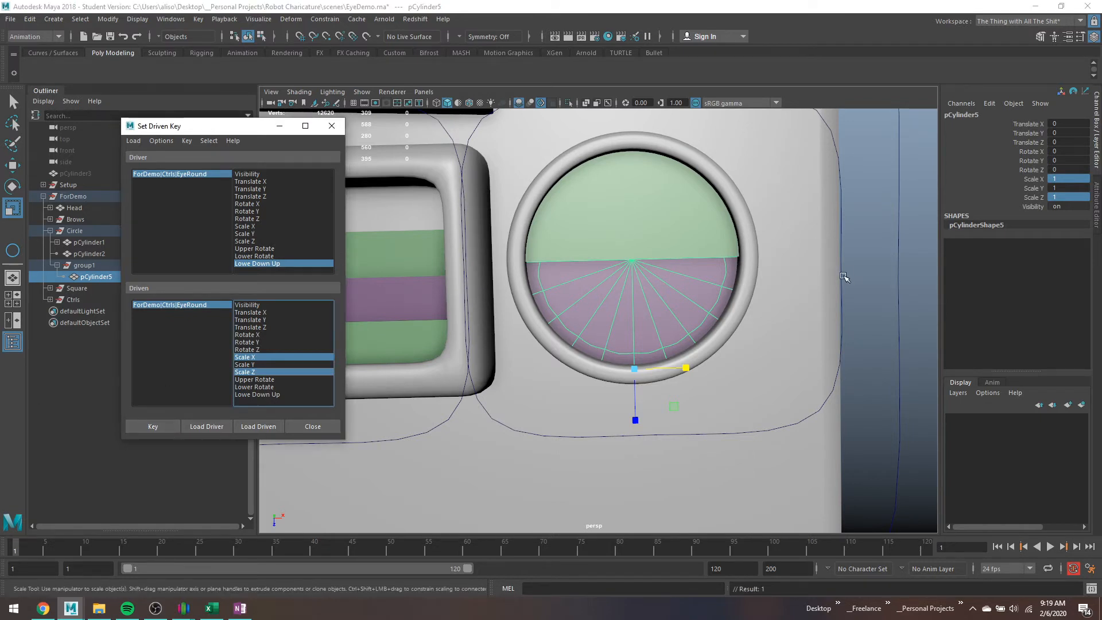
# Return EyeRound's Lowe Down Up to 0 and load the purple half as the driven object.
pyautogui.click(842, 274)
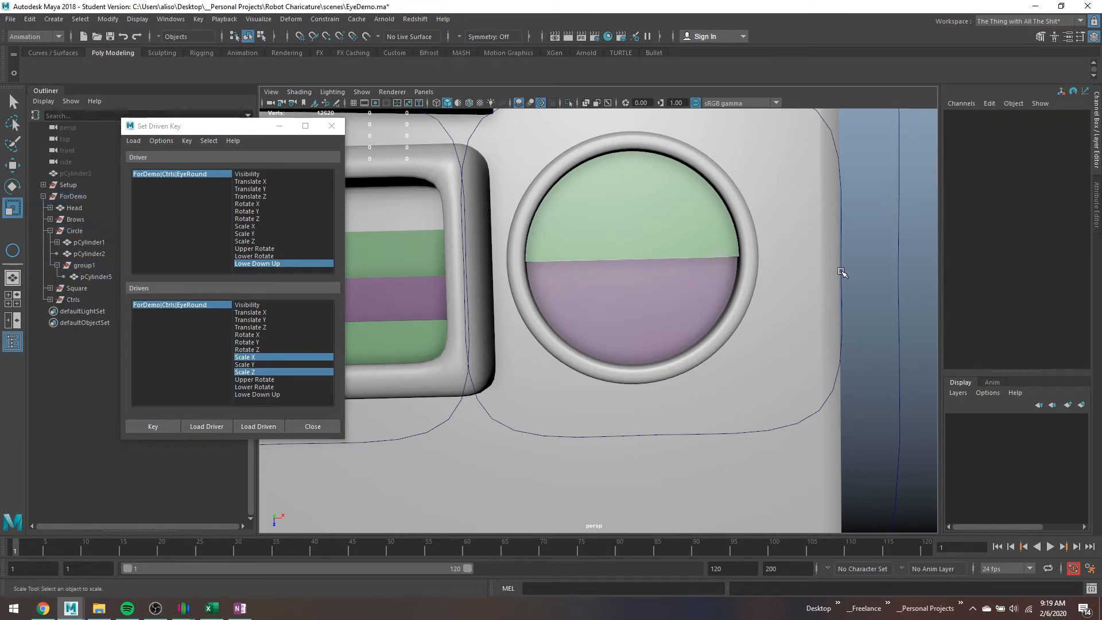
pyautogui.click(840, 271)
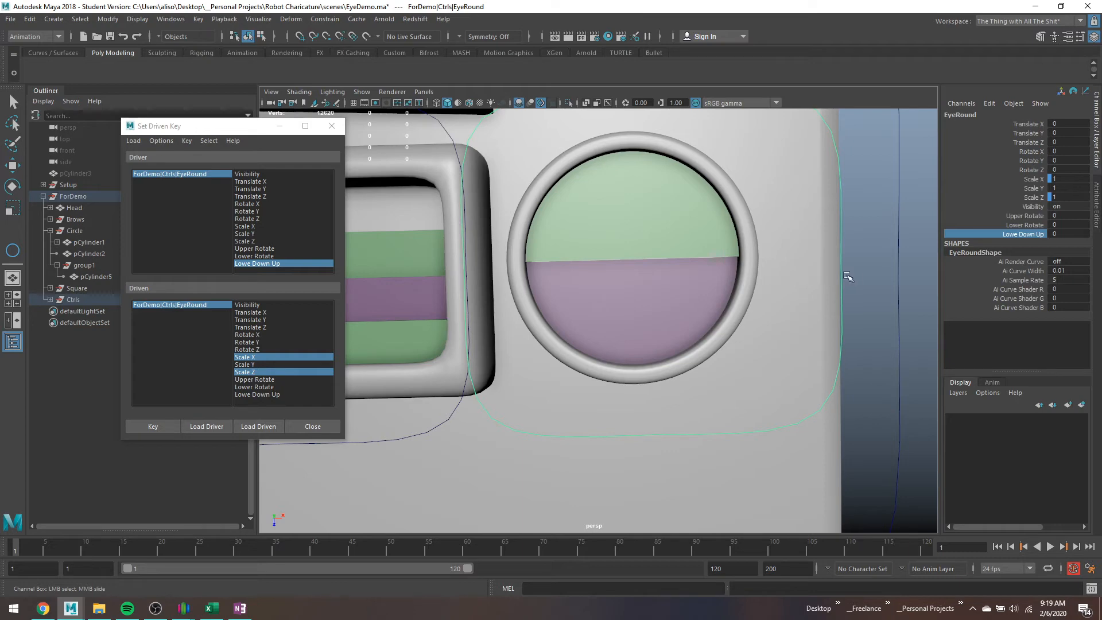
pyautogui.click(608, 316)
pyautogui.press('r')
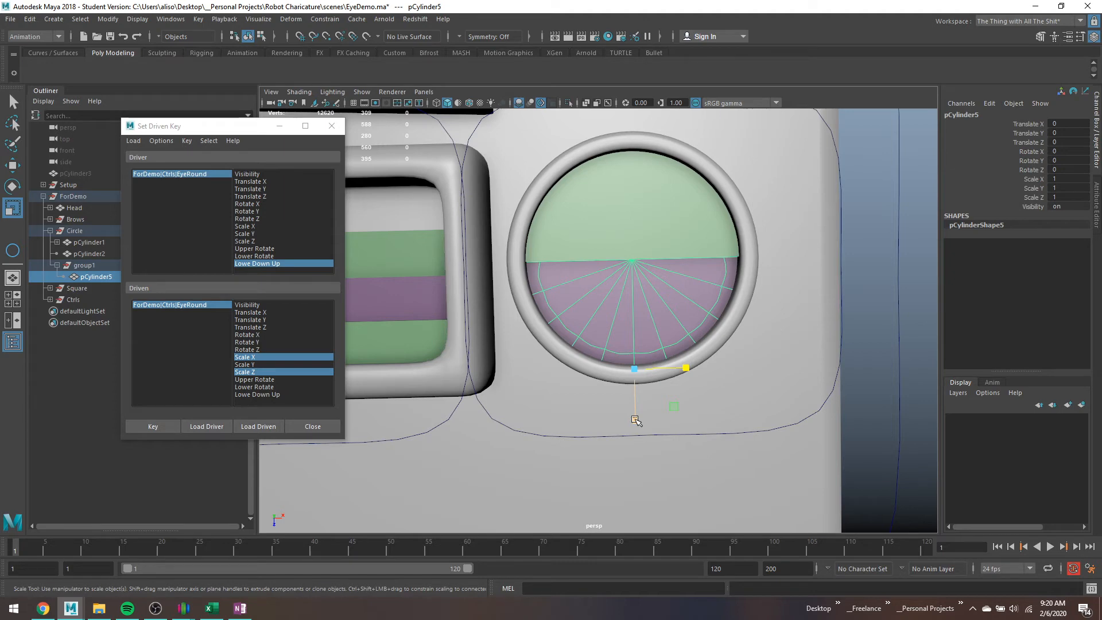
pyautogui.click(250, 426)
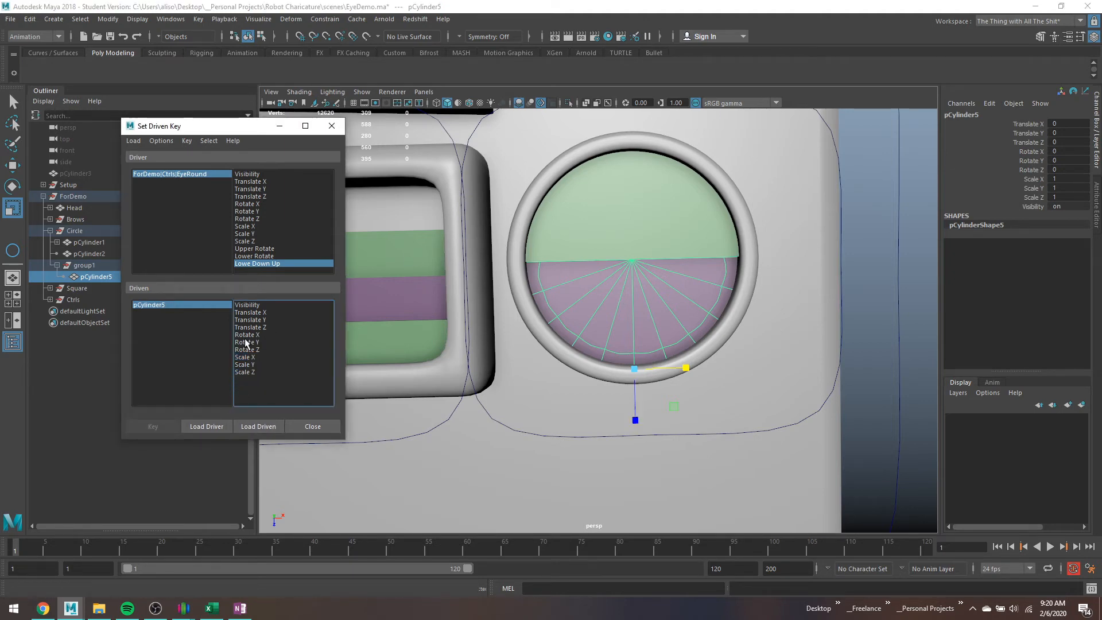
# Check the group and the purple half in the Outliner, and EyeRound's channels via the driver entry.
pyautogui.moveTo(68, 269); pyautogui.dragTo(78, 267)
pyautogui.click(78, 267)
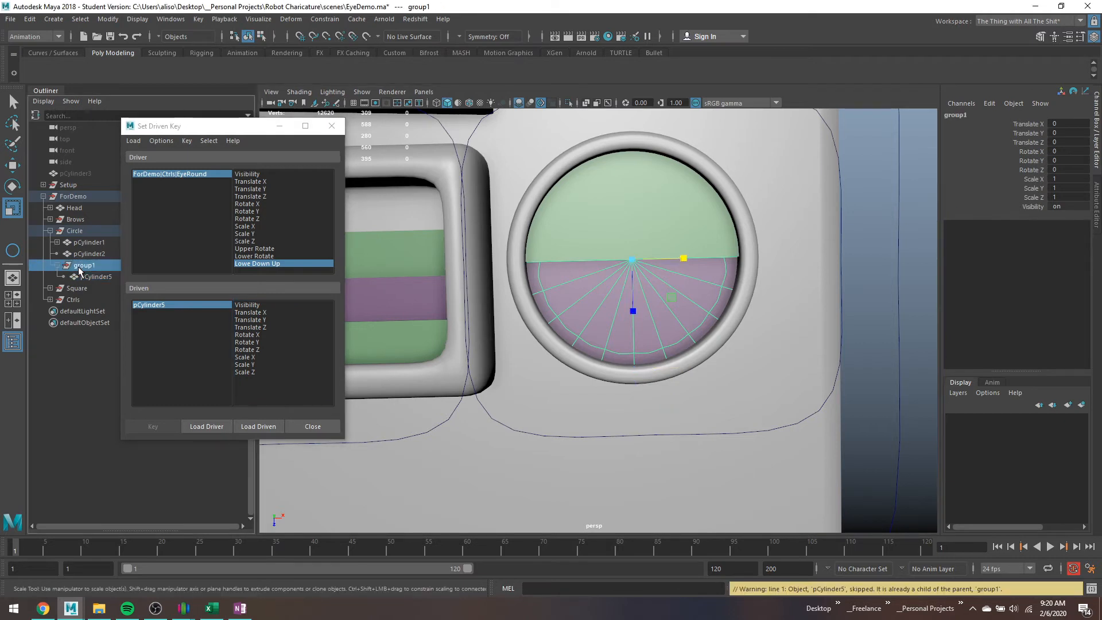
pyautogui.click(83, 278)
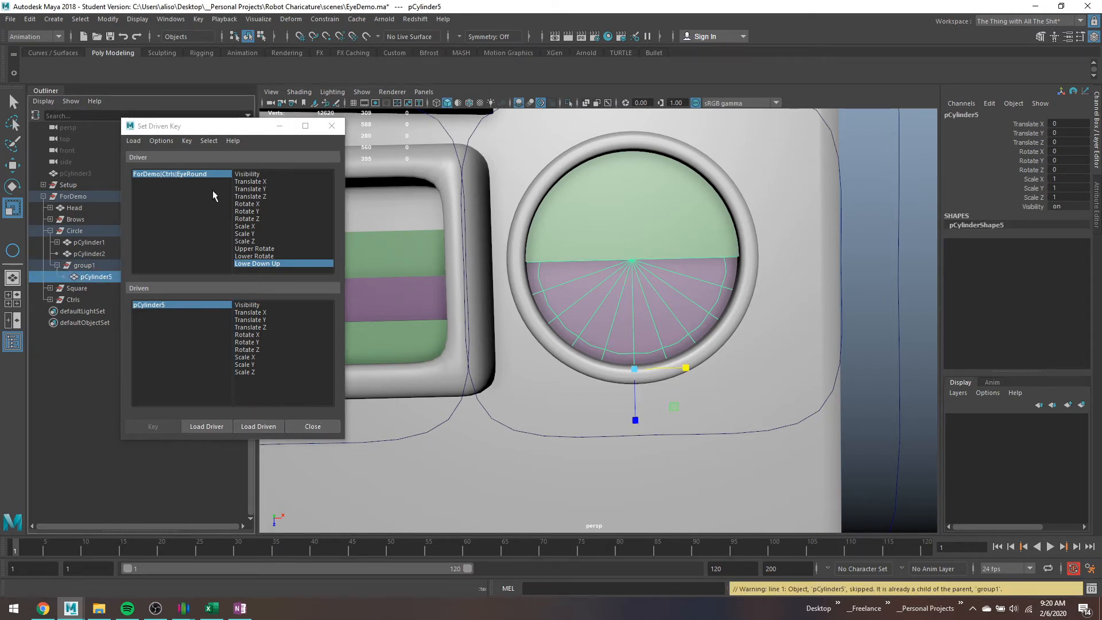
pyautogui.click(202, 173)
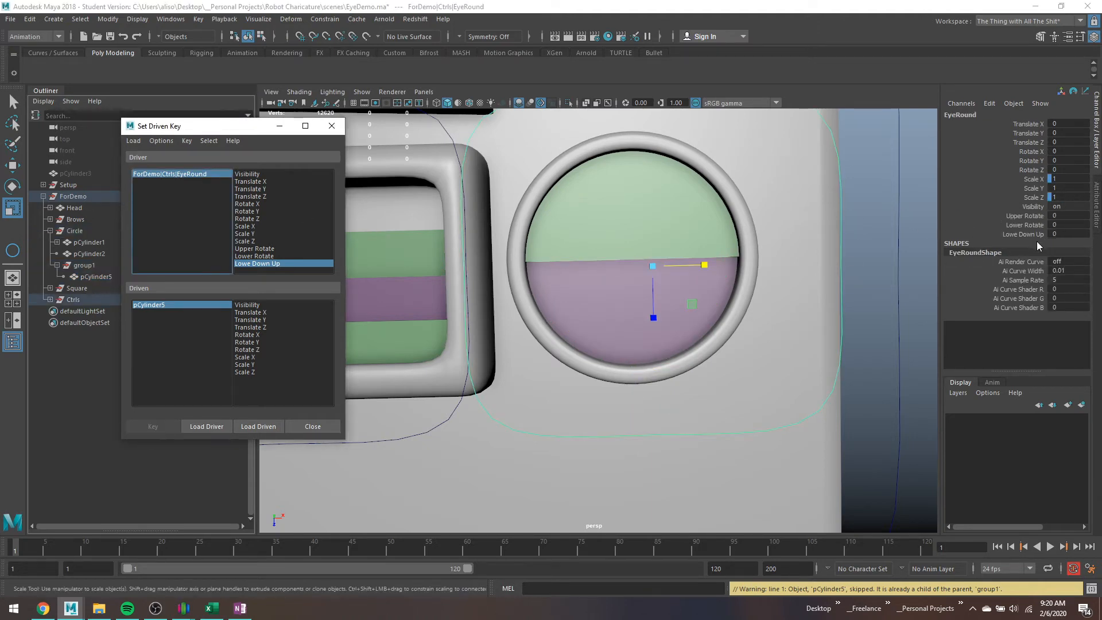
# Scale the purple half to about 0.61 in X and 0.135 in Z, and key its Scale X and Scale Z against Lowe Down Up.
pyautogui.click(171, 304)
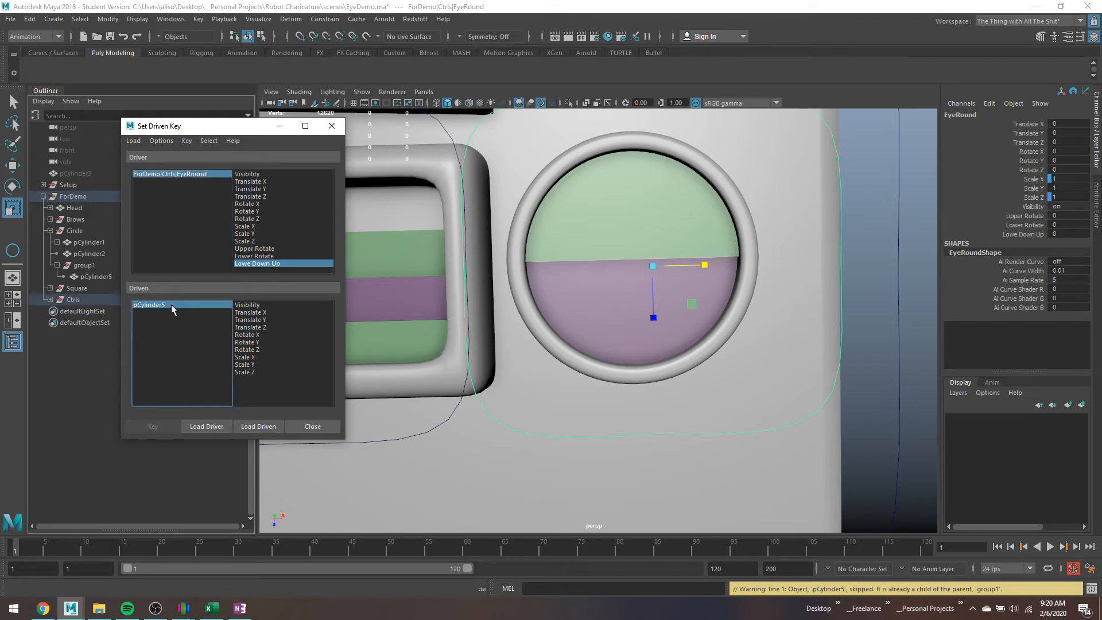
pyautogui.moveTo(636, 421); pyautogui.dragTo(659, 367)
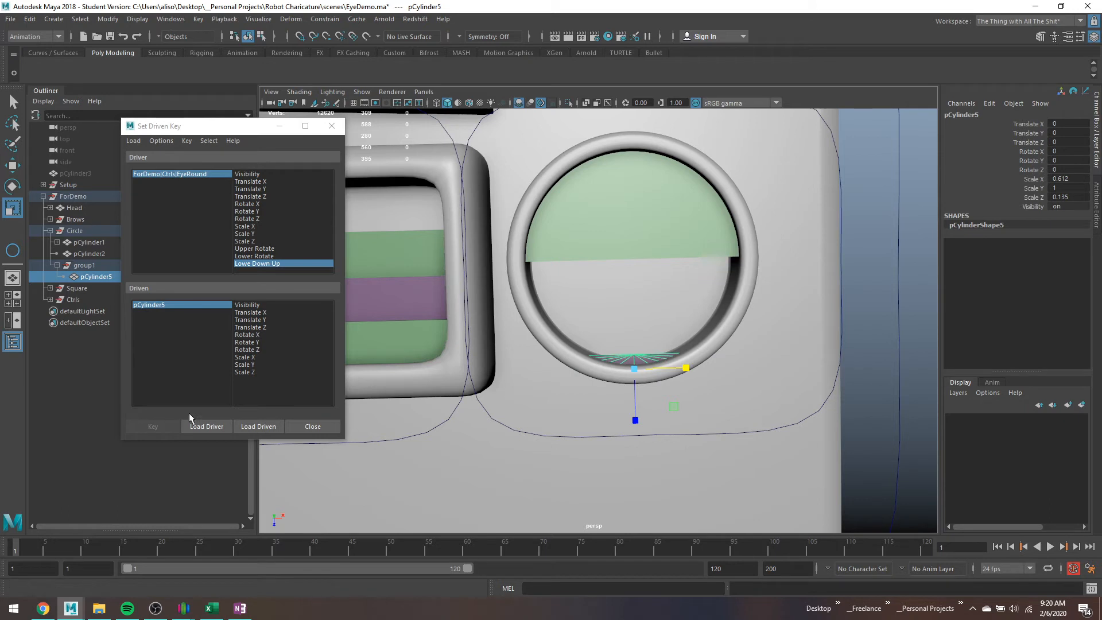
pyautogui.click(257, 356)
pyautogui.keyDown('ctrl'); pyautogui.click(257, 371); pyautogui.keyUp('ctrl')
pyautogui.click(158, 432)
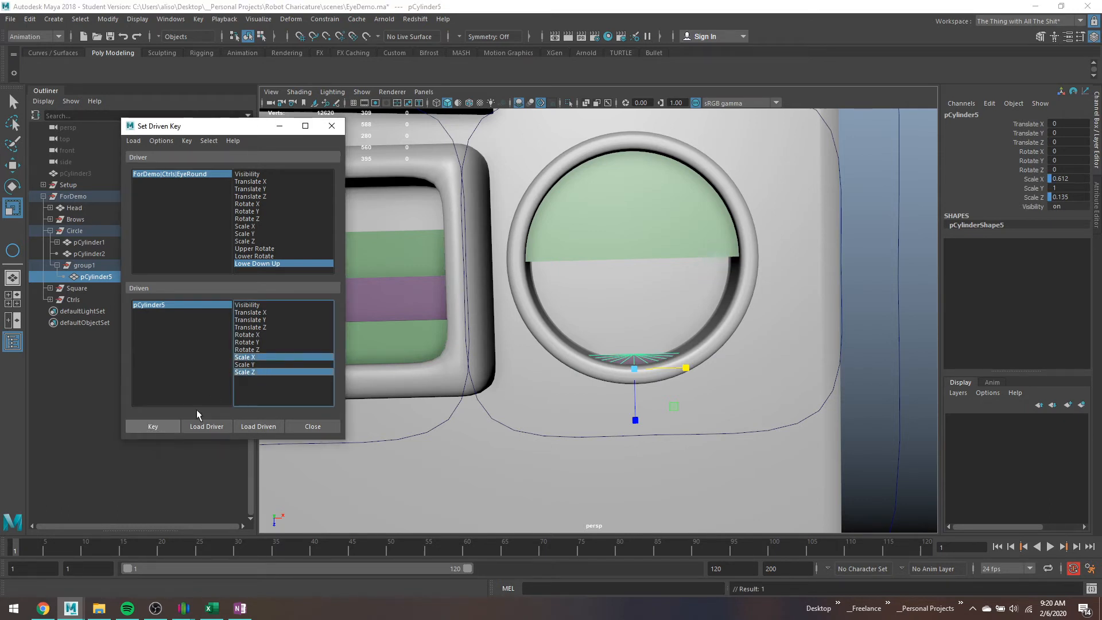
# Select the EyeRound control and break the connections on its Scale X and Scale Z.
pyautogui.click(197, 174)
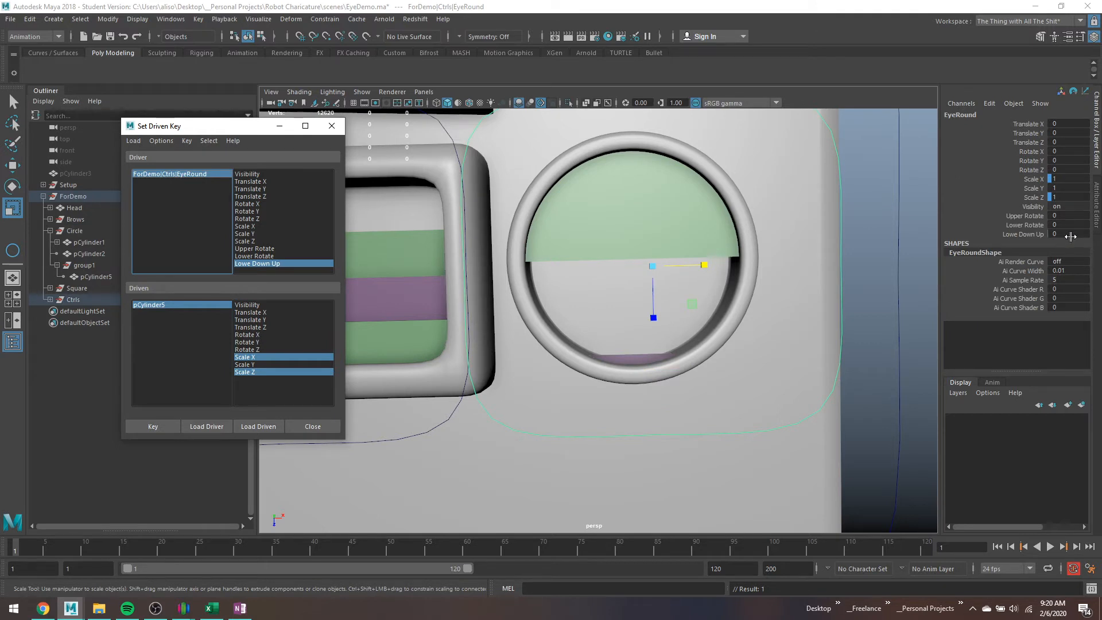
pyautogui.click(1033, 196)
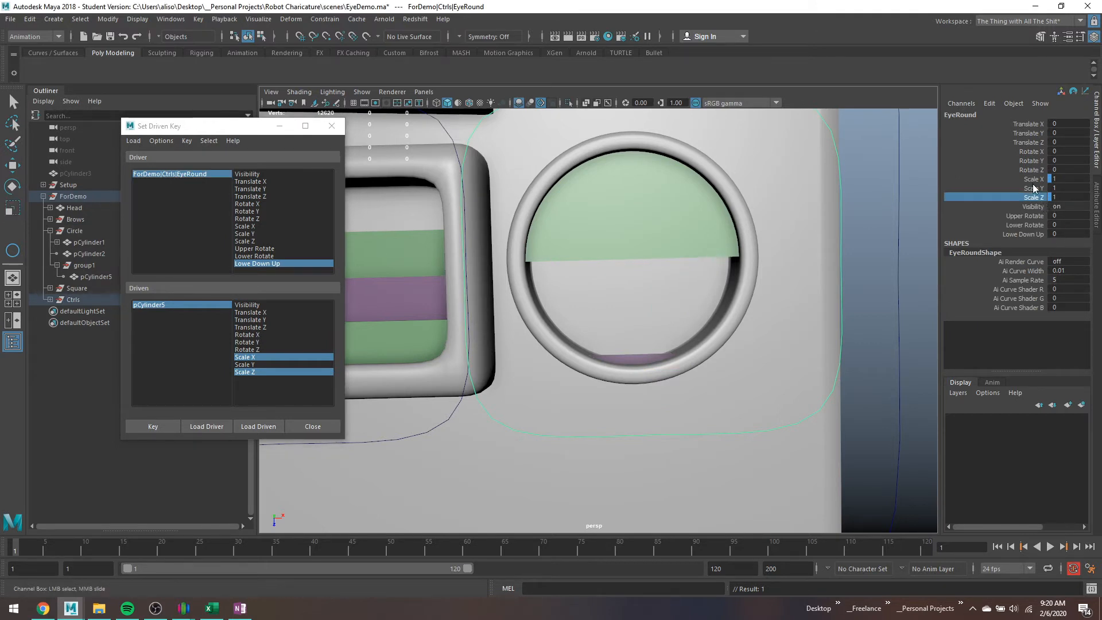
pyautogui.keyDown('ctrl'); pyautogui.click(1033, 178); pyautogui.keyUp('ctrl')
pyautogui.rightClick(1033, 186)
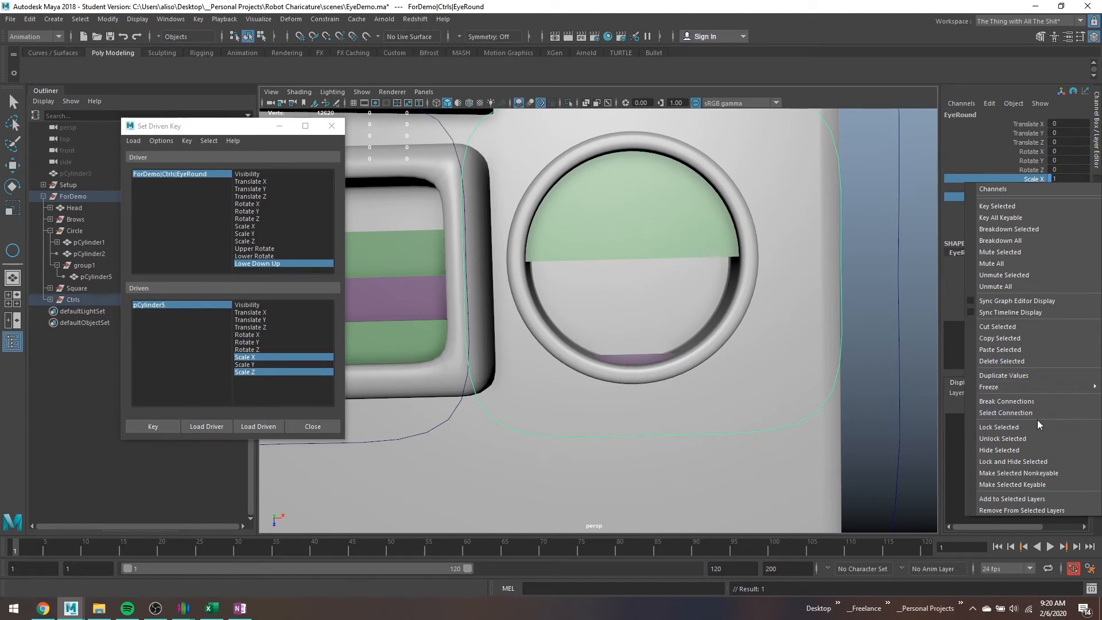
pyautogui.click(1031, 403)
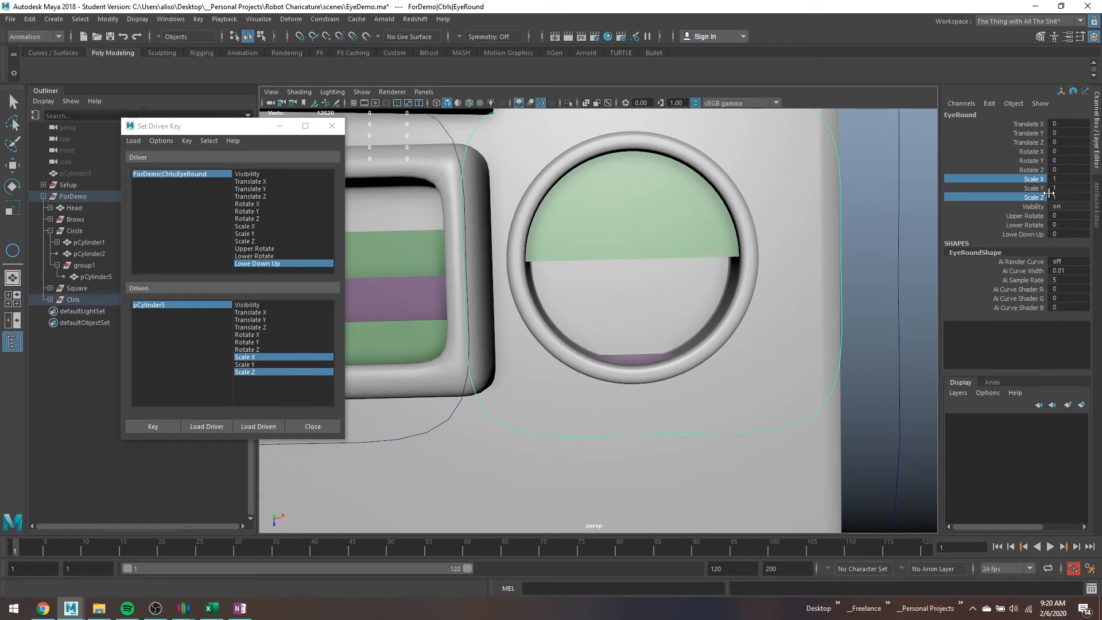
# Raise EyeRound's Lowe Down Up to 1, set the purple half's Scale X, Y and Z to 1, and record the driven key.
pyautogui.click(1028, 234)
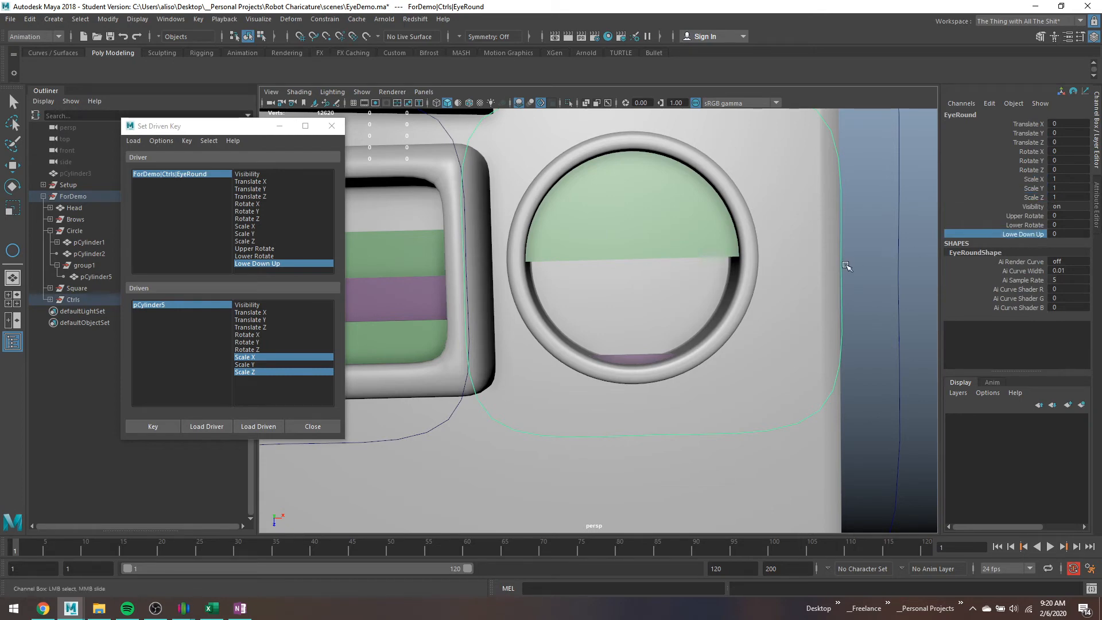
pyautogui.moveTo(878, 258); pyautogui.dragTo(908, 269, button='middle')
pyautogui.click(634, 358)
pyautogui.moveTo(1072, 179); pyautogui.dragTo(1057, 197)
pyautogui.write('1')
pyautogui.press('Return')
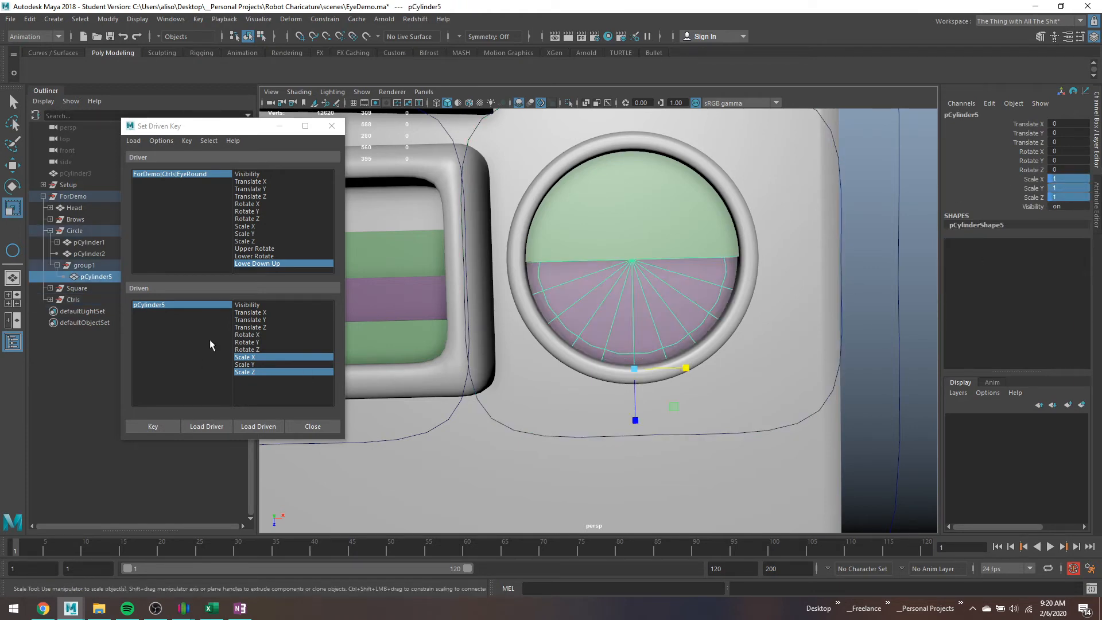
pyautogui.click(168, 428)
# Test the purple half's scaling by varying EyeRound's Lowe Down Up between its keyed values.
pyautogui.click(829, 350)
pyautogui.click(1027, 234)
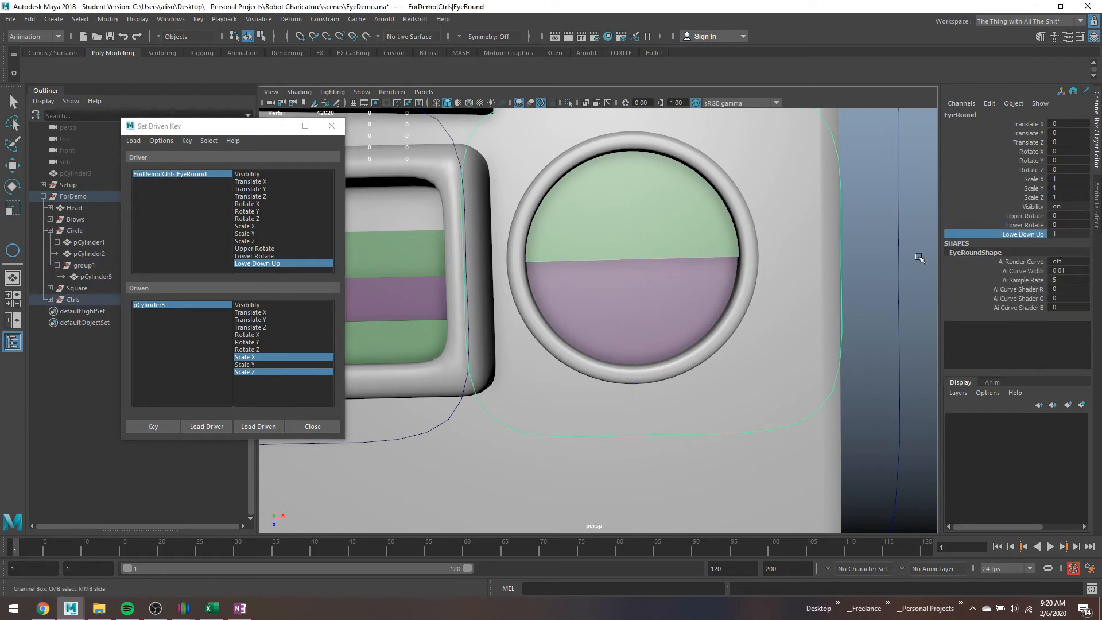
pyautogui.moveTo(869, 281); pyautogui.dragTo(870, 285, button='middle')
pyautogui.click(696, 304)
pyautogui.press('r')
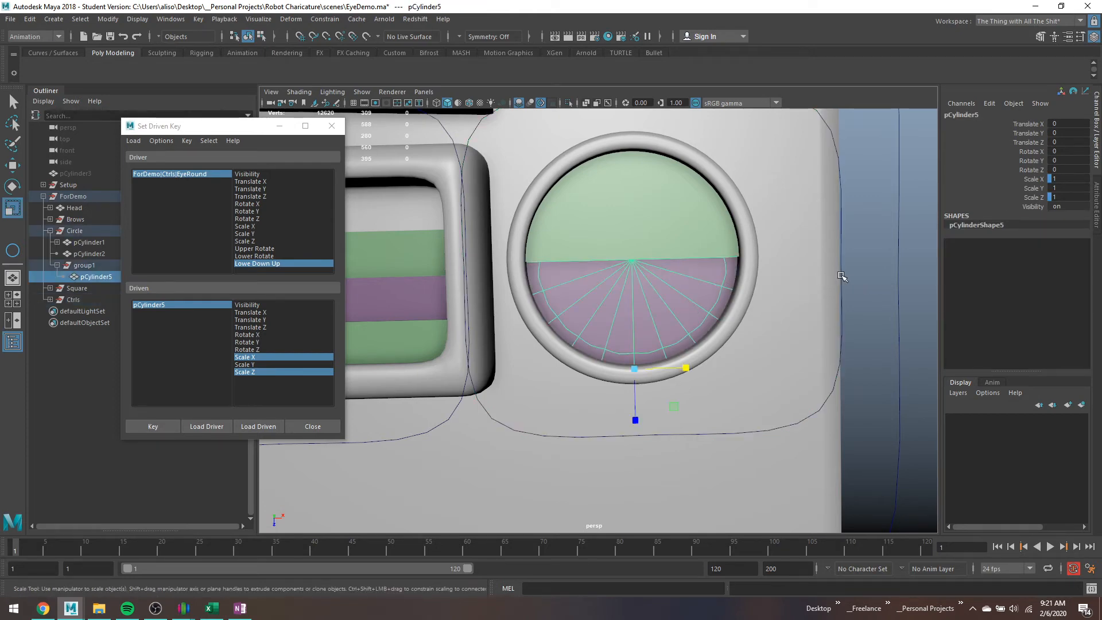
pyautogui.click(839, 281)
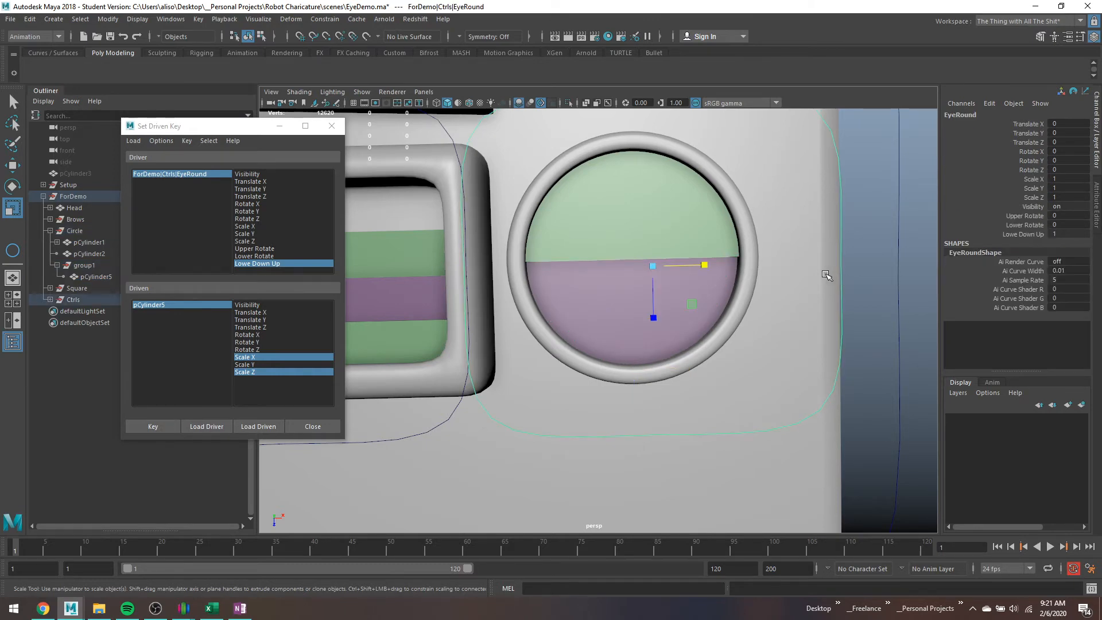
pyautogui.scroll(-2, 806, 285)
pyautogui.scroll(2, 744, 301)
pyautogui.click(1033, 235)
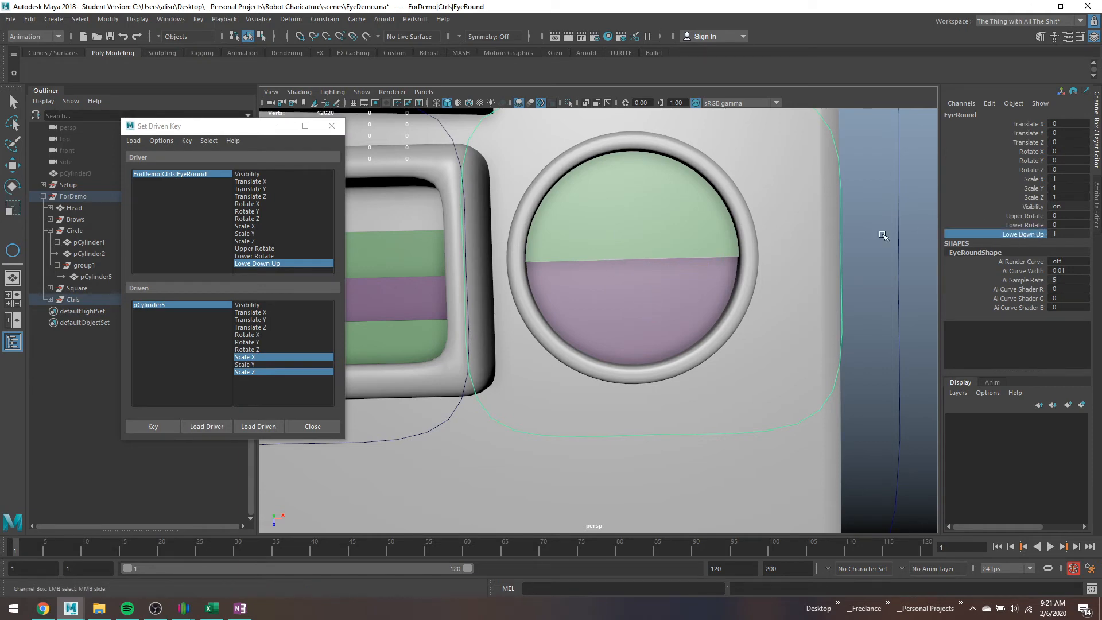
pyautogui.moveTo(879, 234); pyautogui.dragTo(884, 260, button='middle')
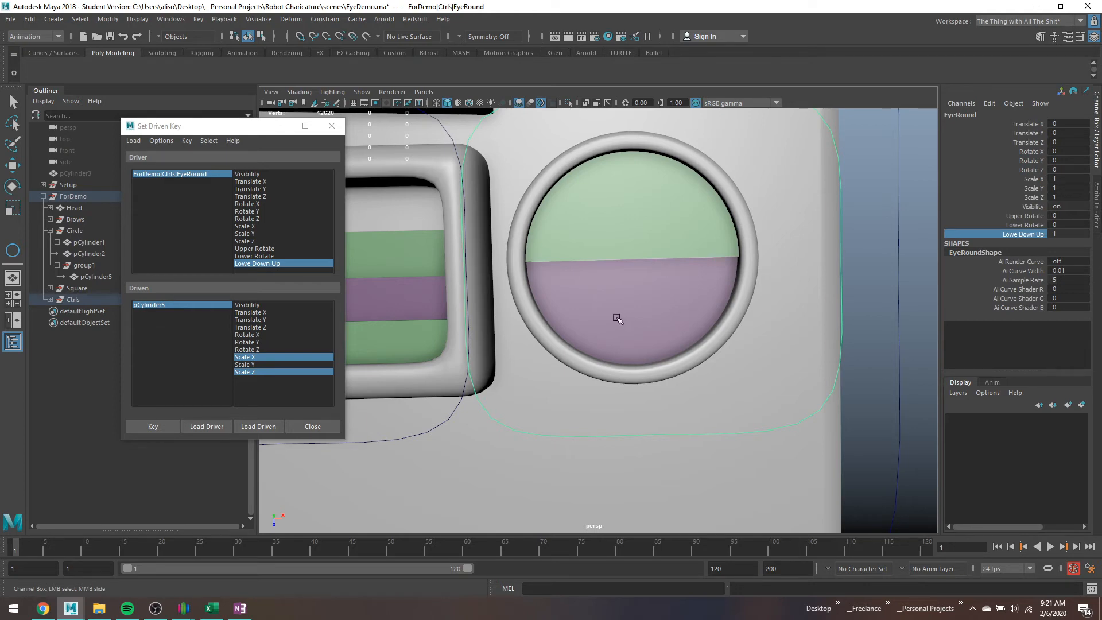
pyautogui.scroll(-2, 652, 307)
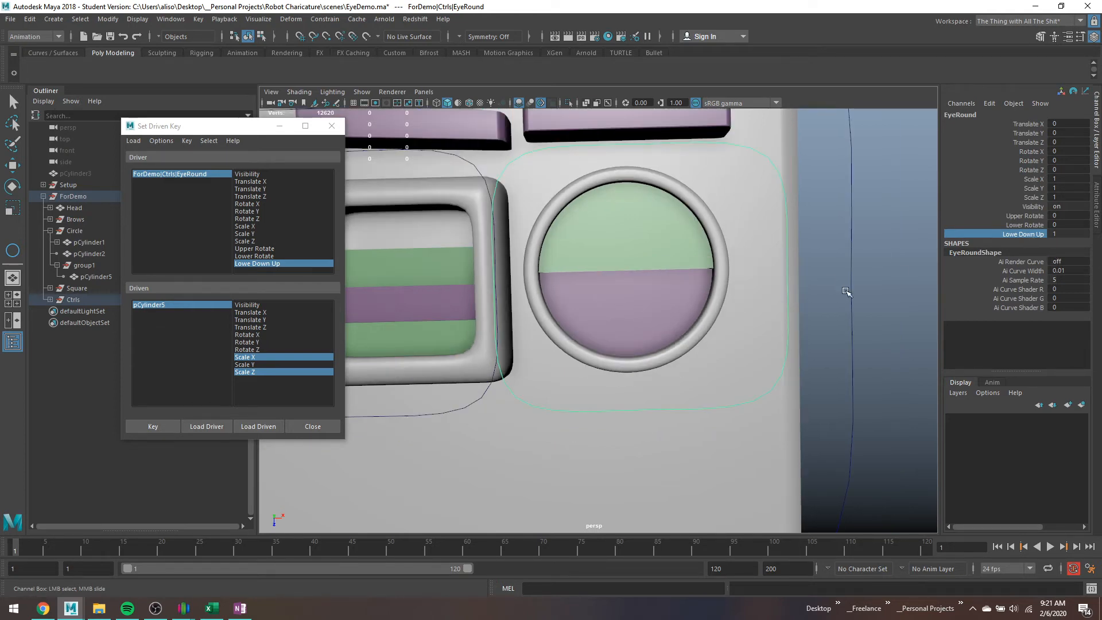
pyautogui.moveTo(883, 259); pyautogui.dragTo(886, 294, button='middle')
# Undo the trial Lower Rotate change on EyeRound, and set Lowe Down Up to 0 and back to 1.
pyautogui.click(1025, 225)
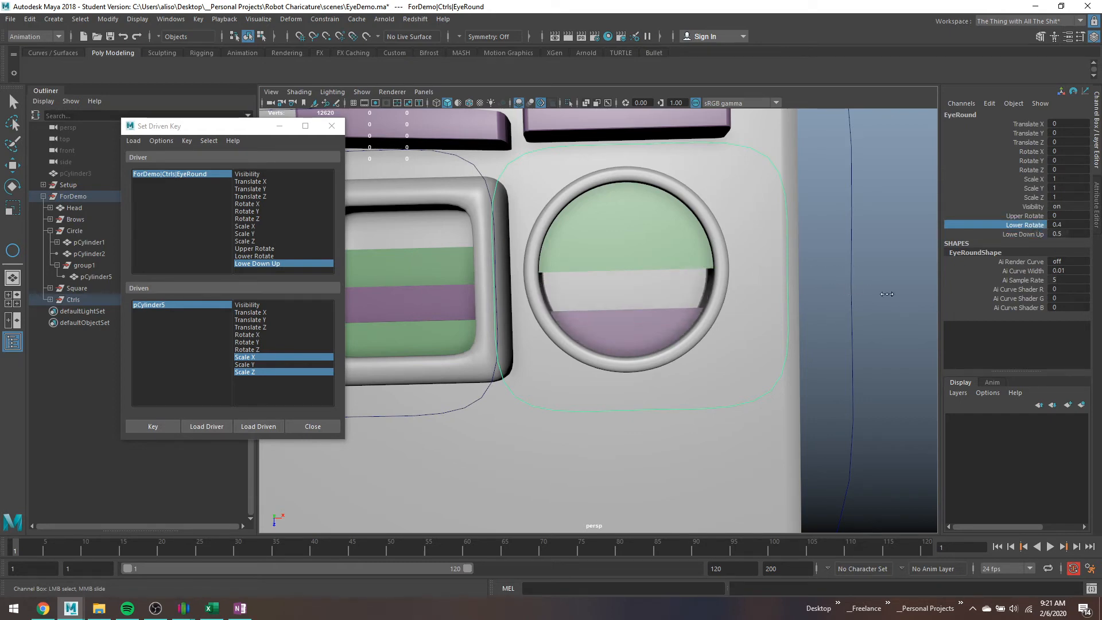
pyautogui.hotkey('ctrl', 'z')
pyautogui.doubleClick(1065, 233)
pyautogui.write('0')
pyautogui.press('Return')
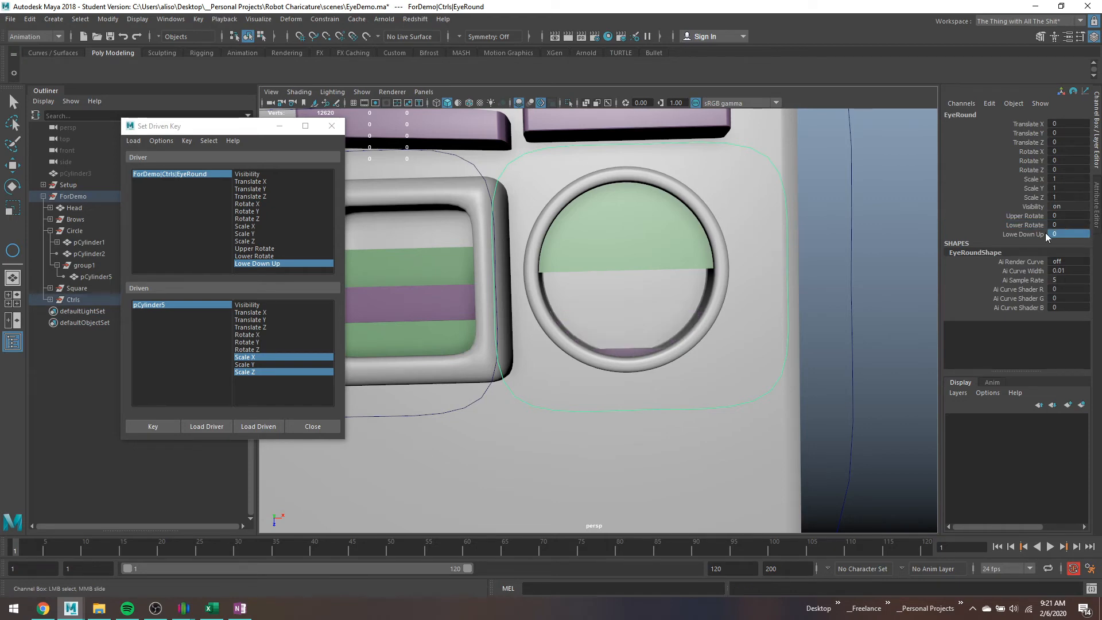
pyautogui.write('1')
pyautogui.press('Return')
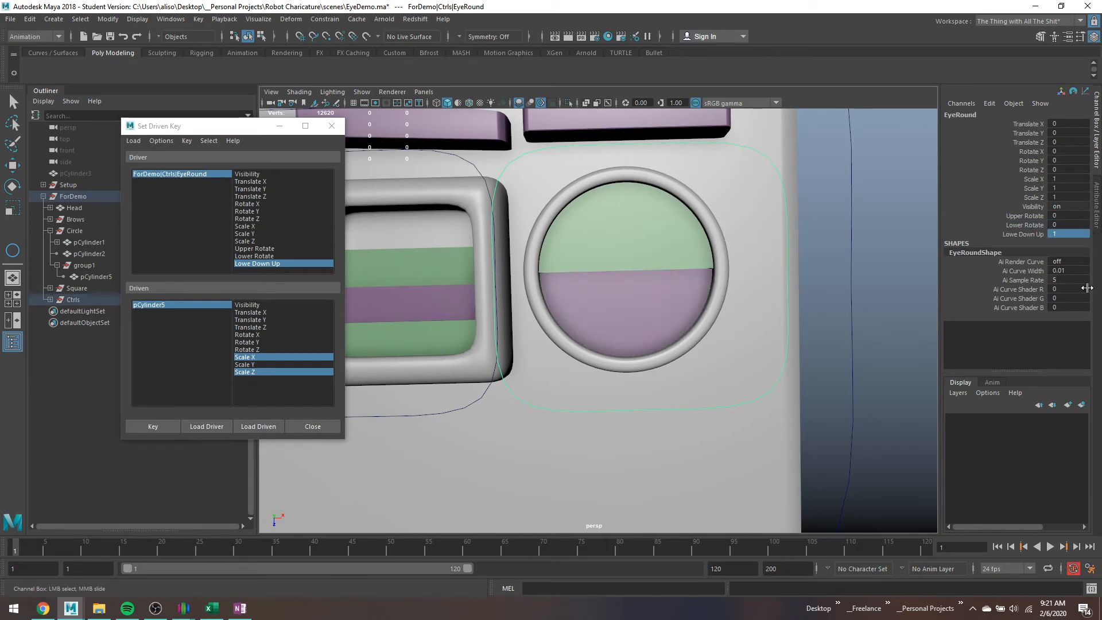
# Open the Connection Editor with EyeRound loaded as the source and group1 as the target.
pyautogui.click(682, 309)
pyautogui.press('r')
pyautogui.click(504, 167)
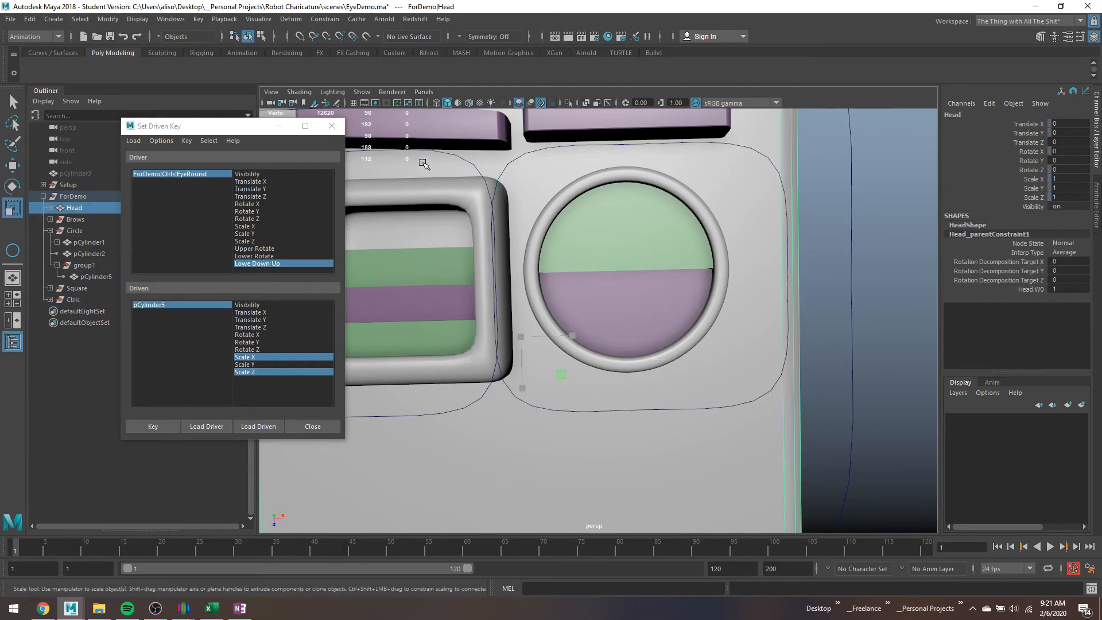
pyautogui.click(501, 176)
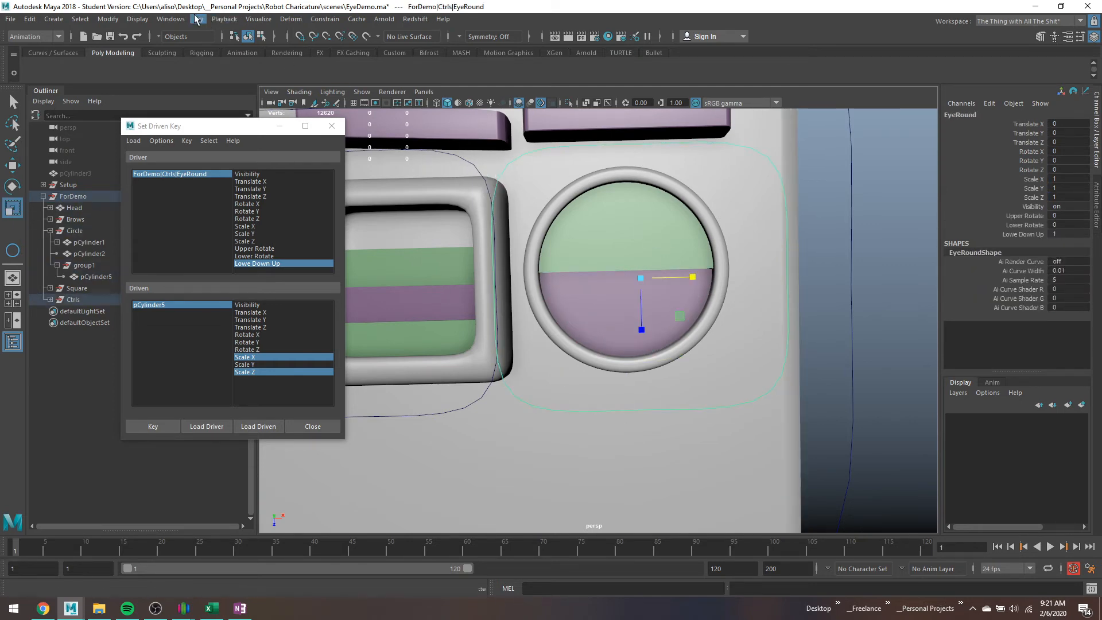
pyautogui.click(171, 19)
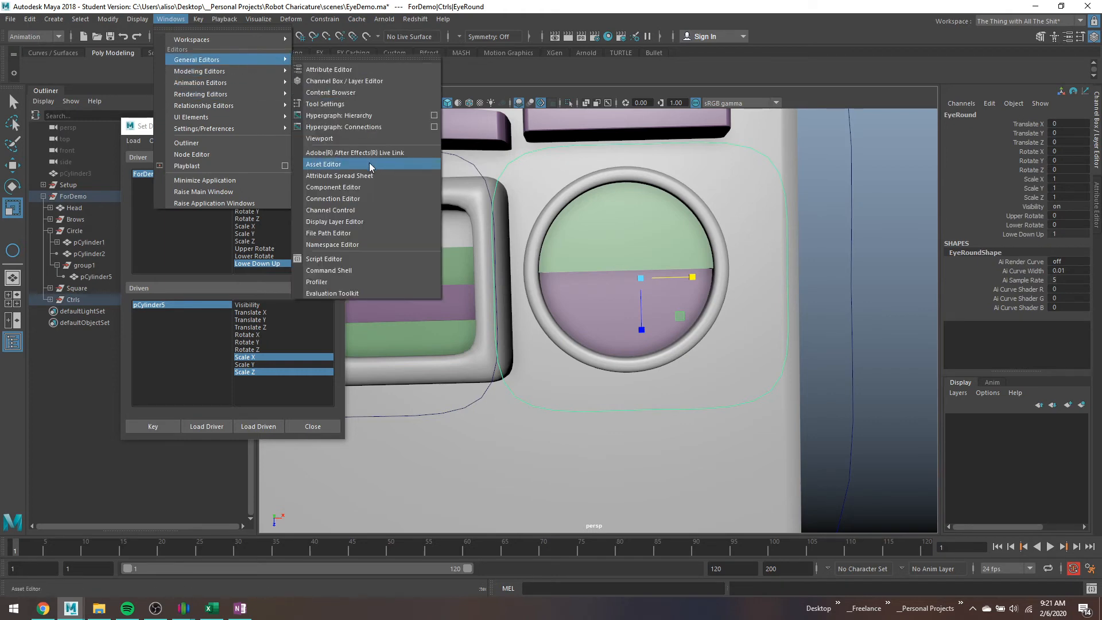
pyautogui.click(373, 198)
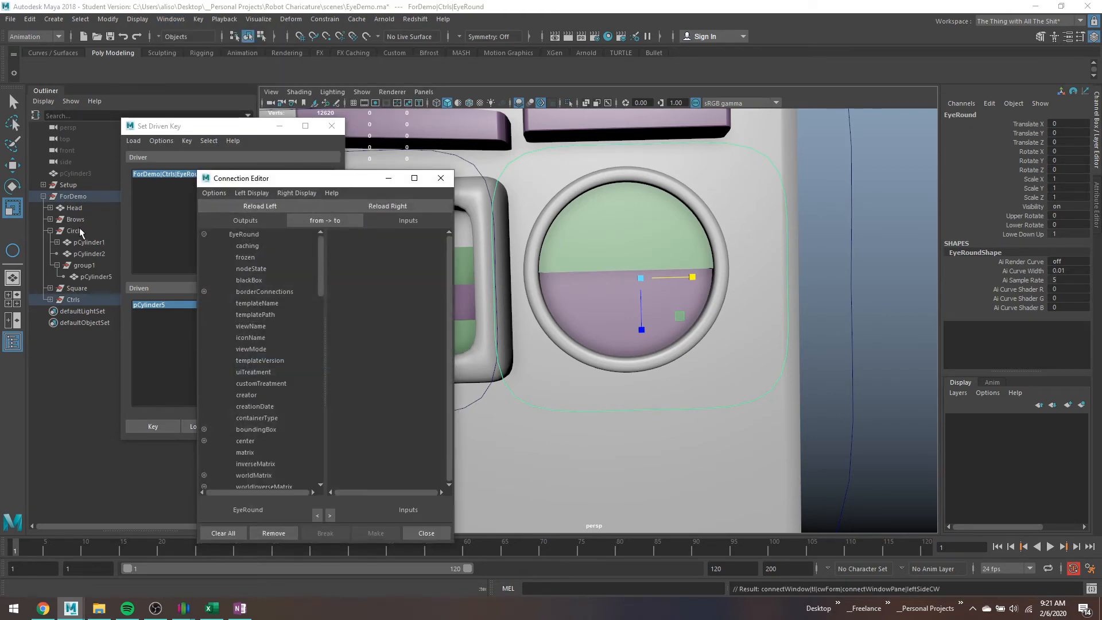
pyautogui.click(83, 265)
pyautogui.click(399, 206)
# Connect EyeRound's Lower_Rotate output to group1's rotateY input.
pyautogui.scroll(-15, 259, 368)
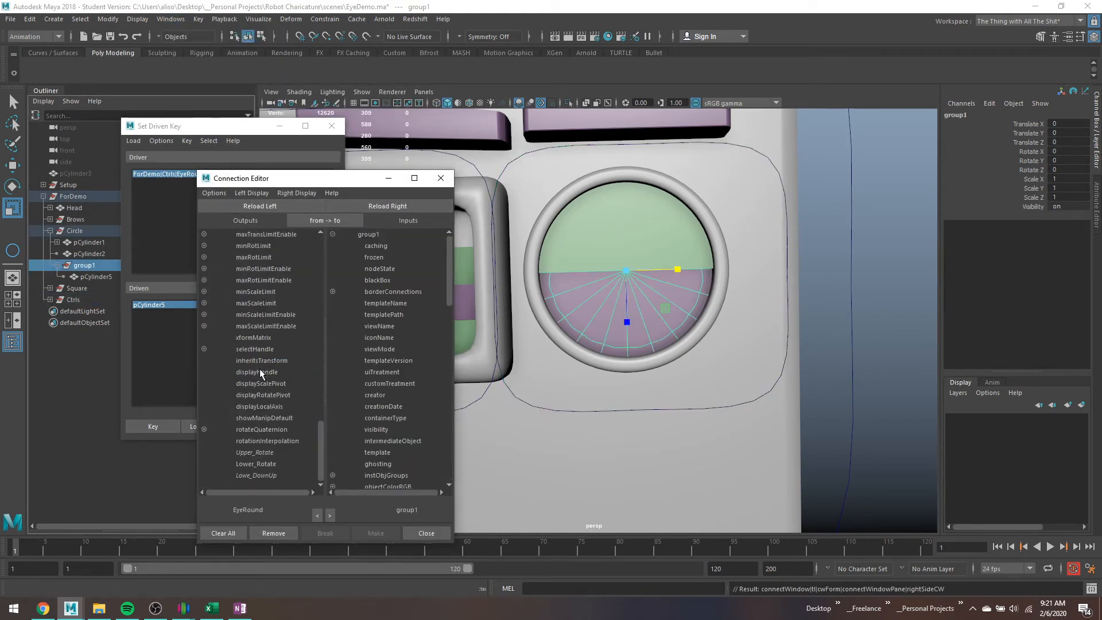
pyautogui.click(259, 465)
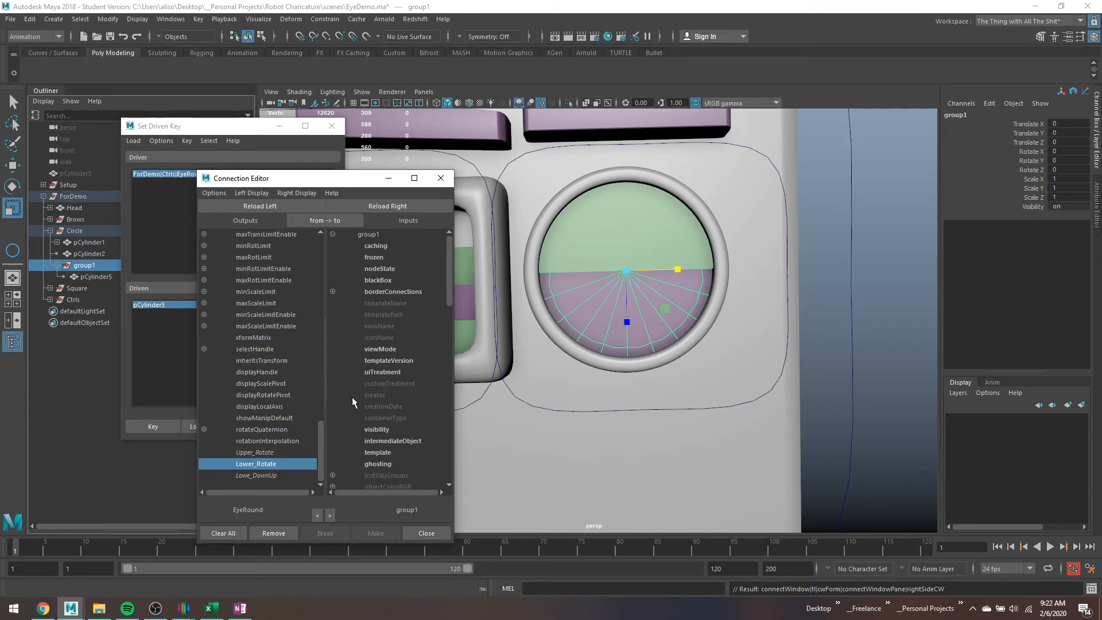
pyautogui.scroll(-10, 353, 397)
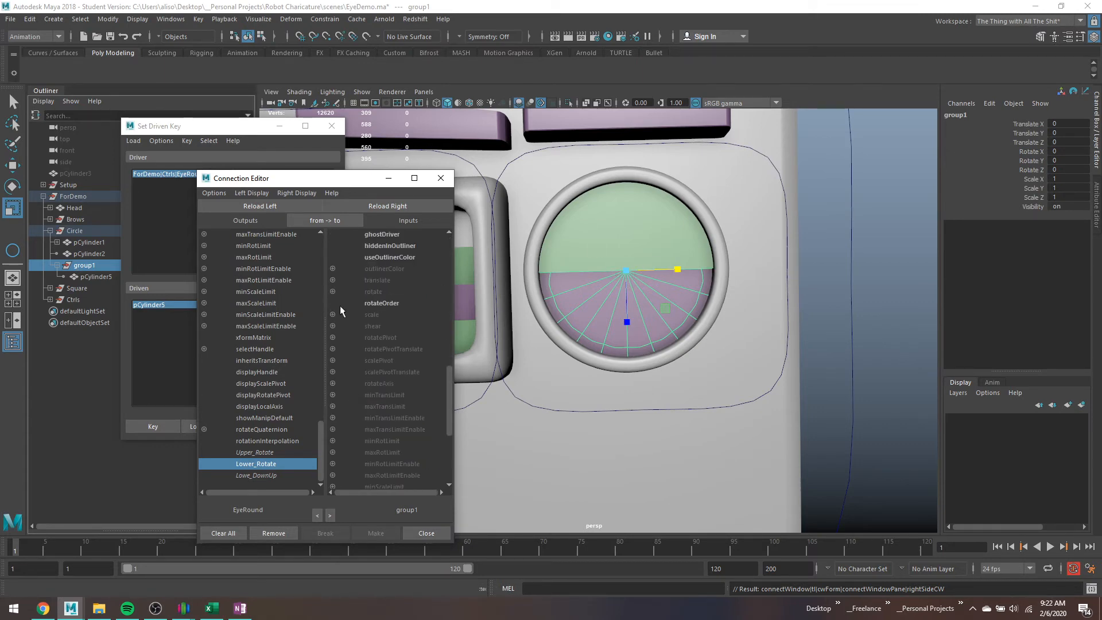
pyautogui.click(333, 292)
pyautogui.click(376, 315)
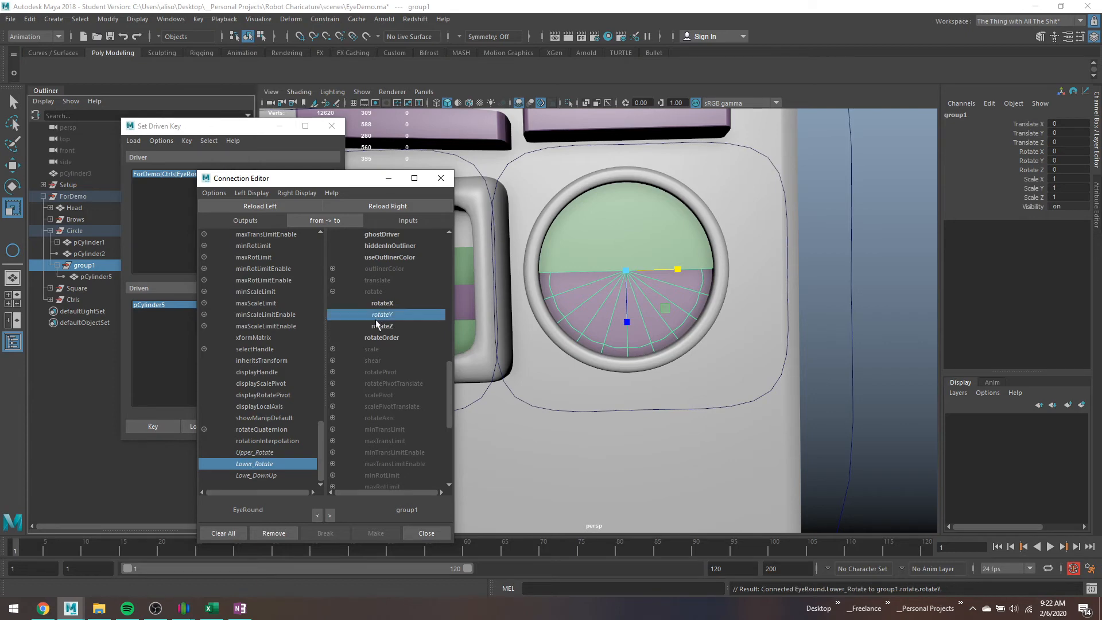
# Test the lower lid by setting EyeRound's Lower Rotate to about 35.8 and Lowe Down Up to about 0.7.
pyautogui.click(785, 258)
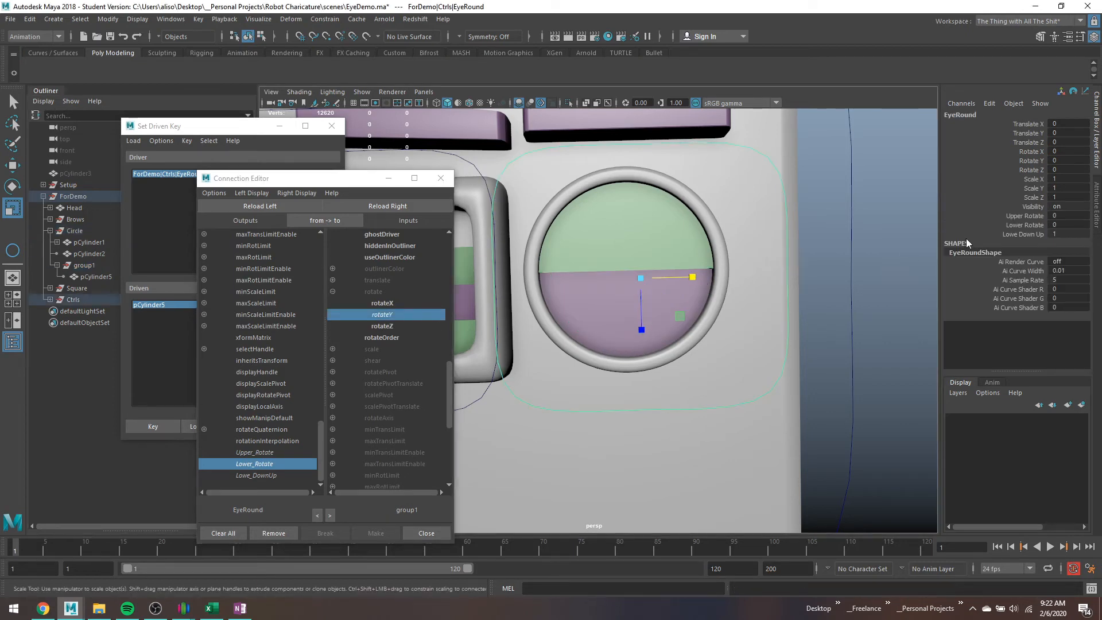
pyautogui.click(1033, 226)
pyautogui.moveTo(841, 270); pyautogui.dragTo(1044, 258, button='middle')
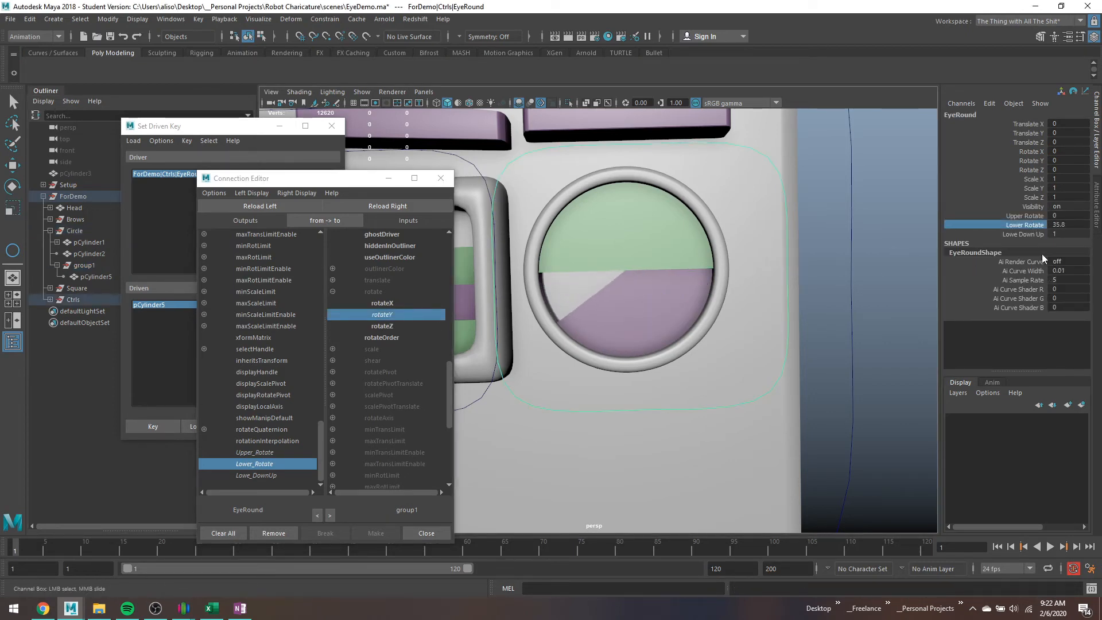
pyautogui.click(1032, 235)
pyautogui.moveTo(825, 312); pyautogui.dragTo(842, 309, button='middle')
# Close the Connection Editor and save the scene.
pyautogui.scroll(-5, 764, 264)
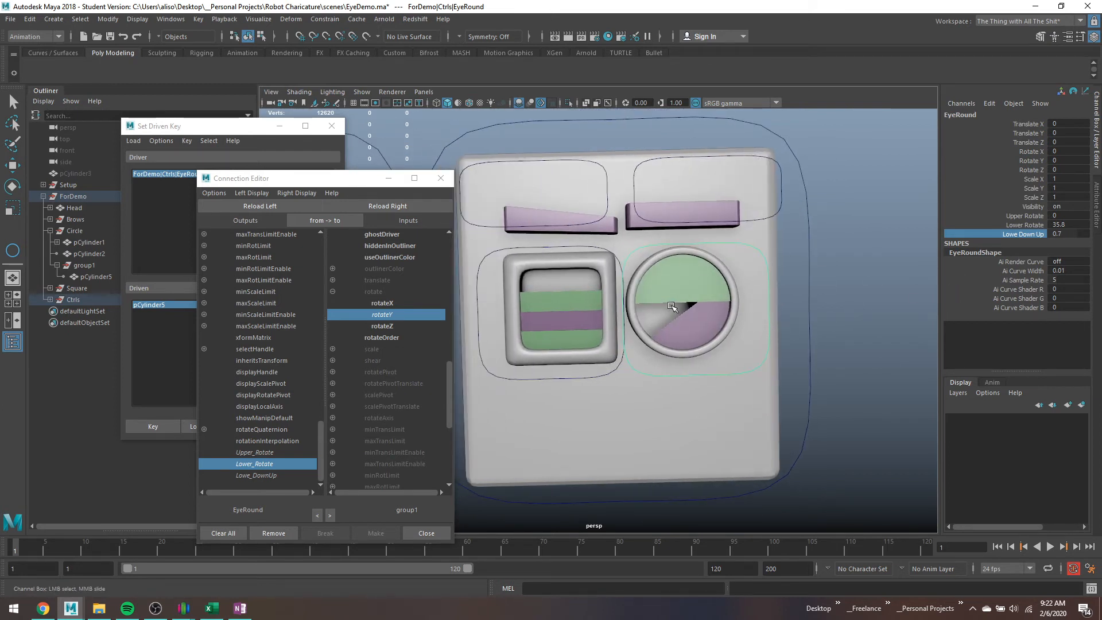
pyautogui.click(441, 178)
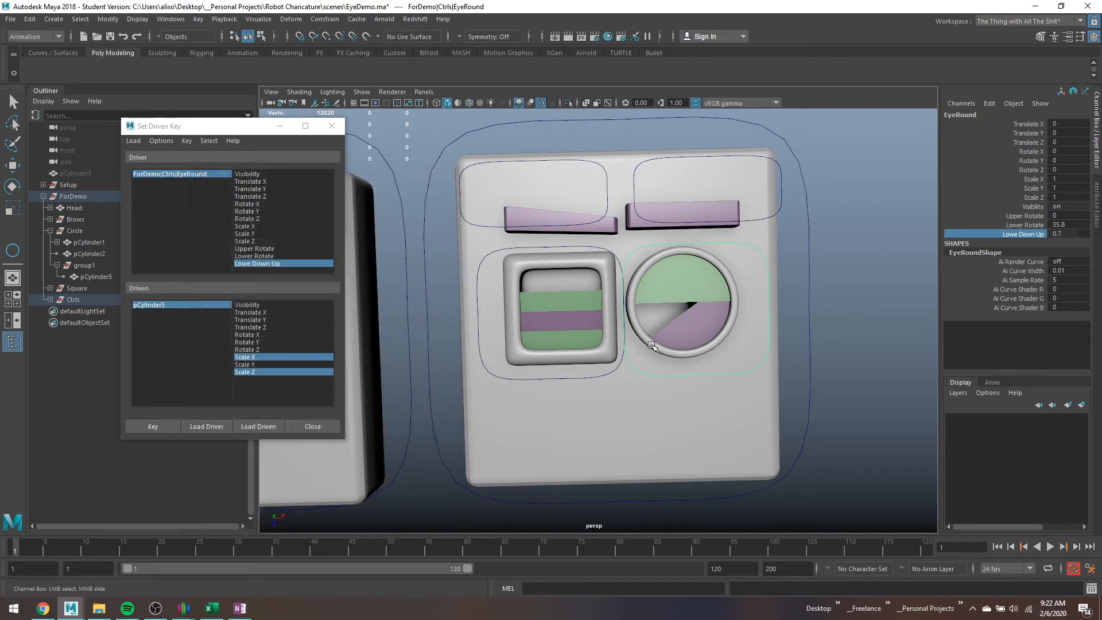
pyautogui.hotkey('ctrl', 's')
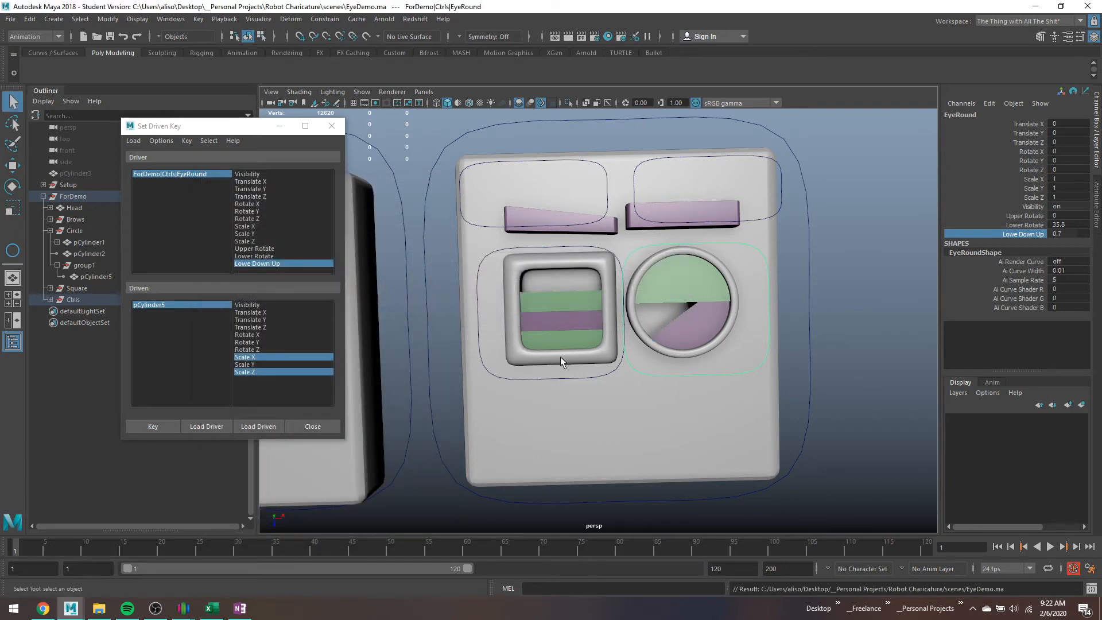
# Examine the square eye from an angle, selecting its green and purple plates one after another.
pyautogui.scroll(4, 587, 288)
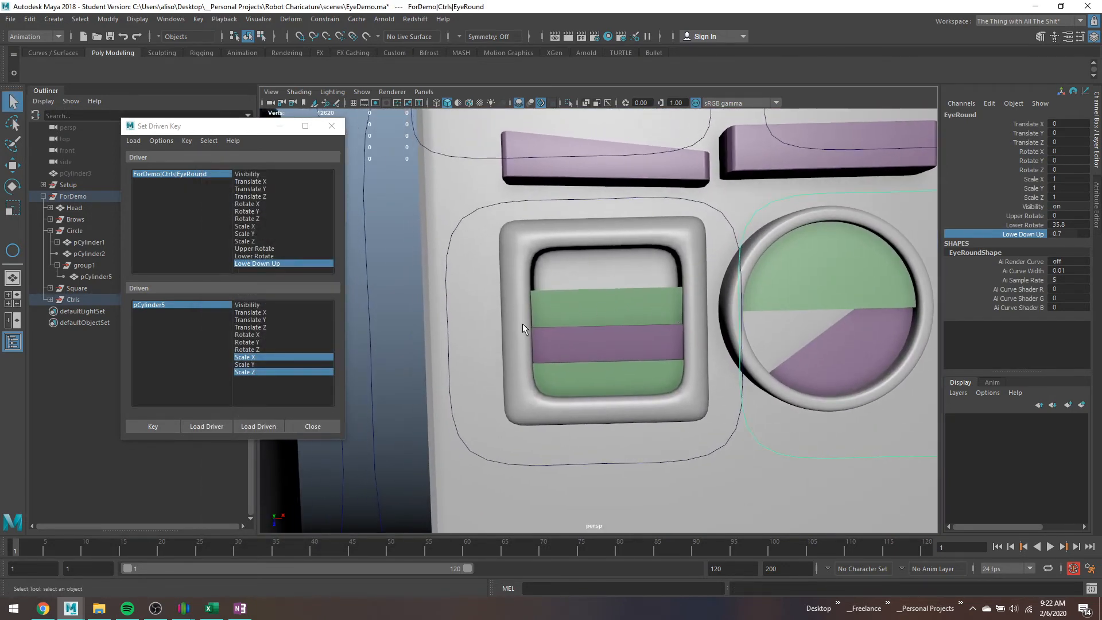
pyautogui.keyDown('alt'); pyautogui.moveTo(522, 323); pyautogui.dragTo(459, 294); pyautogui.keyUp('alt')
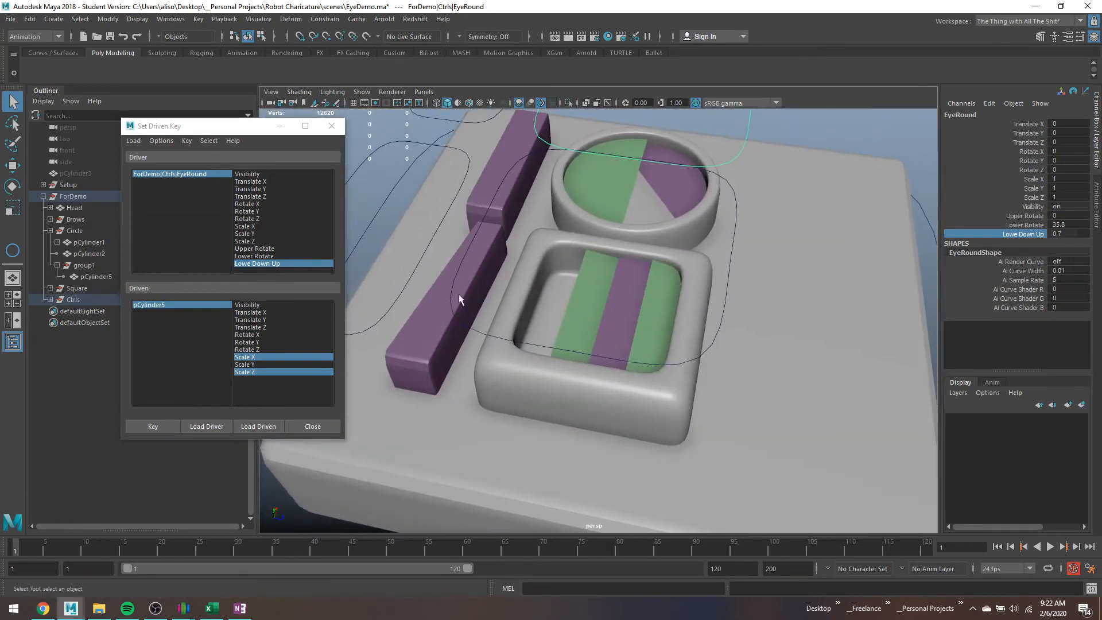
pyautogui.click(592, 295)
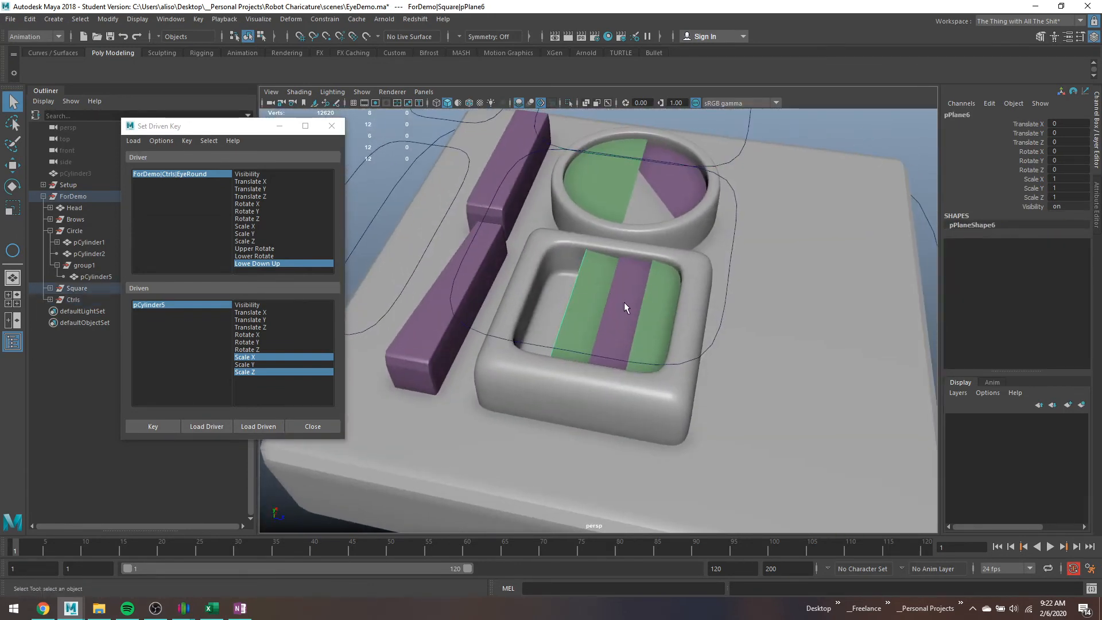
pyautogui.keyDown('alt'); pyautogui.moveTo(642, 320); pyautogui.dragTo(695, 282); pyautogui.keyUp('alt')
pyautogui.scroll(3, 595, 333)
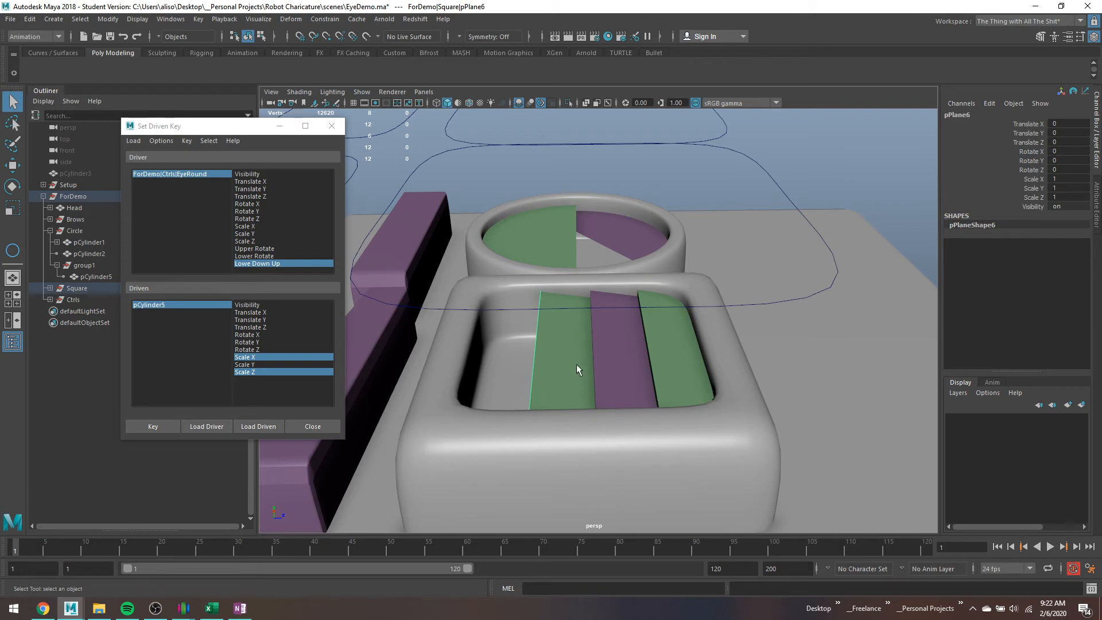
pyautogui.moveTo(555, 333); pyautogui.dragTo(565, 324)
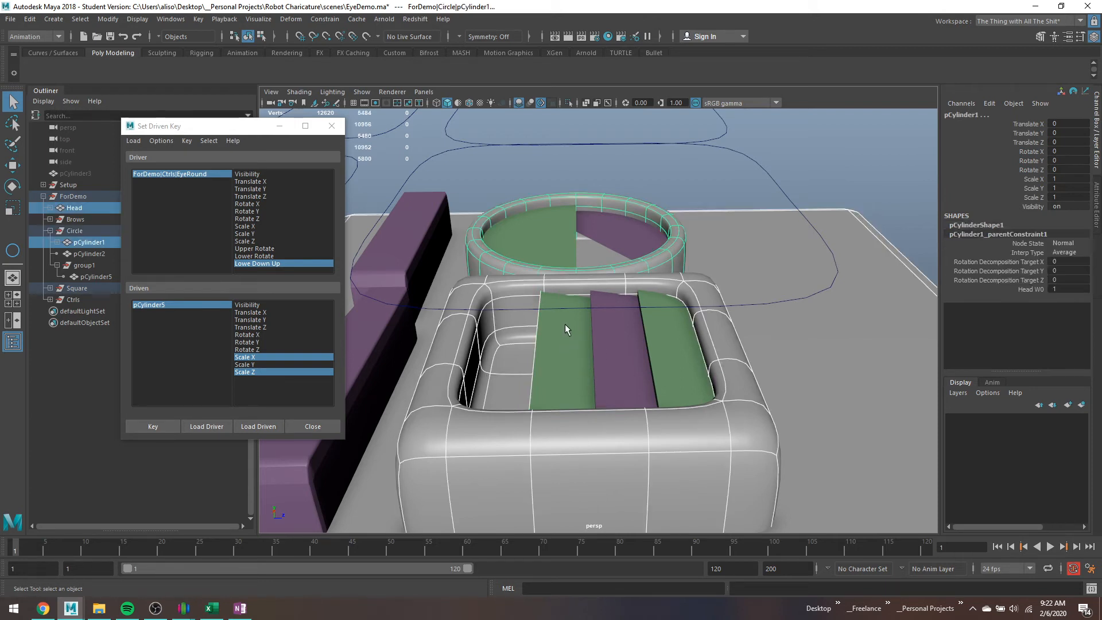
pyautogui.click(549, 335)
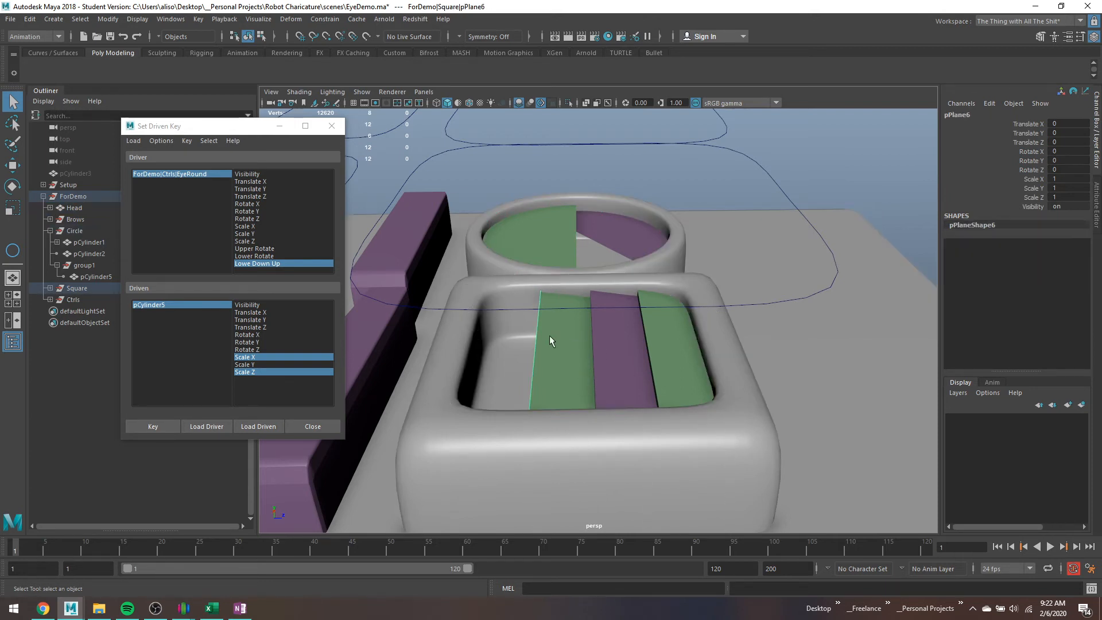
pyautogui.click(625, 349)
pyautogui.click(664, 345)
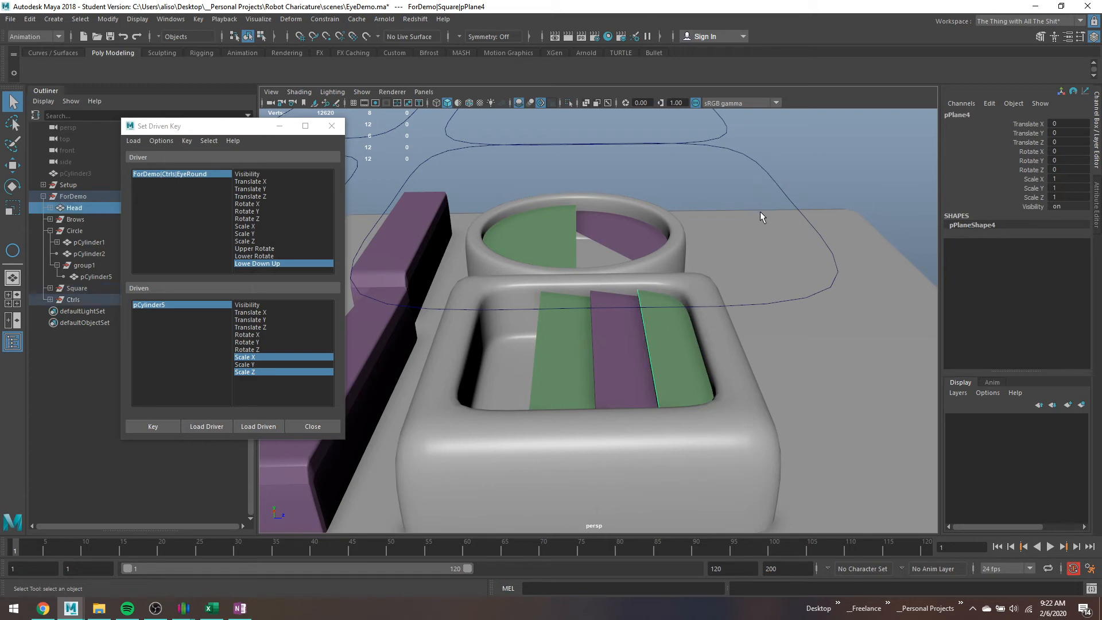
# Add a float attribute named Lid UPdown to the EyeSquare control, with minimum 0 and maximum 1.
pyautogui.click(769, 181)
pyautogui.click(979, 104)
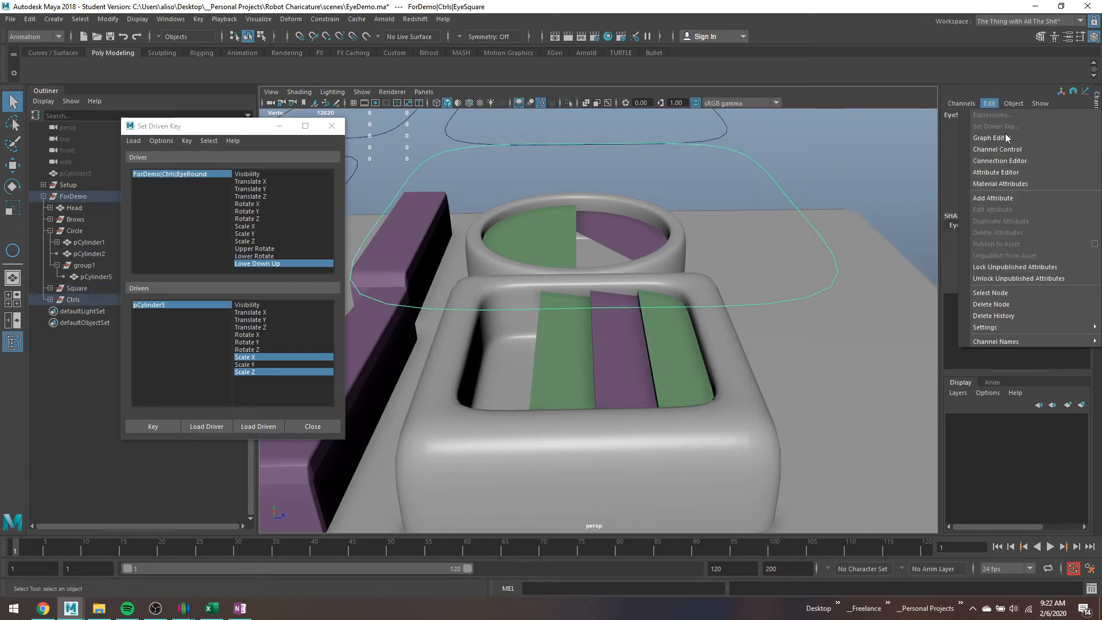
pyautogui.click(988, 195)
pyautogui.click(989, 108)
pyautogui.click(1001, 193)
pyautogui.click(501, 248)
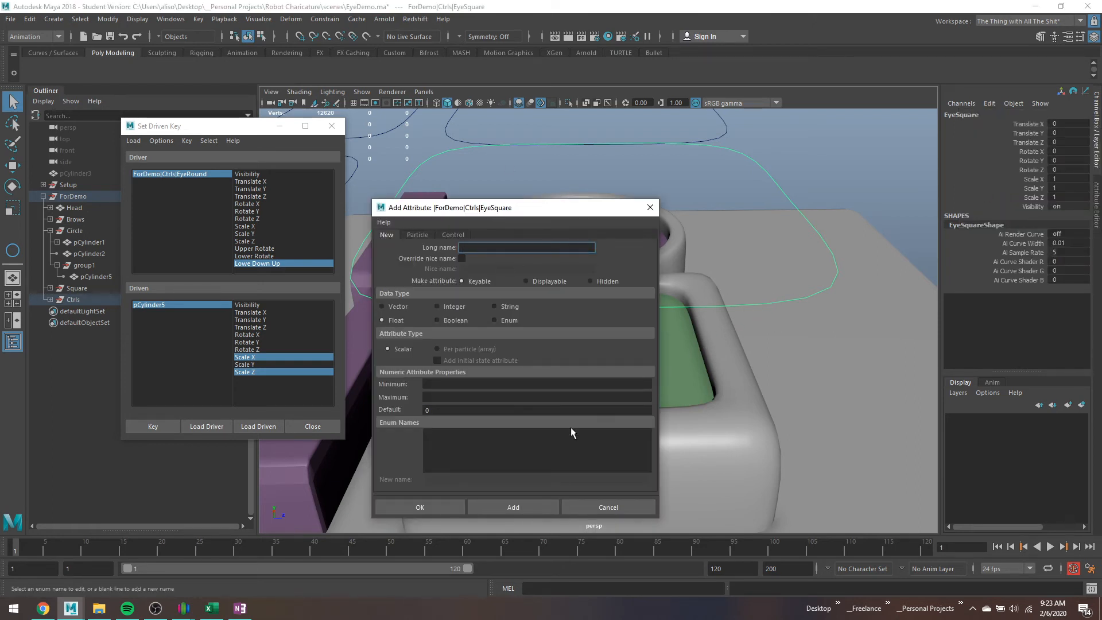
pyautogui.write('Lid UPdown')
pyautogui.click(532, 384)
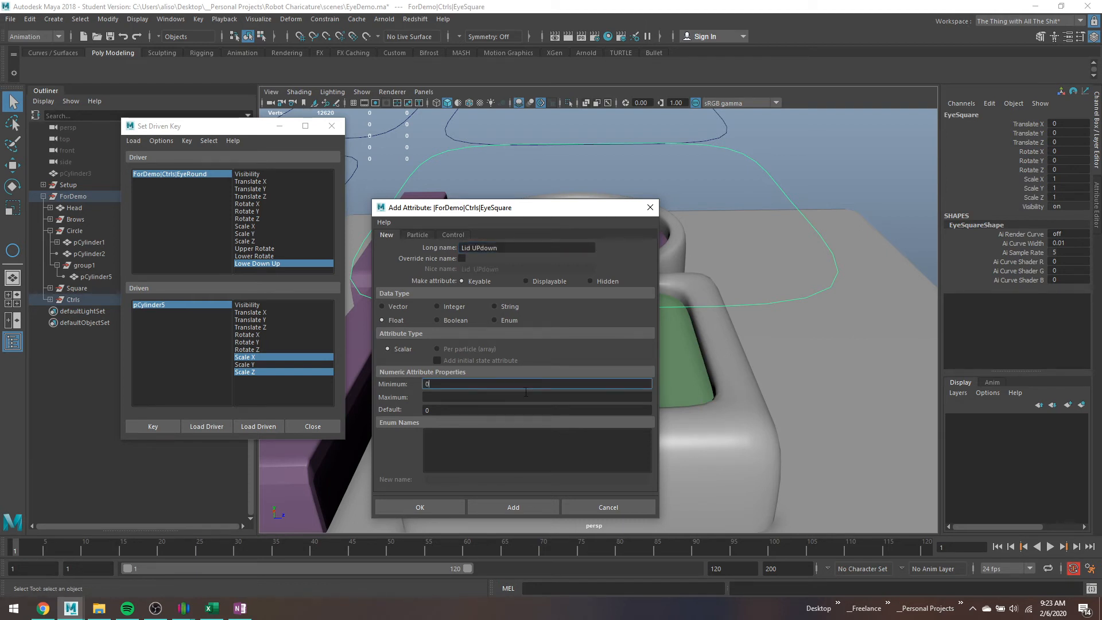
pyautogui.click(512, 396)
pyautogui.write('1')
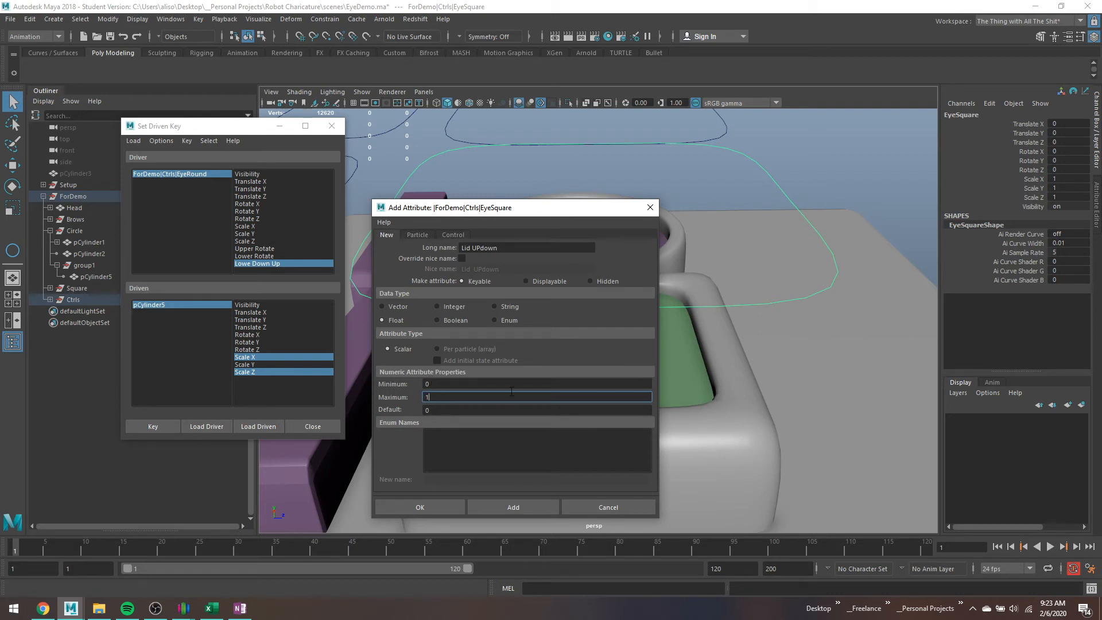
pyautogui.click(527, 510)
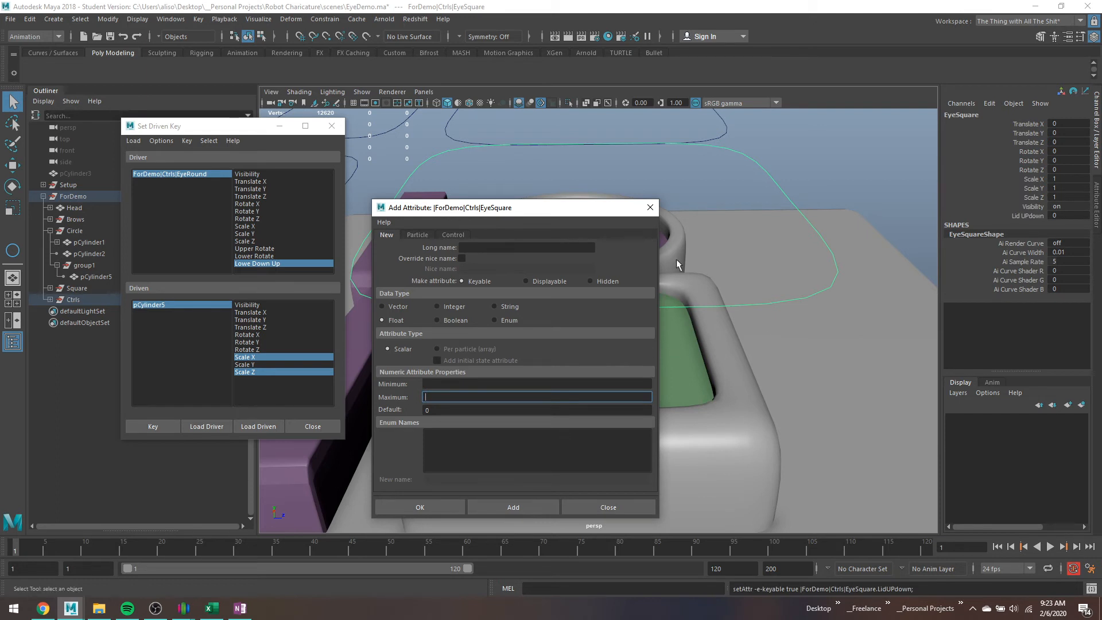
pyautogui.click(650, 207)
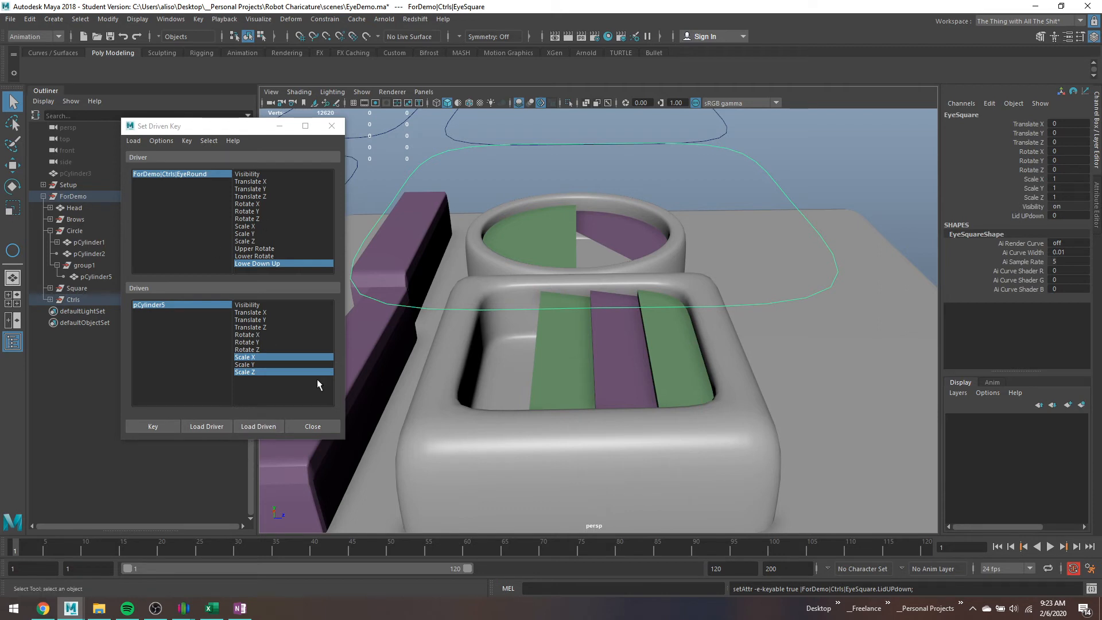
# Load the square eye's three plates, pPlane6, pPlane5 and pPlane4, as the driven objects for Set Driven Key.
pyautogui.click(239, 427)
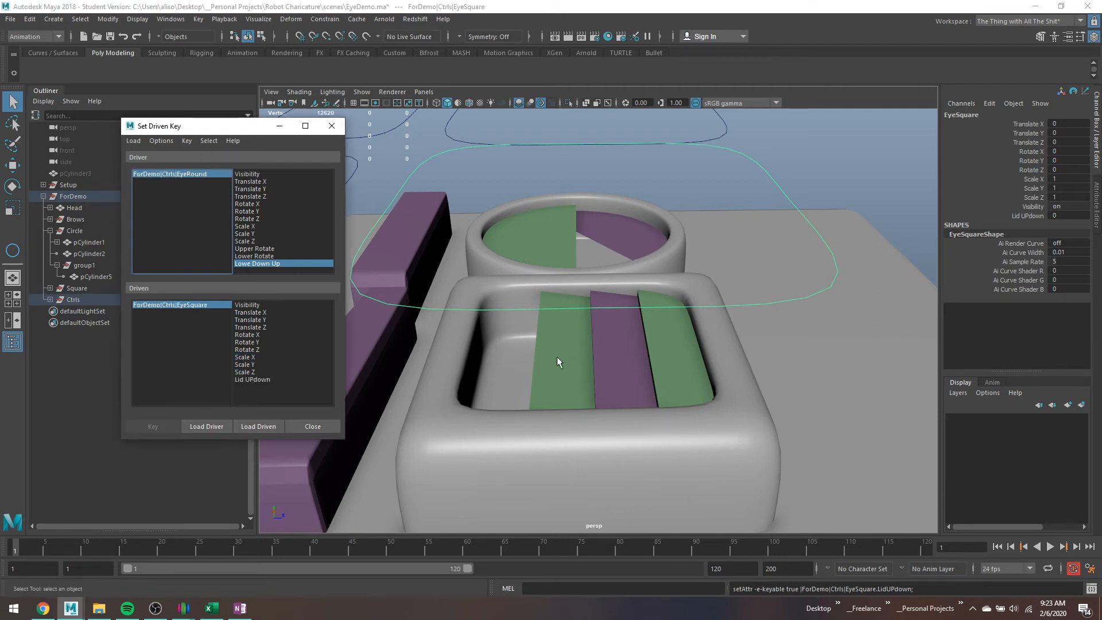
pyautogui.click(611, 371)
pyautogui.keyDown('shift'); pyautogui.click(676, 377); pyautogui.keyUp('shift')
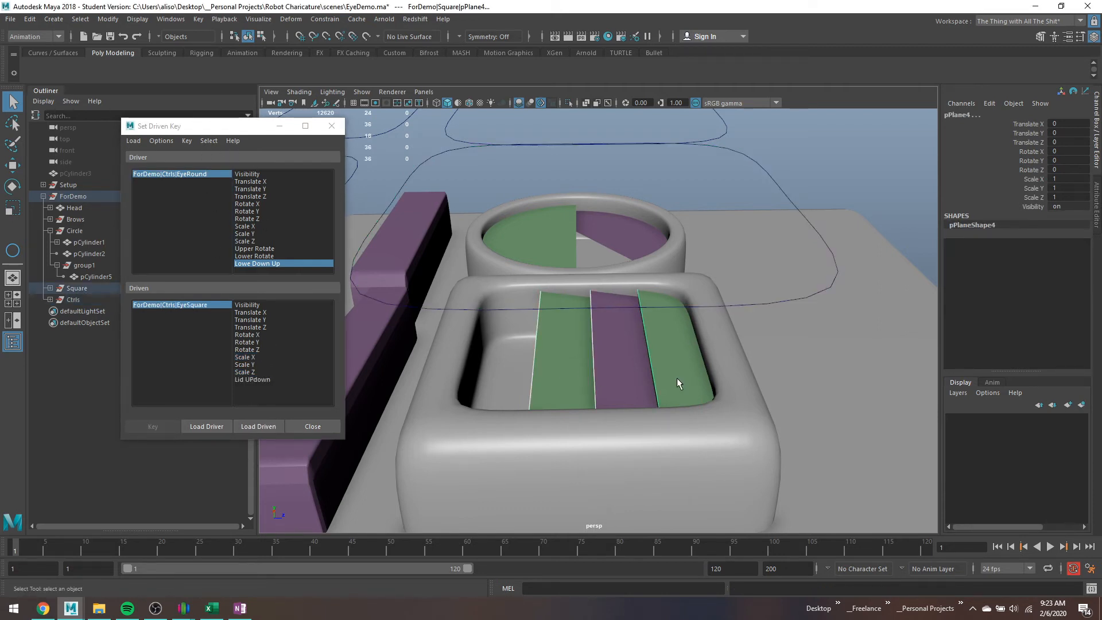
pyautogui.click(252, 427)
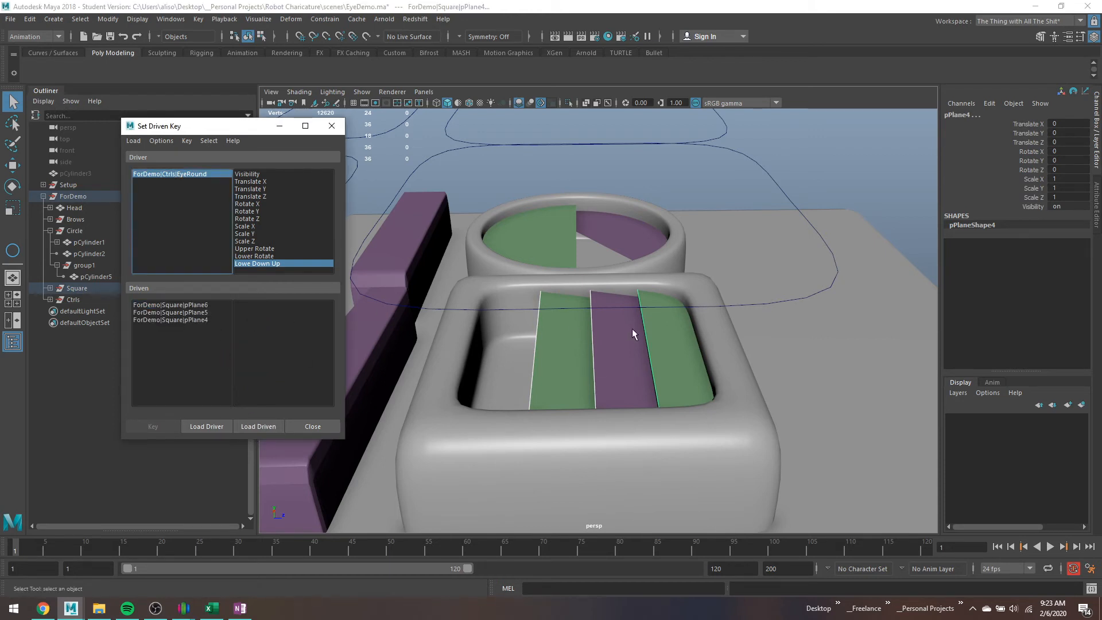
pyautogui.click(684, 365)
pyautogui.press('w')
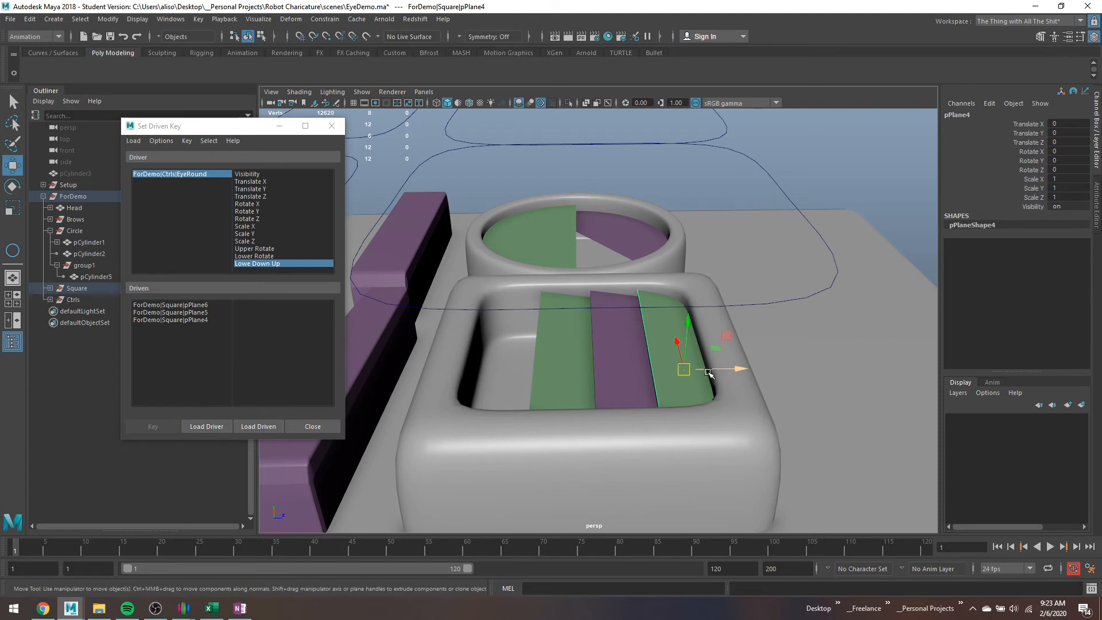
pyautogui.moveTo(712, 372)
pyautogui.mouseDown()
pyautogui.moveTo(741, 371)
pyautogui.moveTo(714, 371)
pyautogui.mouseUp()
pyautogui.hotkey('ctrl', 'z')
pyautogui.hotkey('ctrl', 'z')
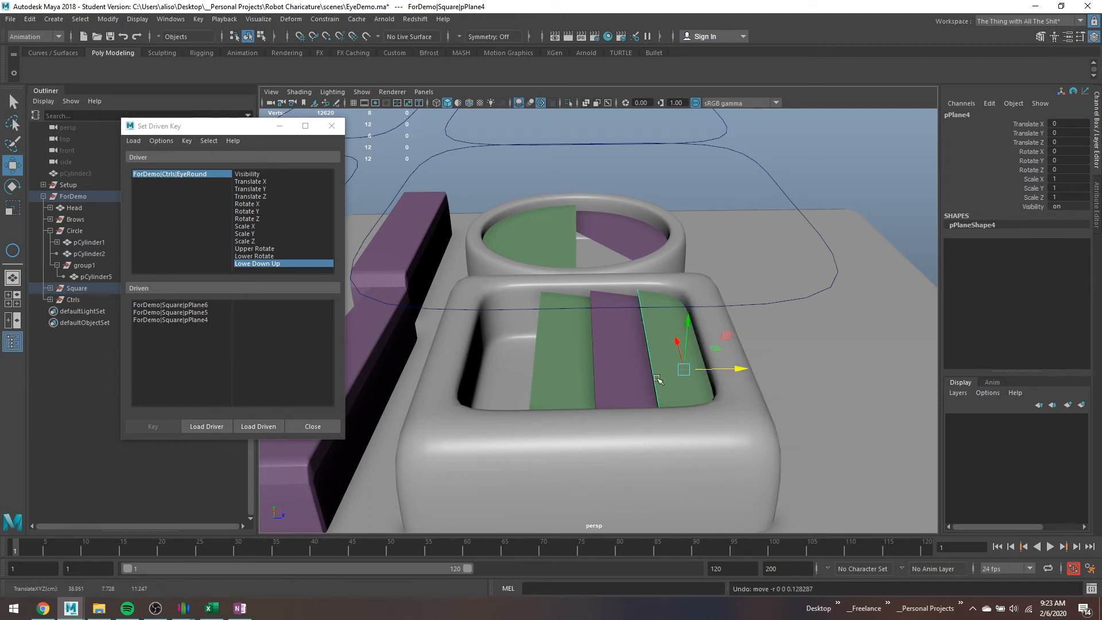
pyautogui.press('q')
# Load EyeSquare as the driver for Set Driven Key and choose its Lid UPdown attribute.
pyautogui.click(583, 373)
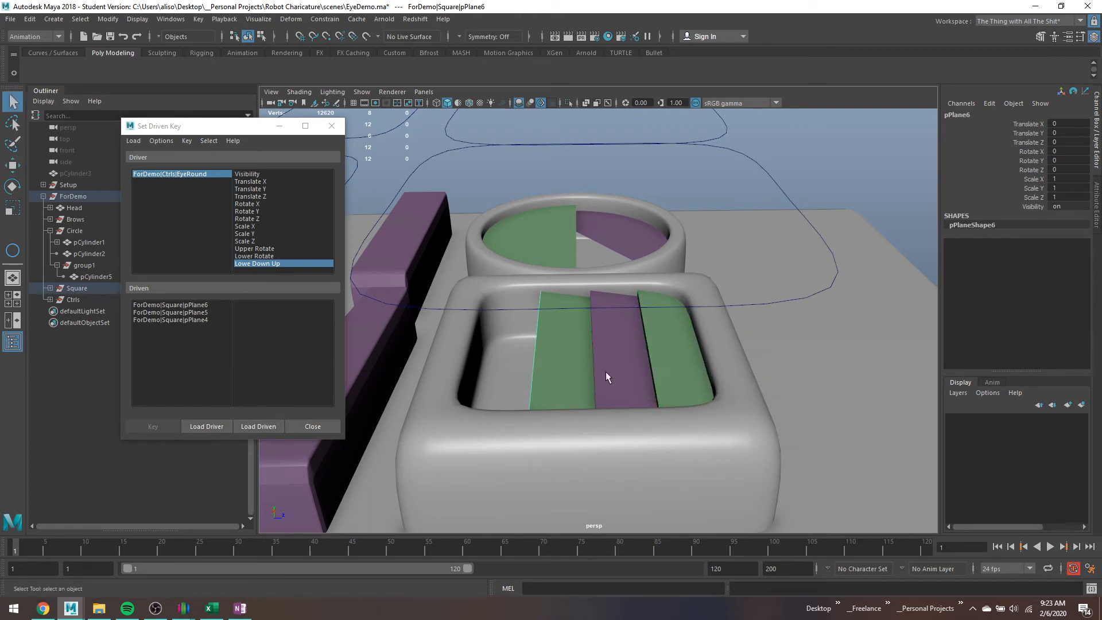
pyautogui.keyDown('shift'); pyautogui.click(629, 373); pyautogui.keyUp('shift')
pyautogui.keyDown('shift'); pyautogui.click(659, 370); pyautogui.keyUp('shift')
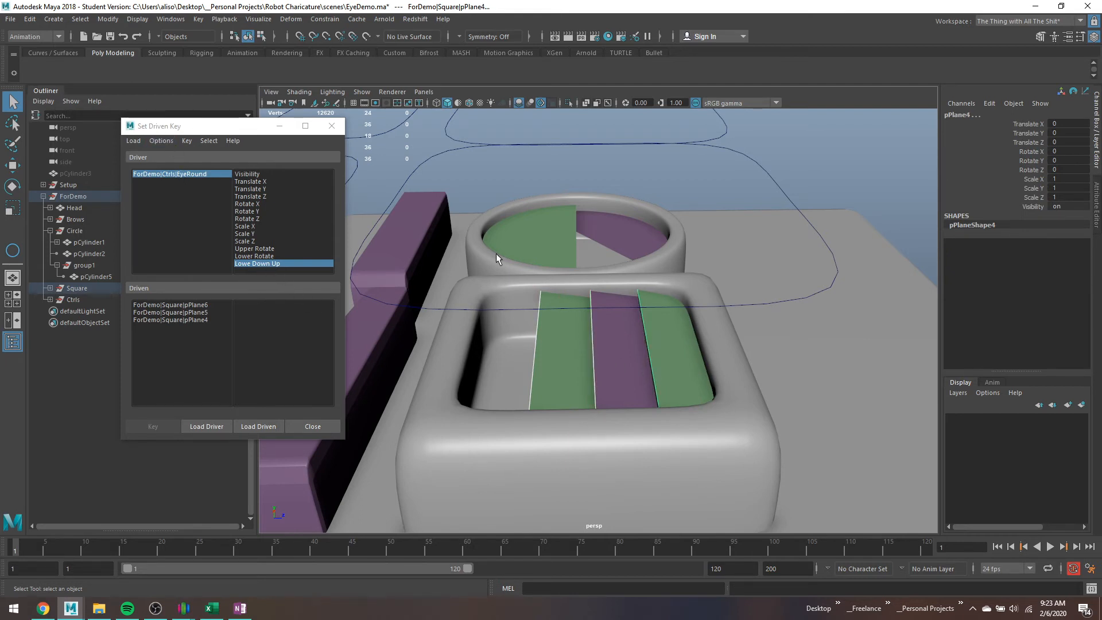
pyautogui.moveTo(784, 147); pyautogui.dragTo(759, 168)
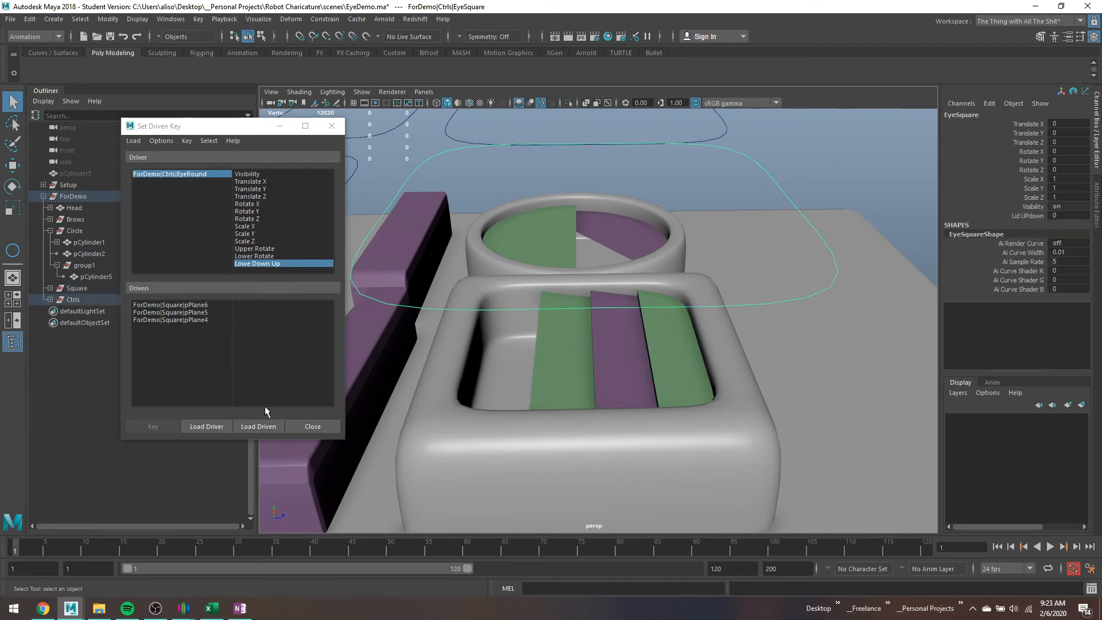
pyautogui.click(216, 427)
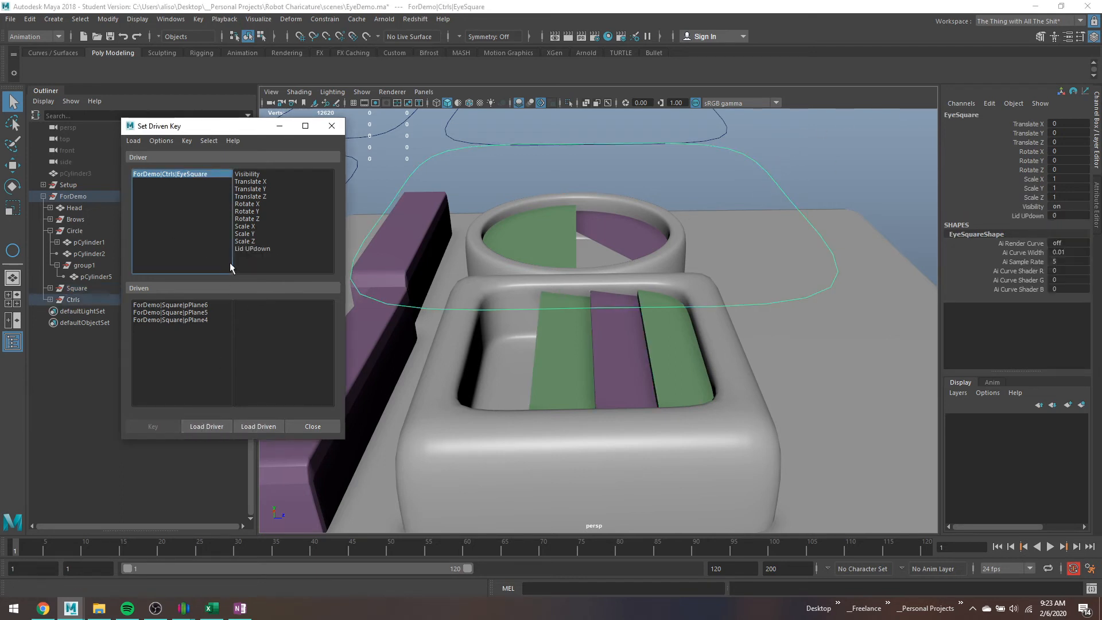
pyautogui.click(246, 249)
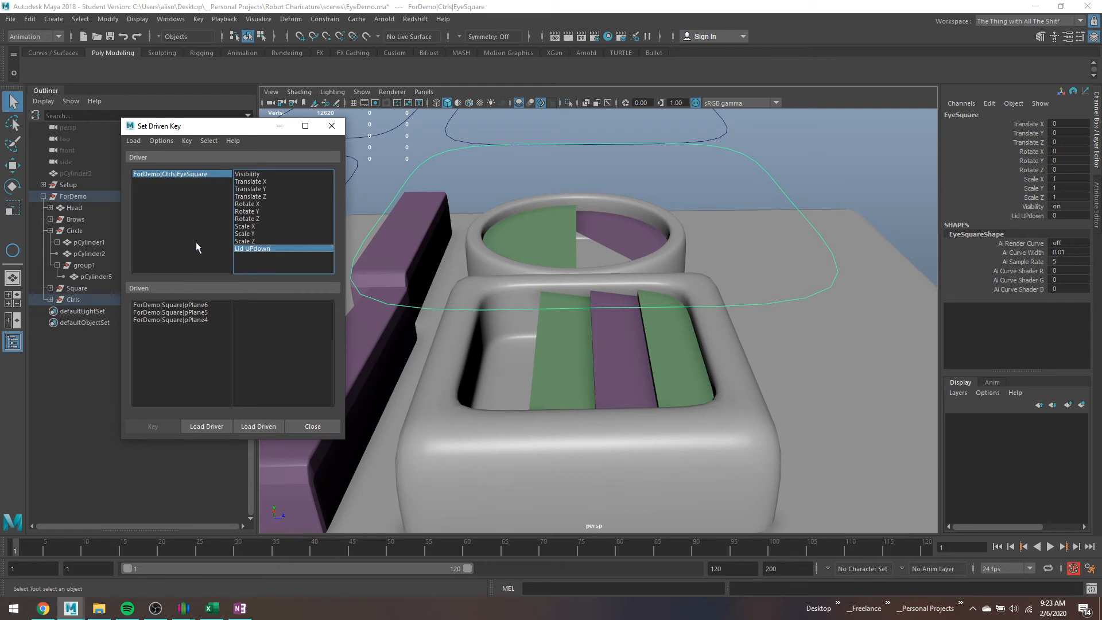
# Set a driven key on Translate Z of all three square eye plates with Lid UPdown at 0.
pyautogui.click(209, 313)
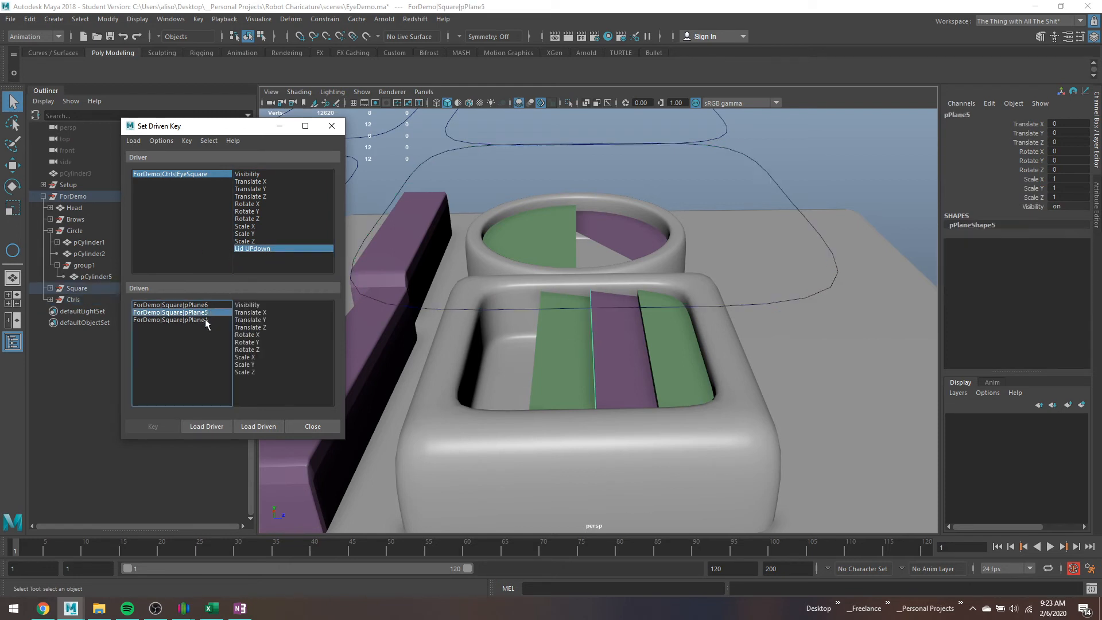
pyautogui.moveTo(204, 321); pyautogui.dragTo(202, 305)
pyautogui.click(261, 327)
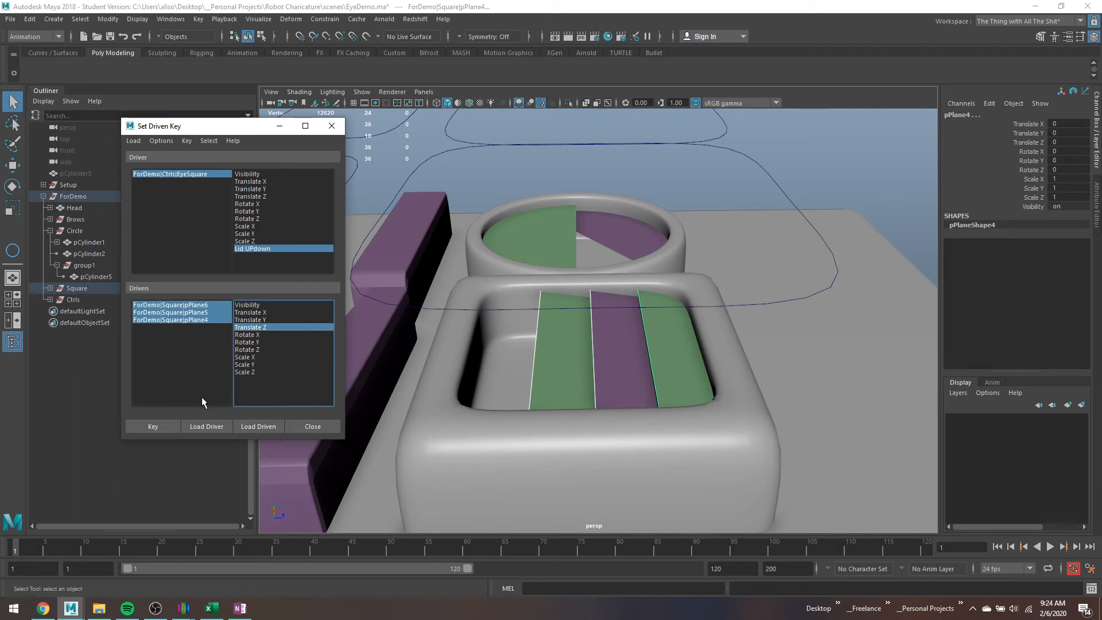
pyautogui.click(161, 425)
# Examine the square eye's three plates and the EyeSquare control by selecting them one after another.
pyautogui.click(612, 354)
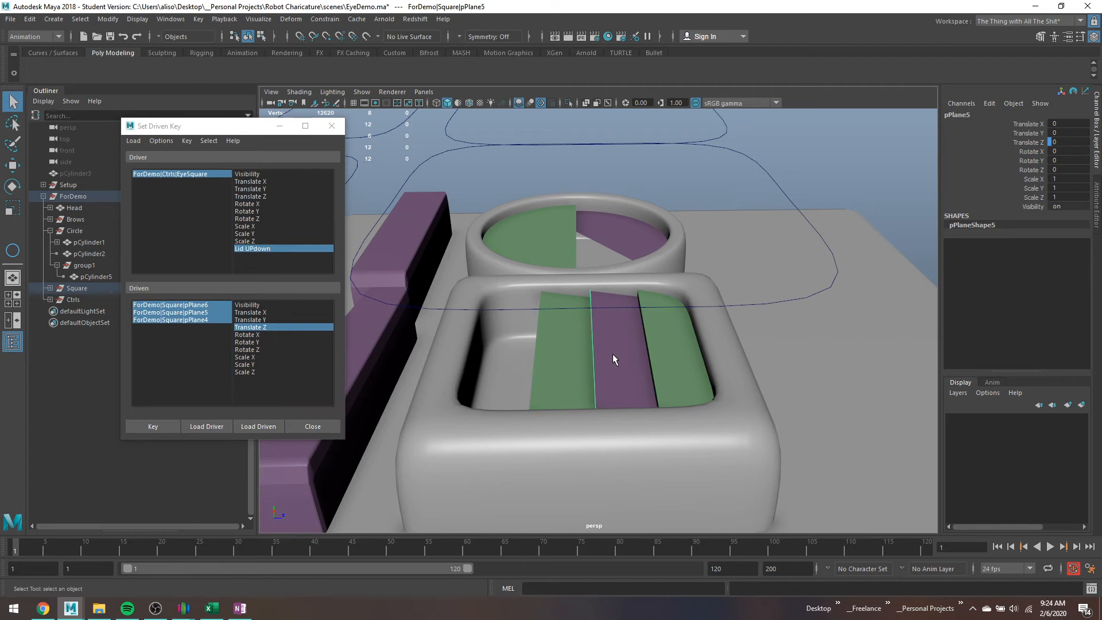
pyautogui.click(661, 341)
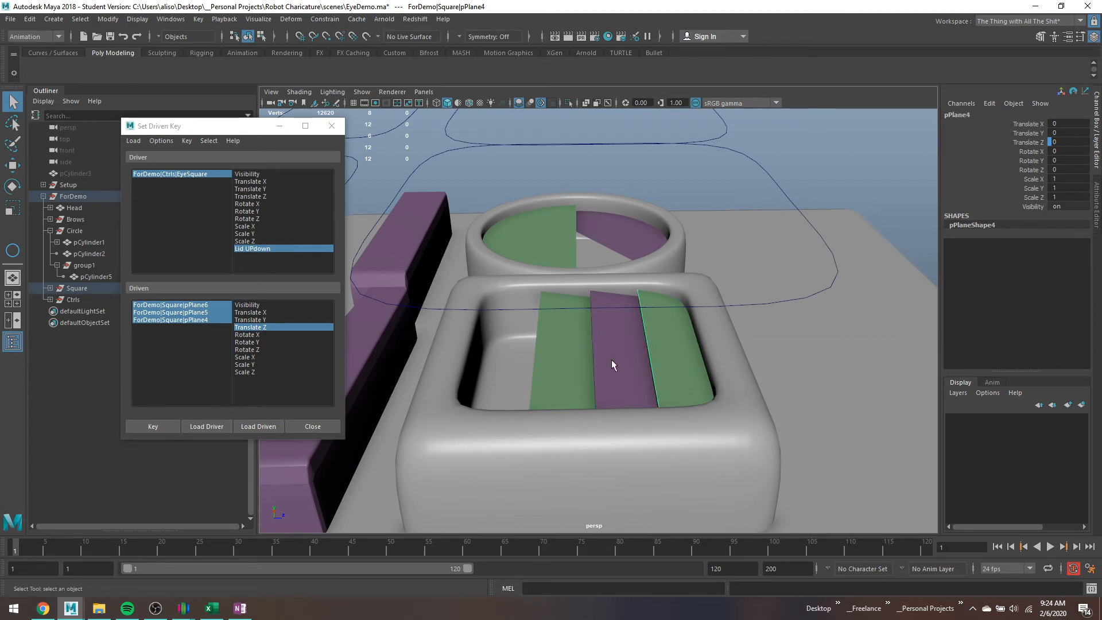
pyautogui.click(550, 360)
pyautogui.click(764, 175)
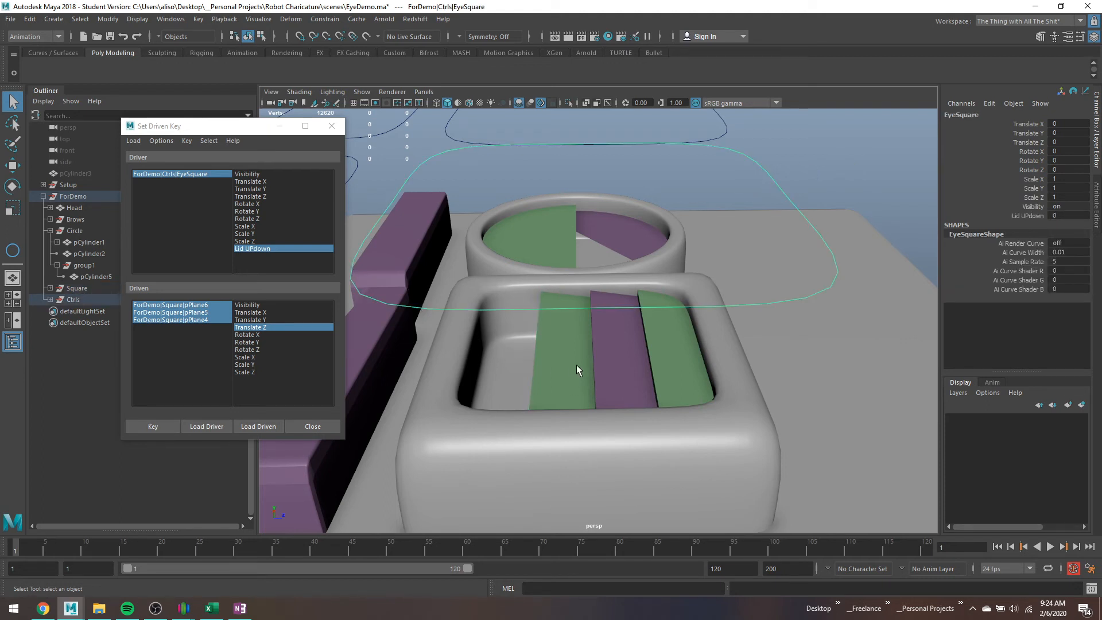
pyautogui.click(544, 361)
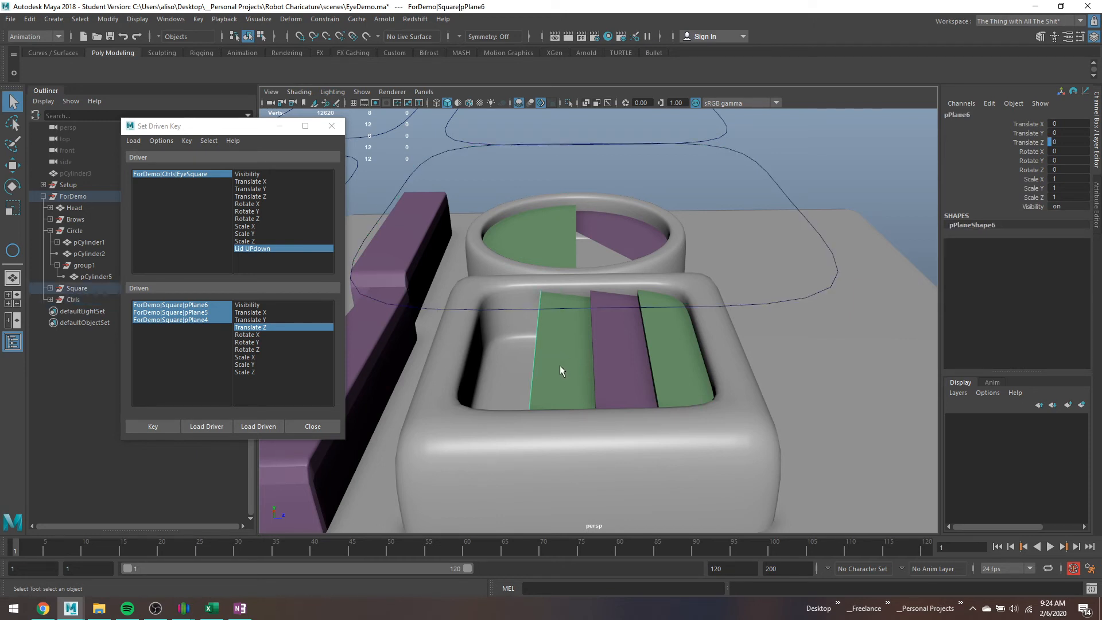
pyautogui.click(614, 362)
pyautogui.click(663, 327)
# Set EyeSquare's Lid UPdown to 0.33.
pyautogui.moveTo(759, 171); pyautogui.dragTo(767, 182)
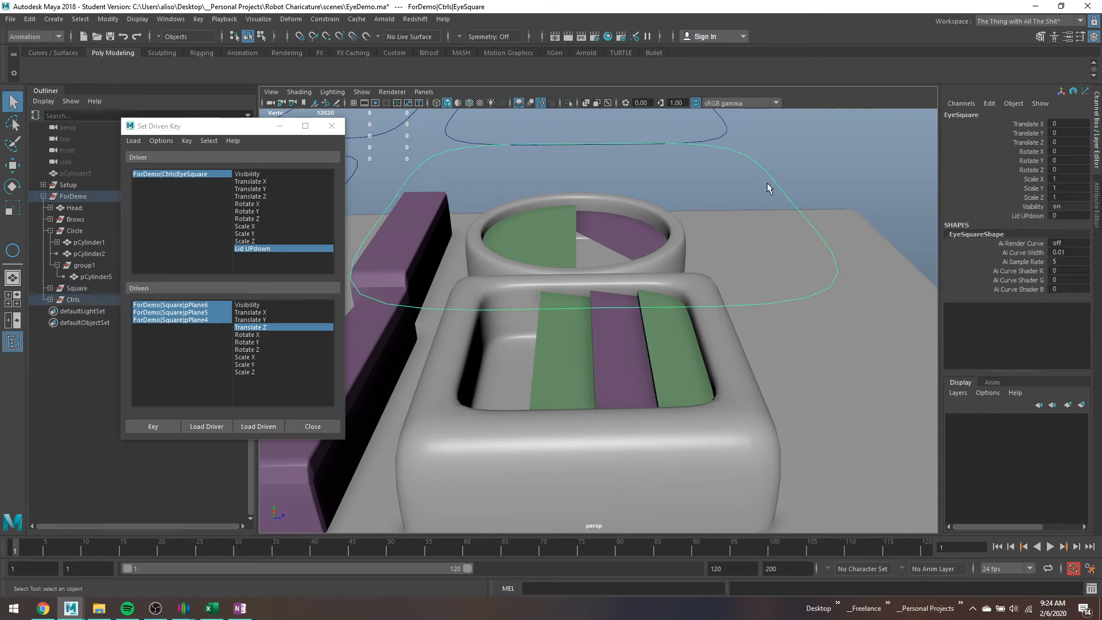
pyautogui.click(1060, 215)
pyautogui.click(1065, 215)
pyautogui.write('0.33')
pyautogui.press('Return')
# Slide pPlane6 under the purple plate, to about 1.274 in Translate Z and -0.128 in Translate Y.
pyautogui.click(559, 332)
pyautogui.press('w')
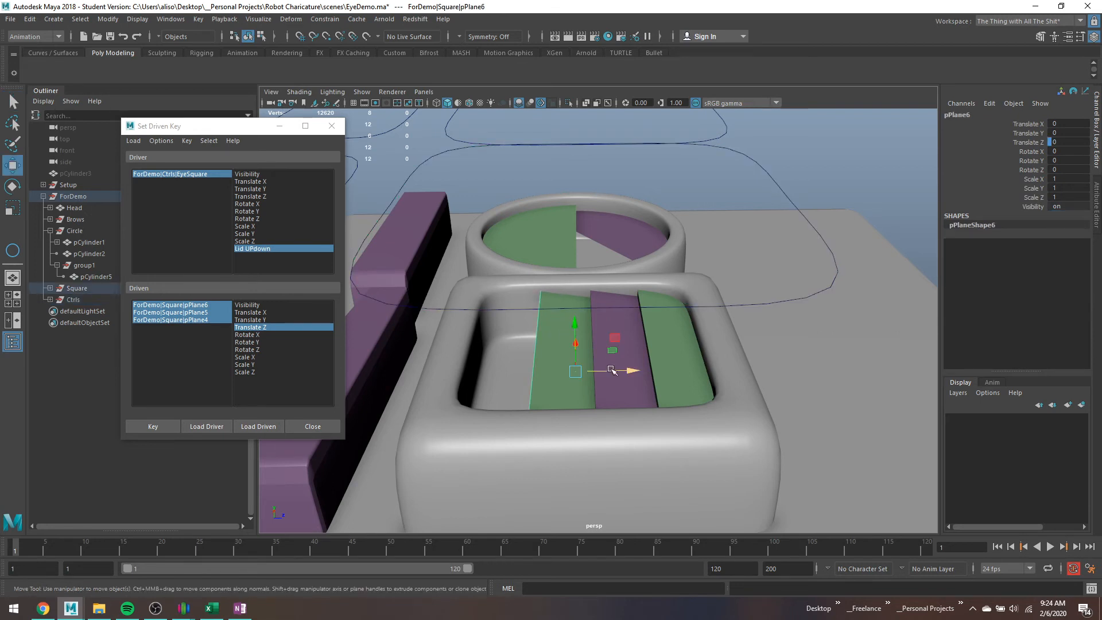
pyautogui.moveTo(619, 371); pyautogui.dragTo(664, 361)
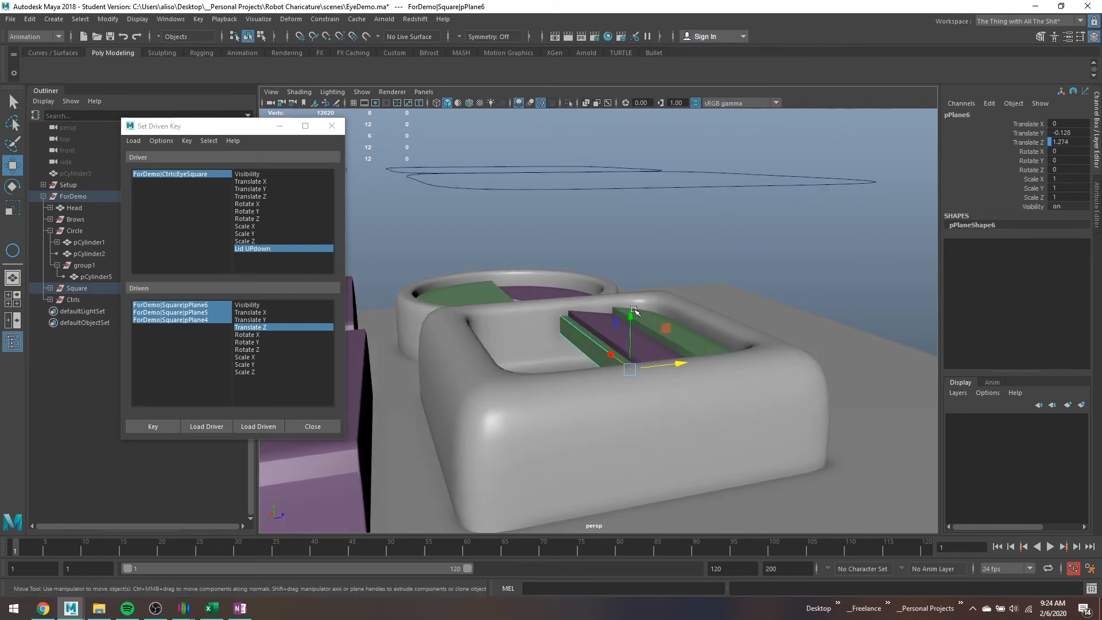
pyautogui.keyDown('alt'); pyautogui.moveTo(633, 315); pyautogui.dragTo(602, 329); pyautogui.keyUp('alt')
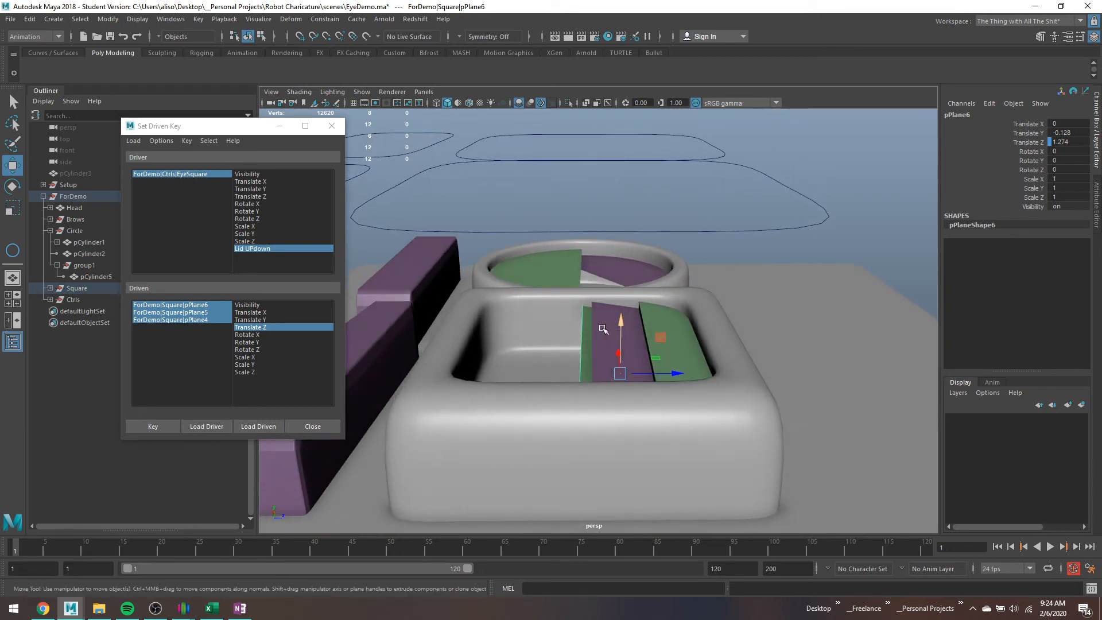
# Add Translate Y to the driven attributes and key Translate Y and Z of the three plates at Lid UPdown 0.33.
pyautogui.keyDown('ctrl'); pyautogui.click(264, 320); pyautogui.keyUp('ctrl')
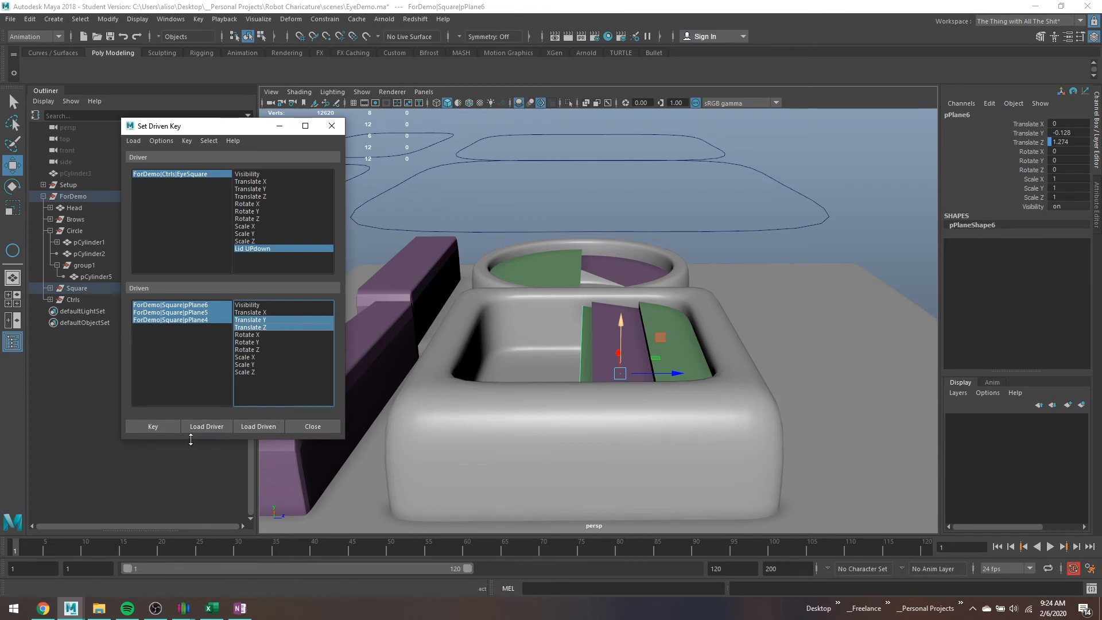
pyautogui.click(171, 426)
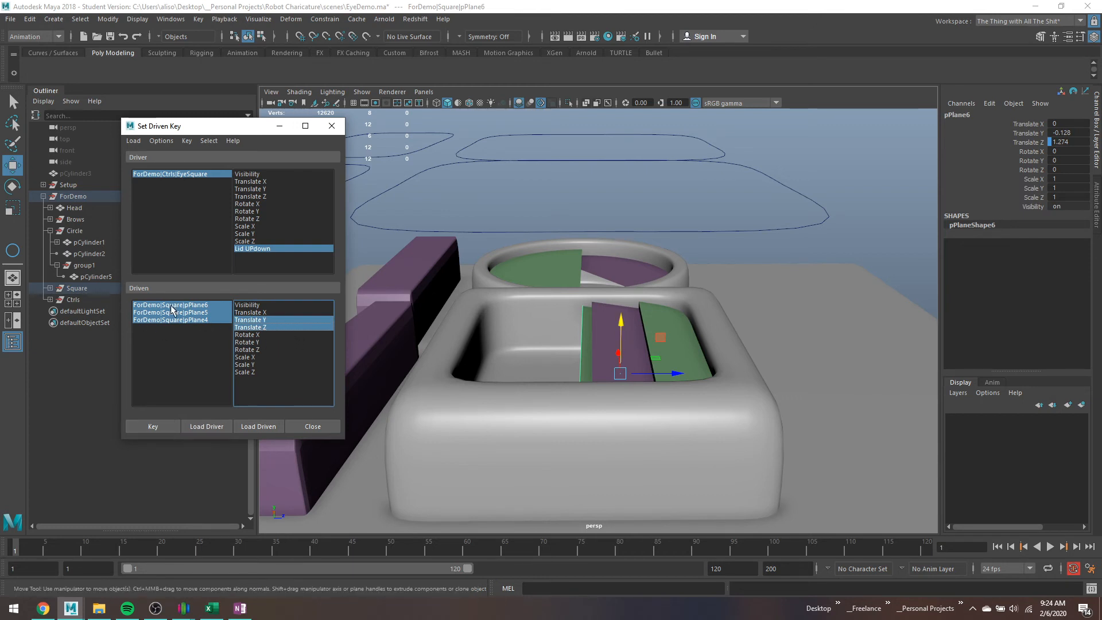
pyautogui.click(152, 425)
# Test the plate motion by sliding EyeSquare's Lid UPdown up to 1 and back to 0.
pyautogui.moveTo(770, 171); pyautogui.dragTo(781, 191)
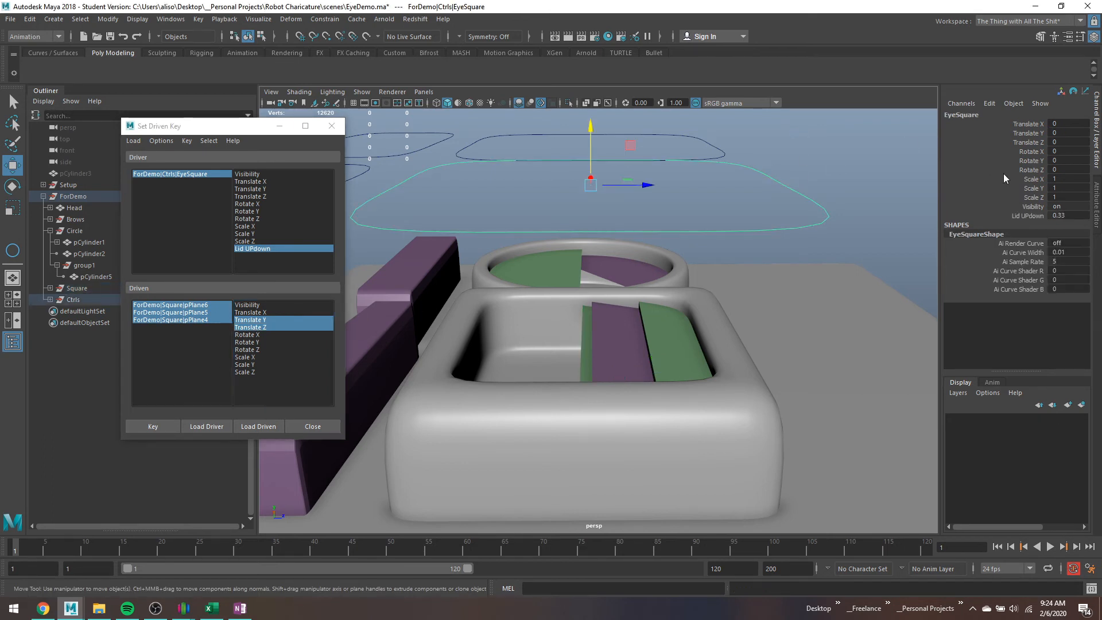
pyautogui.click(1035, 216)
pyautogui.moveTo(928, 202); pyautogui.dragTo(958, 195, button='middle')
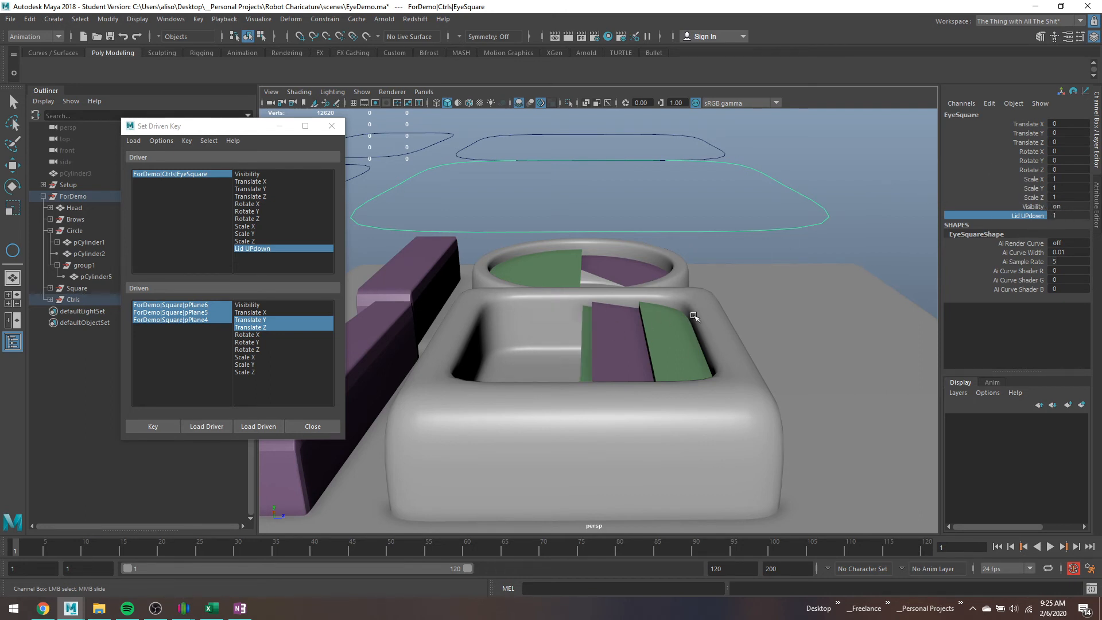
pyautogui.moveTo(870, 248); pyautogui.dragTo(869, 244, button='middle')
pyautogui.moveTo(853, 225); pyautogui.dragTo(815, 213, button='middle')
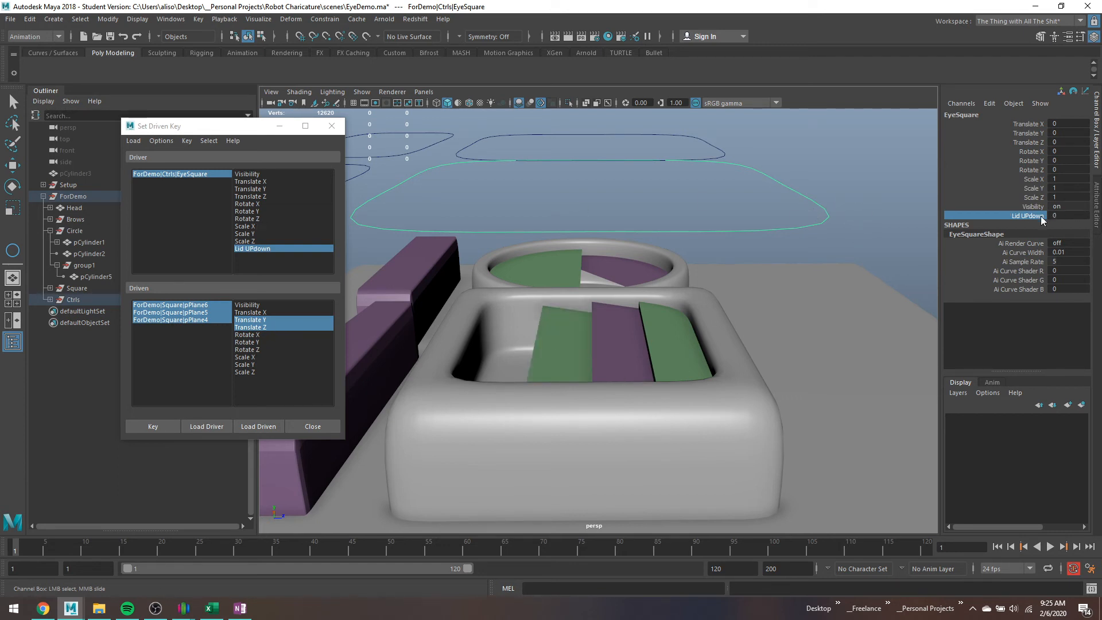
# Reset pPlane6's Translate Y to 0 and key Translate Y and Z of all three plates at Lid UPdown 0.
pyautogui.click(170, 305)
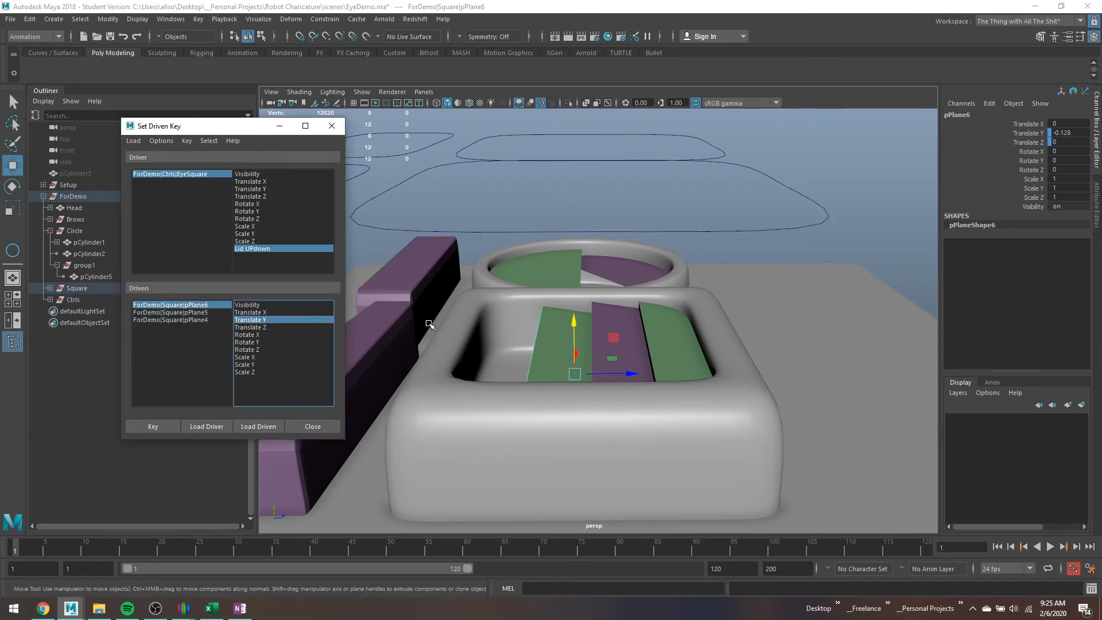
pyautogui.click(1068, 133)
pyautogui.write('0')
pyautogui.press('Return')
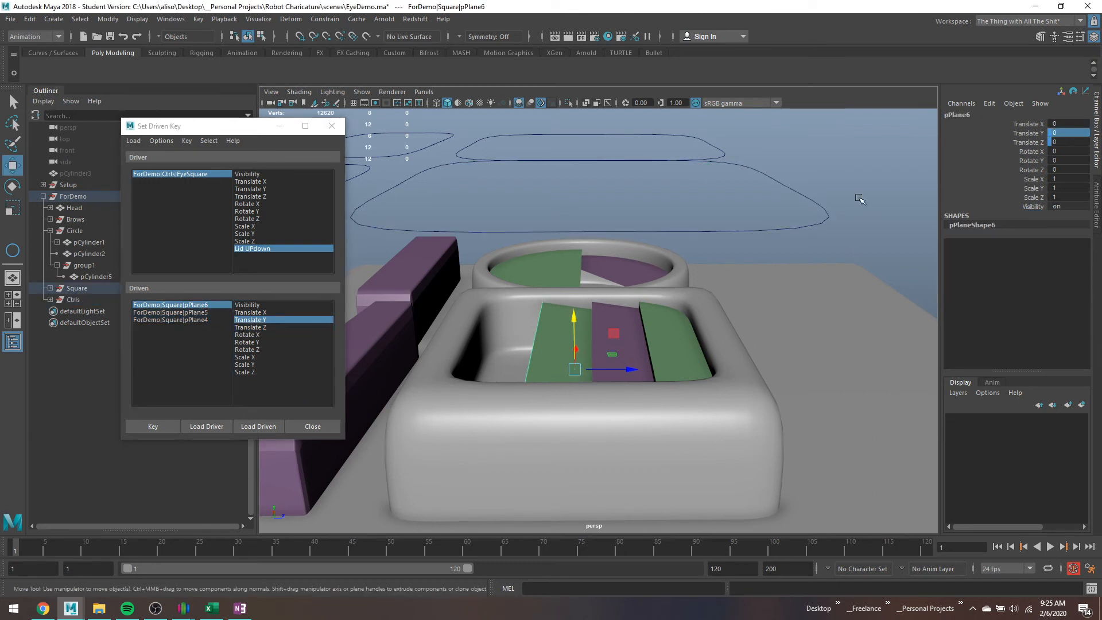
pyautogui.moveTo(204, 307); pyautogui.dragTo(205, 324)
pyautogui.keyDown('ctrl'); pyautogui.click(250, 328); pyautogui.keyUp('ctrl')
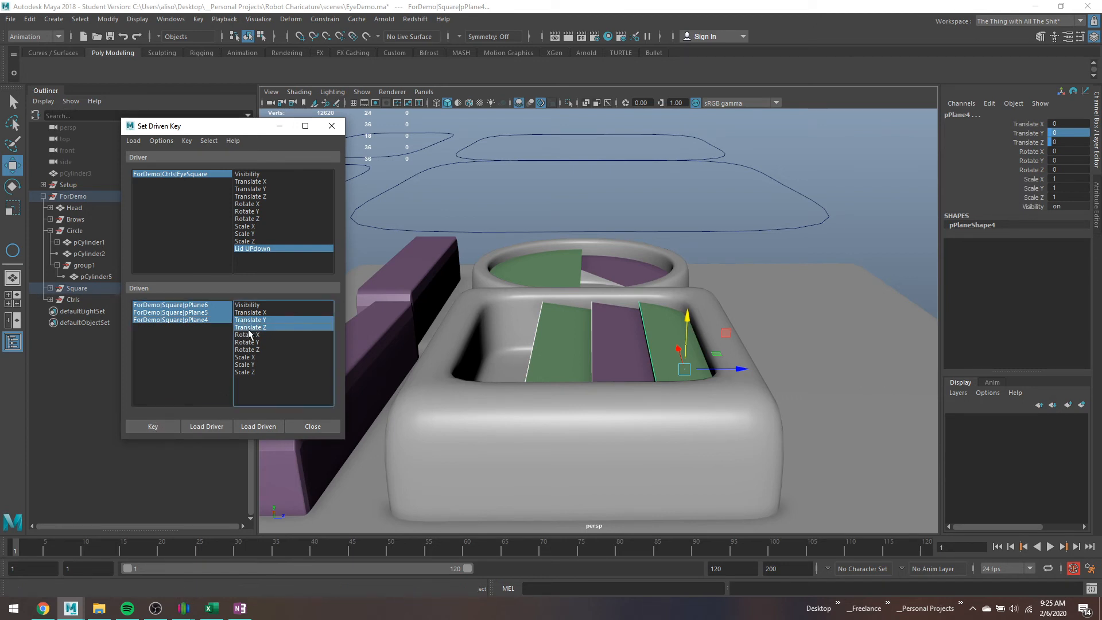
pyautogui.click(153, 427)
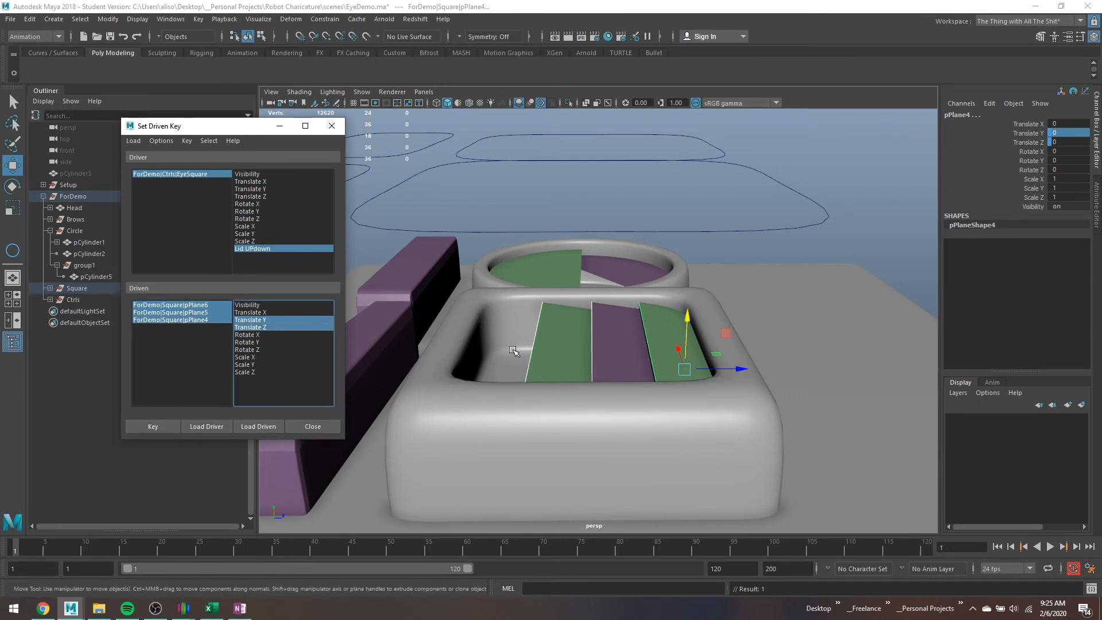
# Set the EyeSquare control's Lid UPdown to 0.66.
pyautogui.click(803, 217)
pyautogui.click(1063, 216)
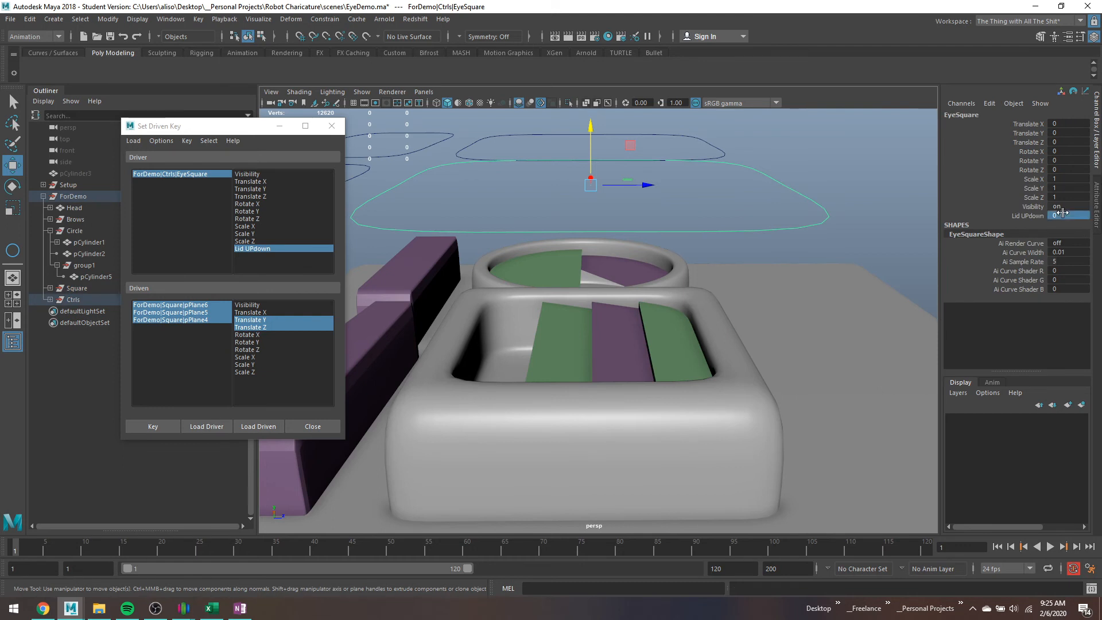
pyautogui.write('.66')
pyautogui.press('Return')
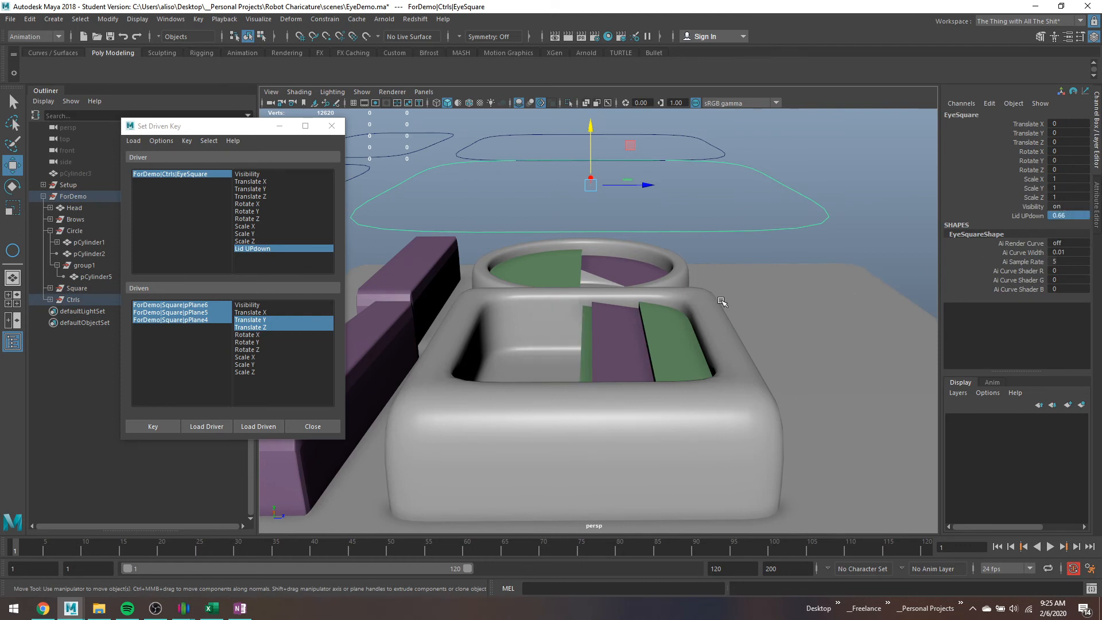
# Slide pPlane6 and pPlane5 under the last green plate, pPlane5 at about Translate Y -0.165 and Z 1.287, and key the driven plates.
pyautogui.click(587, 341)
pyautogui.press('q')
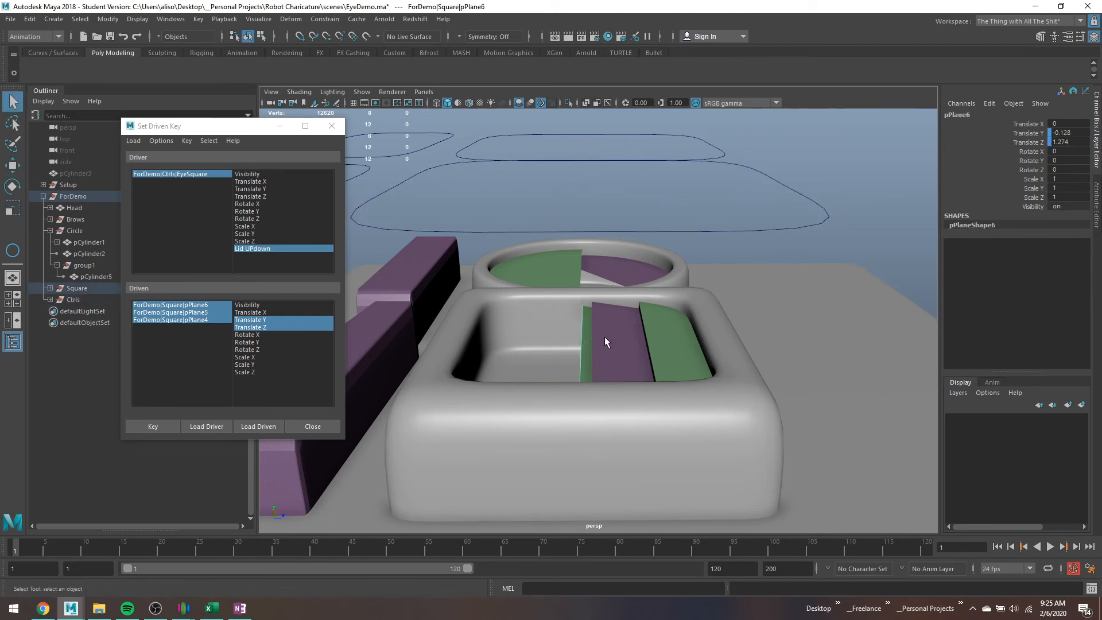
pyautogui.keyDown('shift'); pyautogui.click(607, 339); pyautogui.keyUp('shift')
pyautogui.press('w')
pyautogui.moveTo(672, 371); pyautogui.dragTo(718, 384)
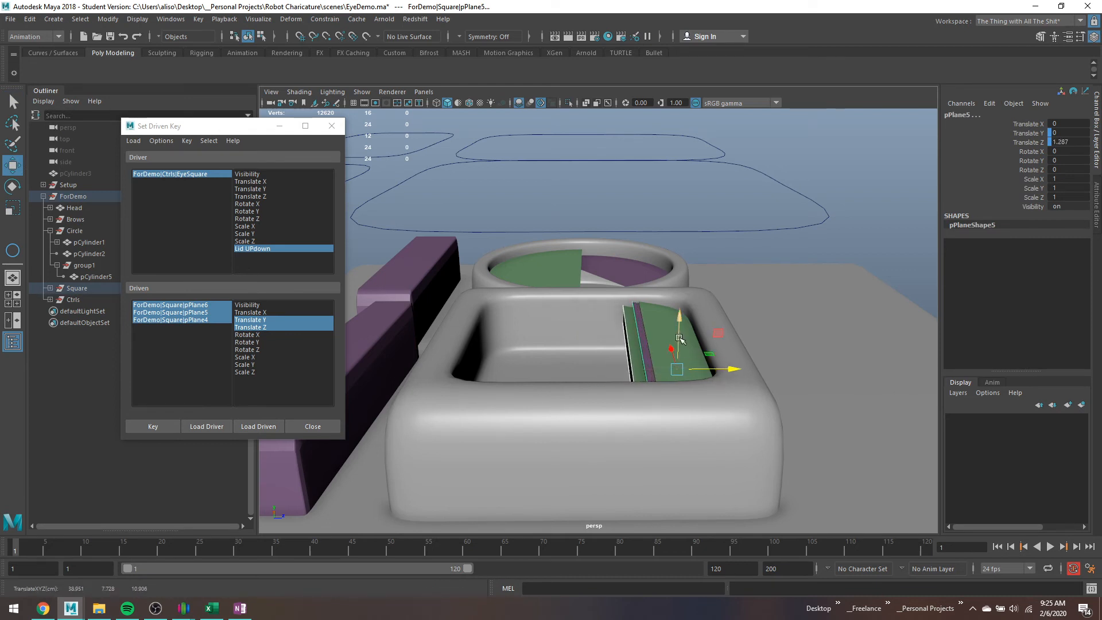
pyautogui.moveTo(680, 337); pyautogui.dragTo(667, 332)
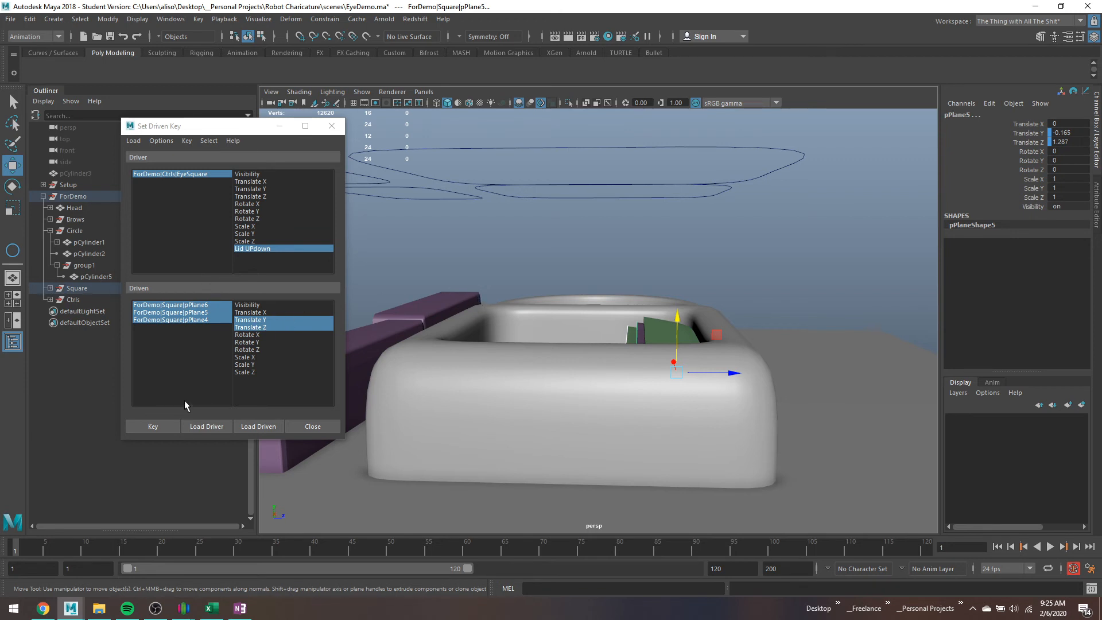
pyautogui.click(167, 423)
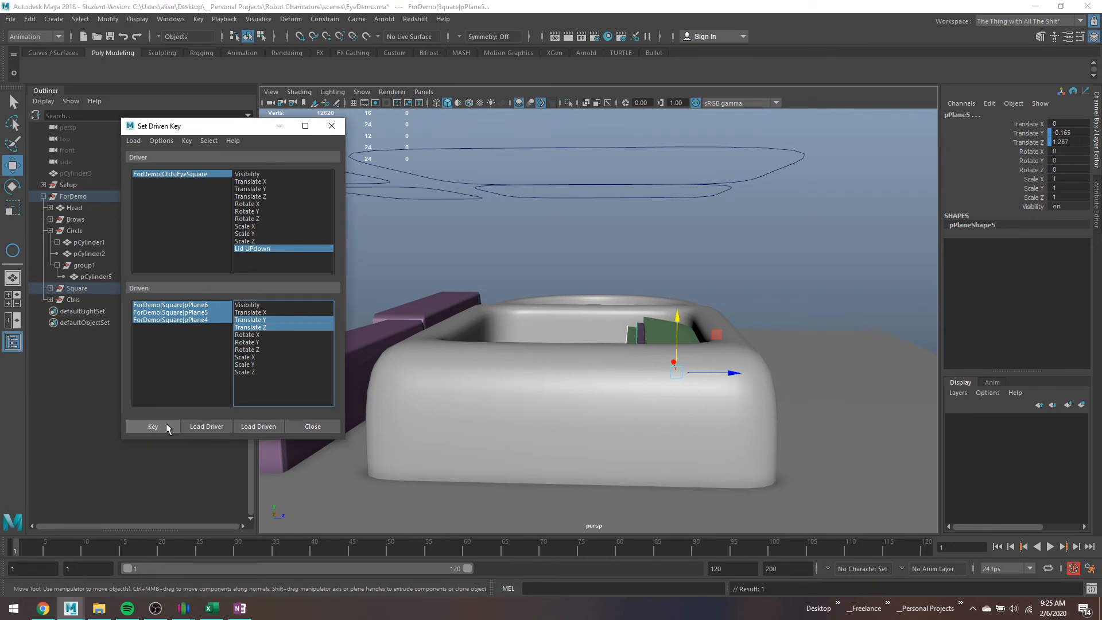
# Set the EyeSquare control's Lid UPdown to 1.
pyautogui.moveTo(750, 167); pyautogui.dragTo(806, 234)
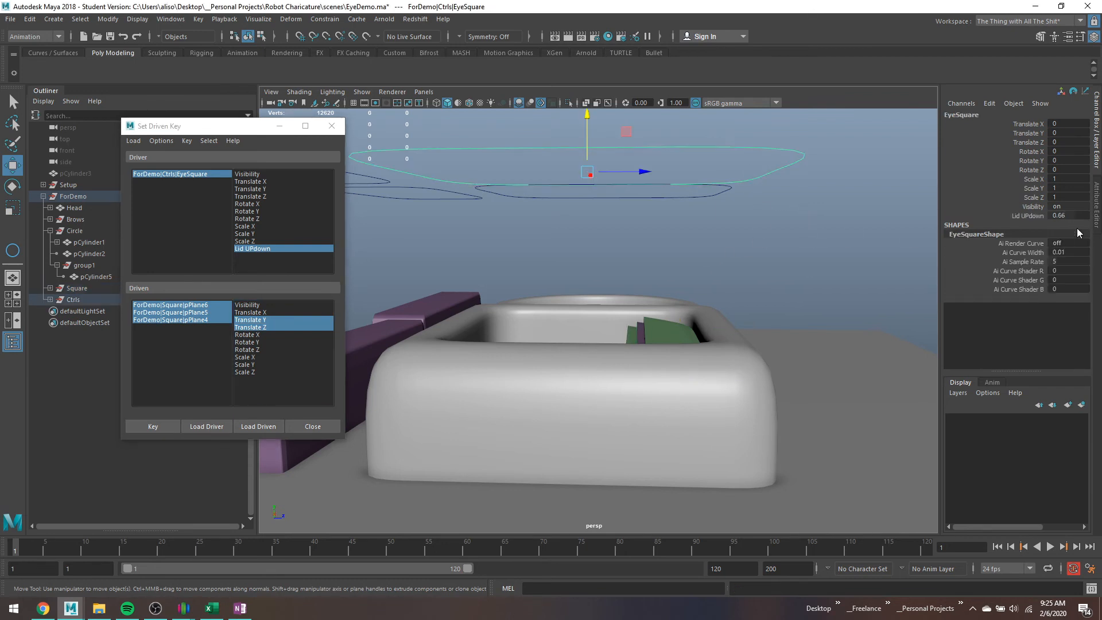
pyautogui.click(1071, 215)
pyautogui.write('1')
pyautogui.press('Return')
# Slide all three plates together until pPlane4 is at about 0.502 in Translate Z, key them, and close the Set Driven Key window.
pyautogui.keyDown('alt'); pyautogui.moveTo(782, 287); pyautogui.dragTo(792, 300); pyautogui.keyUp('alt')
pyautogui.click(645, 341)
pyautogui.press('q')
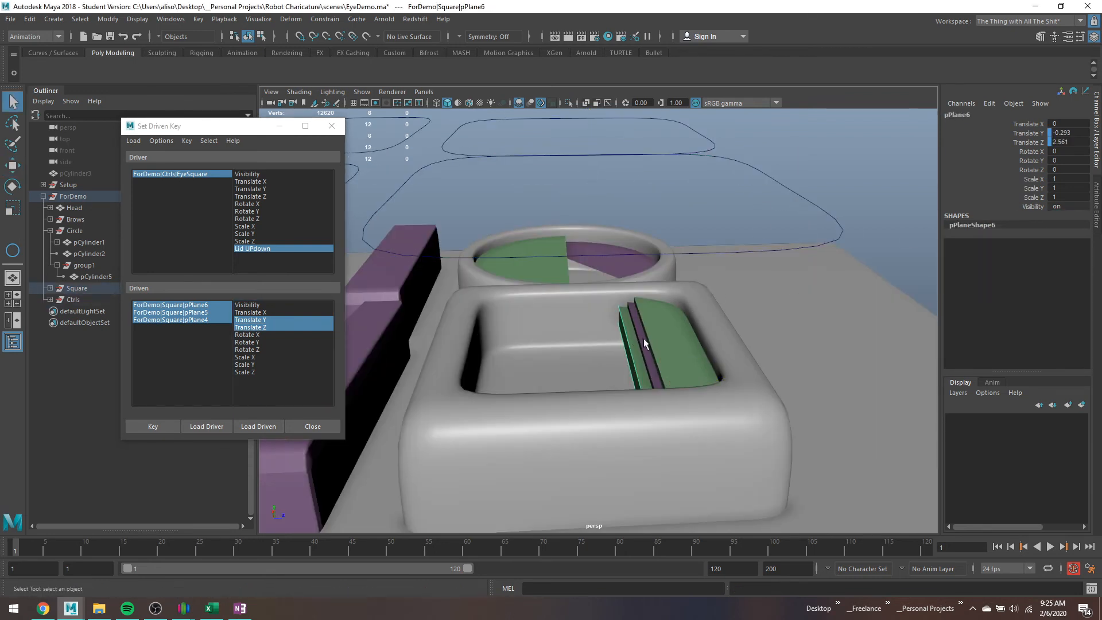
pyautogui.click(642, 339)
pyautogui.press('w')
pyautogui.moveTo(710, 371); pyautogui.dragTo(745, 377)
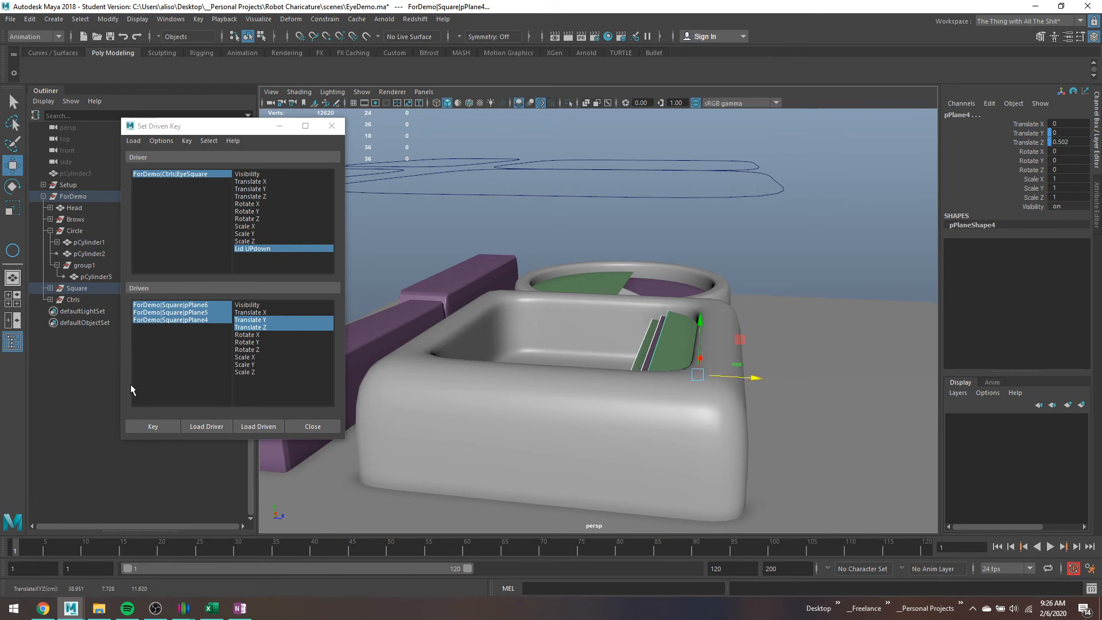
pyautogui.click(155, 425)
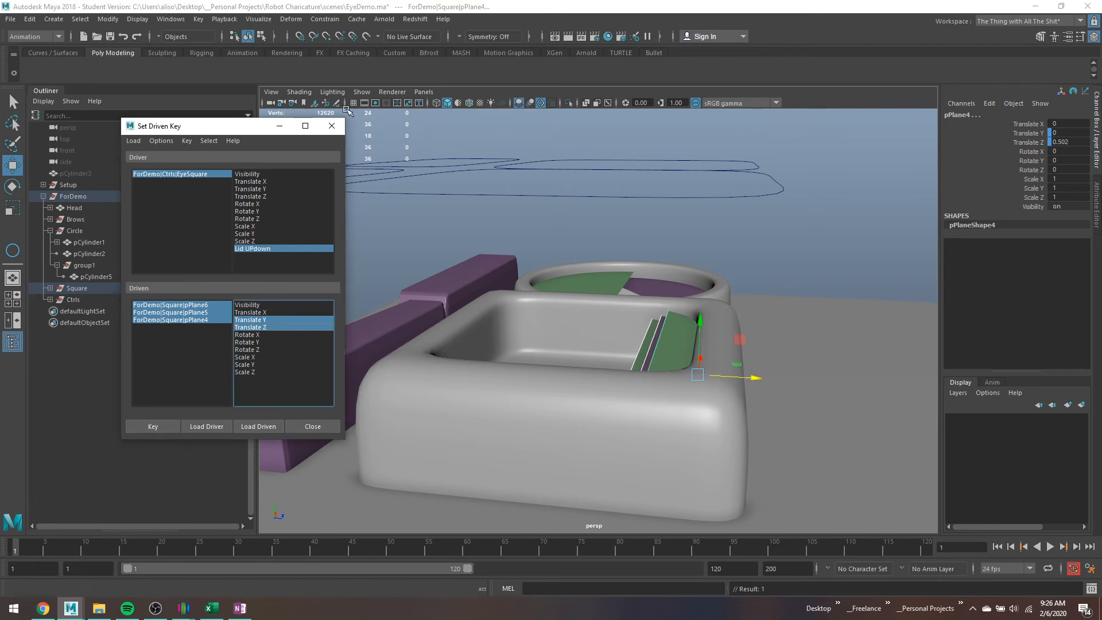
pyautogui.click(331, 126)
# Test the square eye's plates by sliding EyeSquare's Lid UPdown between 1 and 0, ending at 0.
pyautogui.scroll(-3, 762, 300)
pyautogui.keyDown('alt'); pyautogui.moveTo(762, 300); pyautogui.dragTo(671, 282); pyautogui.keyUp('alt')
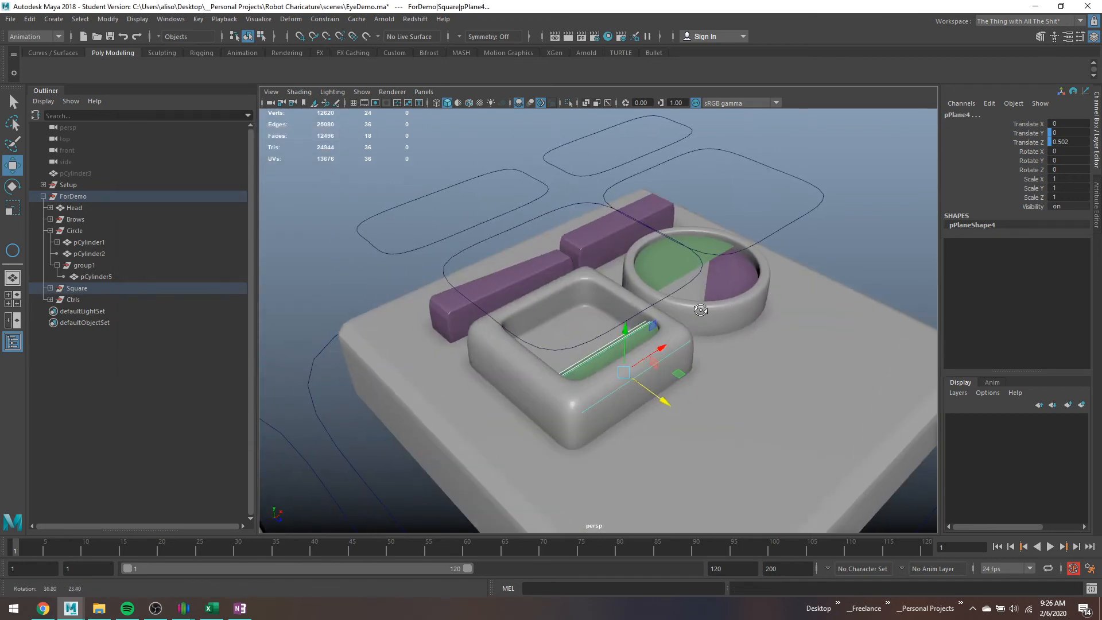
pyautogui.click(515, 236)
pyautogui.click(1030, 215)
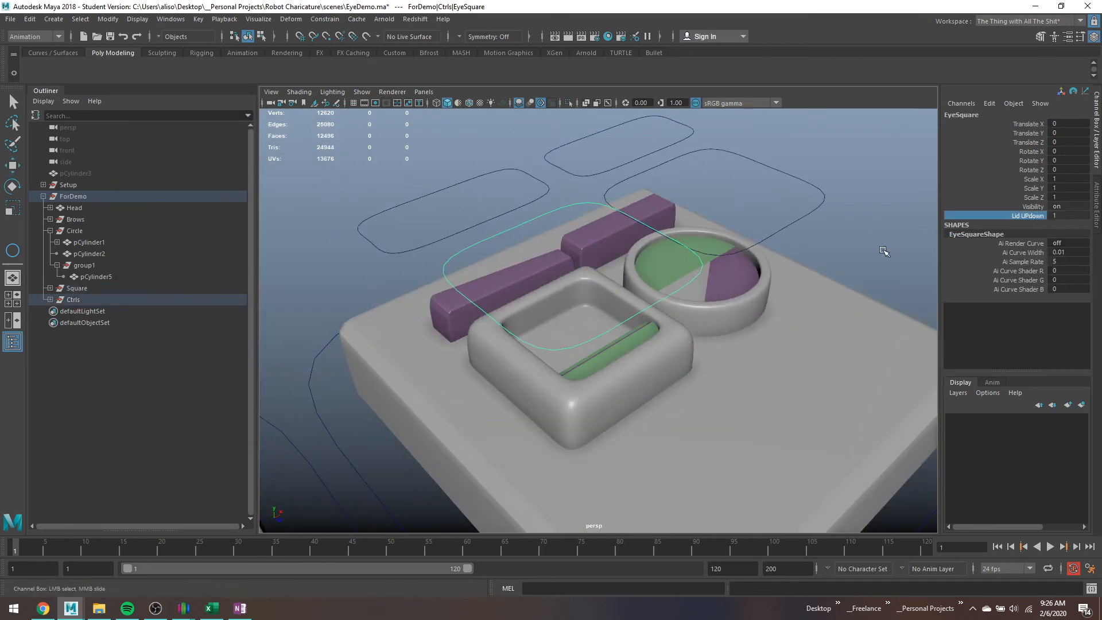
pyautogui.moveTo(885, 252); pyautogui.dragTo(864, 270, button='middle')
pyautogui.scroll(5, 826, 321)
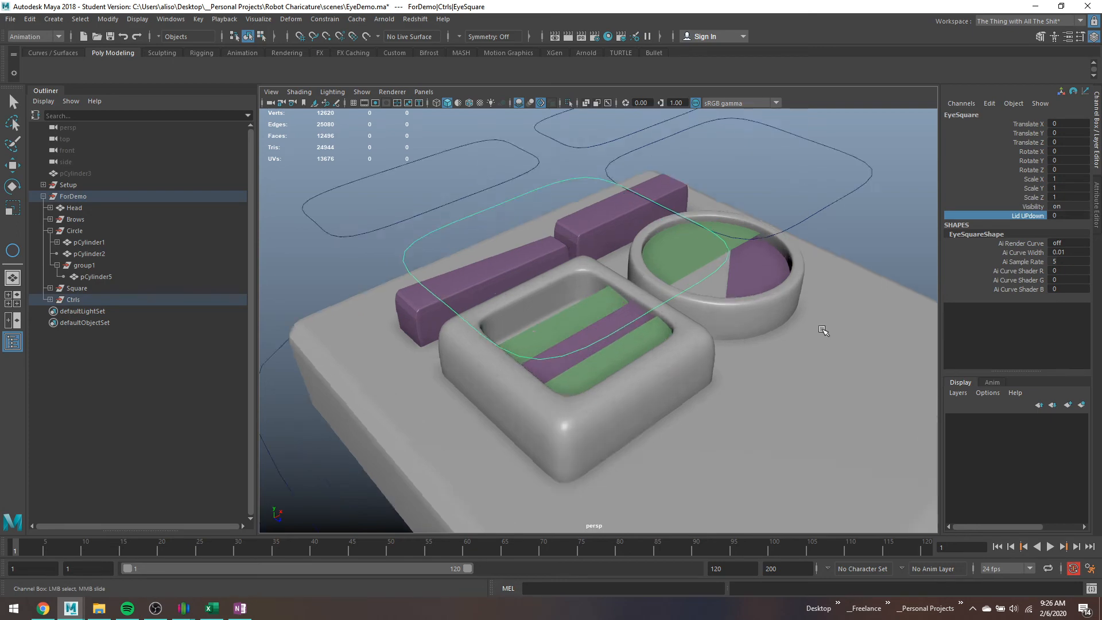
pyautogui.moveTo(815, 339); pyautogui.dragTo(713, 333, button='middle')
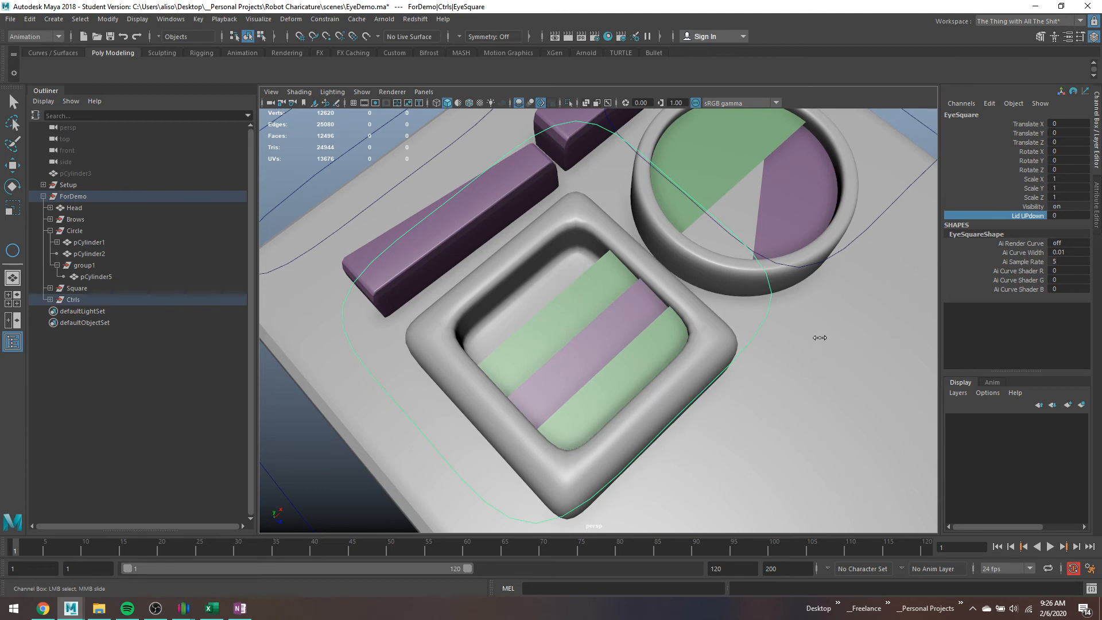
pyautogui.moveTo(815, 337)
pyautogui.mouseDown(button='middle')
pyautogui.moveTo(828, 342)
pyautogui.moveTo(811, 337)
pyautogui.mouseUp(button='middle')
# Key EyeSquare at frame 1 with Lid UPdown 0 and at frame 25 with Lid UPdown 1.
pyautogui.press('s')
pyautogui.rightClick(1025, 217)
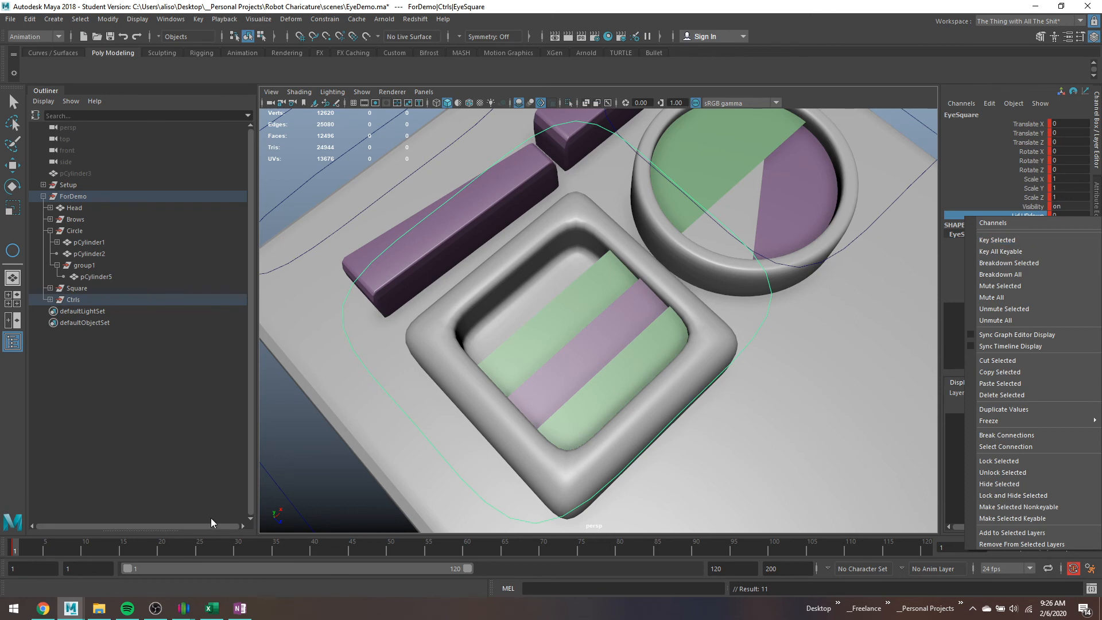
pyautogui.click(196, 548)
pyautogui.click(199, 548)
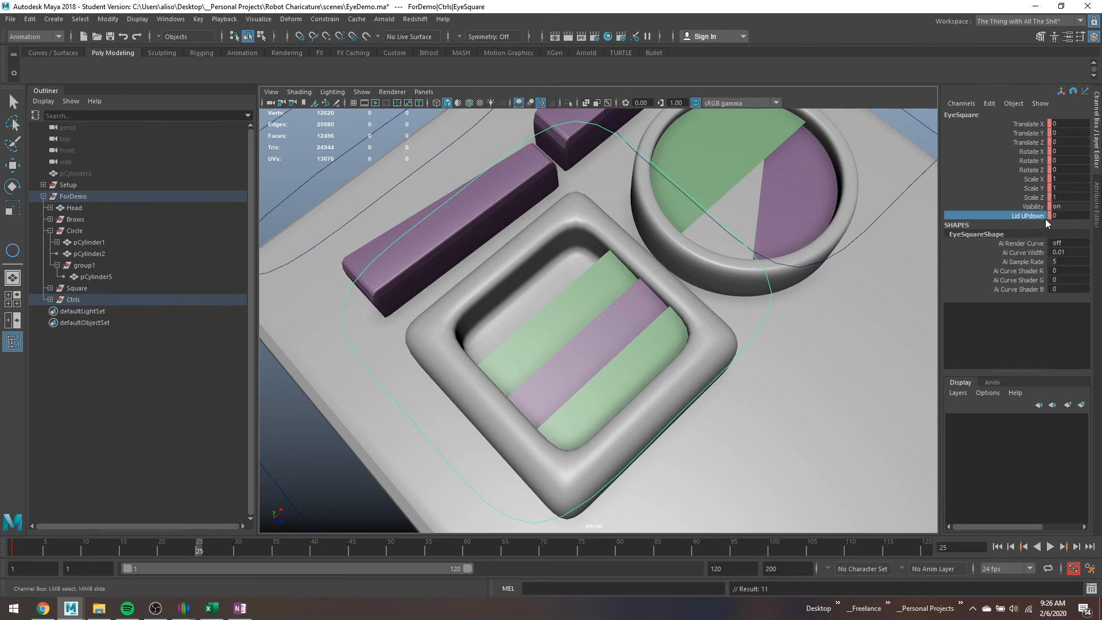
pyautogui.click(1065, 215)
pyautogui.write('1')
pyautogui.press('Return')
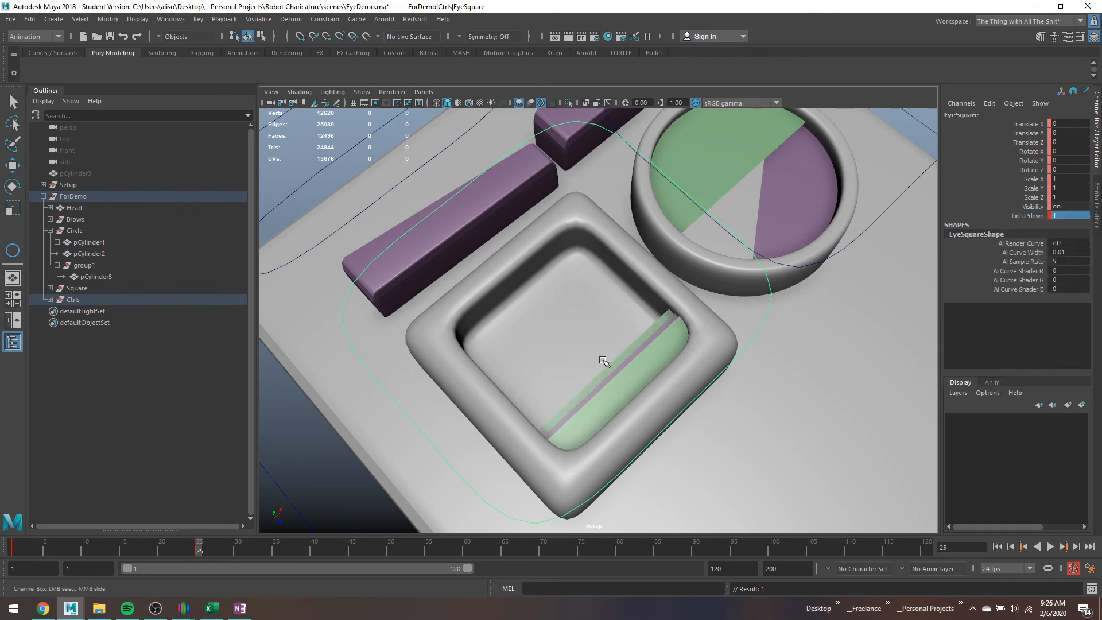
# Play and scrub the timeline between frames 1 and 26 to check how the square eye's plates open.
pyautogui.hotkey('alt', 'v')
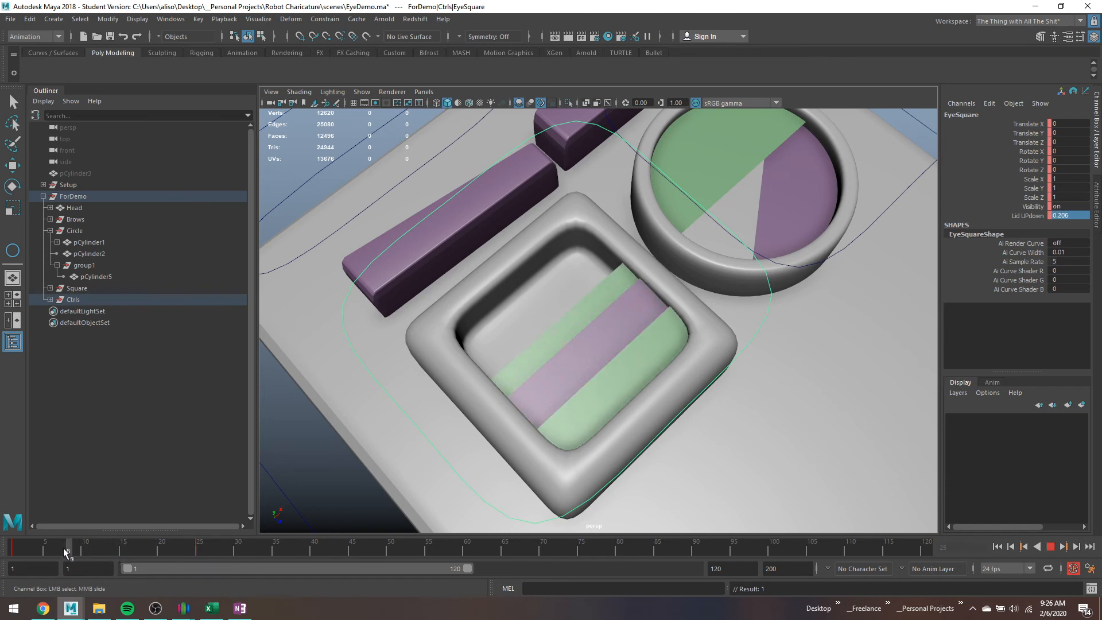
pyautogui.moveTo(54, 548); pyautogui.dragTo(104, 559)
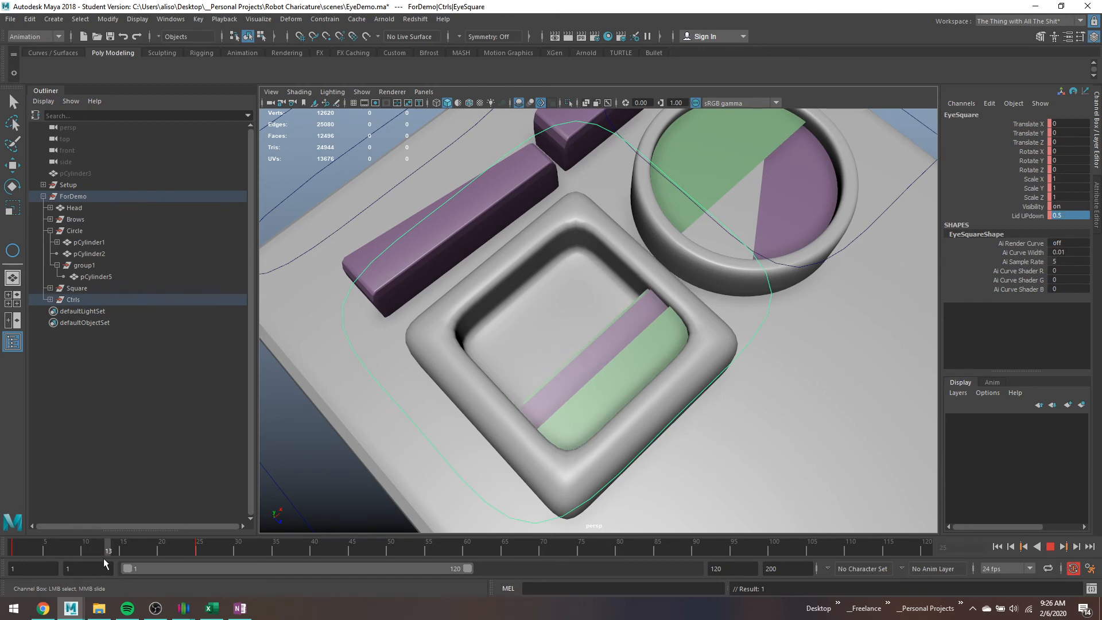
pyautogui.keyDown('alt'); pyautogui.moveTo(574, 415); pyautogui.dragTo(597, 402); pyautogui.keyUp('alt')
pyautogui.moveTo(117, 554)
pyautogui.mouseDown()
pyautogui.moveTo(157, 580)
pyautogui.moveTo(195, 573)
pyautogui.moveTo(195, 523)
pyautogui.mouseUp()
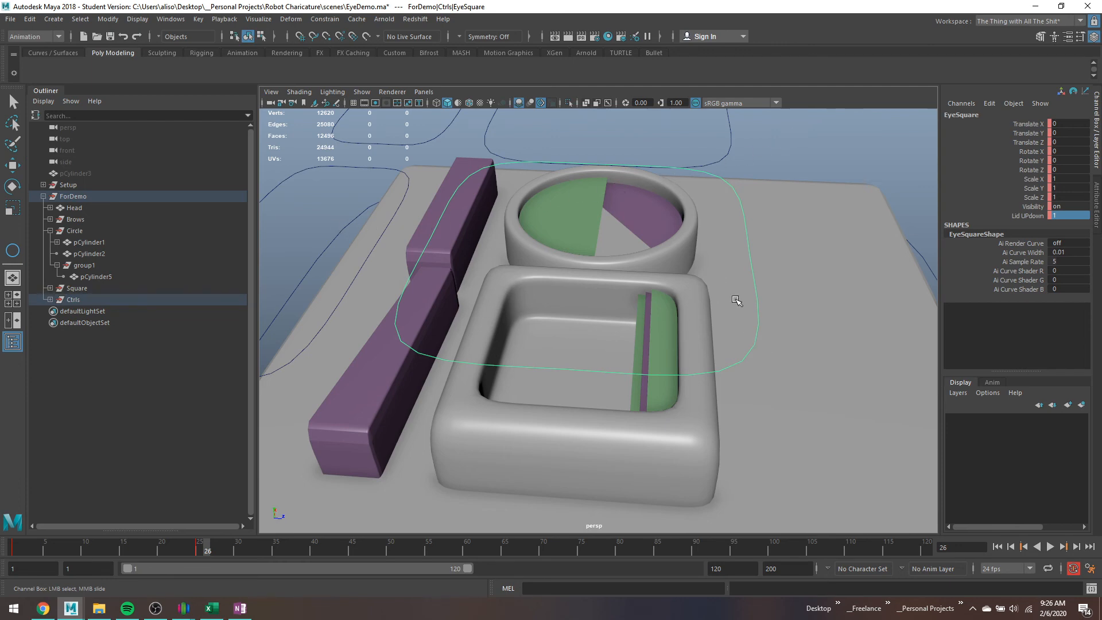
pyautogui.keyDown('alt'); pyautogui.moveTo(712, 262); pyautogui.dragTo(606, 291); pyautogui.keyUp('alt')
pyautogui.scroll(-5, 608, 290)
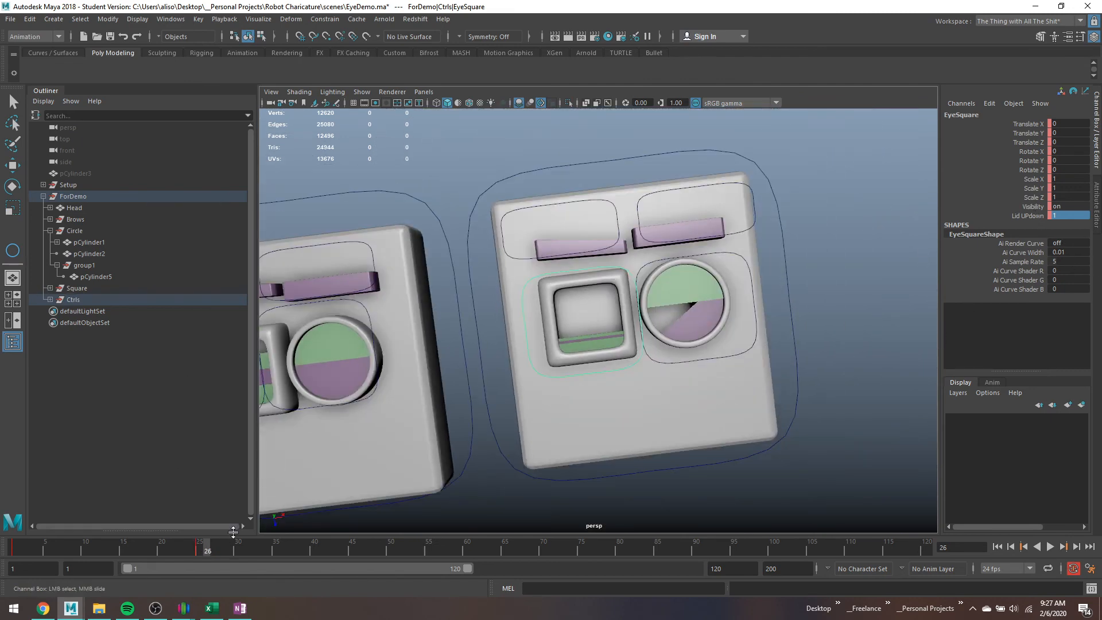
# Delete EyeSquare's test keys at frames 1 and 25.
pyautogui.keyDown('shift'); pyautogui.moveTo(227, 548); pyautogui.dragTo(26, 548); pyautogui.keyUp('shift')
pyautogui.rightClick(26, 548)
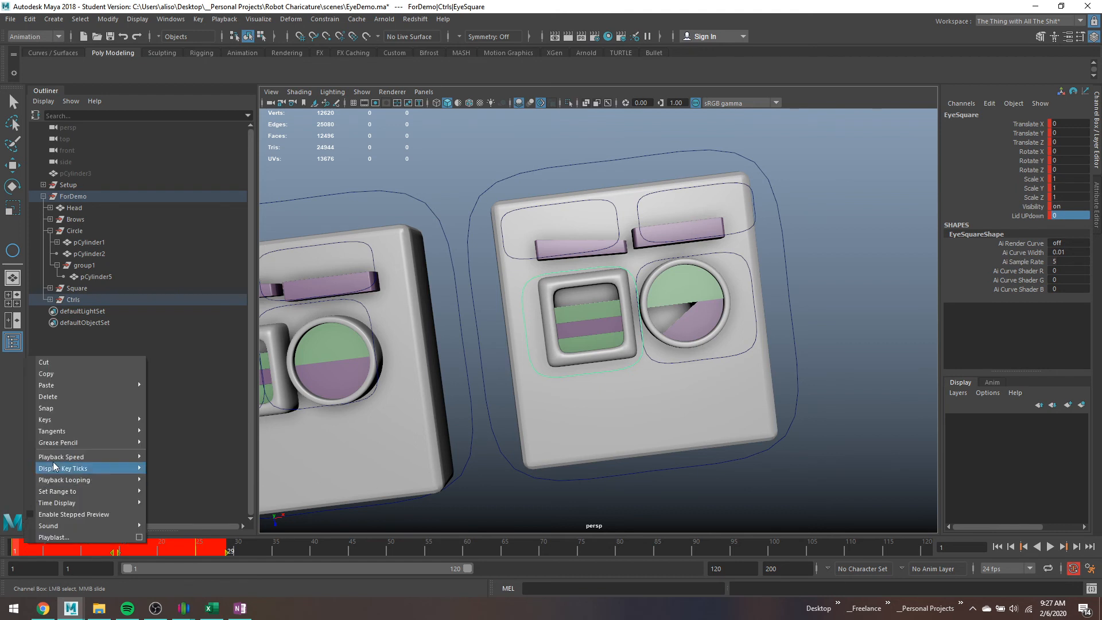
pyautogui.click(67, 395)
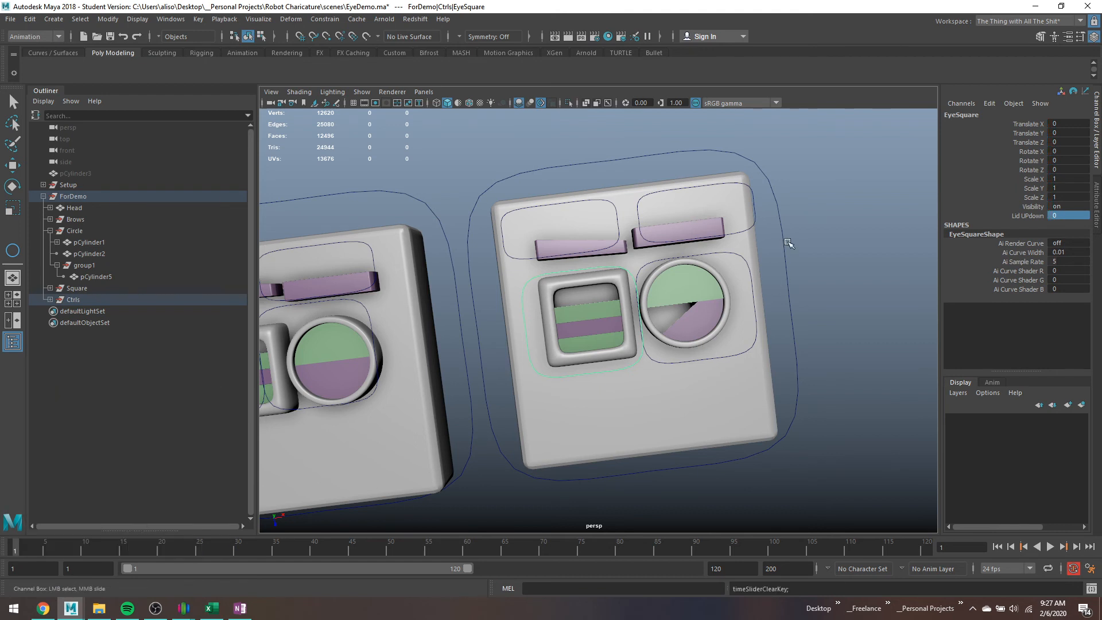
# Inspect the channels of the Head control and of the brow meshes pPlane3 and pPlane2.
pyautogui.press('w')
pyautogui.click(782, 261)
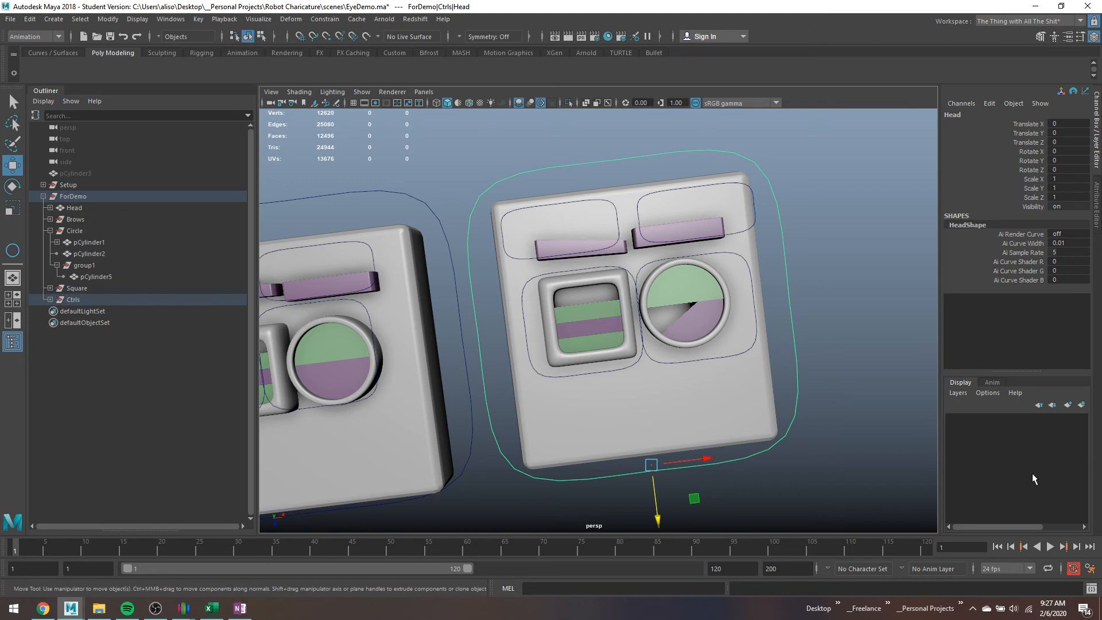
pyautogui.click(649, 234)
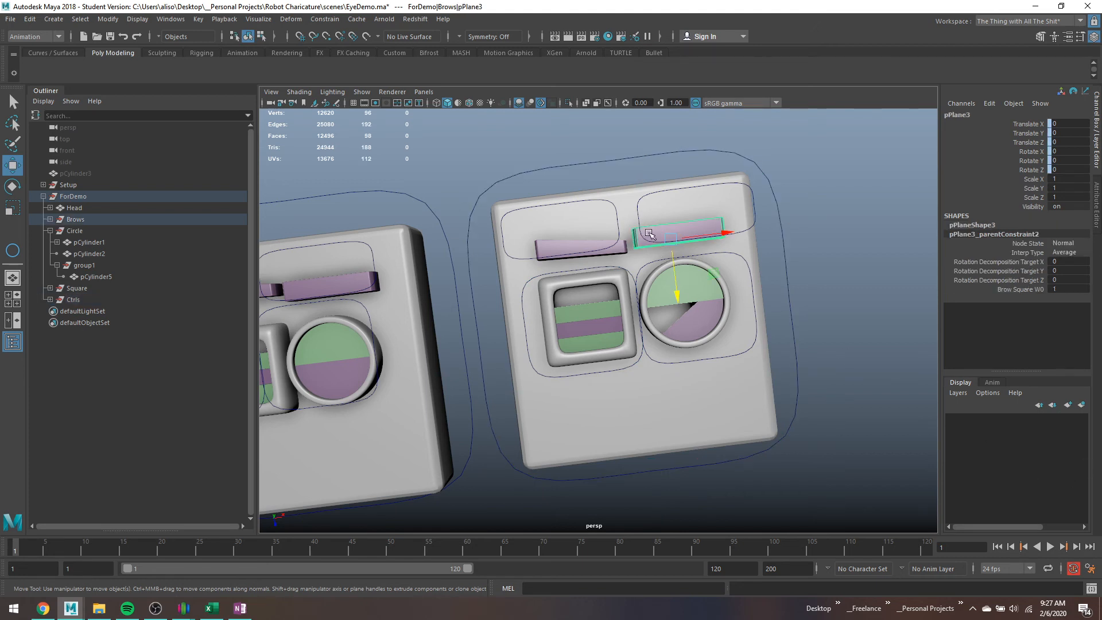
pyautogui.click(550, 245)
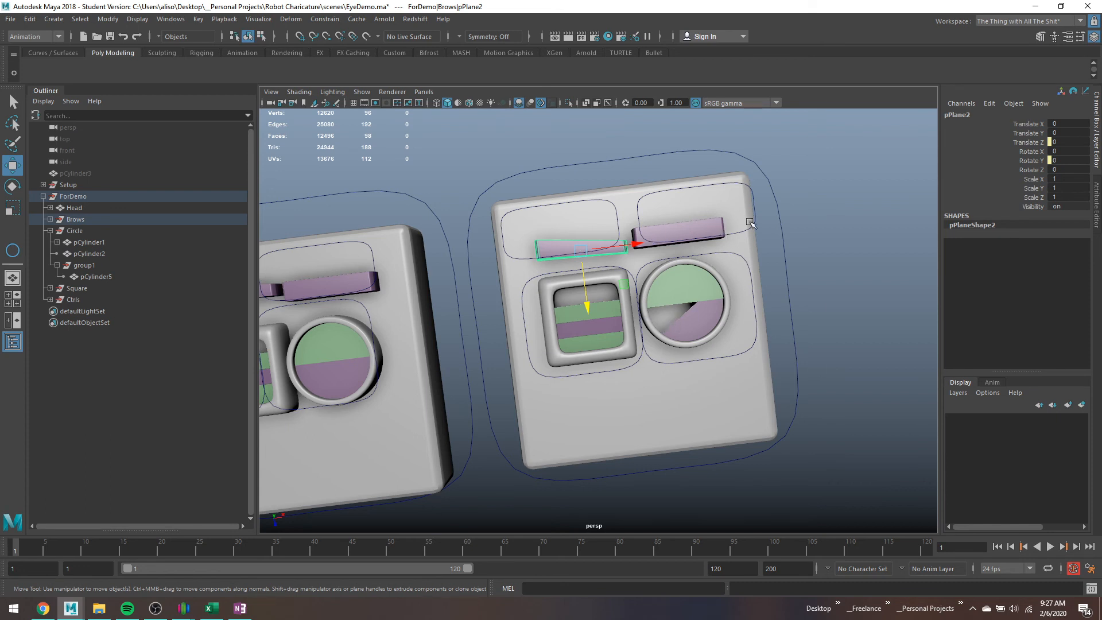
pyautogui.press('q')
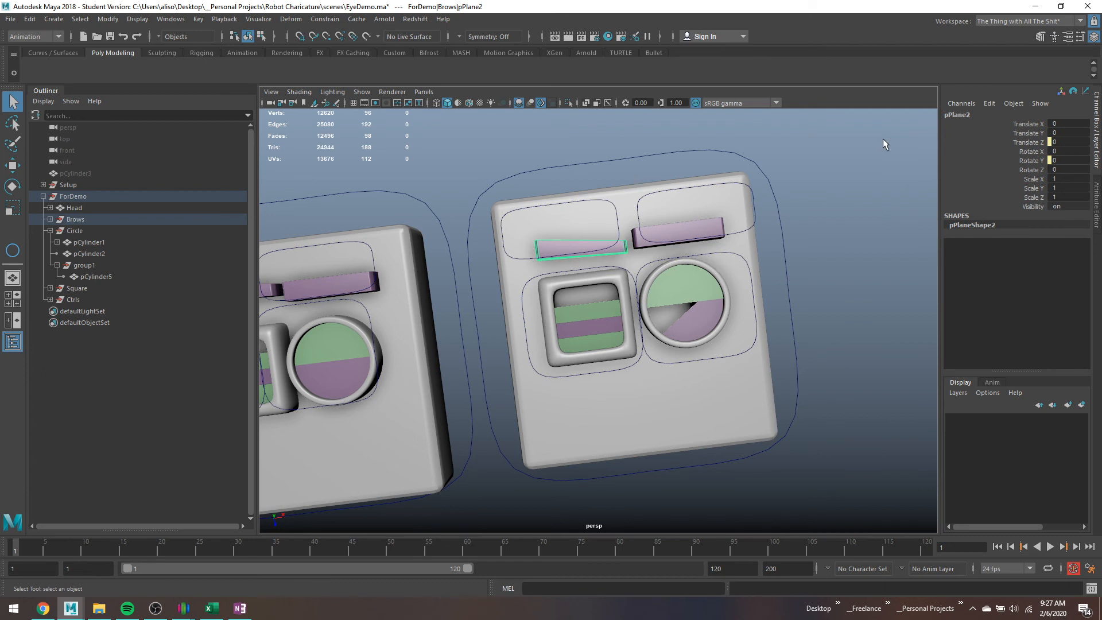
# Test the Head control by rotating it about -17 degrees in X, and undo the rotation.
pyautogui.click(743, 176)
pyautogui.moveTo(757, 158); pyautogui.dragTo(784, 181)
pyautogui.scroll(-4, 775, 192)
pyautogui.press('e')
pyautogui.moveTo(630, 370); pyautogui.dragTo(611, 422)
pyautogui.hotkey('ctrl', 'z')
pyautogui.hotkey('ctrl', 'z')
pyautogui.hotkey('ctrl', 'z')
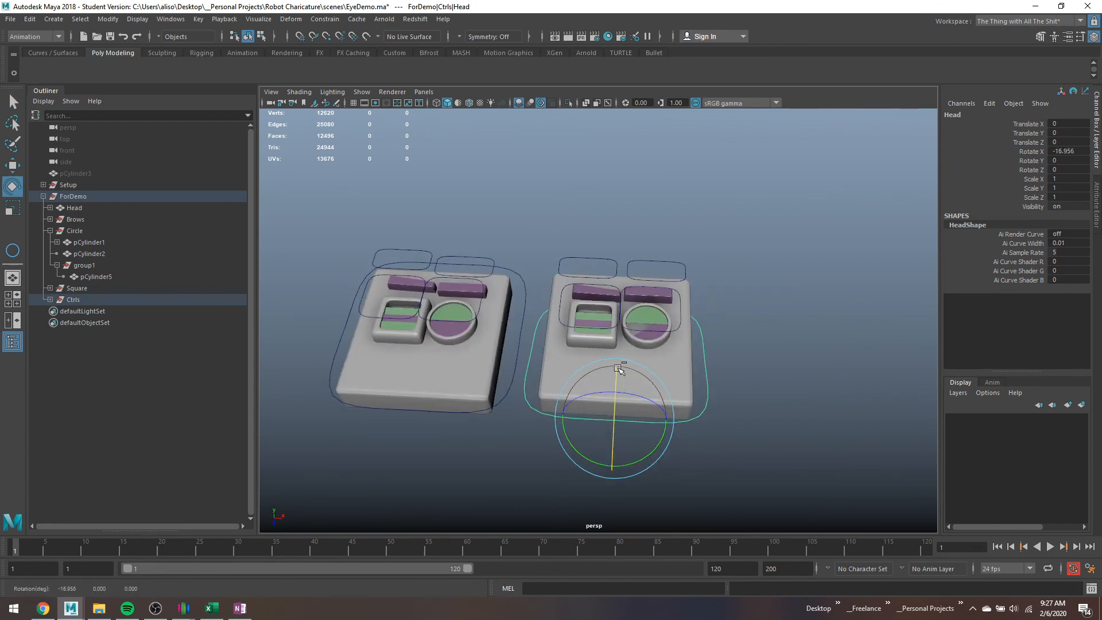
# Try to parent-constrain the ForDemo head mesh to the Head control curve.
pyautogui.press('q')
pyautogui.click(688, 350)
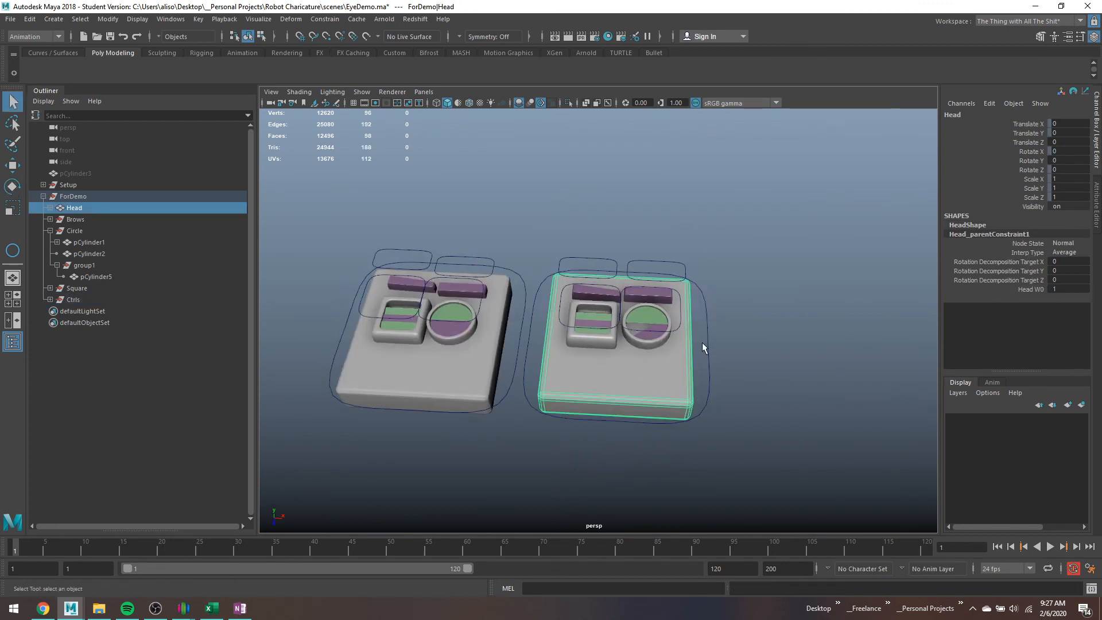
pyautogui.click(705, 350)
pyautogui.keyDown('shift'); pyautogui.click(687, 356); pyautogui.keyUp('shift')
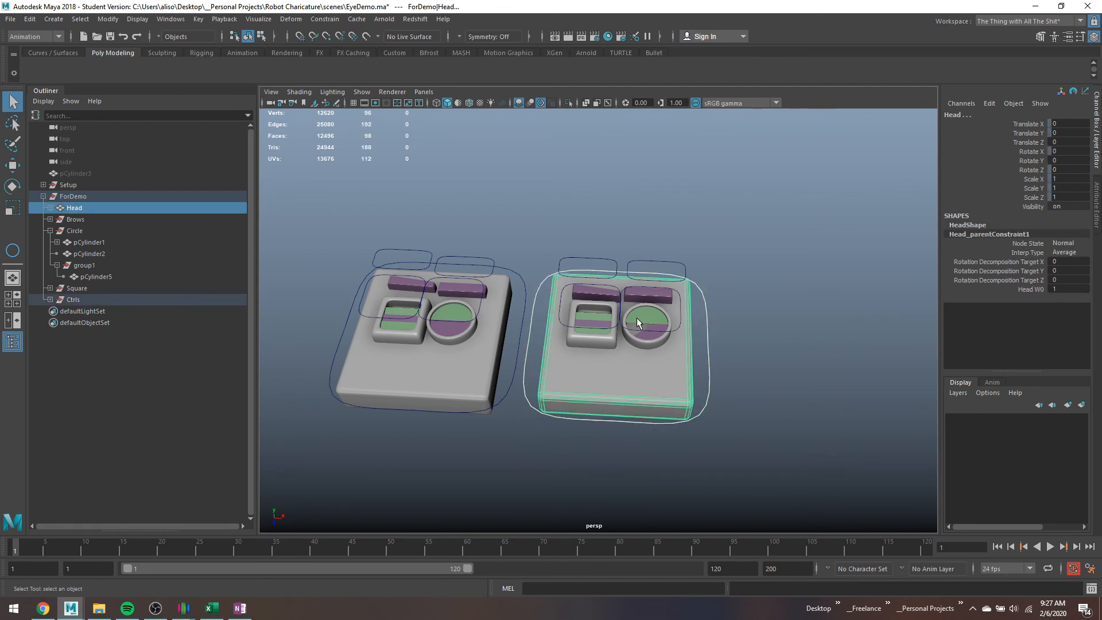
pyautogui.scroll(4, 639, 319)
pyautogui.click(325, 19)
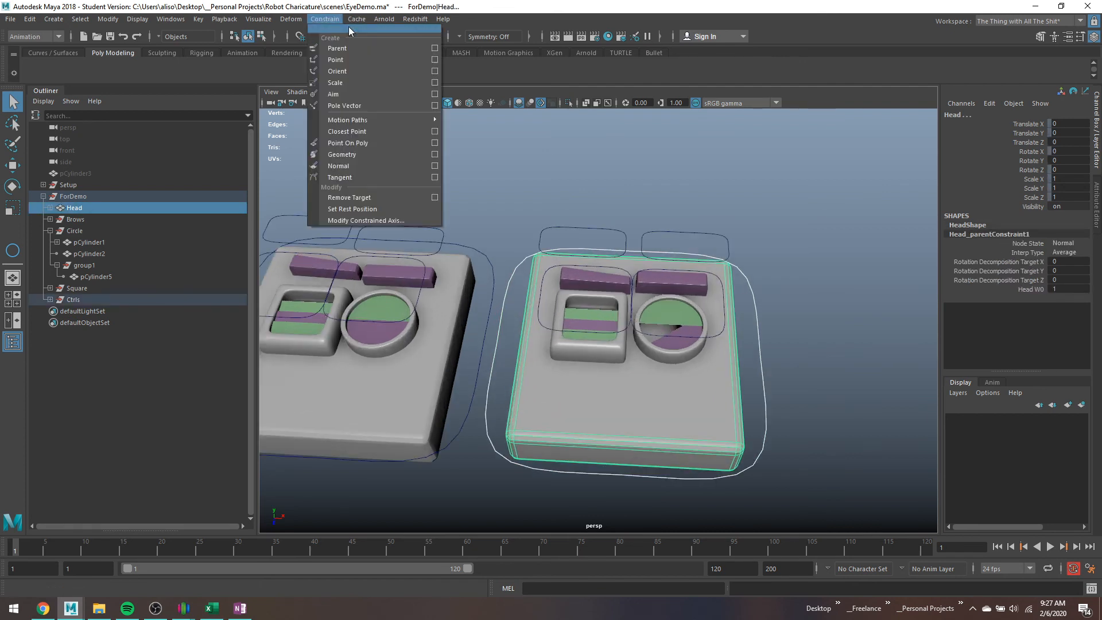
pyautogui.click(360, 44)
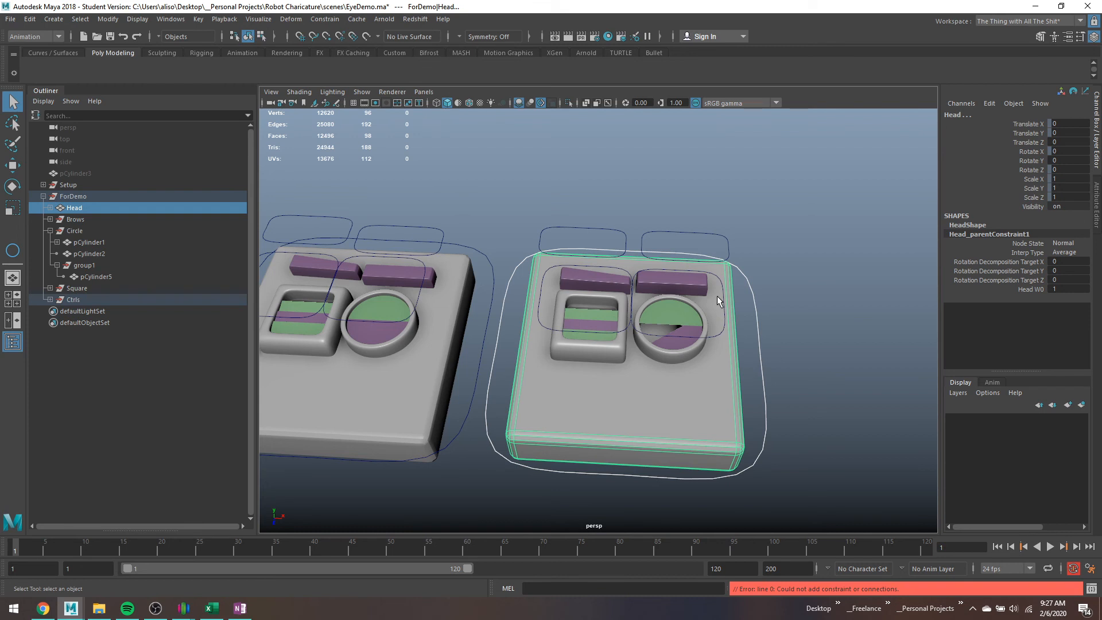
# Break the connections on the head mesh's Translate, Rotate and Scale channels.
pyautogui.click(662, 404)
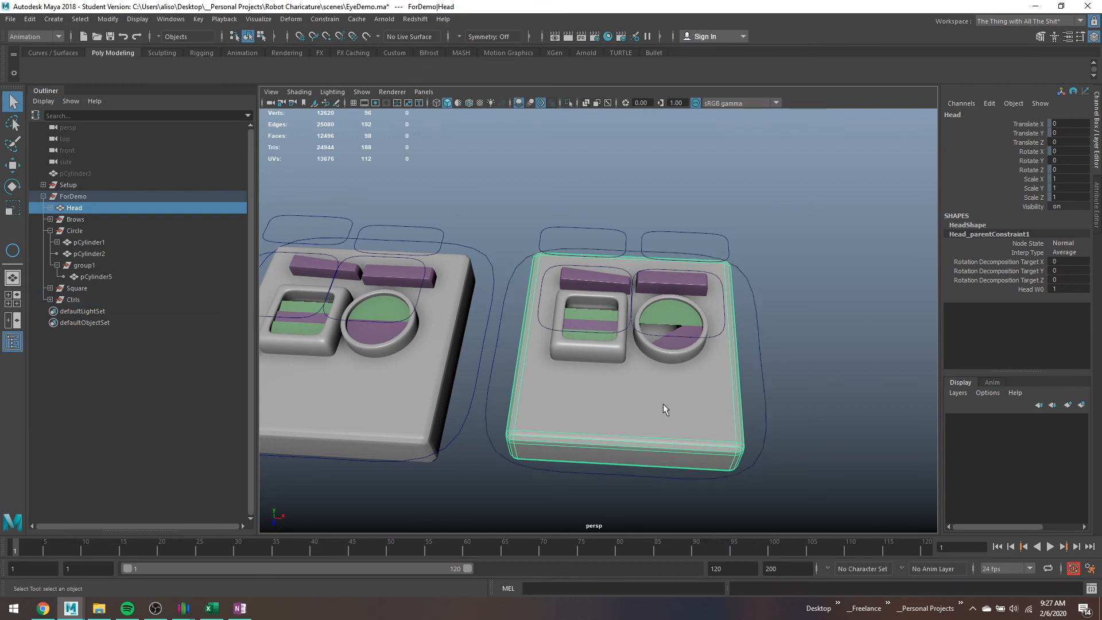
pyautogui.moveTo(1036, 125); pyautogui.dragTo(1035, 198)
pyautogui.rightClick(1023, 188)
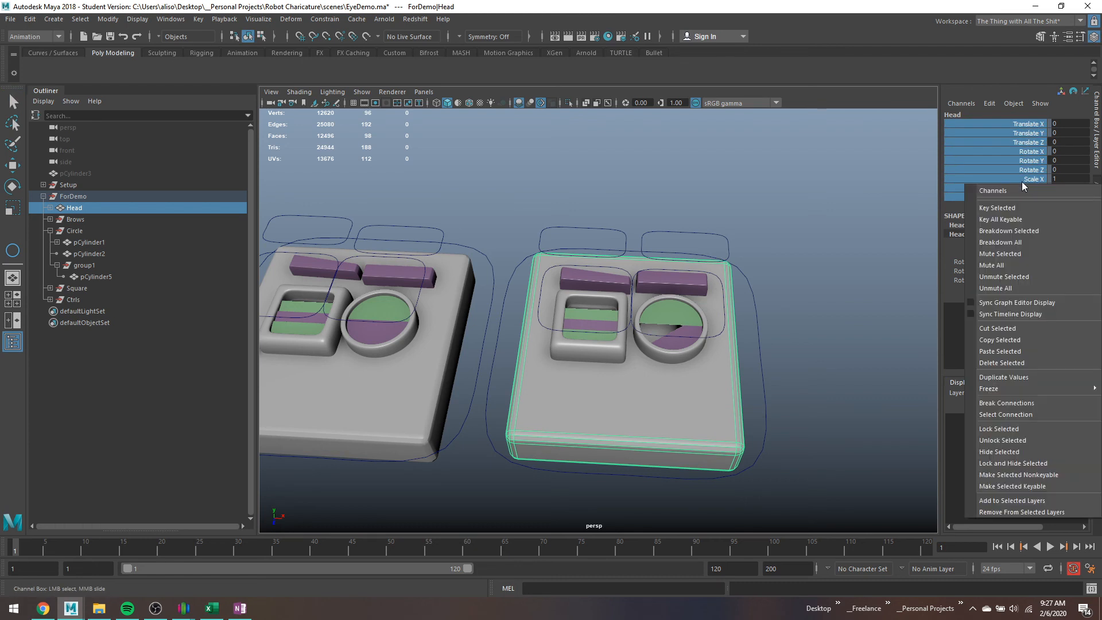
pyautogui.click(1013, 405)
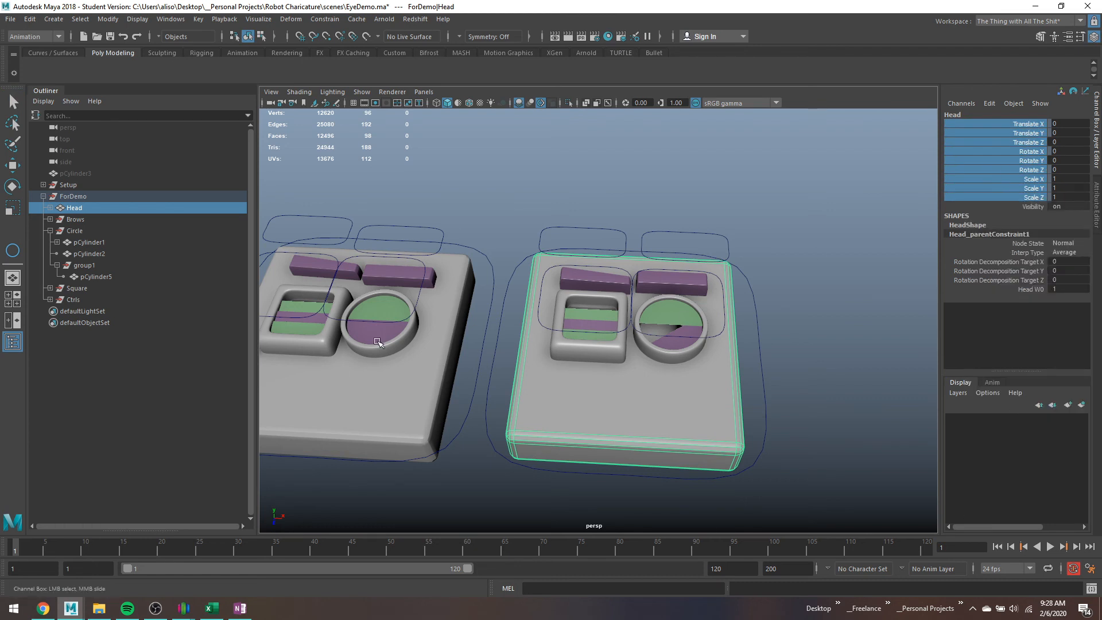
# Unlock the ForDemo head mesh's Translate, Rotate and Scale channels and parent-constrain the mesh to the Head control curve.
pyautogui.rightClick(1039, 181)
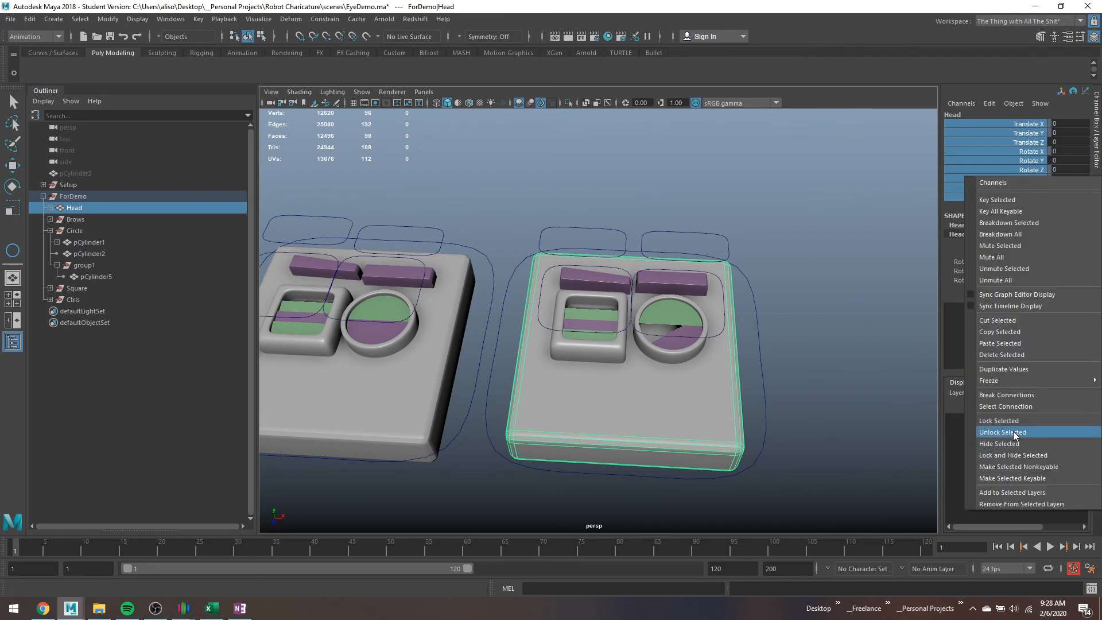
pyautogui.click(1007, 433)
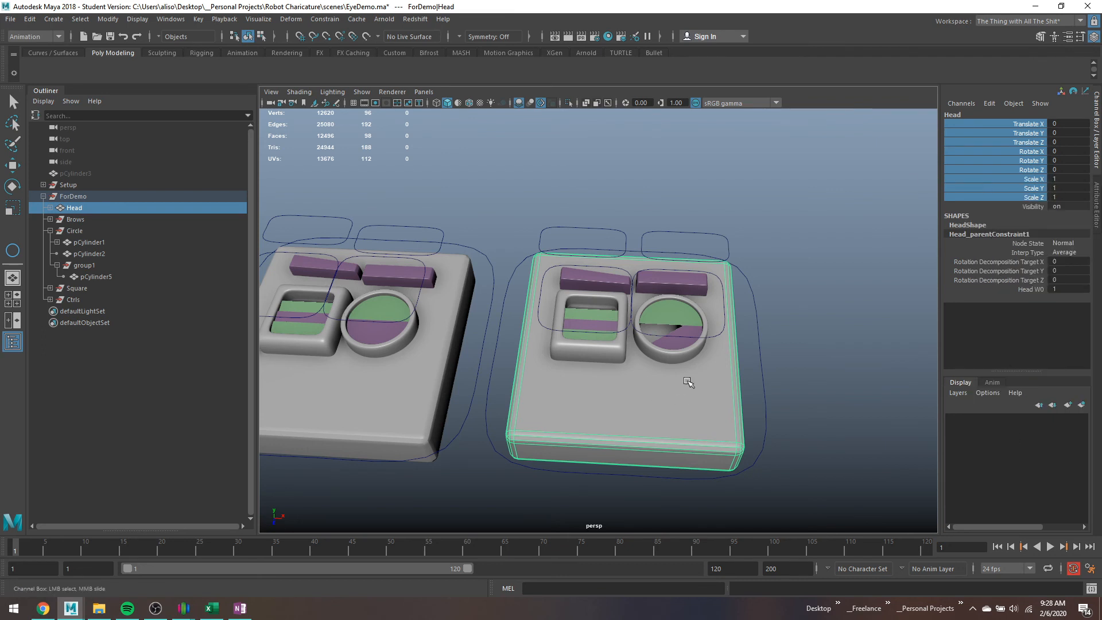
pyautogui.press('q')
pyautogui.click(885, 287)
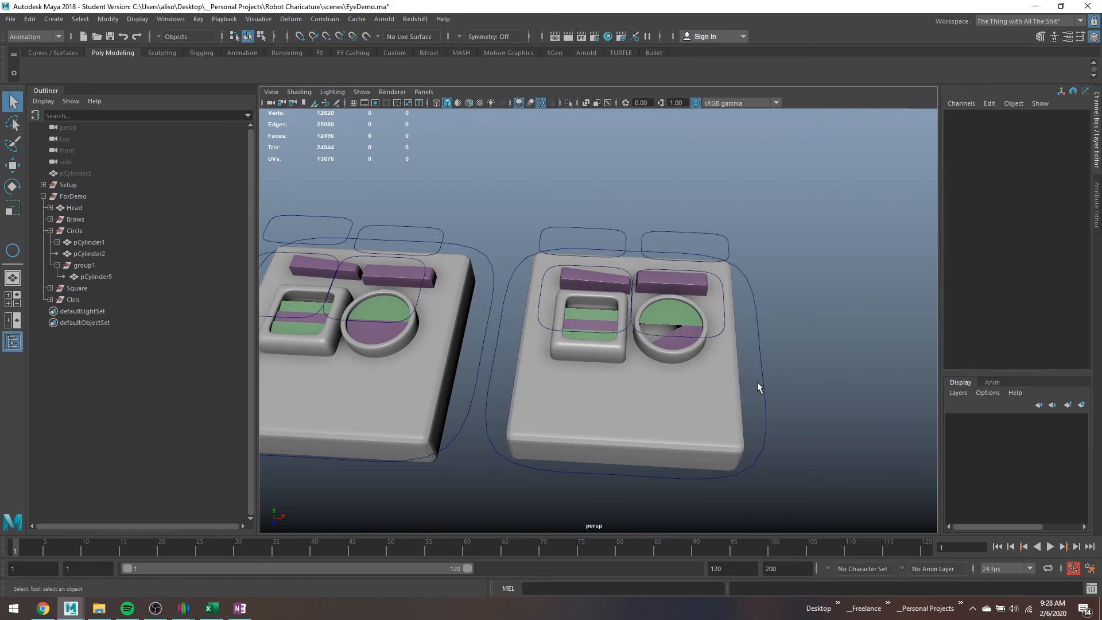
pyautogui.click(759, 383)
pyautogui.keyDown('shift'); pyautogui.click(685, 385); pyautogui.keyUp('shift')
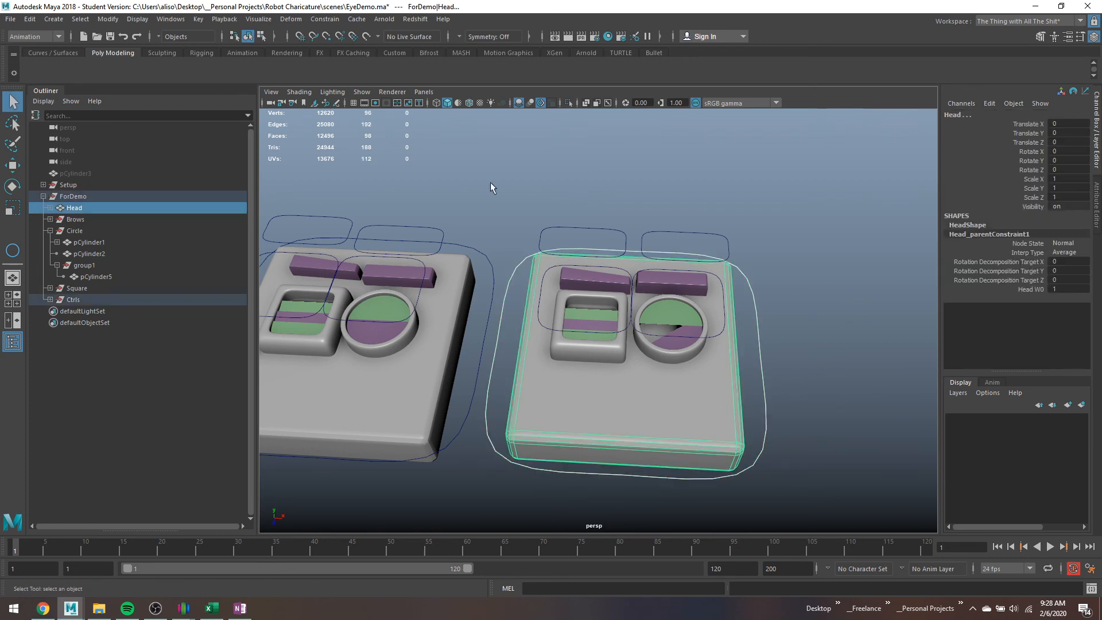
pyautogui.click(321, 19)
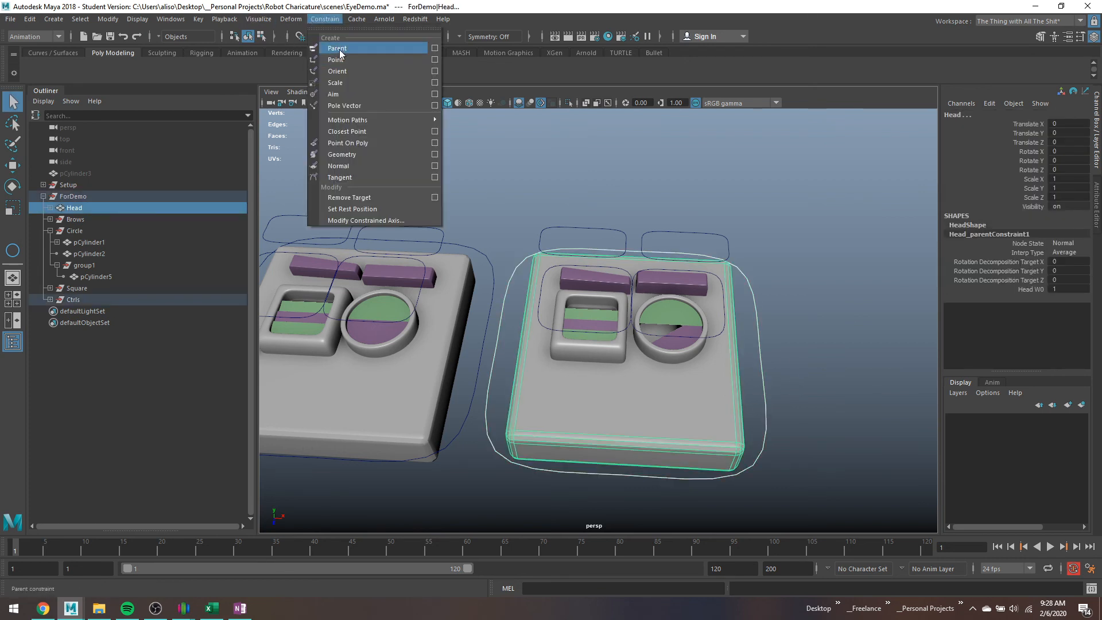
pyautogui.click(339, 49)
# Check the square and round eye frames, and parent-constrain the Circle group to the Head control.
pyautogui.moveTo(638, 366)
pyautogui.keyDown('alt'); pyautogui.mouseDown()
pyautogui.moveTo(636, 347)
pyautogui.moveTo(638, 373)
pyautogui.mouseUp(); pyautogui.keyUp('alt')
pyautogui.click(633, 361)
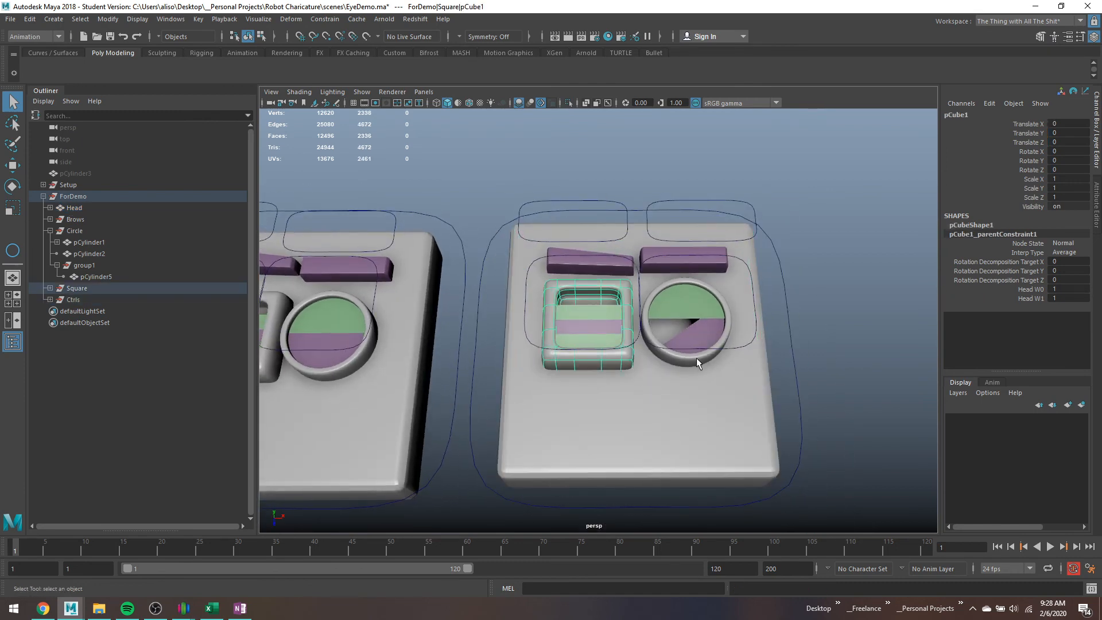
pyautogui.click(696, 361)
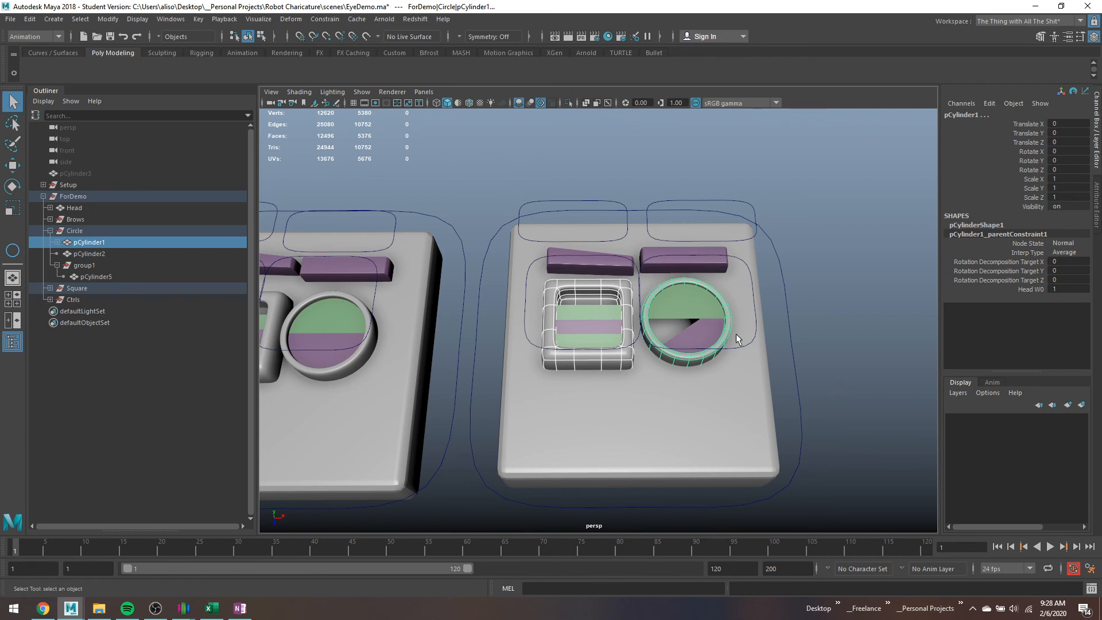
pyautogui.click(74, 232)
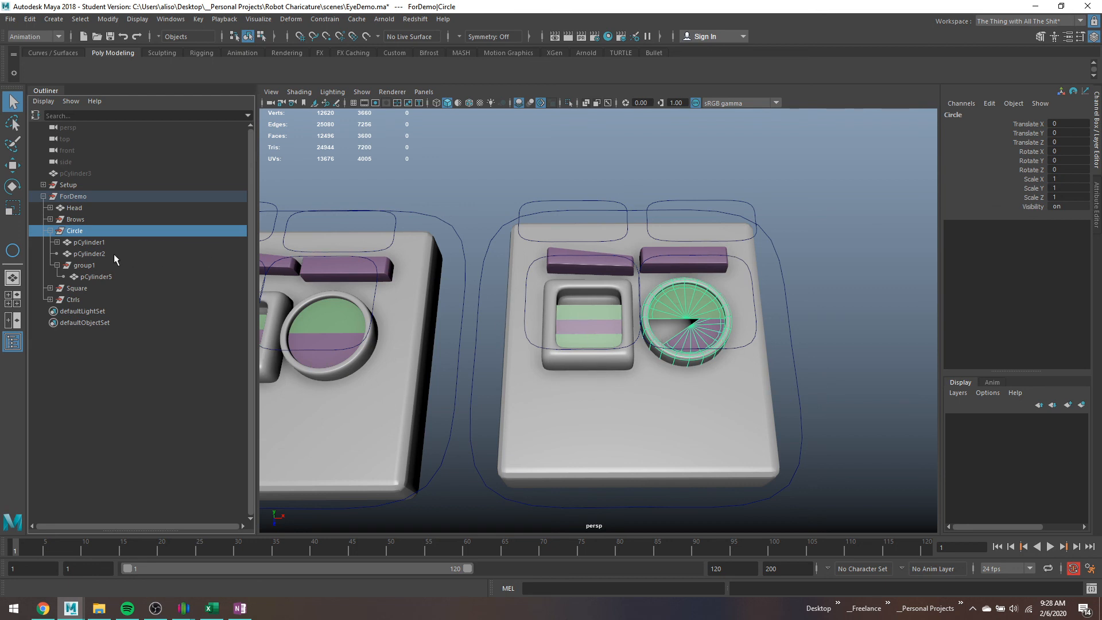
pyautogui.click(797, 353)
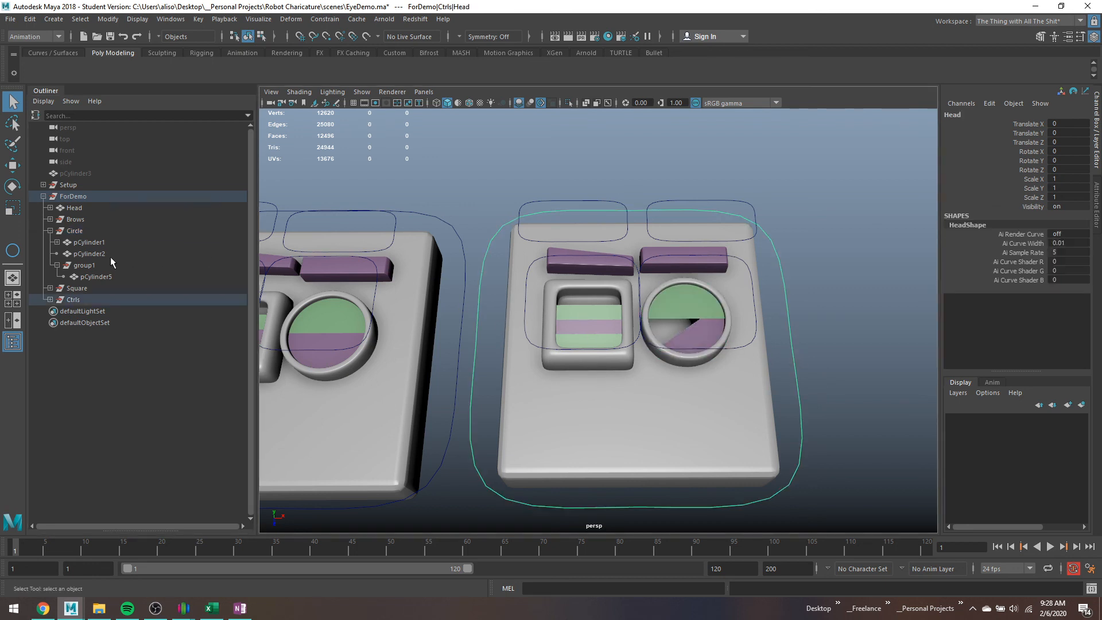
pyautogui.keyDown('ctrl'); pyautogui.click(91, 231); pyautogui.keyUp('ctrl')
pyautogui.press('g')
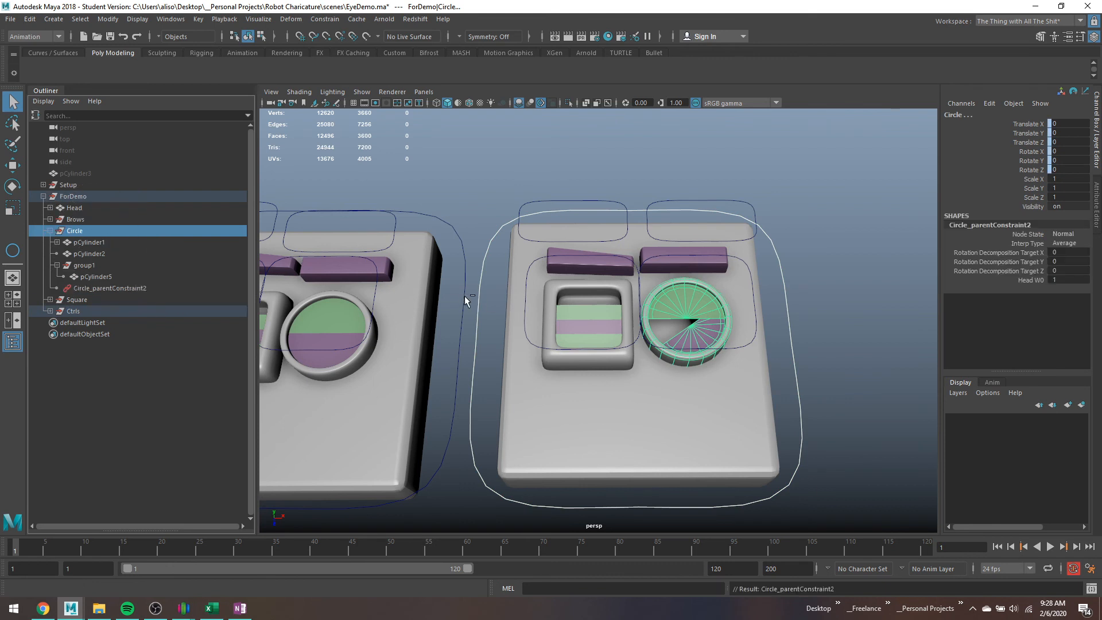
# Parent-constrain the Brows group and the Square group to the Head control.
pyautogui.moveTo(465, 296); pyautogui.dragTo(485, 308)
pyautogui.keyDown('ctrl'); pyautogui.click(91, 220); pyautogui.keyUp('ctrl')
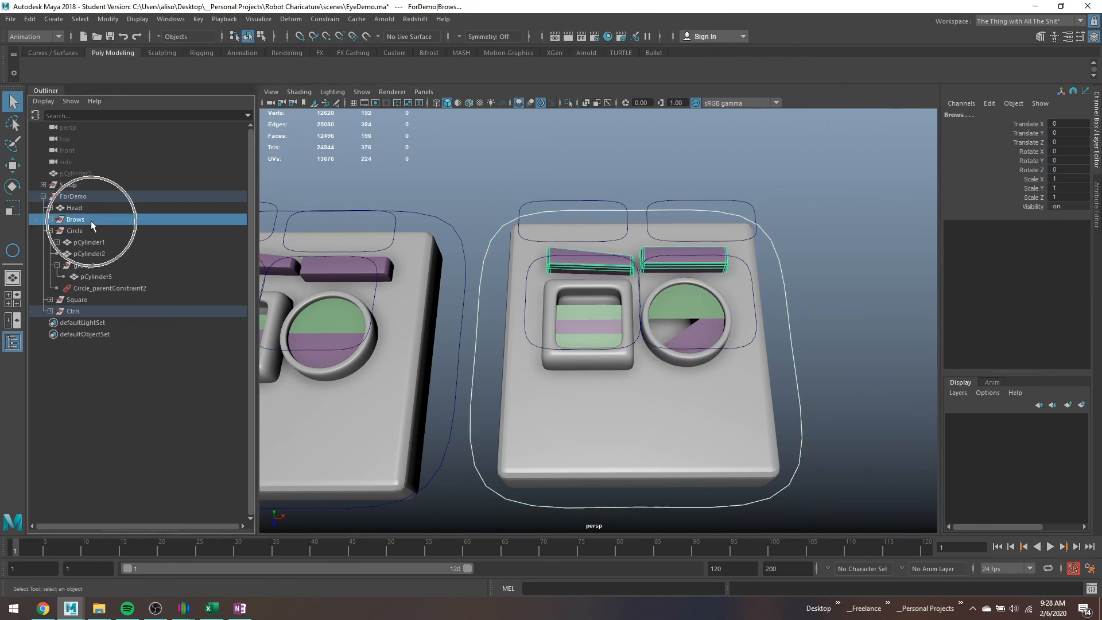
pyautogui.press('g')
pyautogui.click(490, 241)
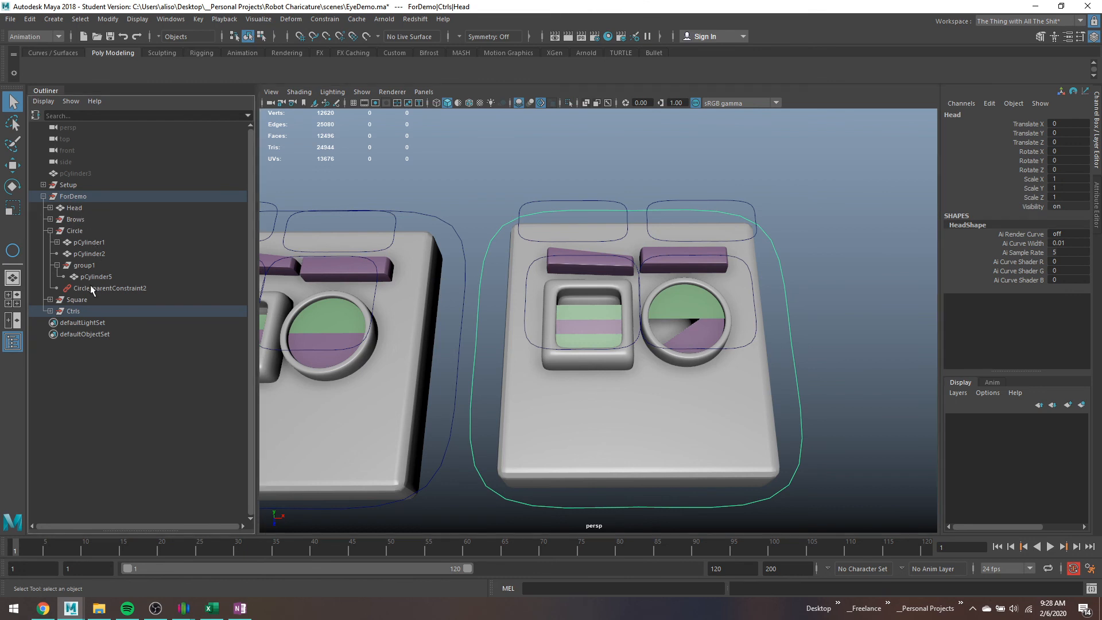
pyautogui.keyDown('ctrl'); pyautogui.click(87, 300); pyautogui.keyUp('ctrl')
pyautogui.press('g')
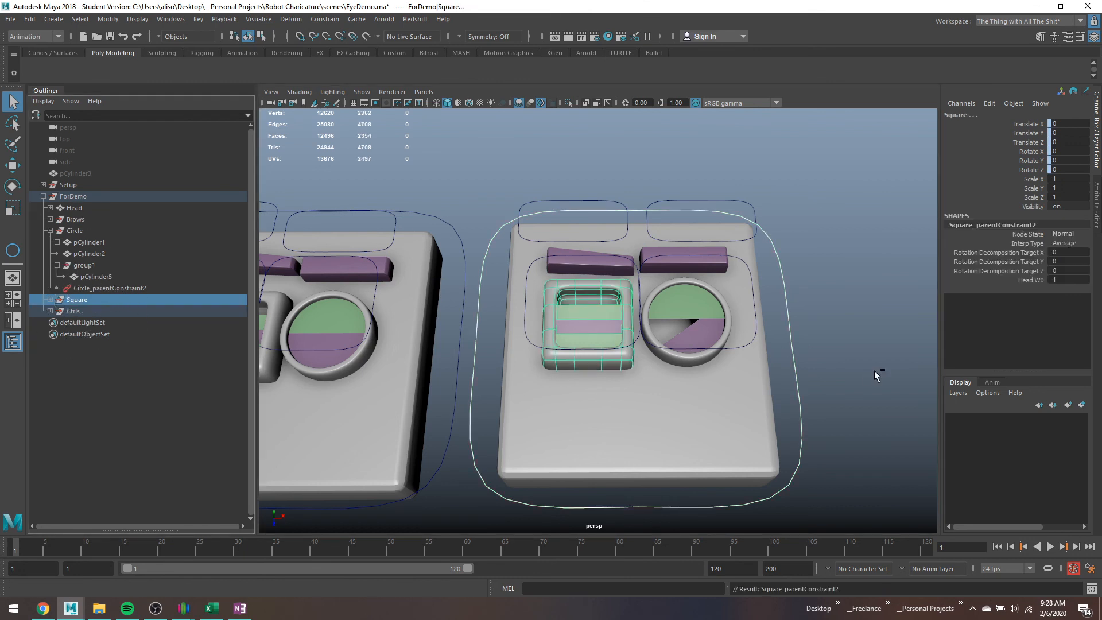
# Test the Head control by rotating it about -5 degrees in X, and undo the rotation.
pyautogui.click(792, 336)
pyautogui.keyDown('alt'); pyautogui.moveTo(777, 345); pyautogui.dragTo(650, 354, button='right'); pyautogui.keyUp('alt')
pyautogui.press('e')
pyautogui.moveTo(618, 384)
pyautogui.mouseDown()
pyautogui.moveTo(630, 423)
pyautogui.moveTo(615, 368)
pyautogui.moveTo(613, 380)
pyautogui.mouseUp()
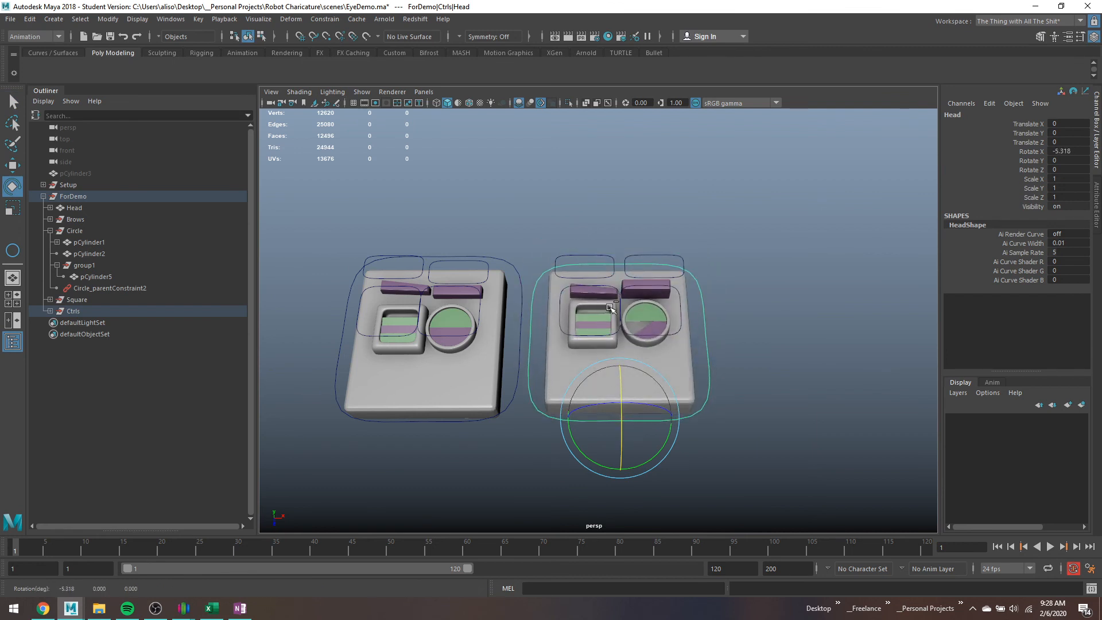
pyautogui.hotkey('ctrl', 'z')
# Inspect the brow mesh pPlane3 and the constraints nested under it and the Brows group.
pyautogui.click(646, 290)
pyautogui.press('q')
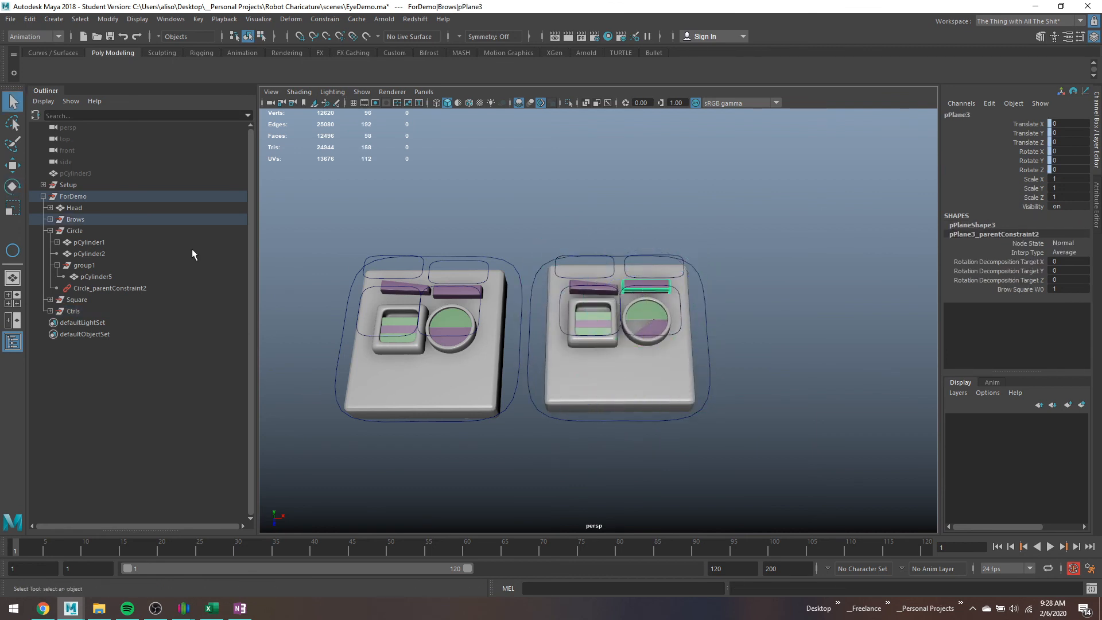
pyautogui.click(50, 219)
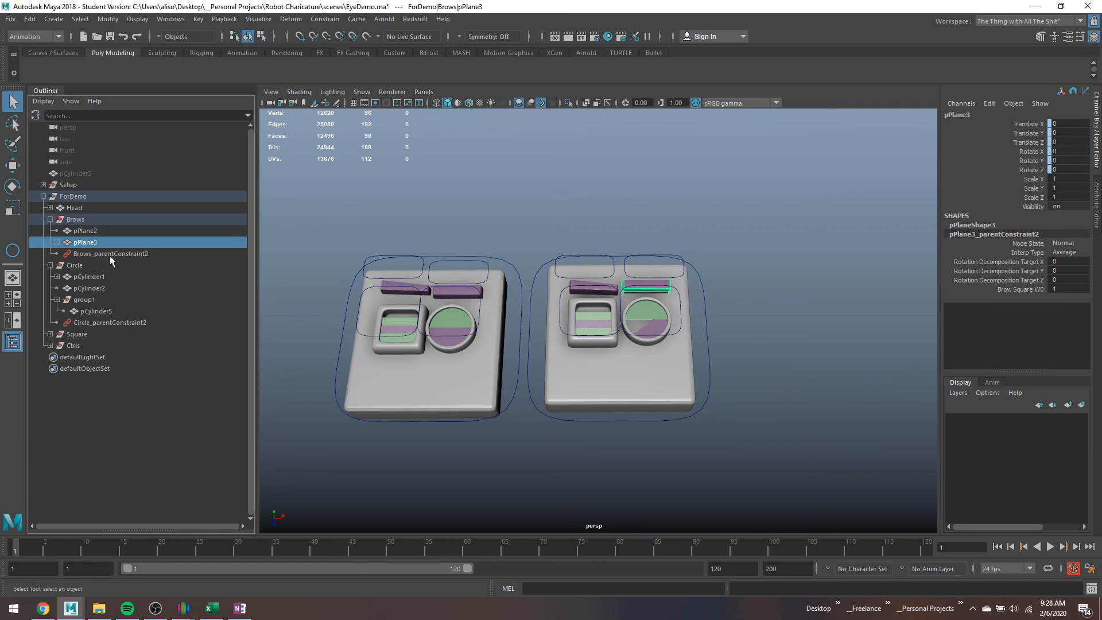
pyautogui.click(57, 242)
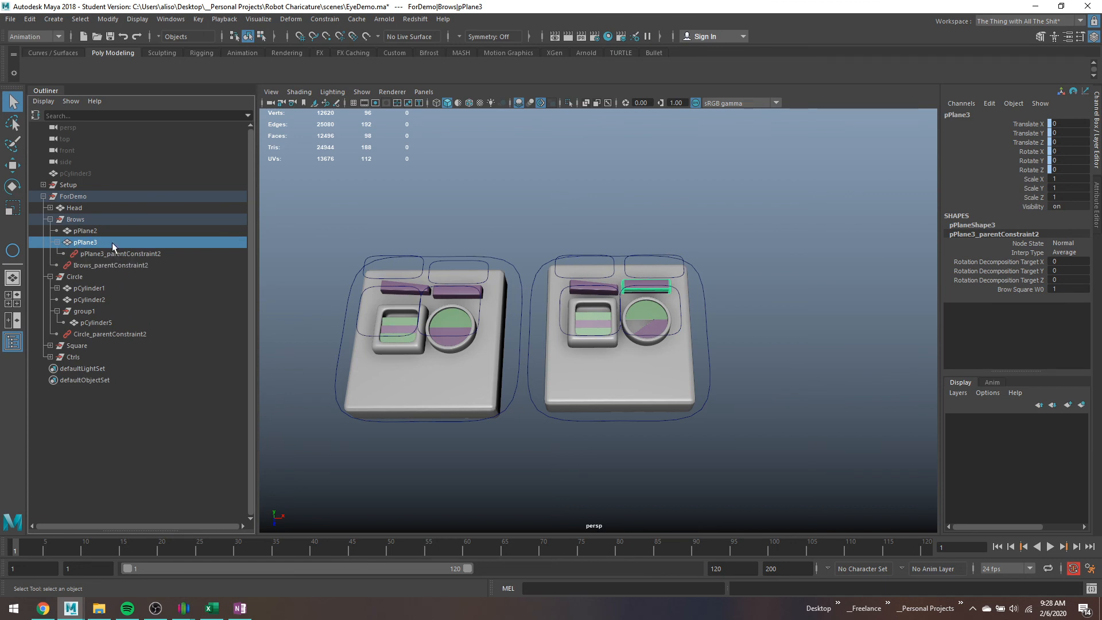
# Test the face constraints by rotating the Head control about 81 degrees in X.
pyautogui.moveTo(734, 334); pyautogui.dragTo(671, 363)
pyautogui.keyDown('alt'); pyautogui.moveTo(660, 364); pyautogui.dragTo(706, 396); pyautogui.keyUp('alt')
pyautogui.press('e')
pyautogui.moveTo(671, 352); pyautogui.dragTo(744, 427)
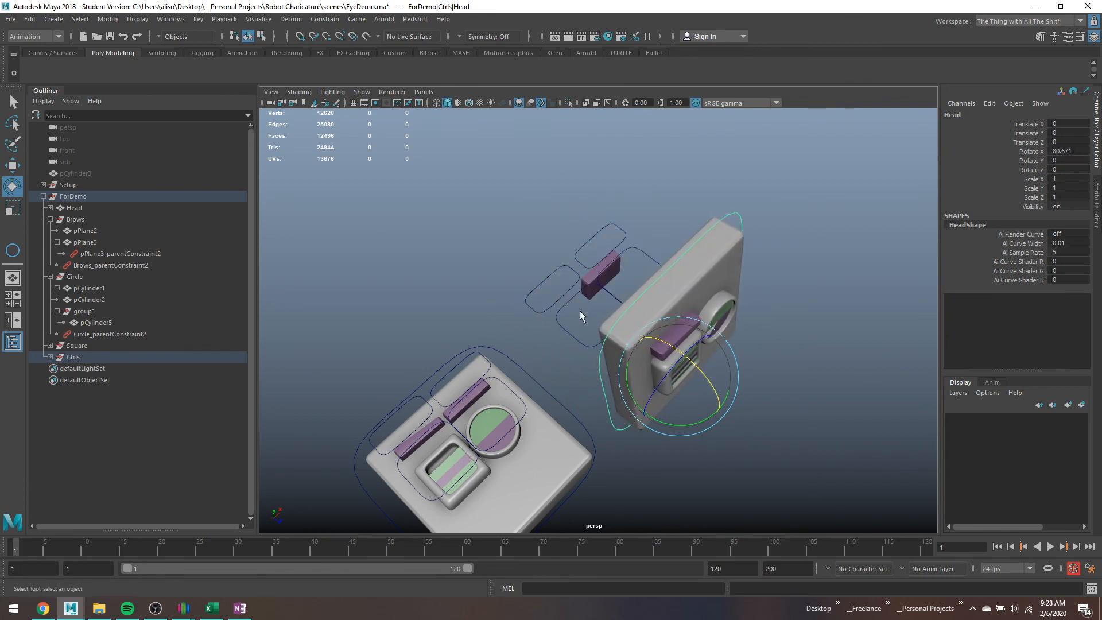
# Test the EyeSquare control's Lid UPdown attribute while the head is rotated.
pyautogui.press('q')
pyautogui.click(576, 341)
pyautogui.keyDown('alt'); pyautogui.moveTo(575, 351); pyautogui.dragTo(592, 307); pyautogui.keyUp('alt')
pyautogui.click(1027, 215)
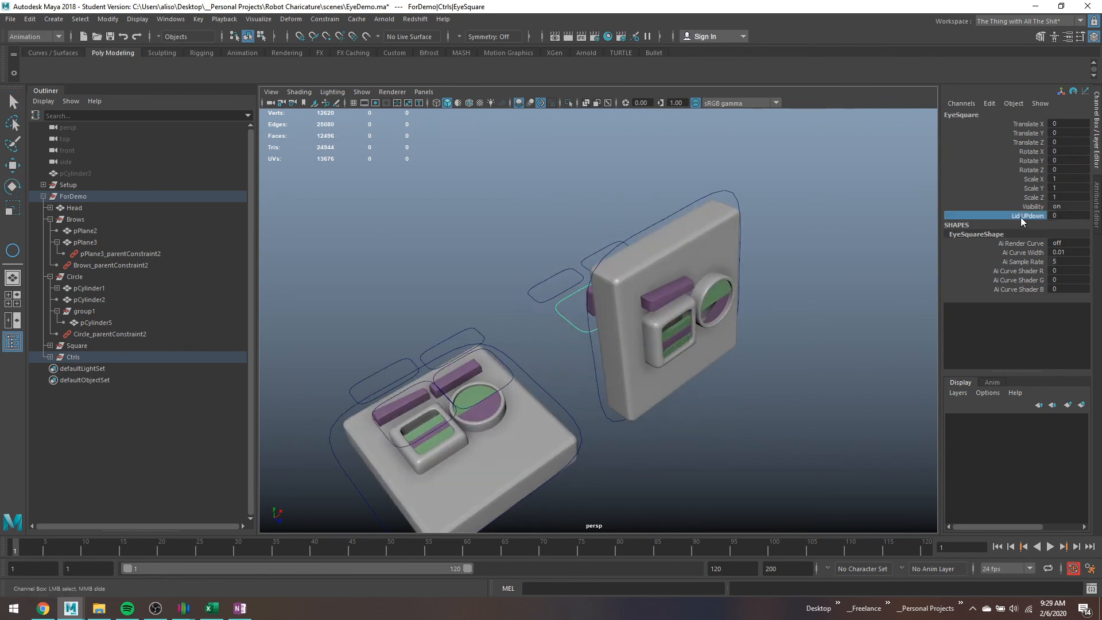
pyautogui.moveTo(874, 308); pyautogui.dragTo(851, 330, button='middle')
# Test the BrowSlant control's Brow Rotate attribute and undo the change.
pyautogui.click(542, 270)
pyautogui.click(1033, 224)
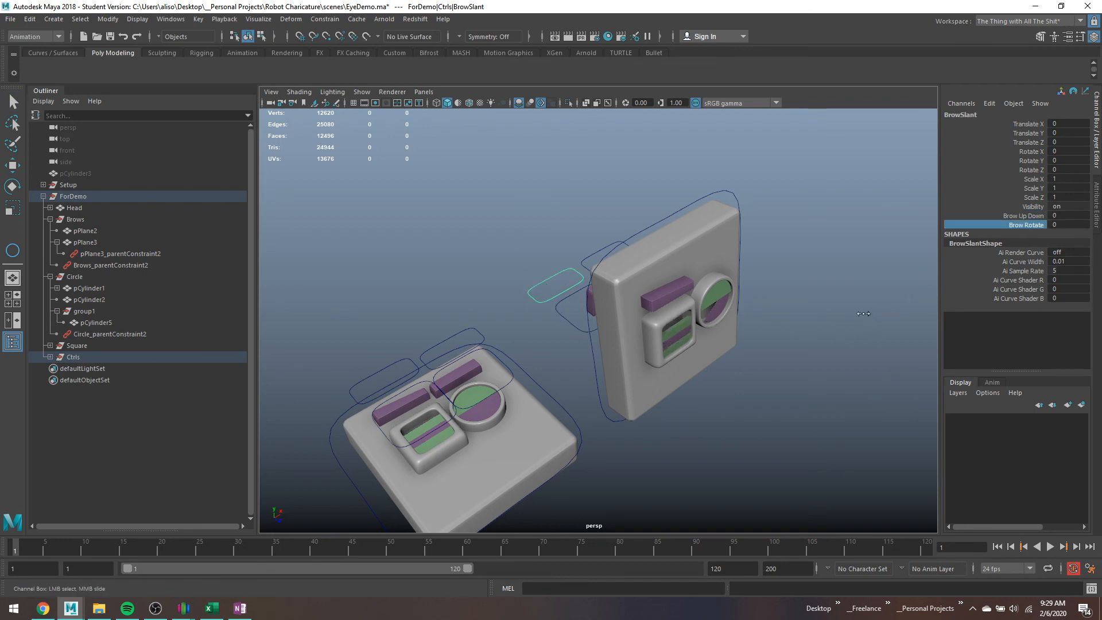
pyautogui.moveTo(863, 313); pyautogui.dragTo(705, 348, button='middle')
pyautogui.hotkey('ctrl', 'z')
# Inspect the channels of the brow mesh pPlane3 and of its parent constraint.
pyautogui.keyDown('alt'); pyautogui.moveTo(567, 289); pyautogui.dragTo(588, 285); pyautogui.keyUp('alt')
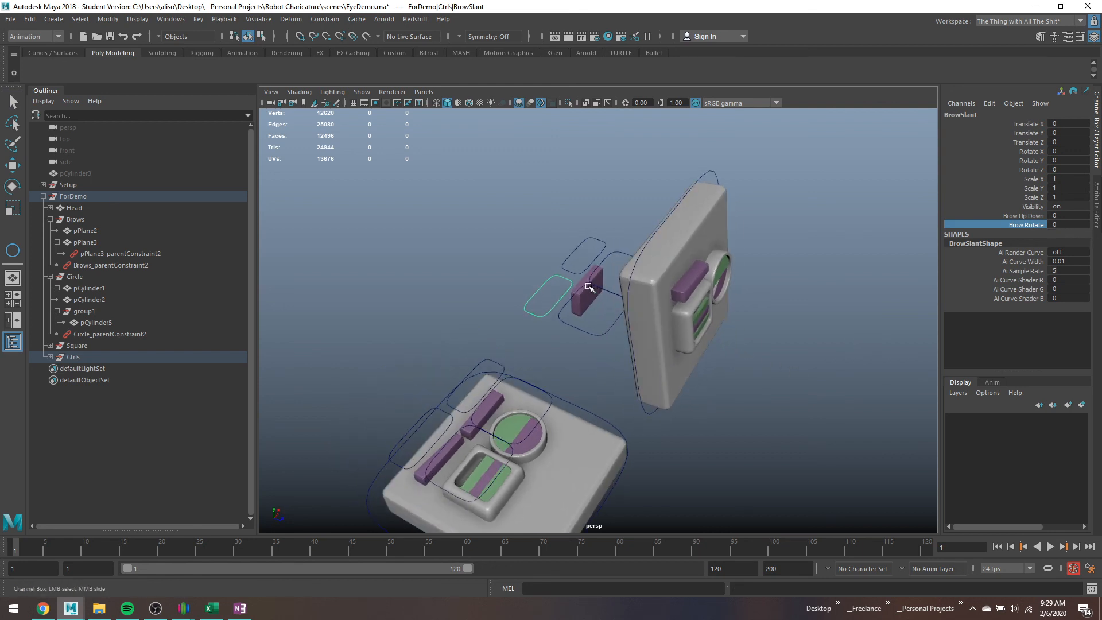
pyautogui.press('q')
pyautogui.click(590, 300)
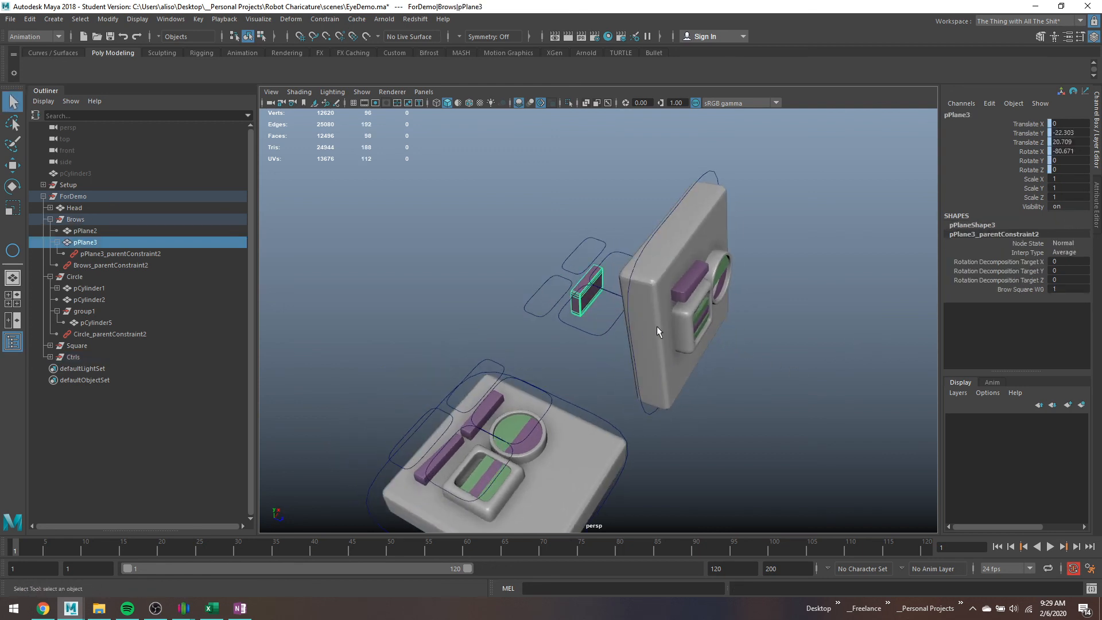
pyautogui.click(95, 253)
# Test moving the BrowSquare control and undo the move.
pyautogui.click(585, 260)
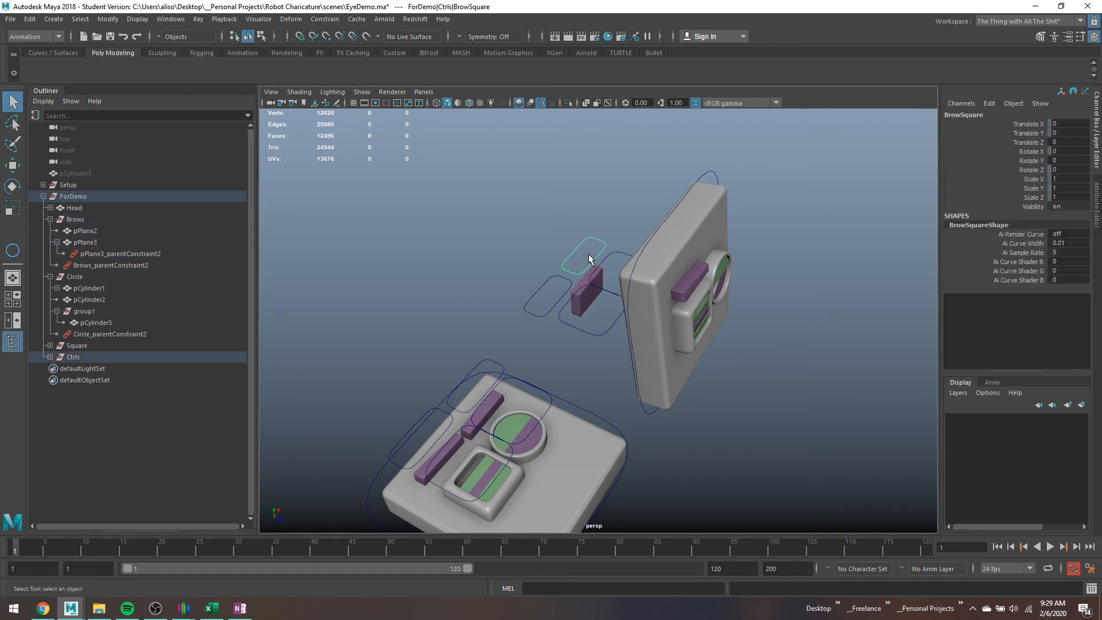
pyautogui.press('w')
pyautogui.moveTo(584, 263); pyautogui.dragTo(641, 307)
pyautogui.hotkey('ctrl', 'z')
pyautogui.hotkey('ctrl', 'z')
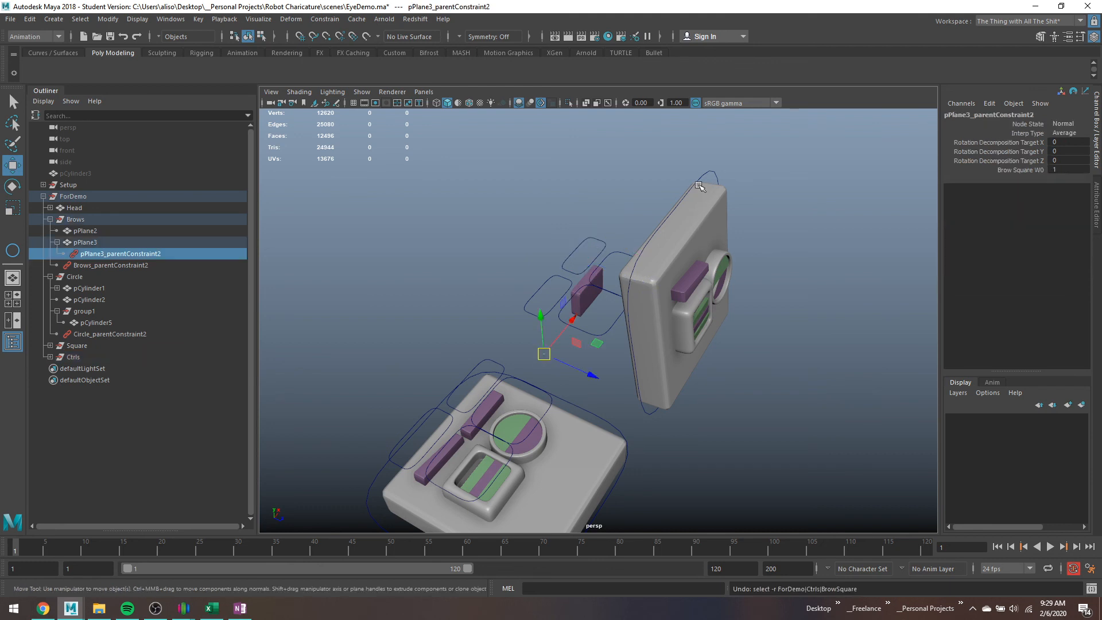
# Set the Head control's Rotate X to 0.
pyautogui.click(708, 173)
pyautogui.click(1076, 153)
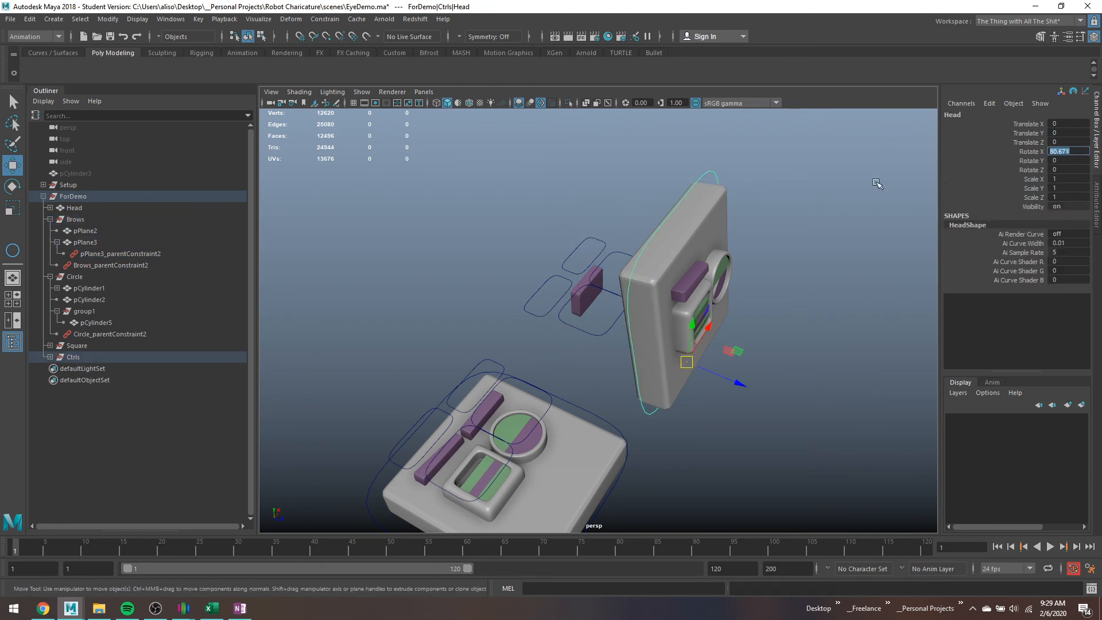
pyautogui.write('0')
pyautogui.press('Return')
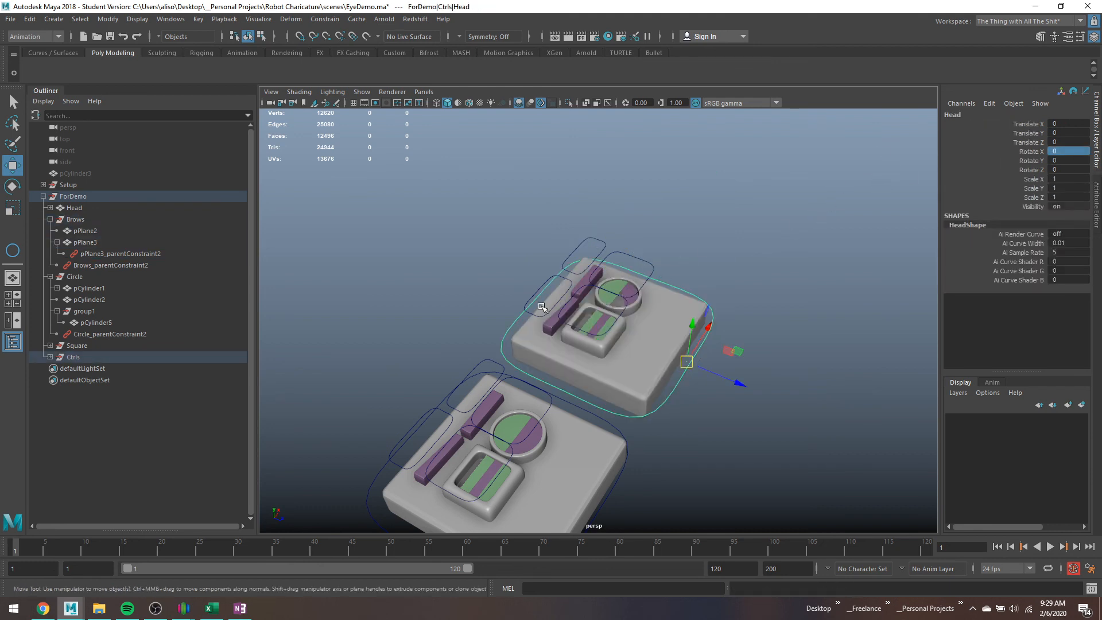
# Parent the BrowSlant, BrowSquare, EyeRound and EyeSquare controls under the Head control.
pyautogui.keyDown('alt'); pyautogui.moveTo(690, 314); pyautogui.dragTo(673, 271); pyautogui.keyUp('alt')
pyautogui.press('q')
pyautogui.moveTo(568, 257); pyautogui.dragTo(679, 360)
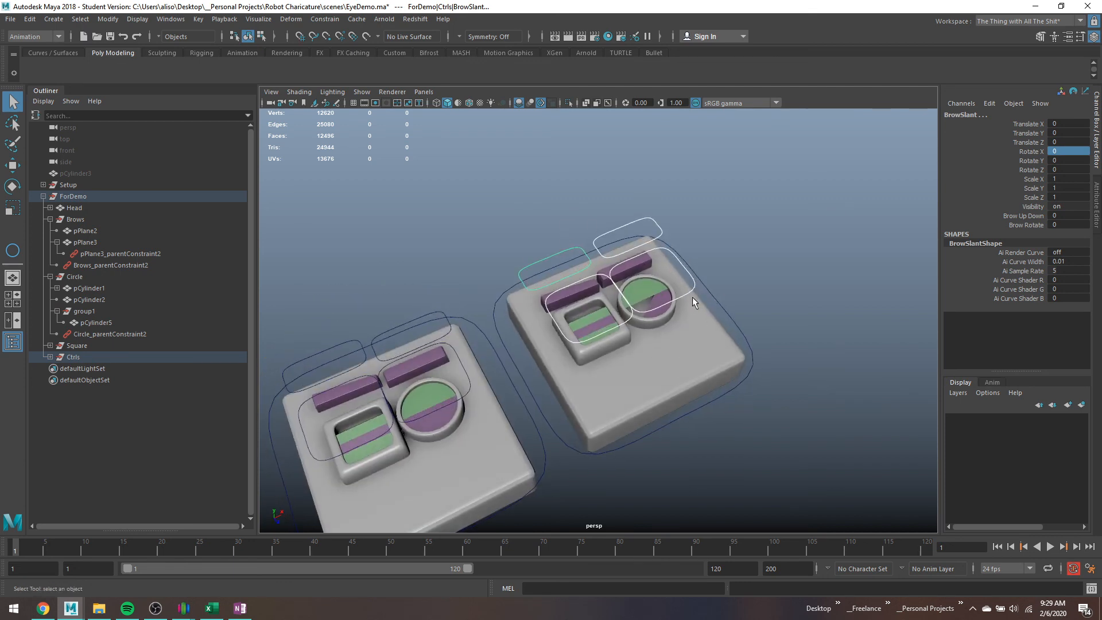
pyautogui.click(711, 291)
pyautogui.press('Down')
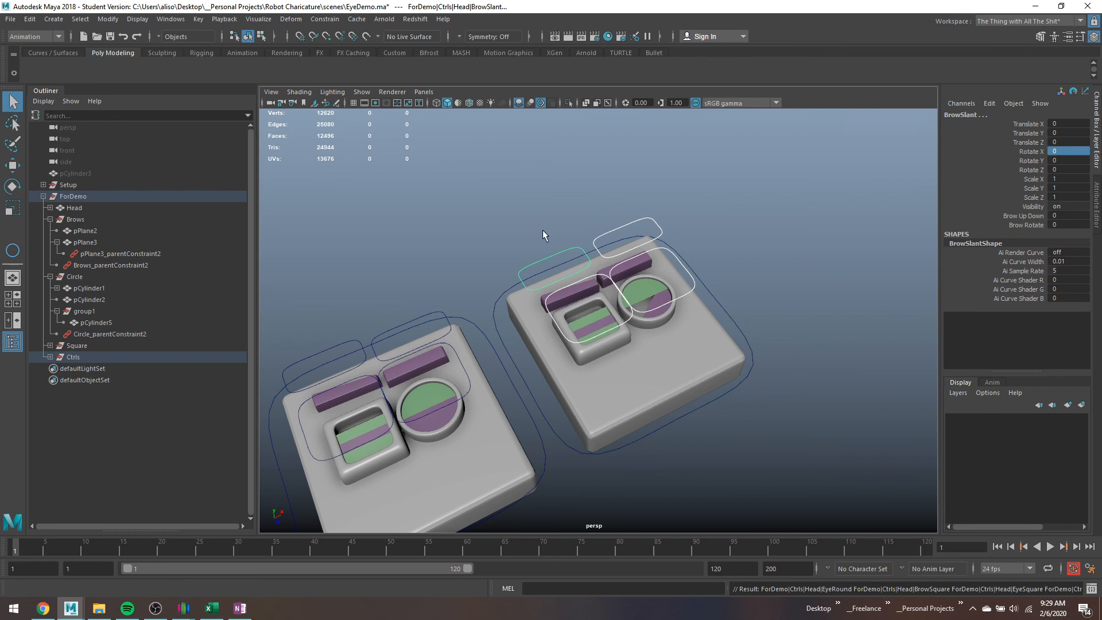
# Rotate the Head control about 81 degrees in X and -66 degrees in Y, undoing the extra Z rotation.
pyautogui.click(749, 347)
pyautogui.keyDown('alt'); pyautogui.moveTo(693, 370); pyautogui.dragTo(751, 225); pyautogui.keyUp('alt')
pyautogui.press('e')
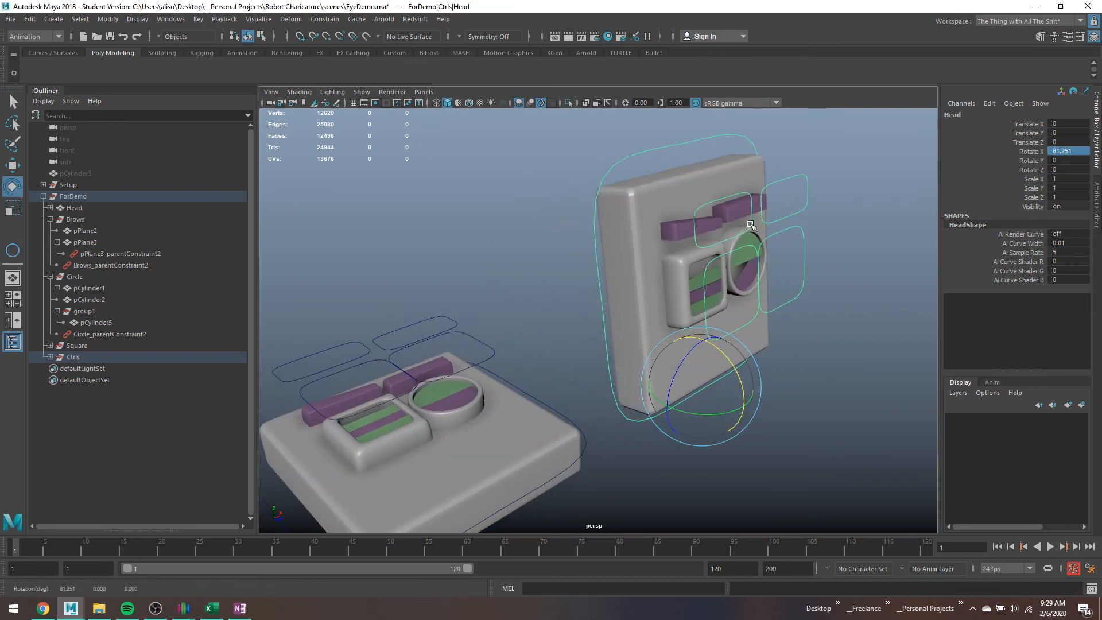
pyautogui.moveTo(730, 405); pyautogui.dragTo(760, 309)
pyautogui.hotkey('ctrl', 'z')
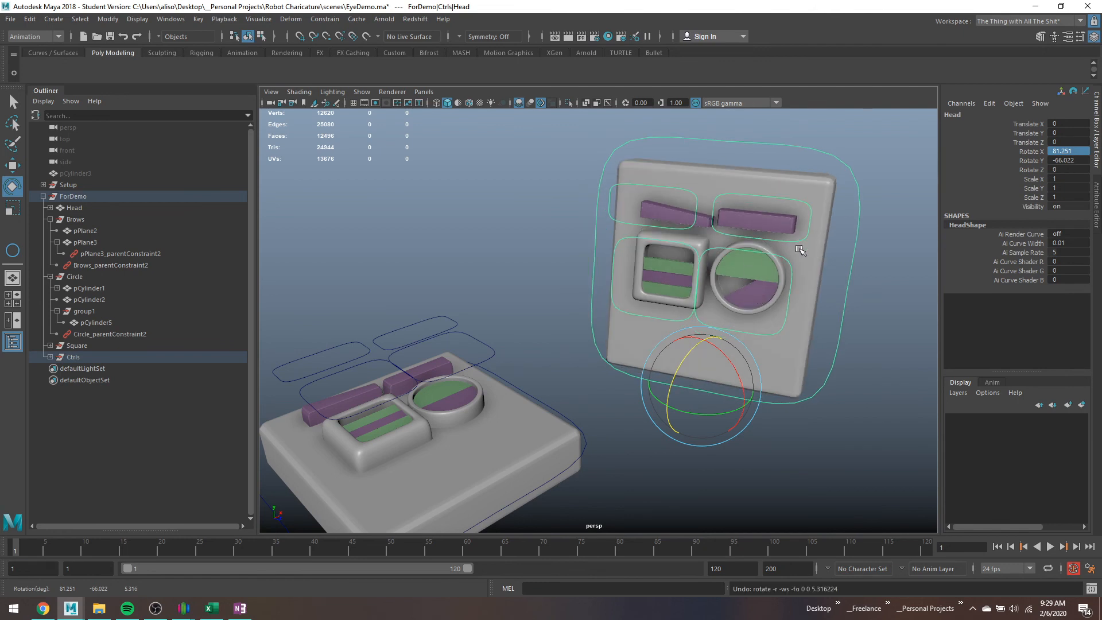
# Try moving the BrowSquare control on the rotated head, and undo the move.
pyautogui.press('q')
pyautogui.click(791, 206)
pyautogui.press('w')
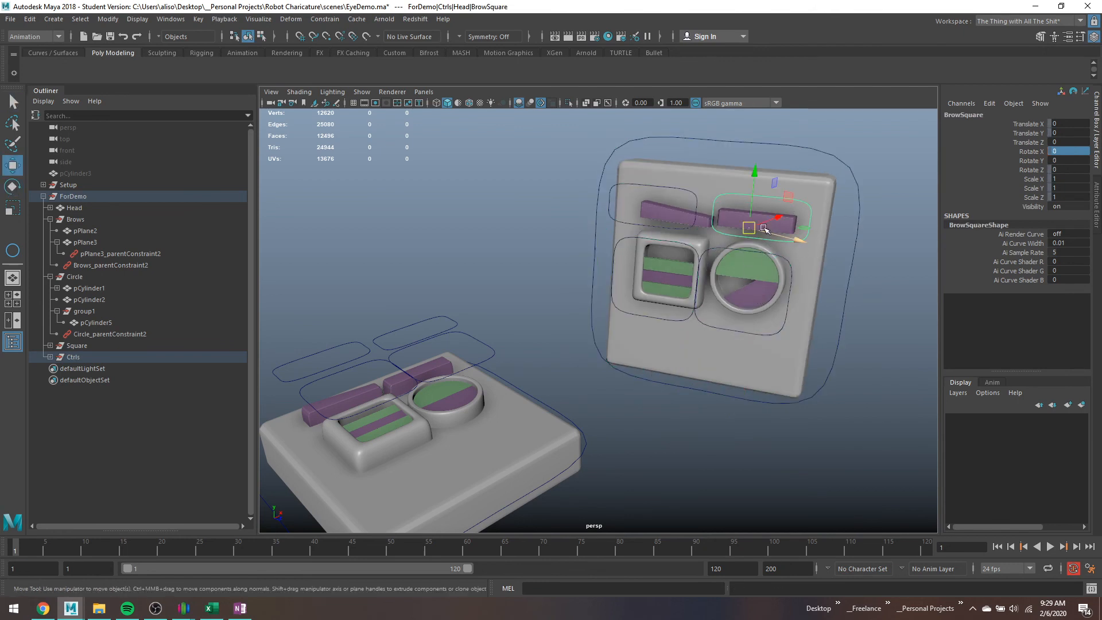
pyautogui.moveTo(764, 228); pyautogui.dragTo(692, 237)
pyautogui.hotkey('ctrl', 'z')
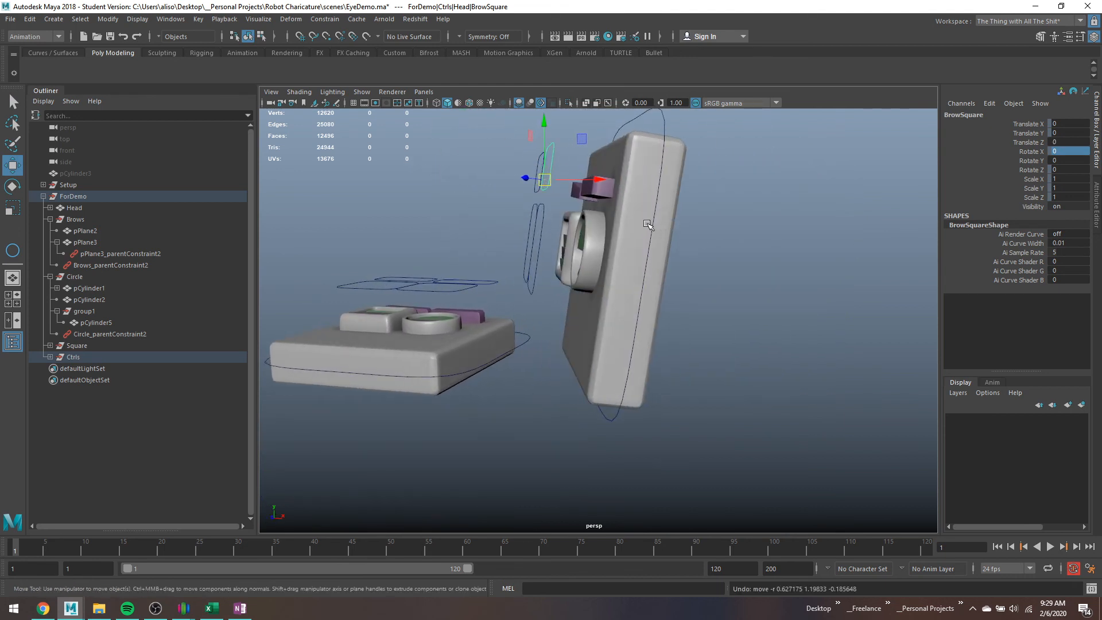
# Rotate the Head control about -35 degrees in Z.
pyautogui.click(662, 135)
pyautogui.press('e')
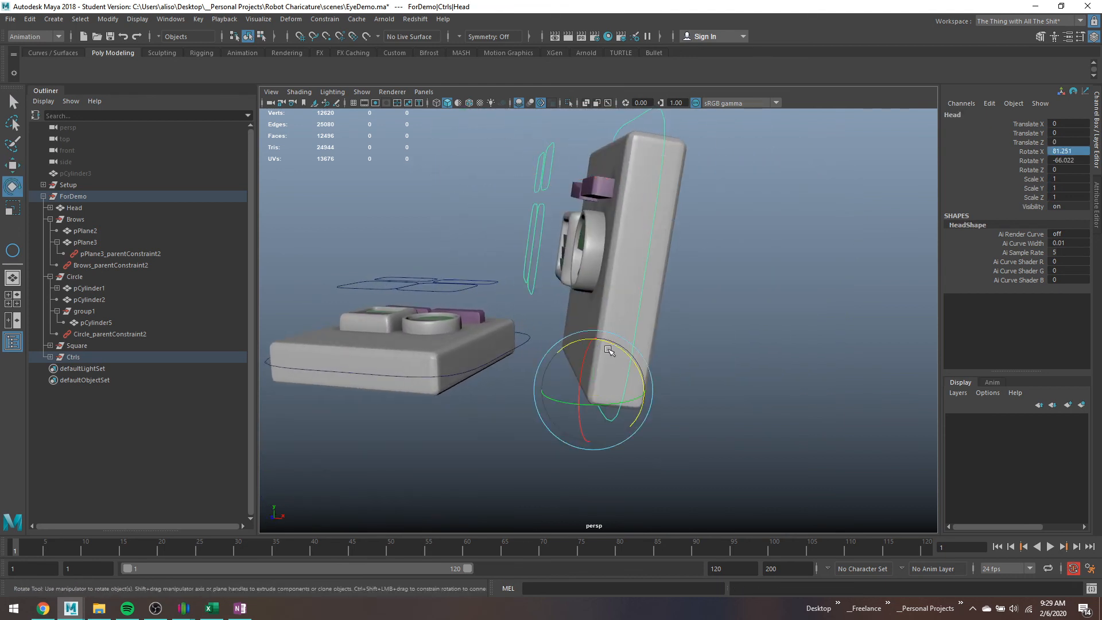
pyautogui.moveTo(609, 350); pyautogui.dragTo(675, 253)
pyautogui.press('q')
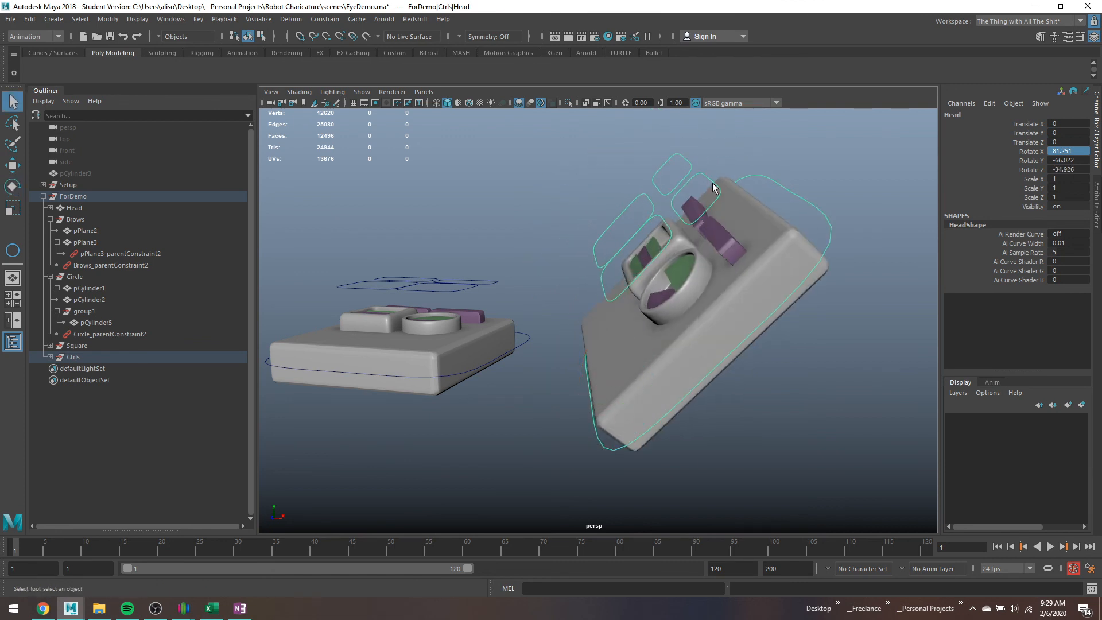
# Move the BrowSquare control up and back down the rotated head, ending at about 1.39 in Translate Z.
pyautogui.click(718, 191)
pyautogui.press('w')
pyautogui.keyDown('alt'); pyautogui.moveTo(687, 189); pyautogui.dragTo(608, 225, button='middle'); pyautogui.keyUp('alt')
pyautogui.scroll(2, 622, 221)
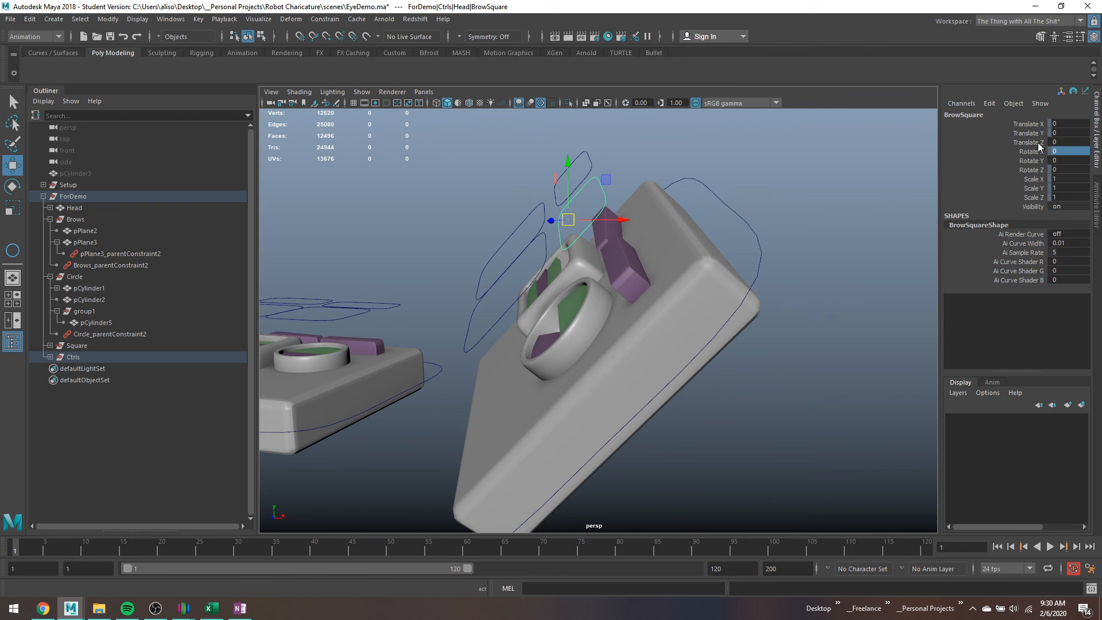
pyautogui.moveTo(566, 179); pyautogui.dragTo(600, 144)
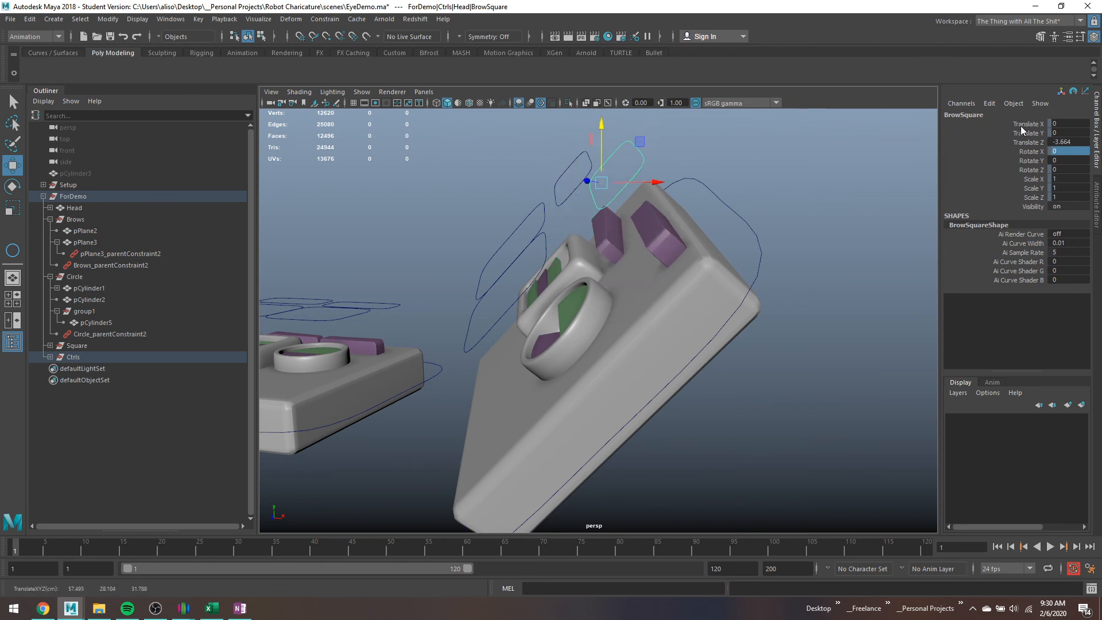
pyautogui.moveTo(600, 154); pyautogui.dragTo(590, 288)
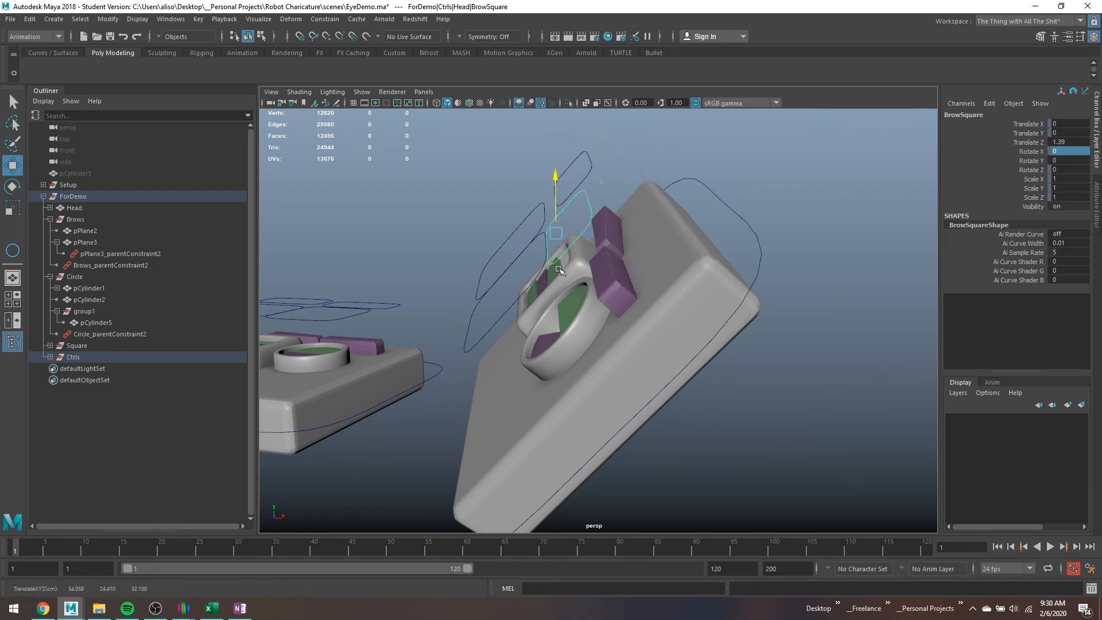
# Set the Move tool's axis orientation to Object and slide the BrowSquare control to about 0.4 in Translate Z.
pyautogui.doubleClick(12, 168)
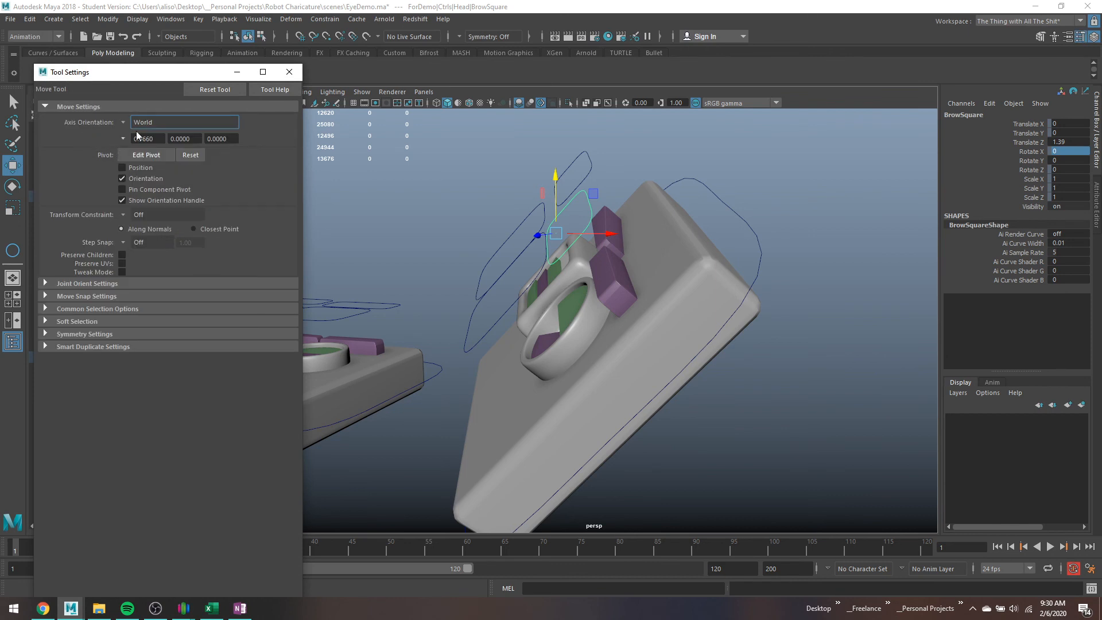
pyautogui.click(123, 122)
pyautogui.click(144, 128)
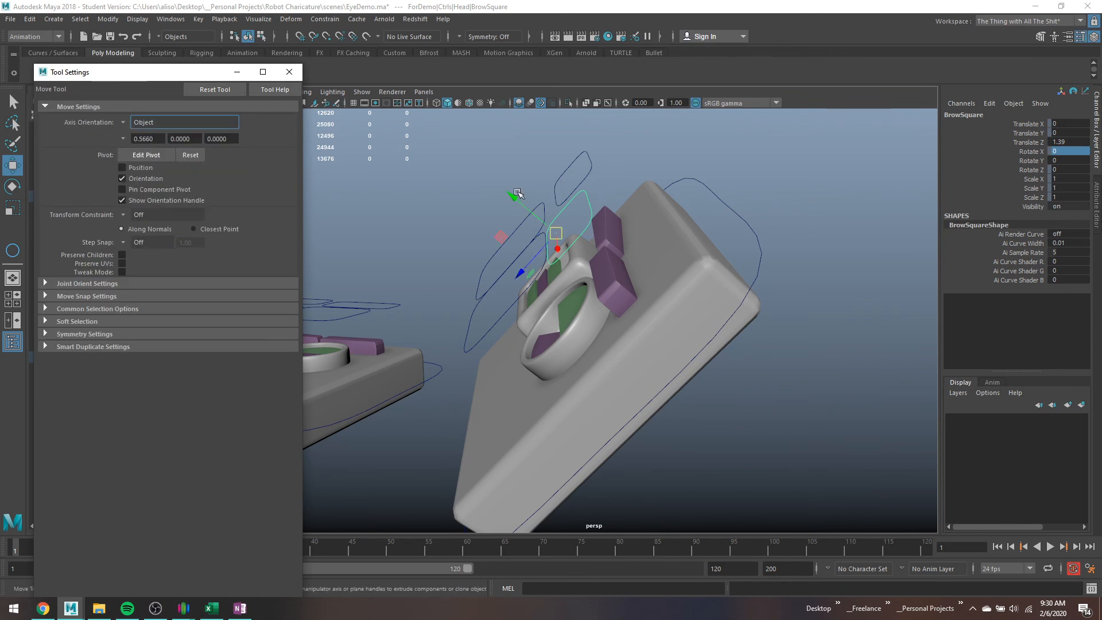
pyautogui.moveTo(533, 258); pyautogui.dragTo(567, 244)
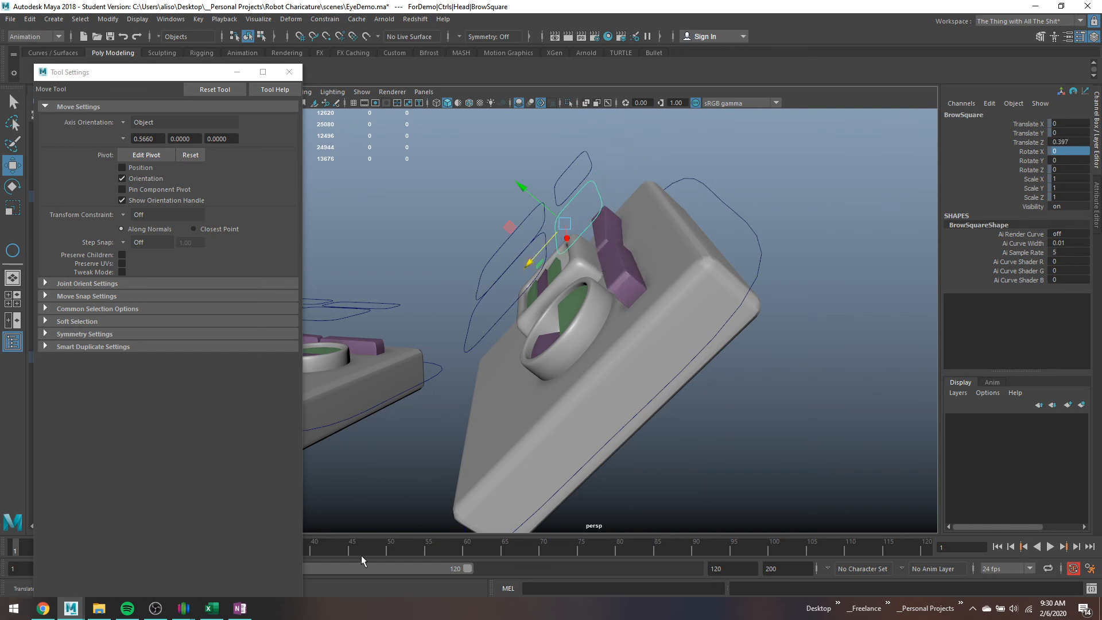
# Rotate the BrowSquare control about -19 degrees in Y, undoing the extra rotation that follows.
pyautogui.press('e')
pyautogui.moveTo(596, 225); pyautogui.dragTo(704, 218)
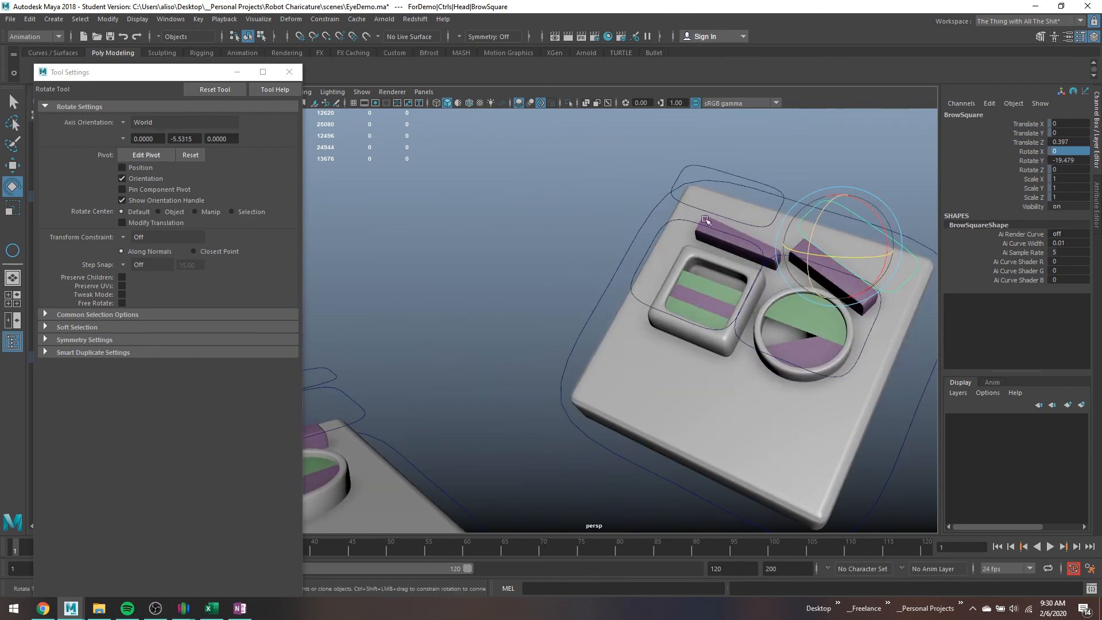
pyautogui.moveTo(837, 254); pyautogui.dragTo(866, 238)
pyautogui.hotkey('ctrl', 'z')
# Deselect the BrowSquare control and save the scene.
pyautogui.keyDown('alt'); pyautogui.moveTo(814, 282); pyautogui.dragTo(684, 325); pyautogui.keyUp('alt')
pyautogui.press('q')
pyautogui.click(723, 288)
pyautogui.hotkey('ctrl', 's')
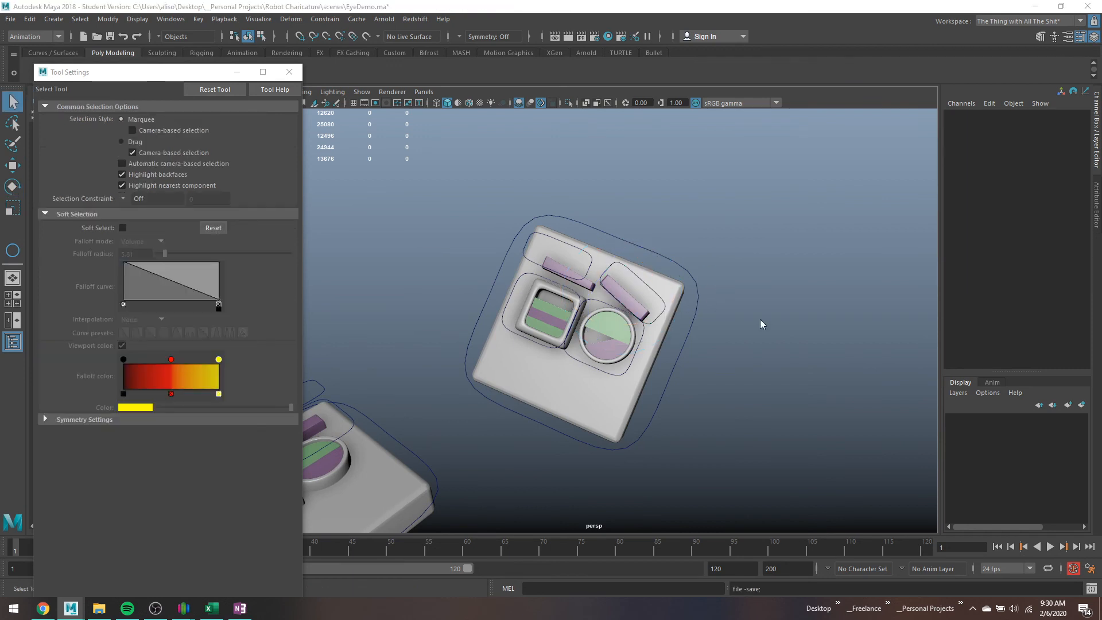